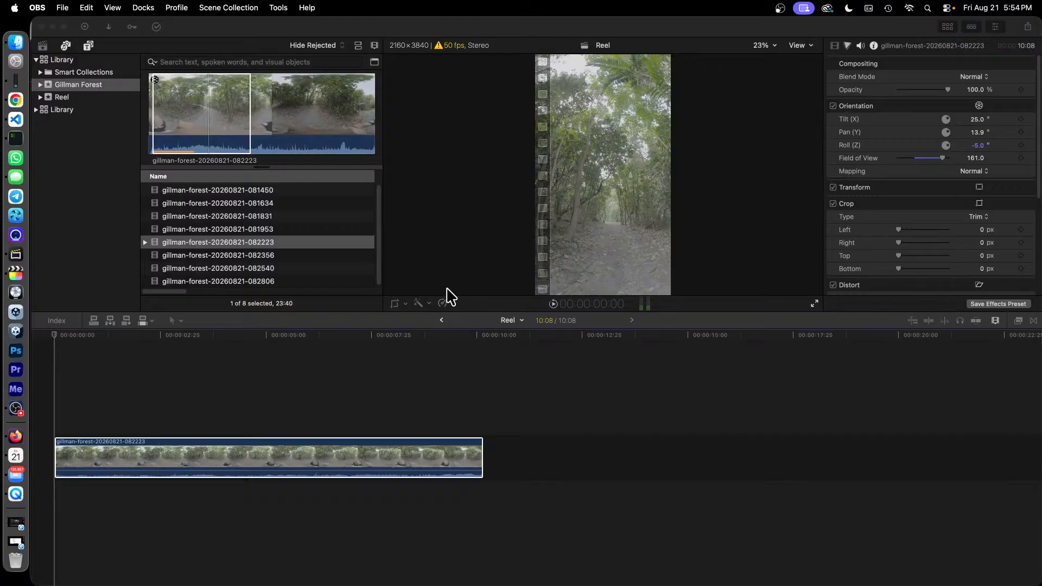
Step: Switch to Finder and close the two 2026-08-21 Gillman Forest Hike windows, keeping the video360 window in front
left_click(16, 42)
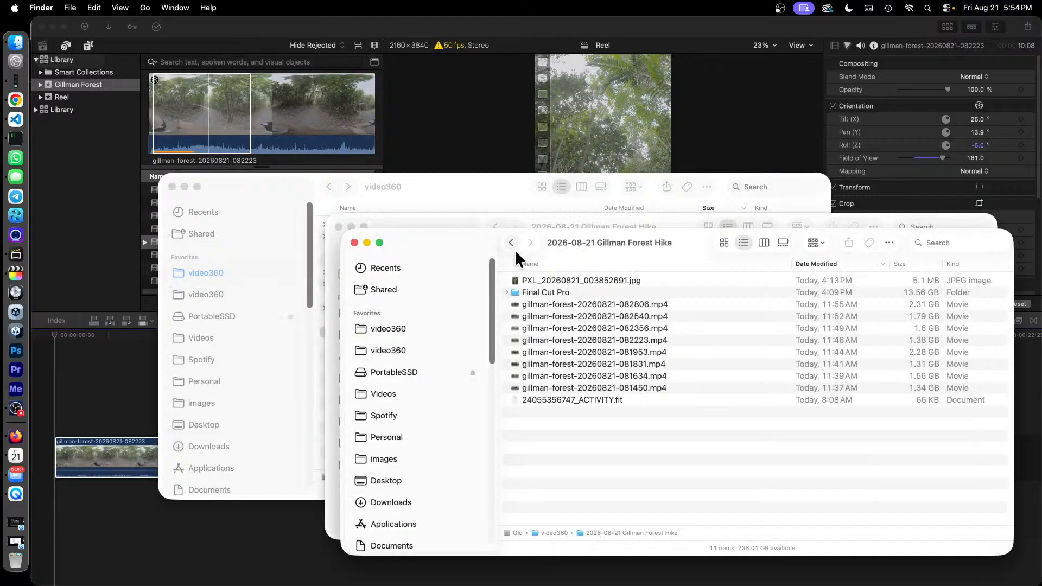
left_click(354, 242)
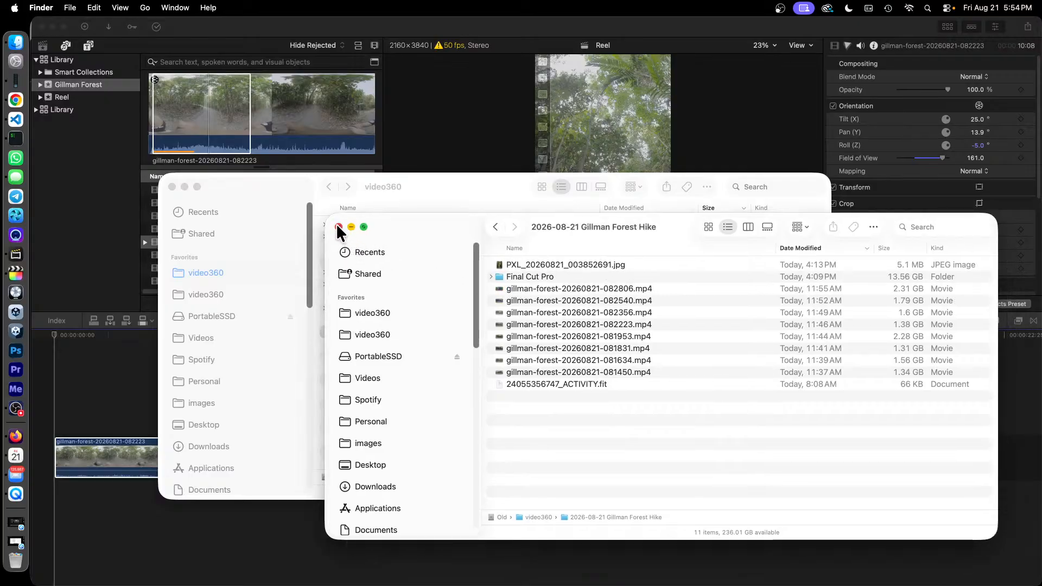
left_click(338, 226)
left_click_drag(273, 183, 242, 186)
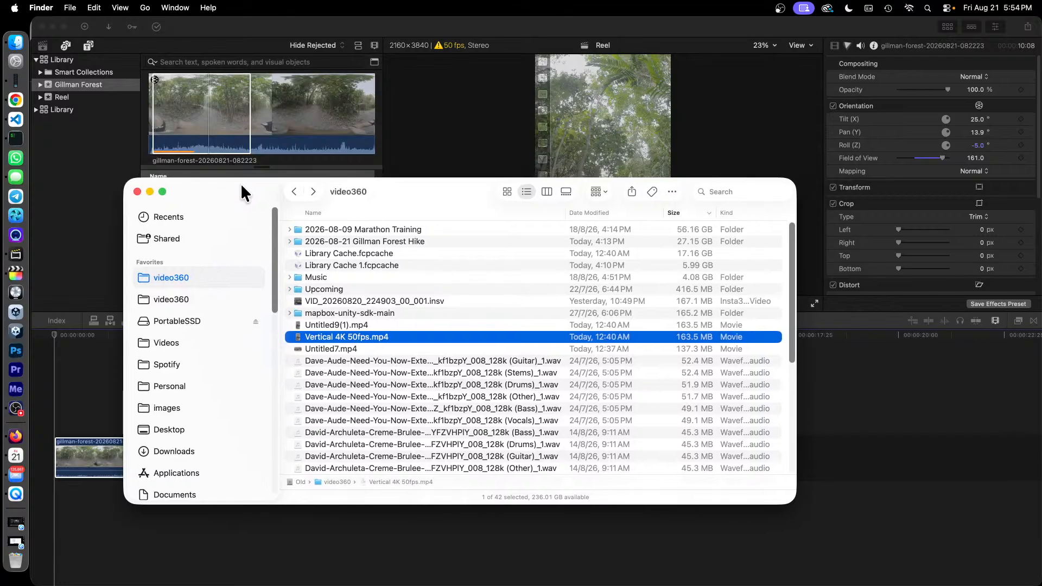
Step: Open Long.mp4 from the Final Cut Pro folder inside 2026-08-21 Gillman Forest Hike in QuickTime Player
double_click(420, 240)
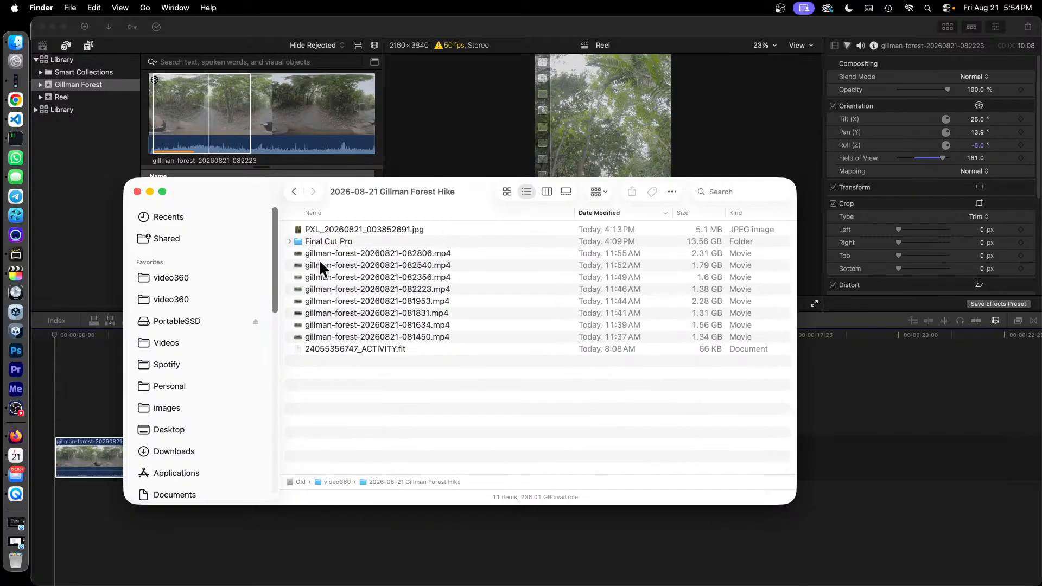
double_click(341, 241)
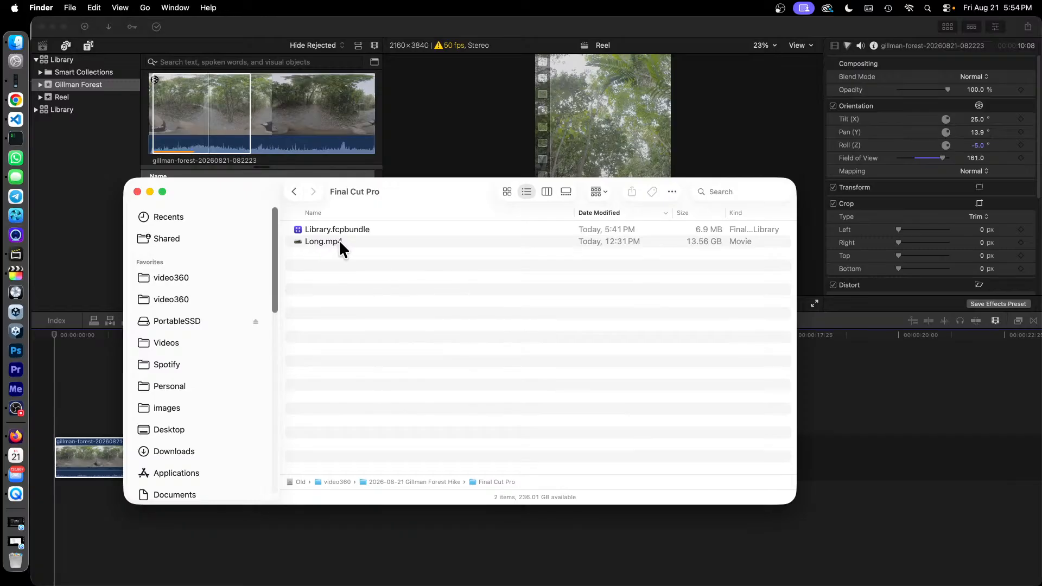
left_click(340, 242)
right_click(335, 244)
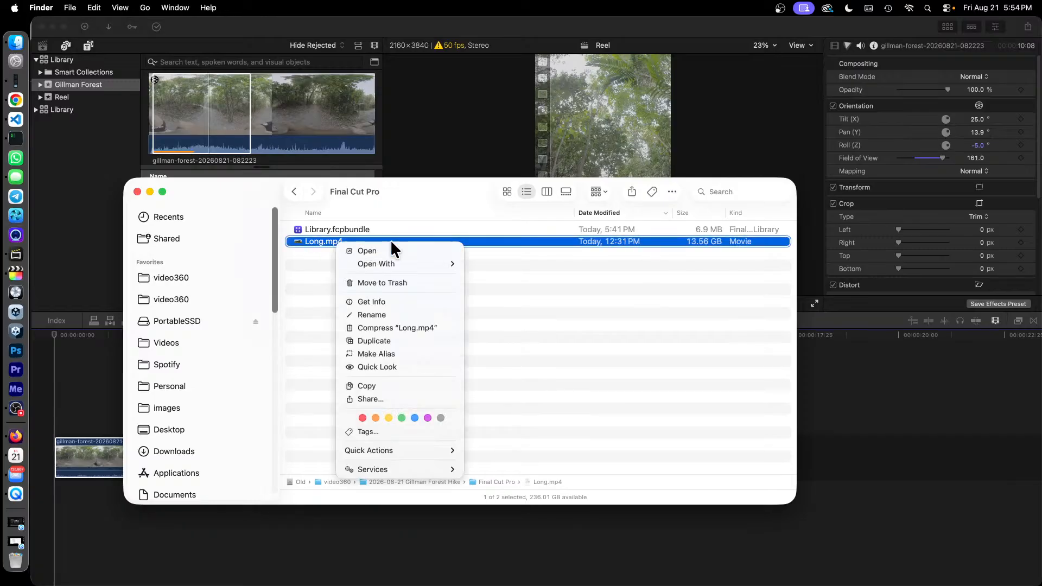
mouse_move(433, 265)
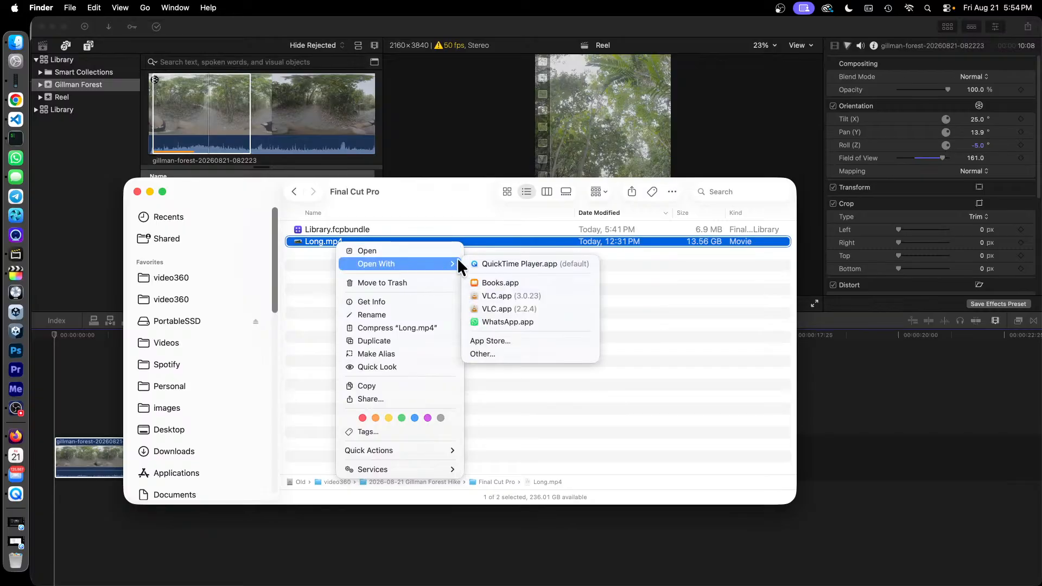
left_click(514, 263)
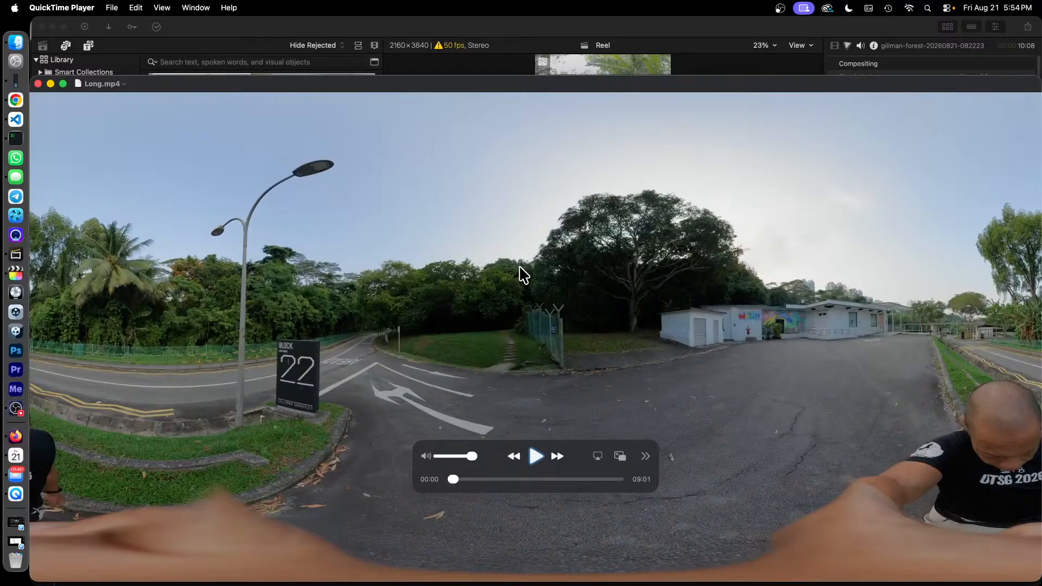
Step: Move the playback controls lower and scrub through the Long.mp4 360 footage, stopping at about 04:21
left_click_drag(574, 449, 527, 490)
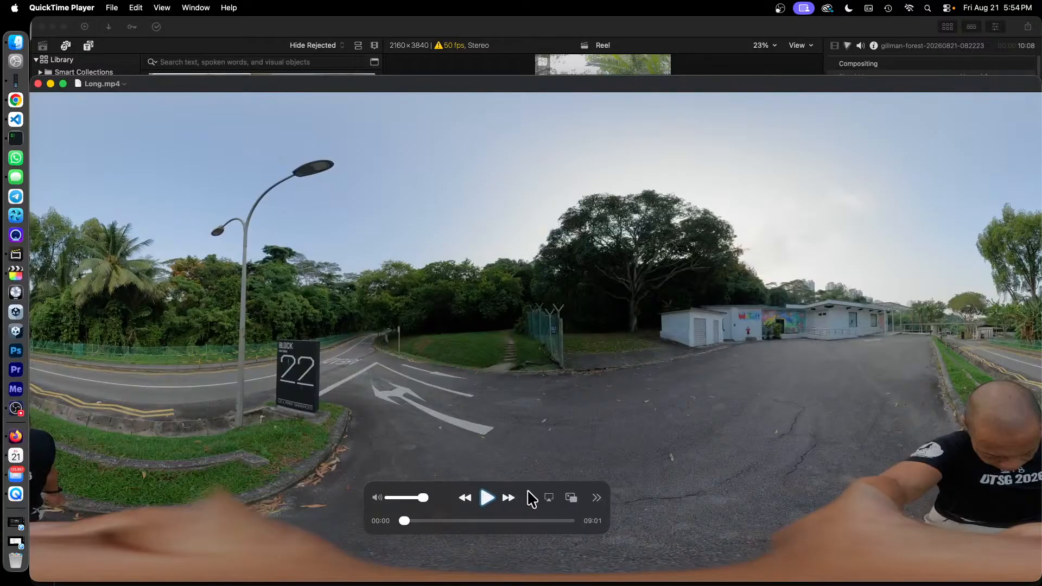
left_click_drag(403, 520, 440, 522)
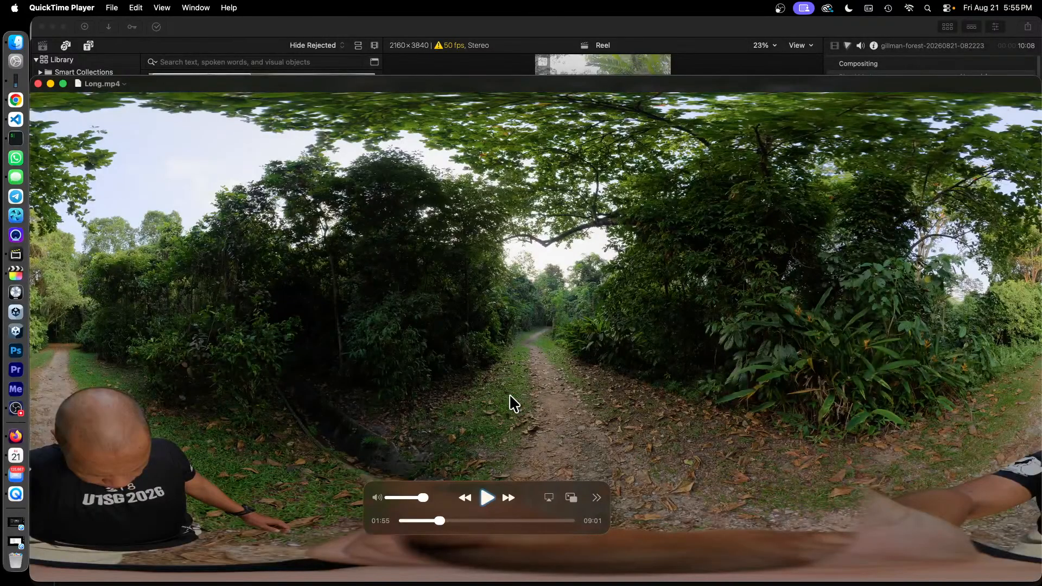
left_click(442, 521)
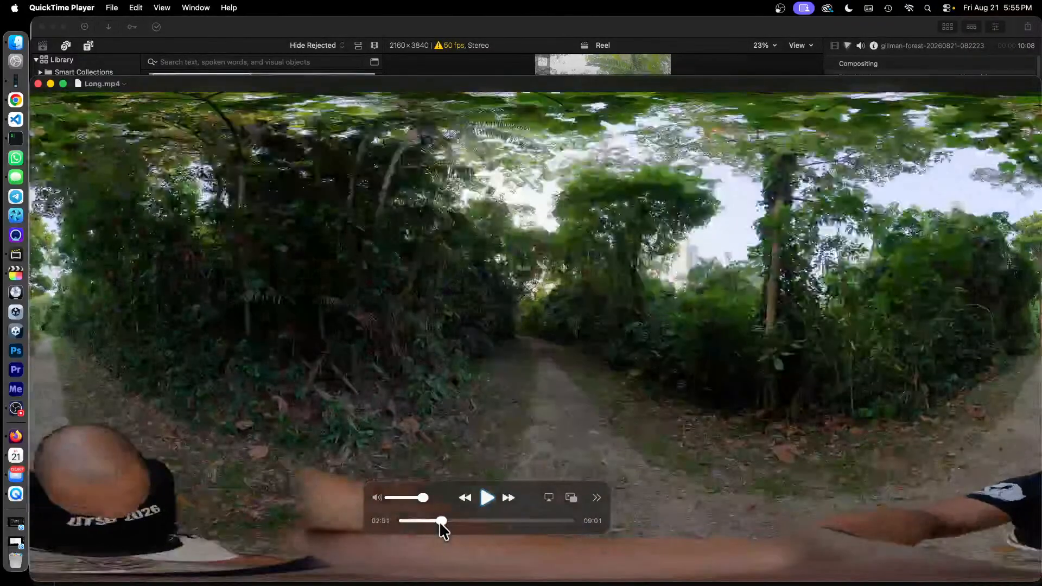
left_click_drag(441, 523, 442, 523)
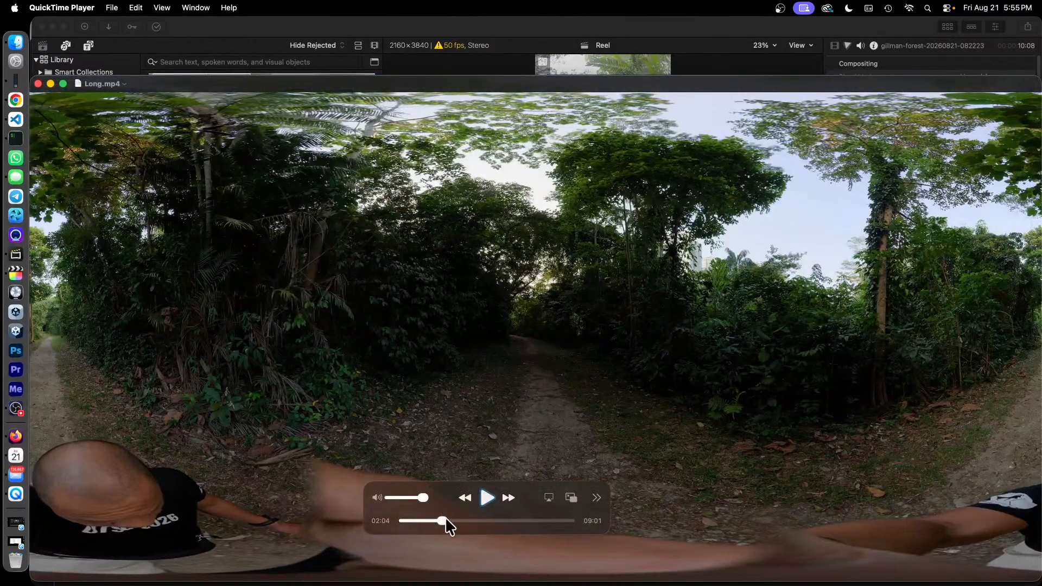
left_click_drag(442, 521, 472, 522)
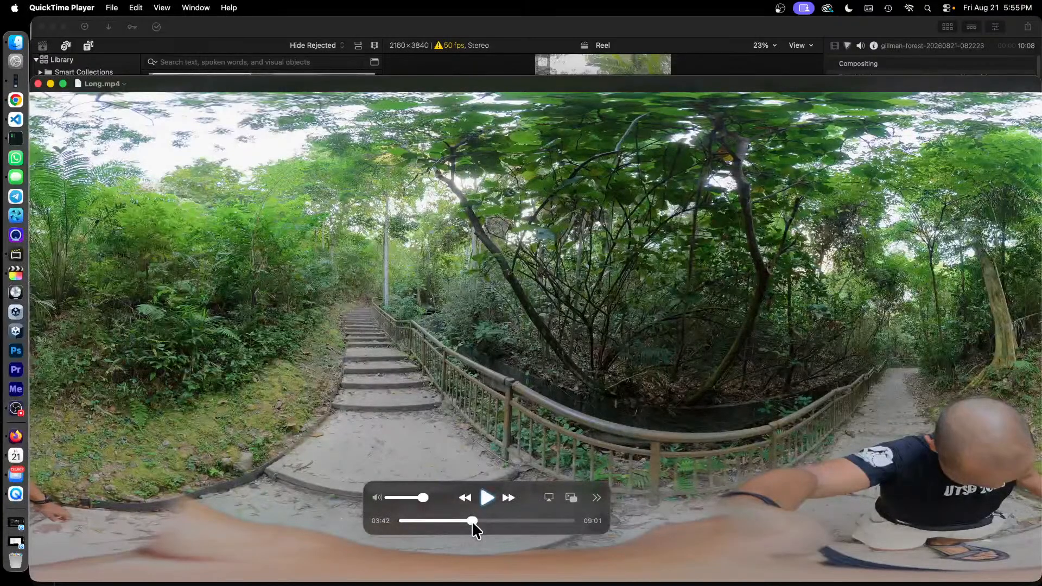
left_click_drag(473, 522, 484, 522)
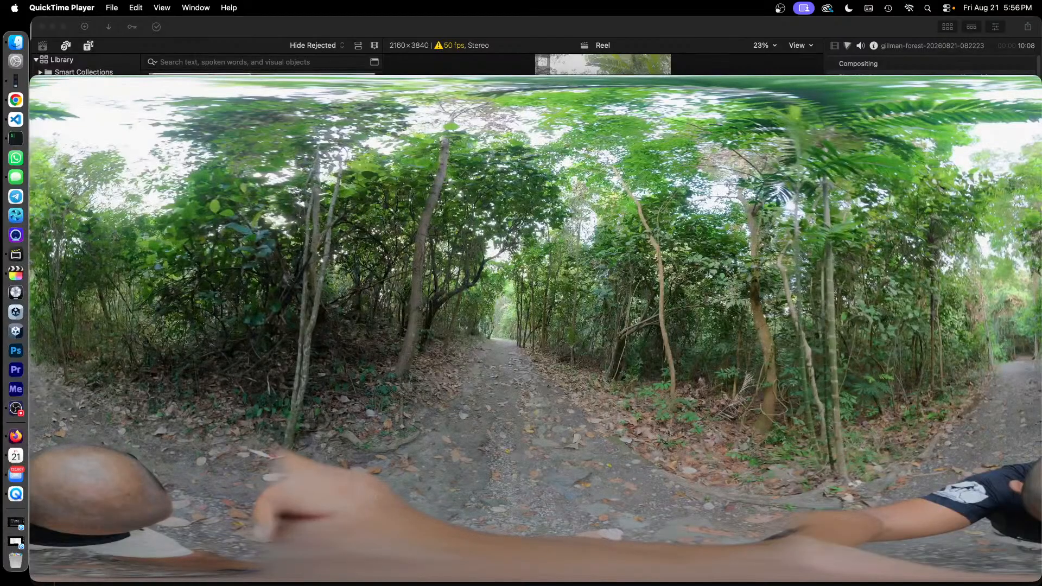
mouse_move(743, 400)
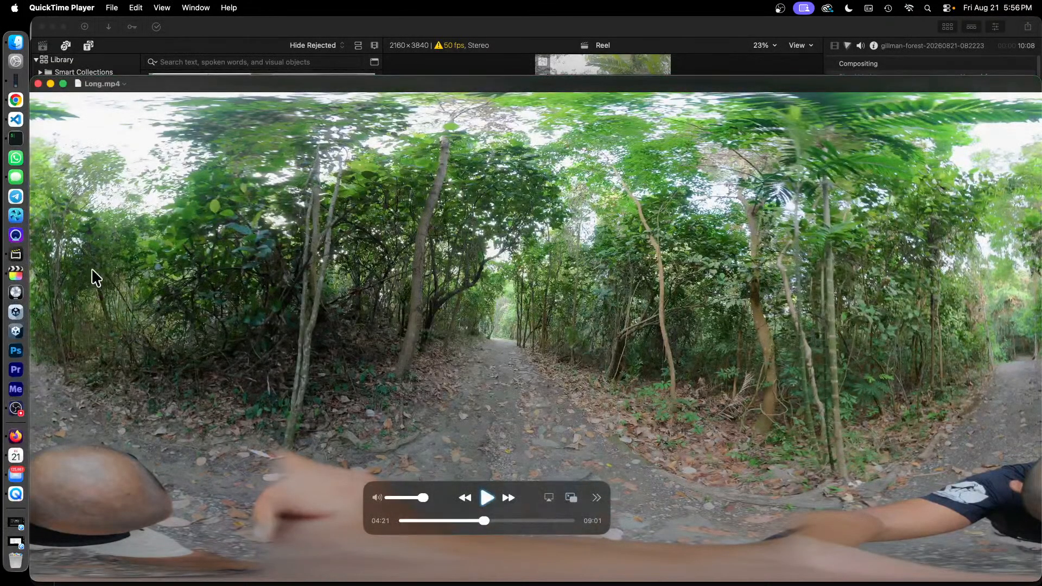
Step: Switch to Final Cut Pro and preview the Reel project full screen, pausing it before leaving the full-screen view
left_click(15, 276)
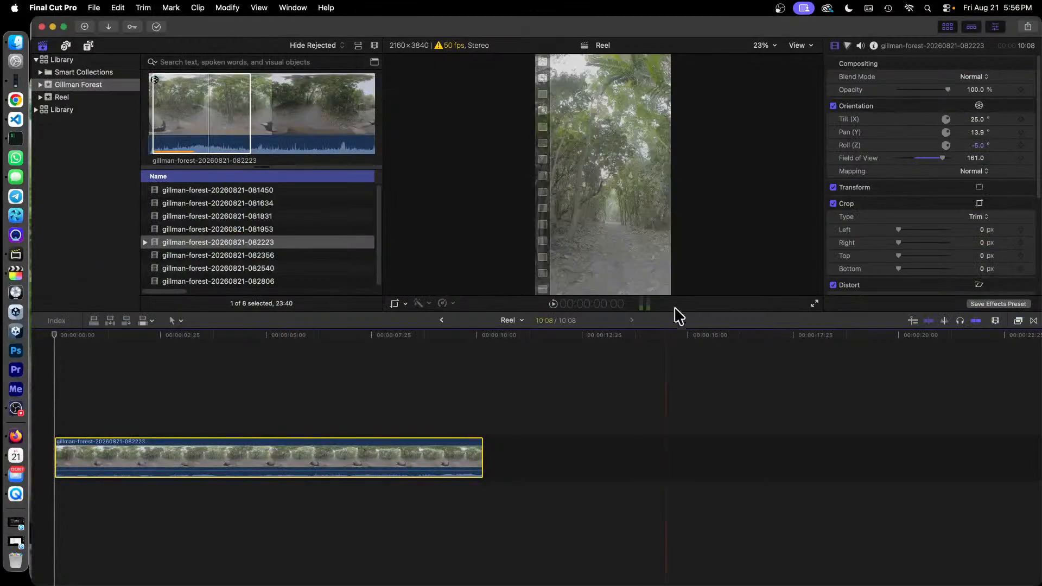
left_click(815, 304)
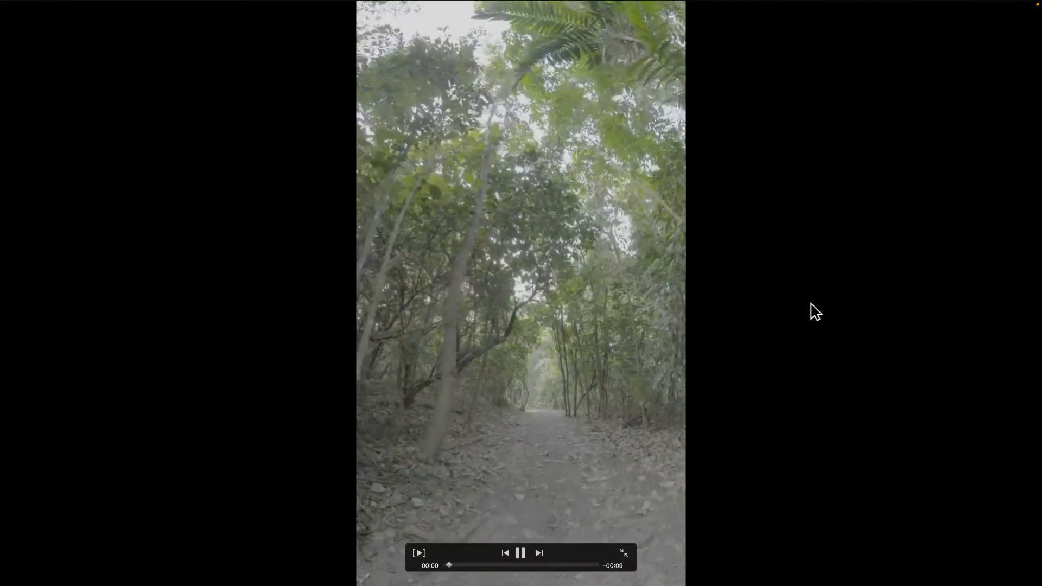
left_click(520, 553)
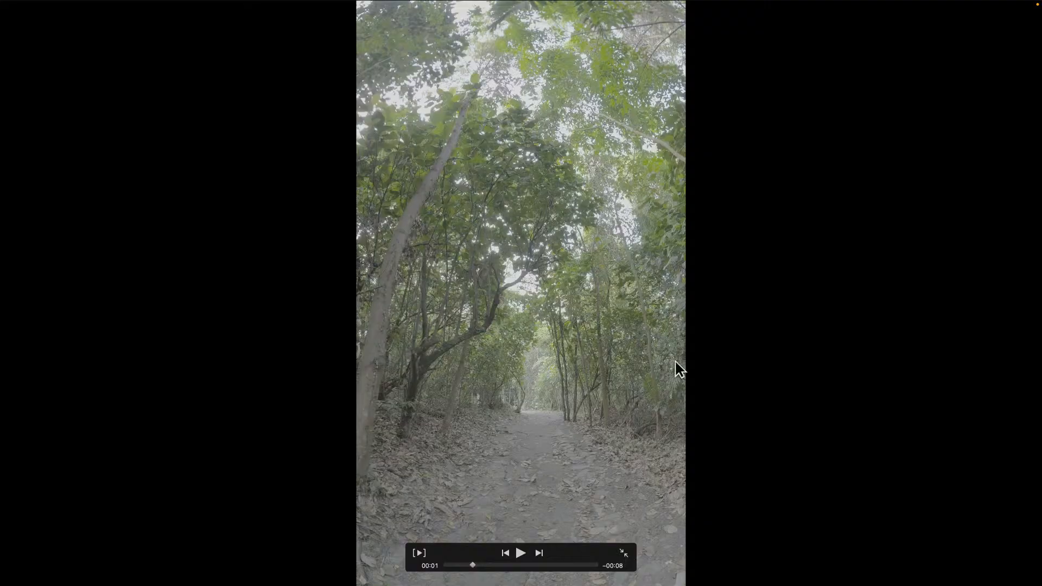
left_click(624, 554)
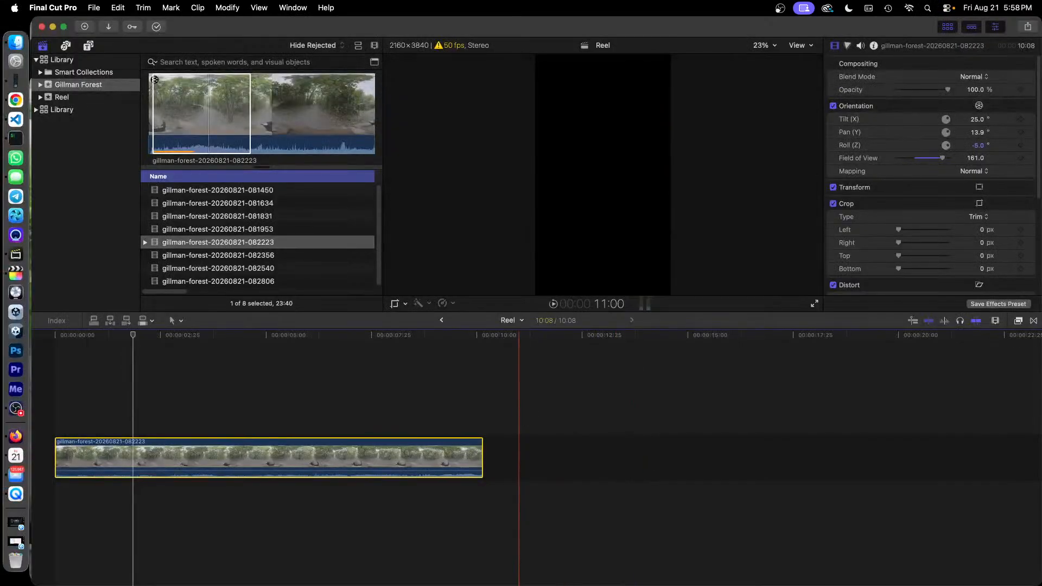
Step: Restore the minimized Screen Recording 2026-08-21 at 11.28.24 AM.mov in QuickTime Player, move its controls out of the way, and play it muted
mouse_move(0, 585)
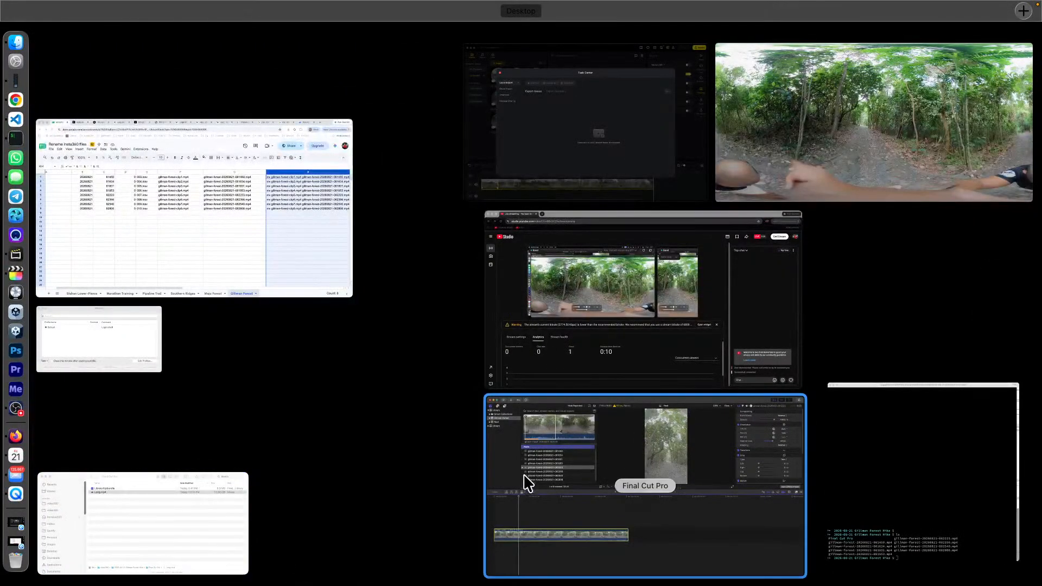
left_click(878, 135)
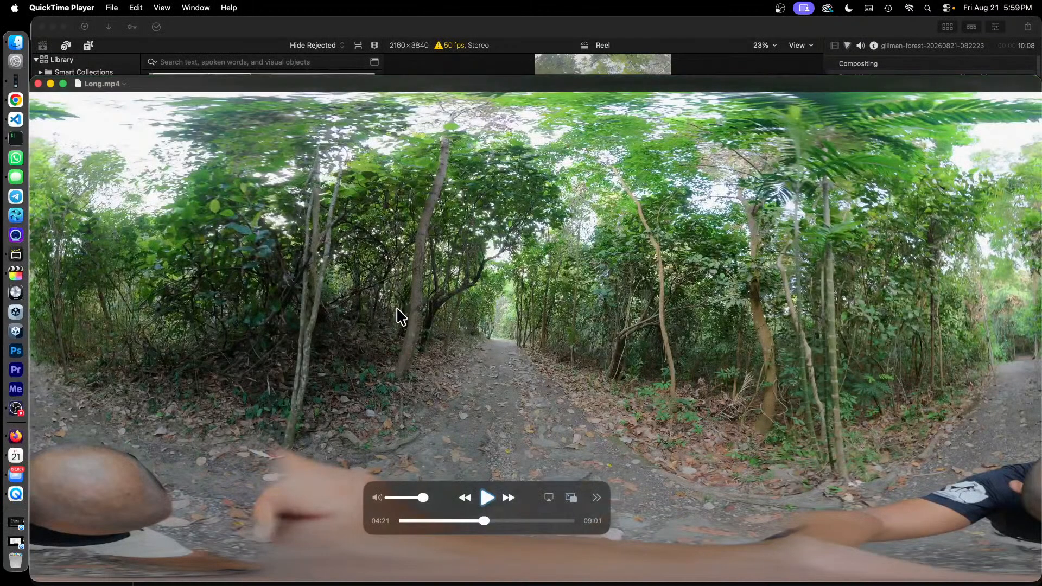
left_click(16, 541)
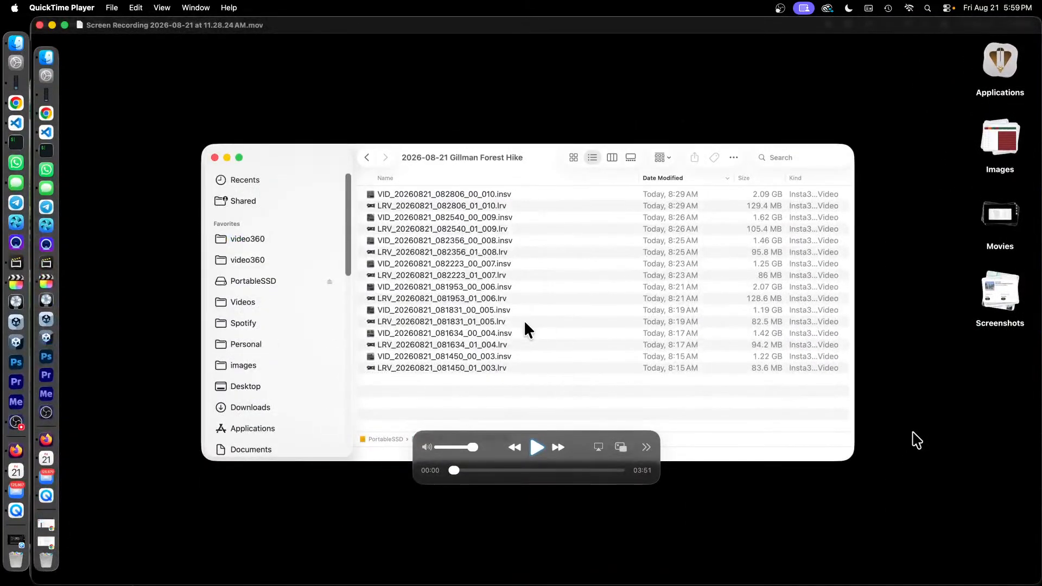
left_click_drag(571, 431, 255, 530)
left_click_drag(465, 34, 439, 32)
key("space")
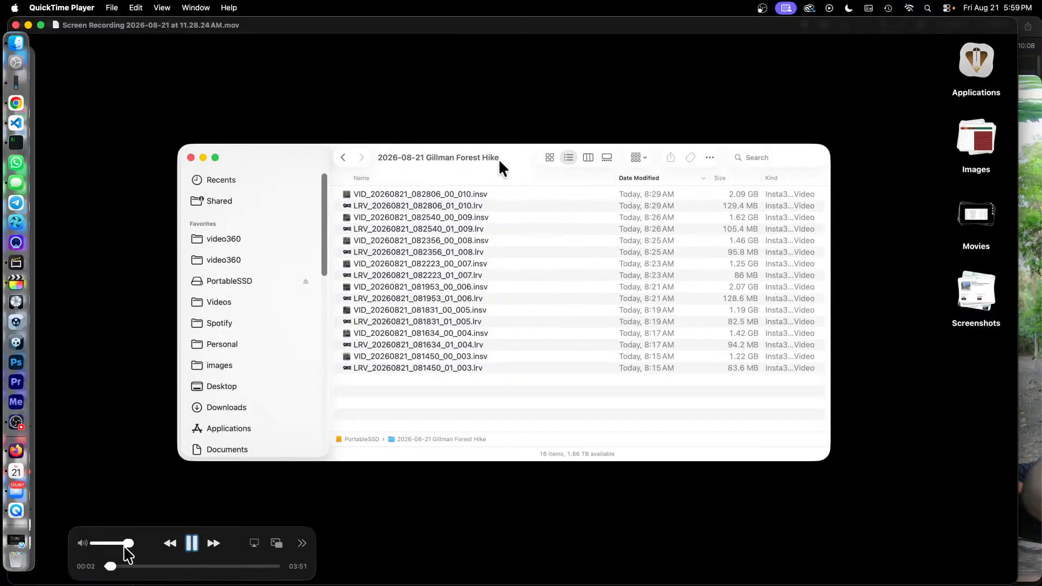
left_click_drag(128, 544, 90, 543)
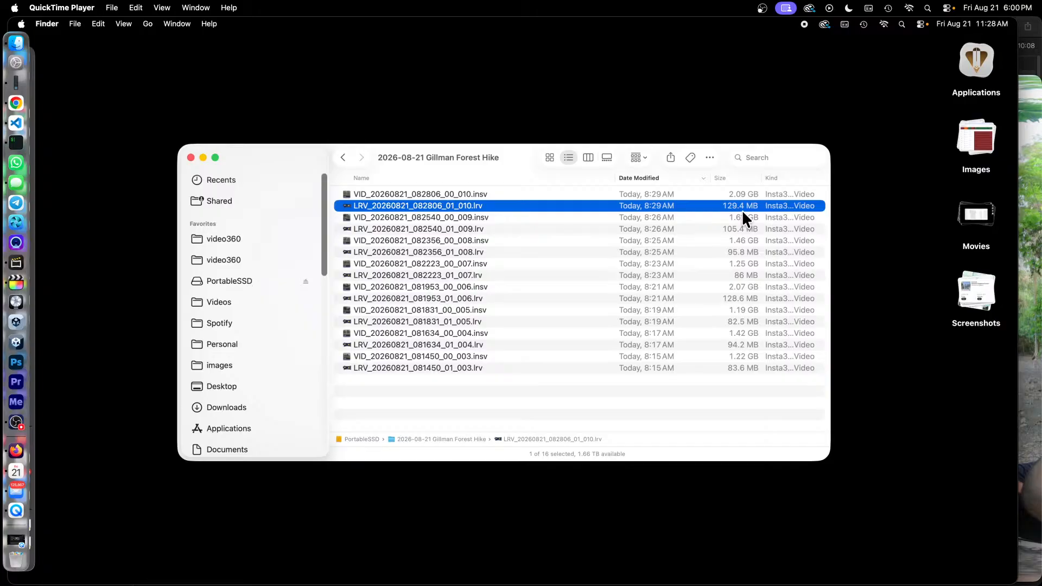
mouse_move(376, 538)
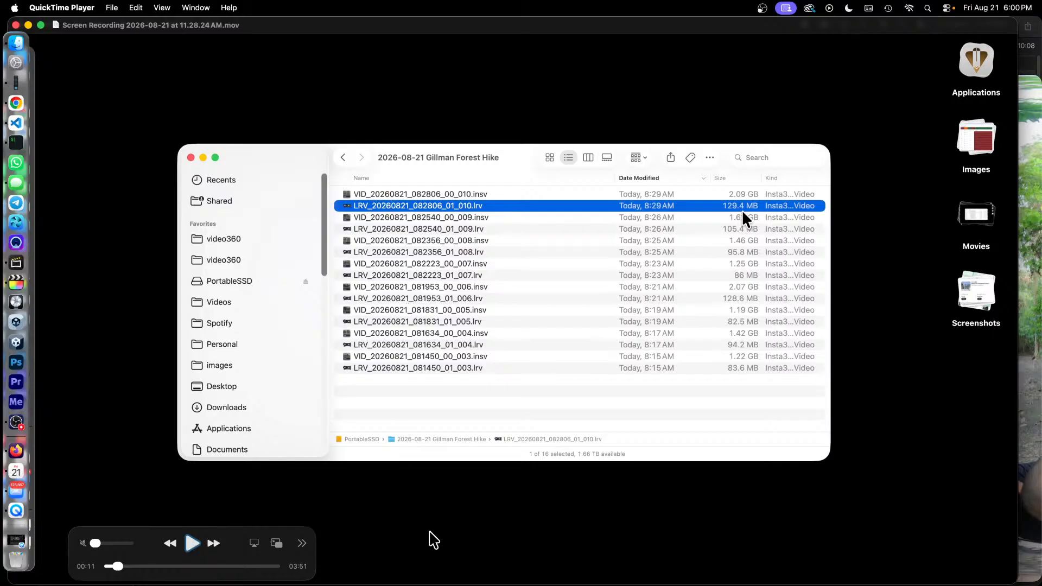
key("space")
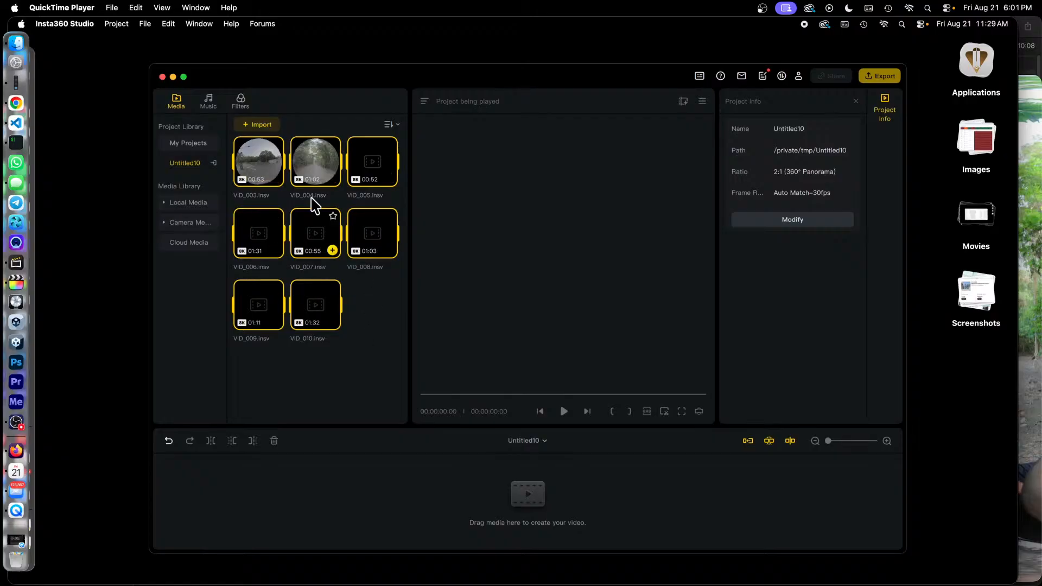
Step: Add the eight selected clips, VID_003.insv to VID_010.insv, to the Insta360 Studio timeline and enlarge the timeline scale
left_click_drag(251, 157, 246, 508)
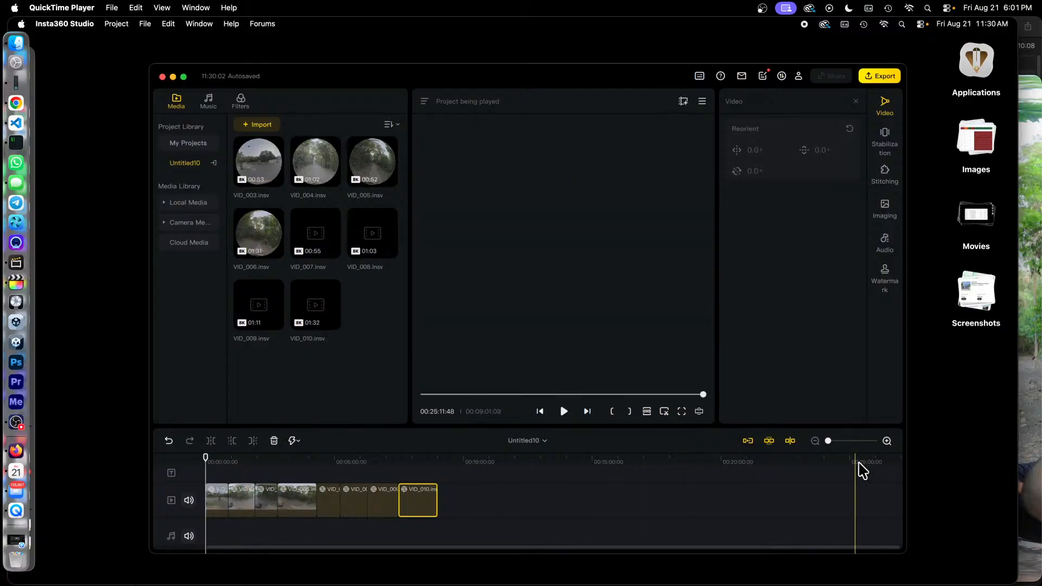
left_click(887, 442)
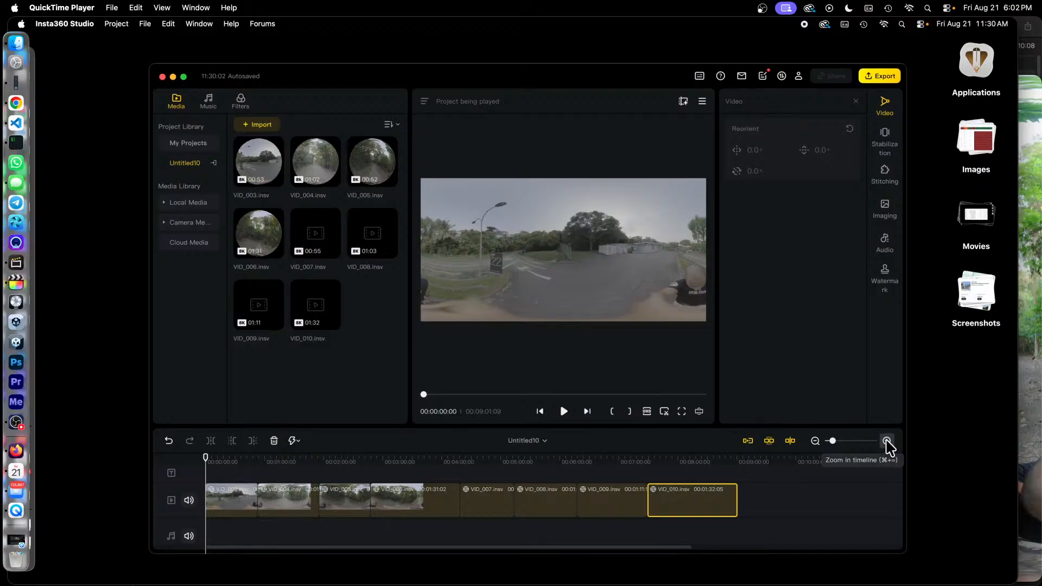
mouse_move(298, 261)
mouse_move(381, 572)
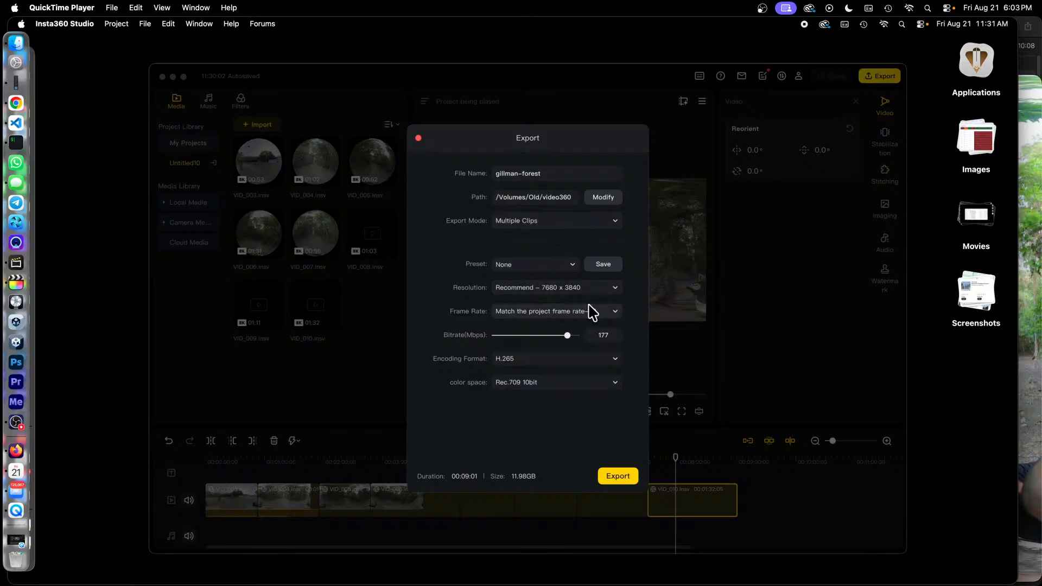
Step: Set the export bitrate to 200 Mbps and use the Rec.709 10bit color space after checking the available options
left_click_drag(568, 336, 596, 342)
left_click(616, 383)
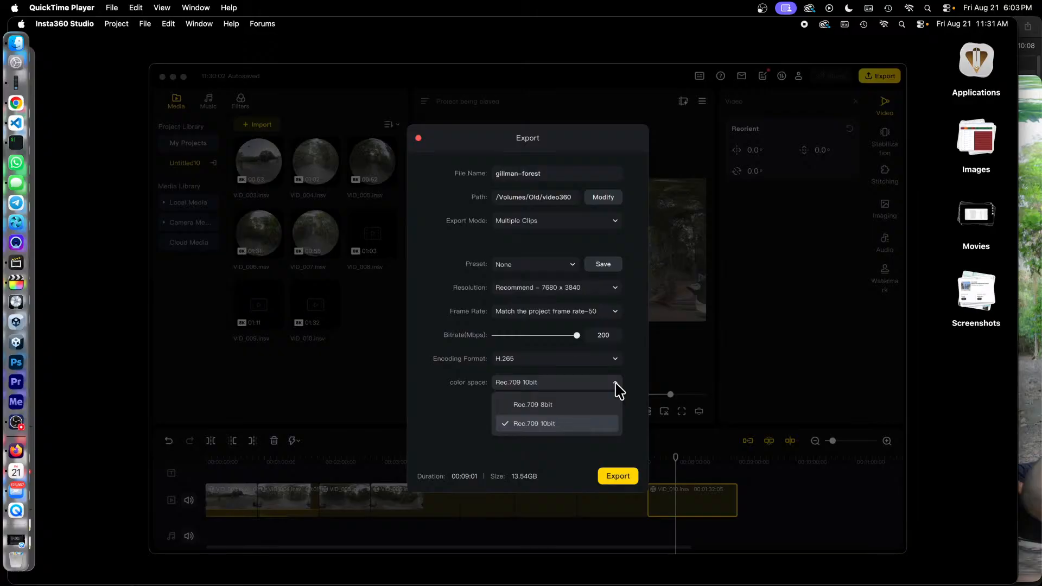
left_click(616, 383)
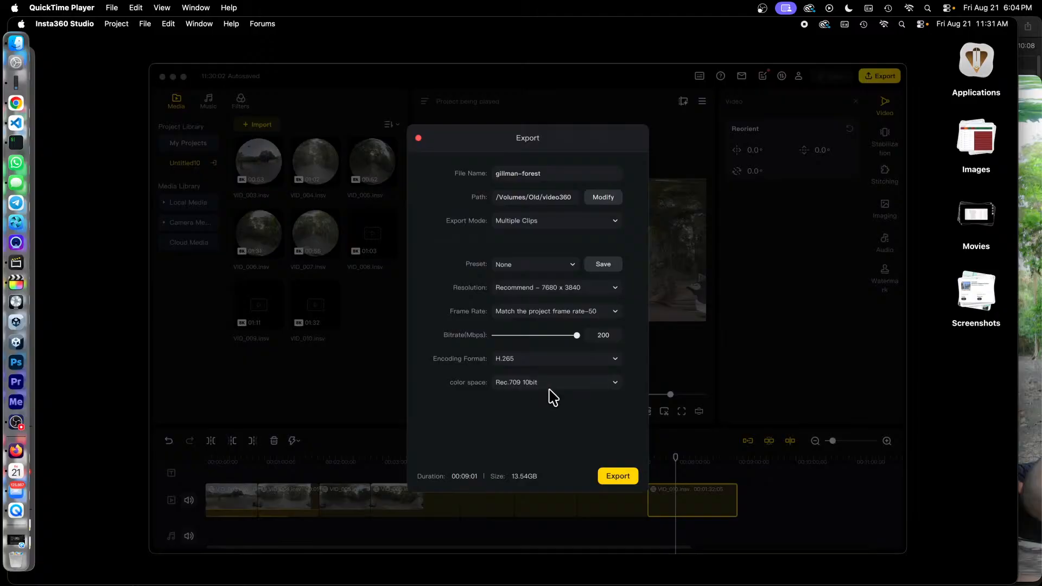
left_click(615, 383)
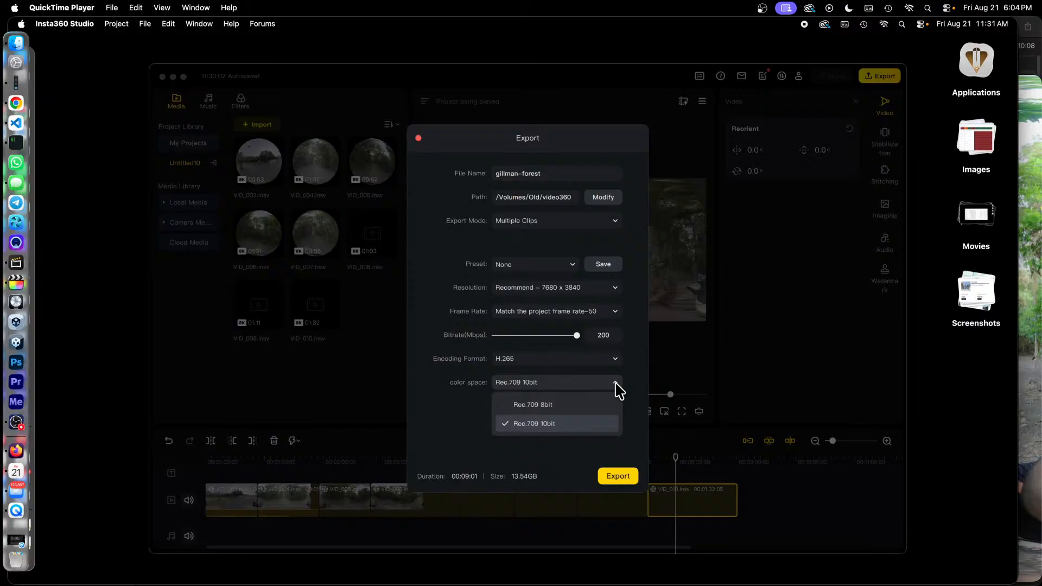
left_click(617, 386)
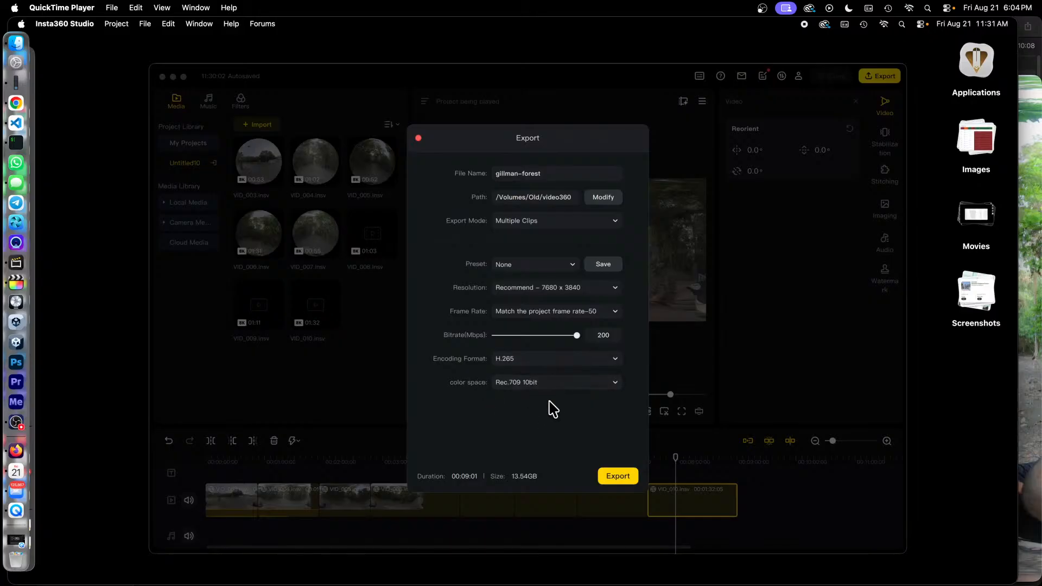
Step: Export the gillman-forest clips and open the export queue in the Task Center
left_click(618, 478)
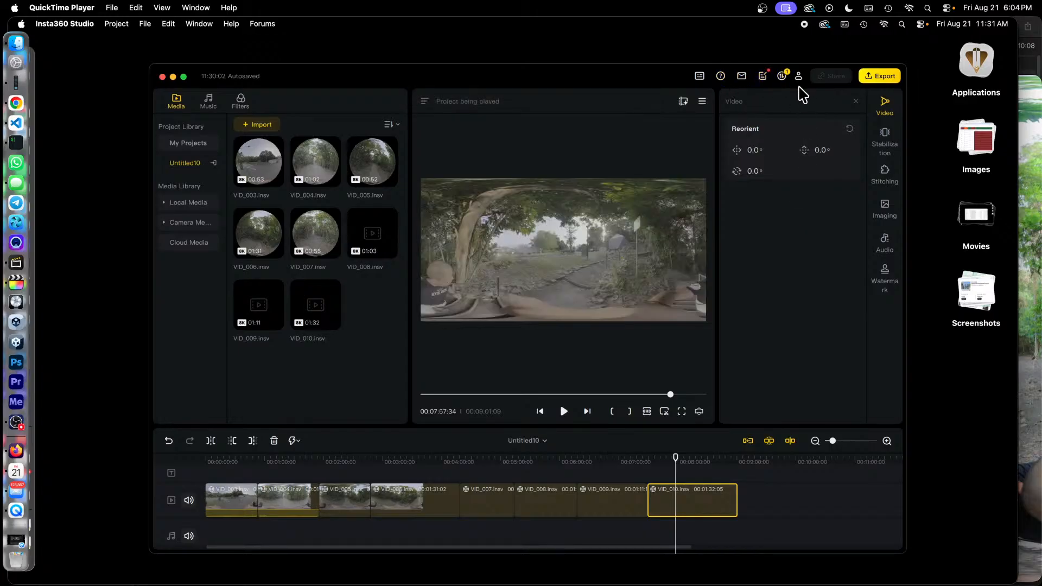
left_click(782, 77)
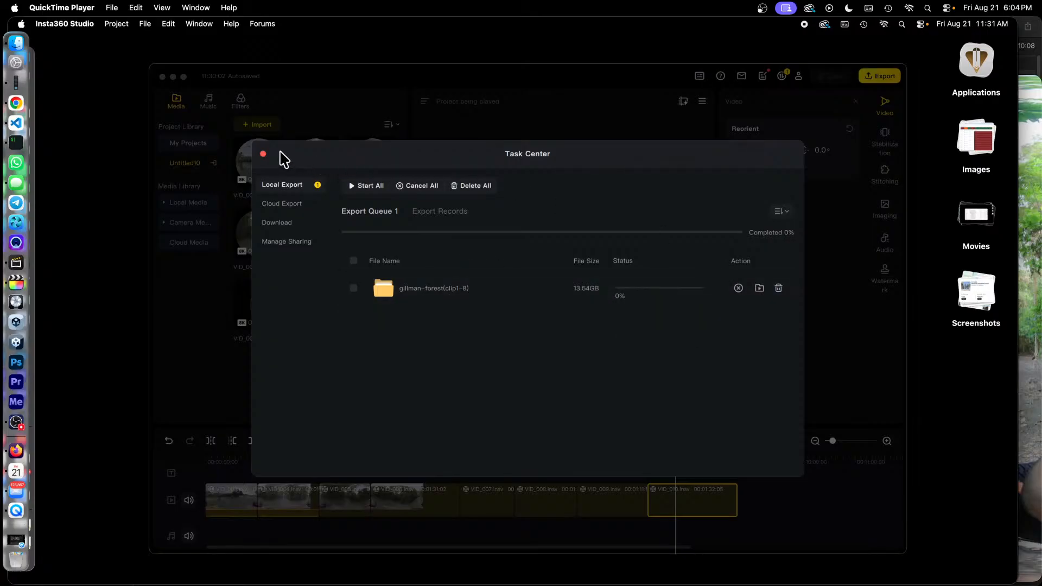
Step: Close the Task Center and play the recording in short stretches until the LUT is enabled in the Imaging settings
left_click(263, 153)
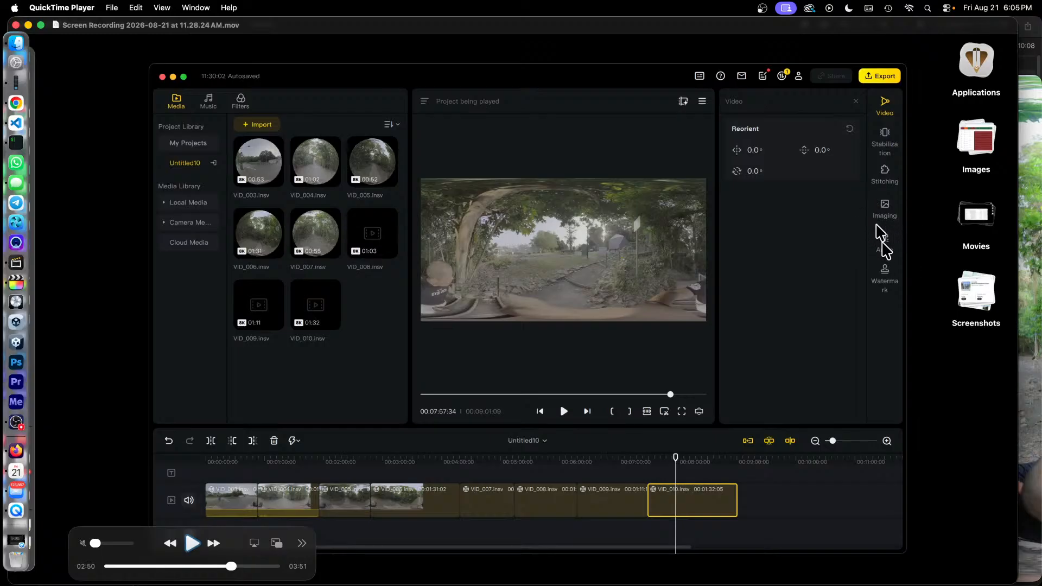
key("space")
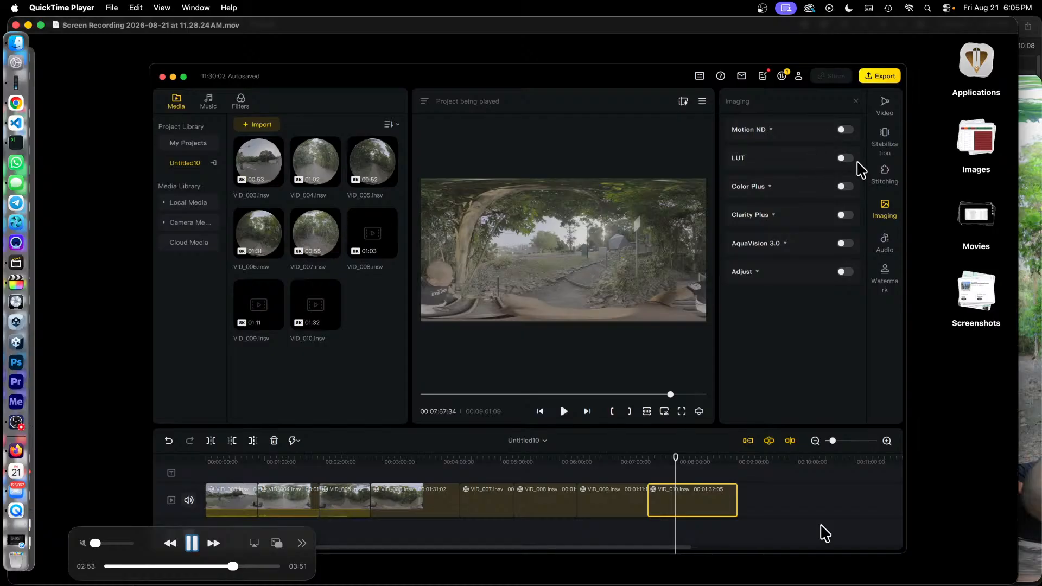
key("space")
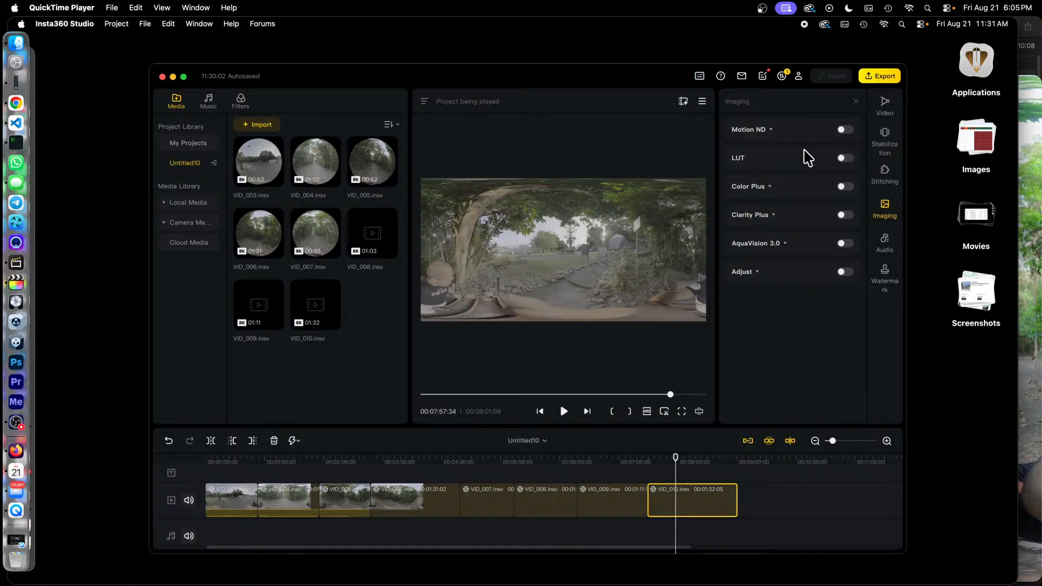
mouse_move(819, 531)
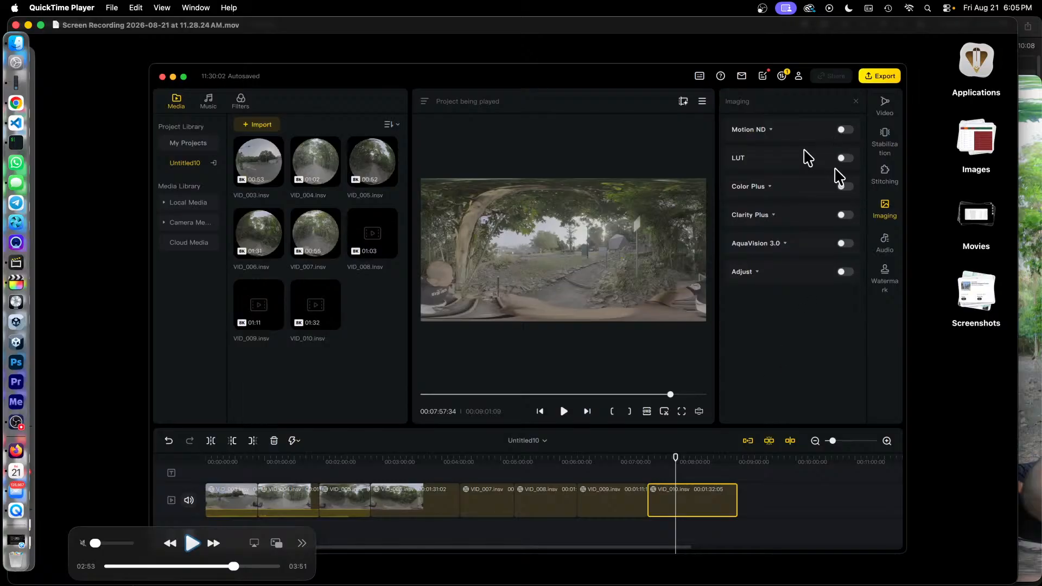
key("space")
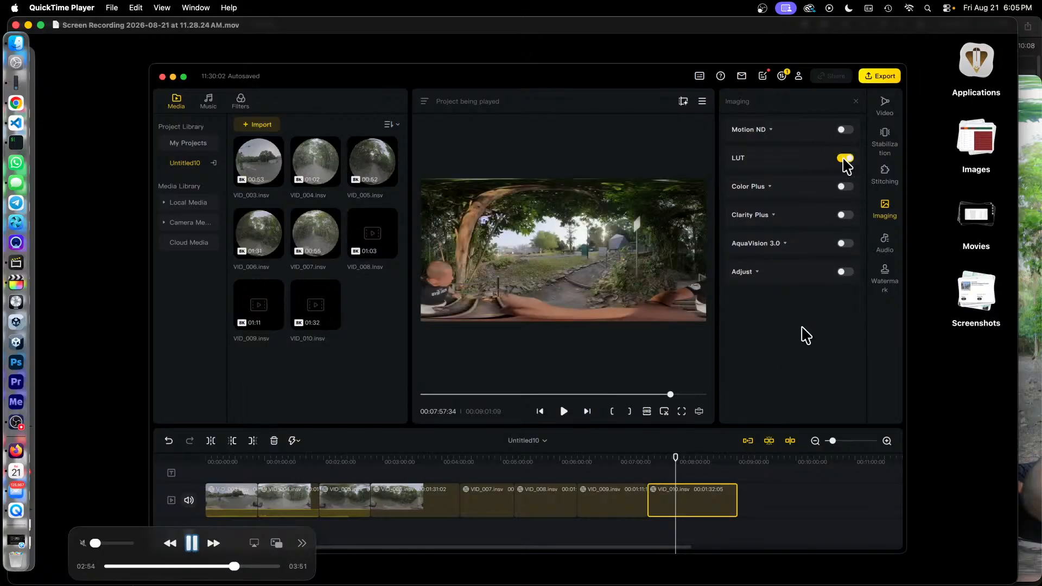
key("space")
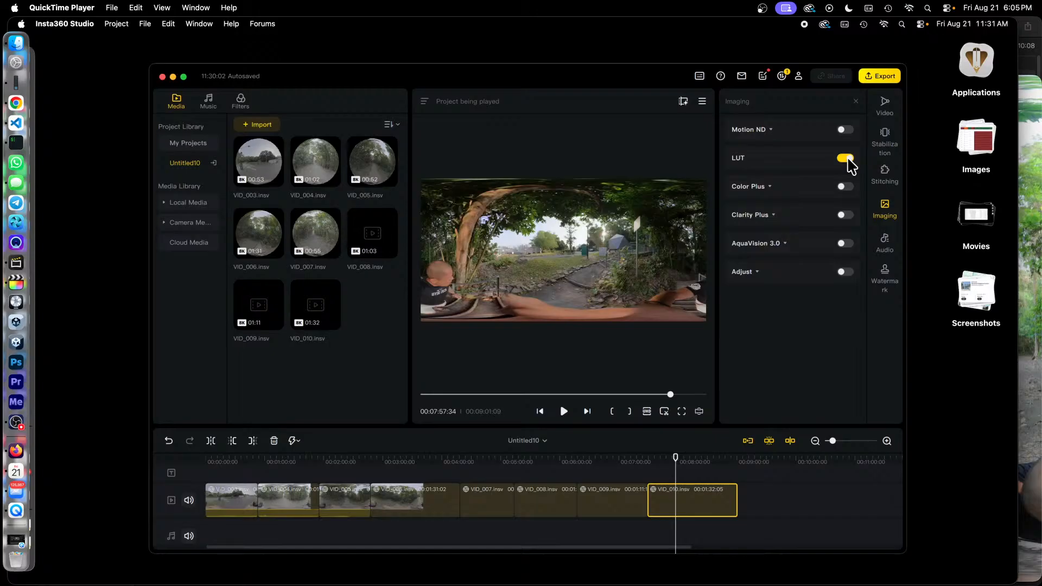
Step: Compare the 360 preview with the LUT turned off and on, leave it on, and dismiss the mail notification
left_click(849, 160)
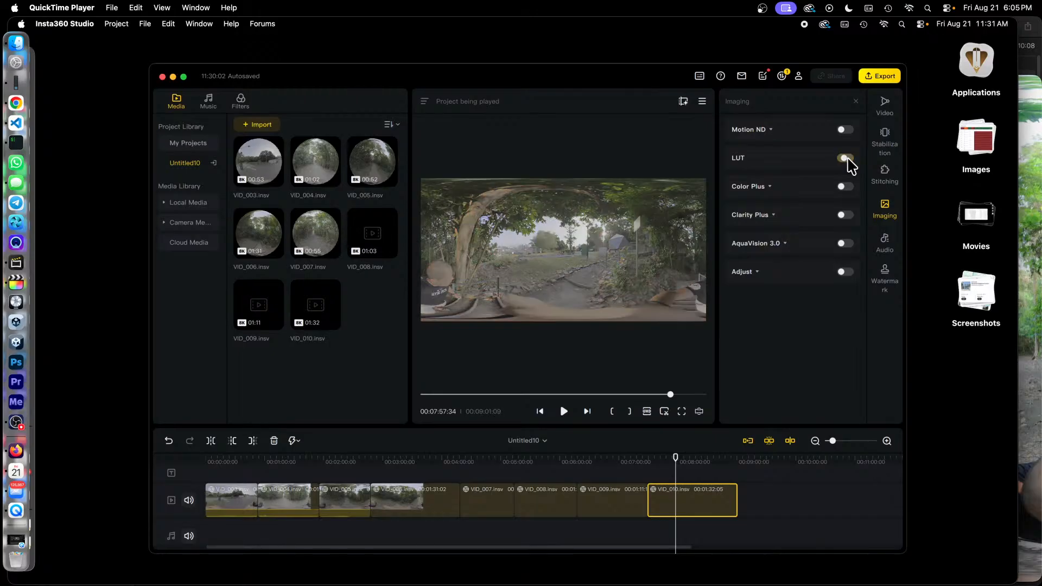
left_click(849, 159)
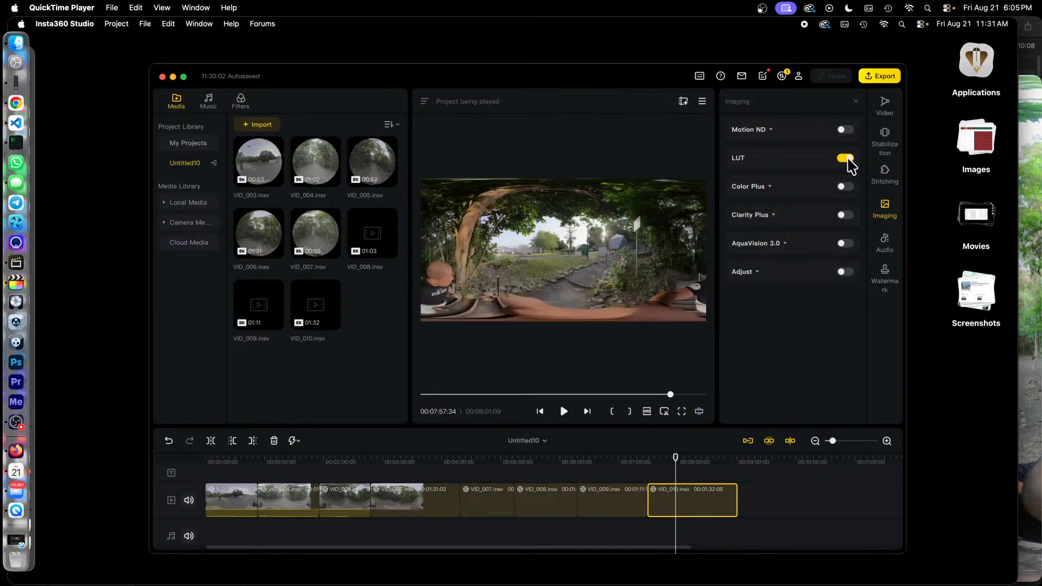
left_click(848, 160)
left_click(849, 160)
left_click(848, 160)
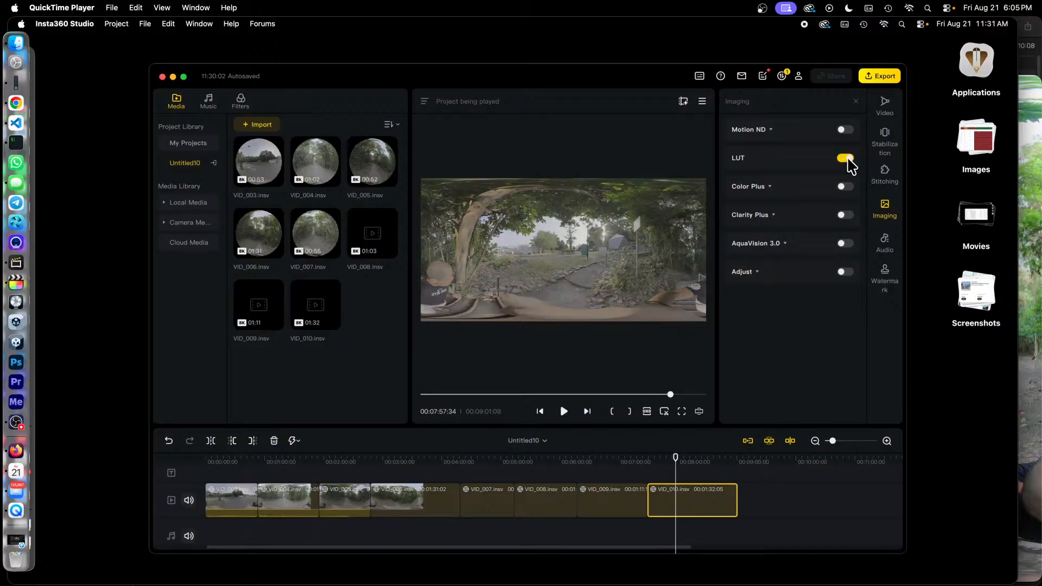
left_click(849, 160)
left_click(848, 159)
left_click(849, 159)
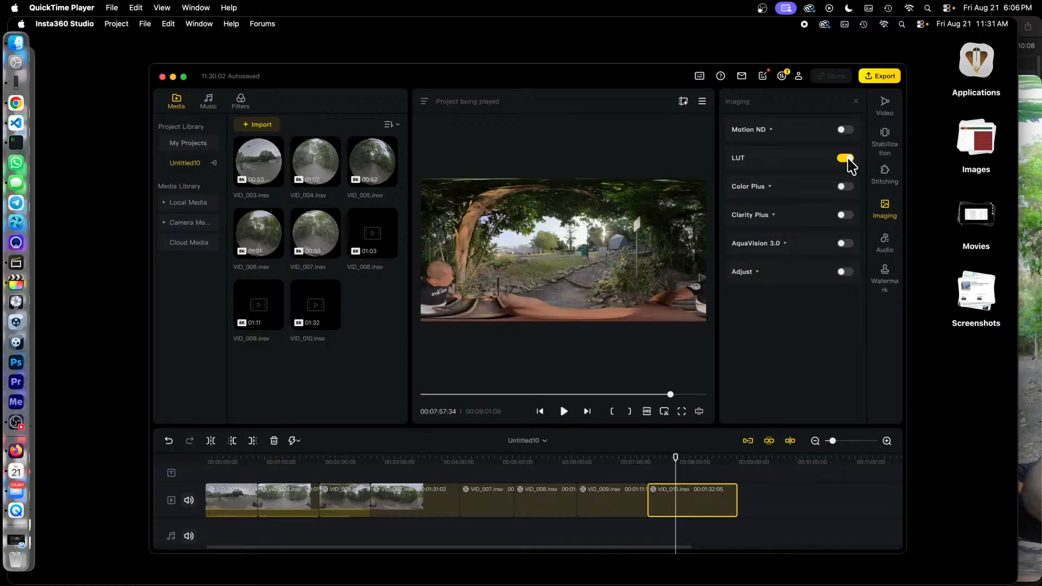
key("space")
key("space")
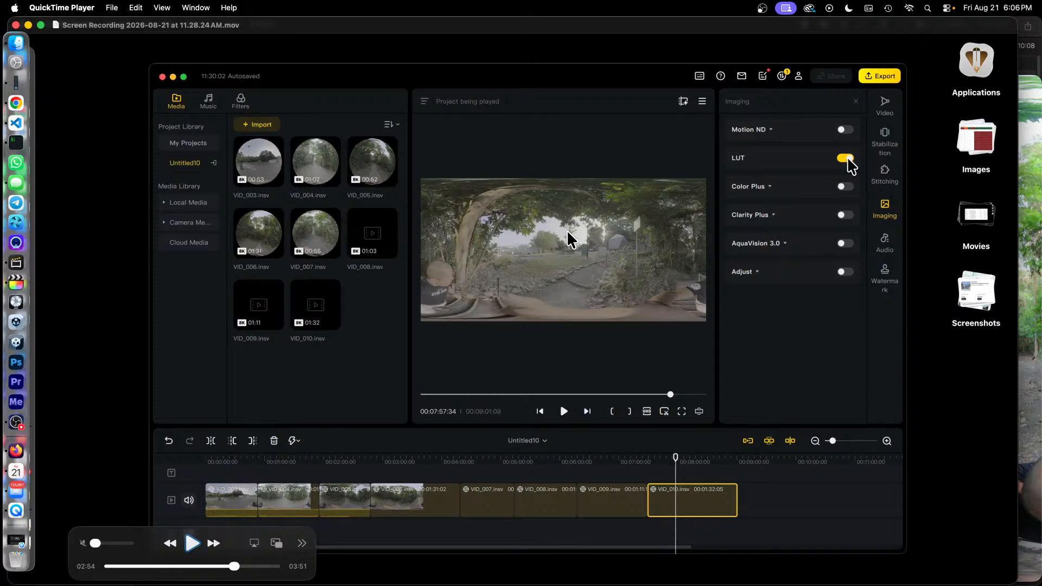
key("space")
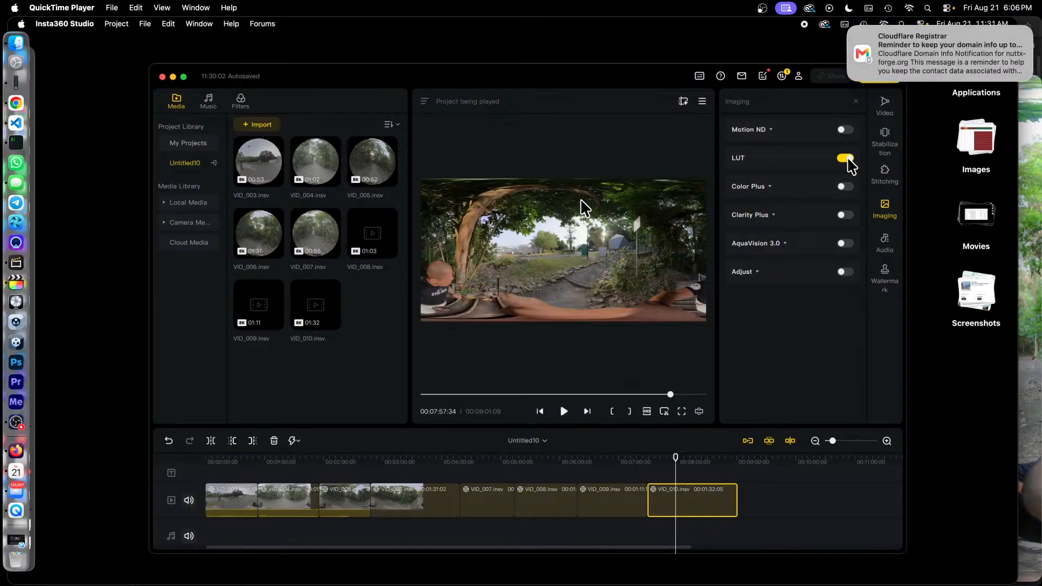
left_click(848, 29)
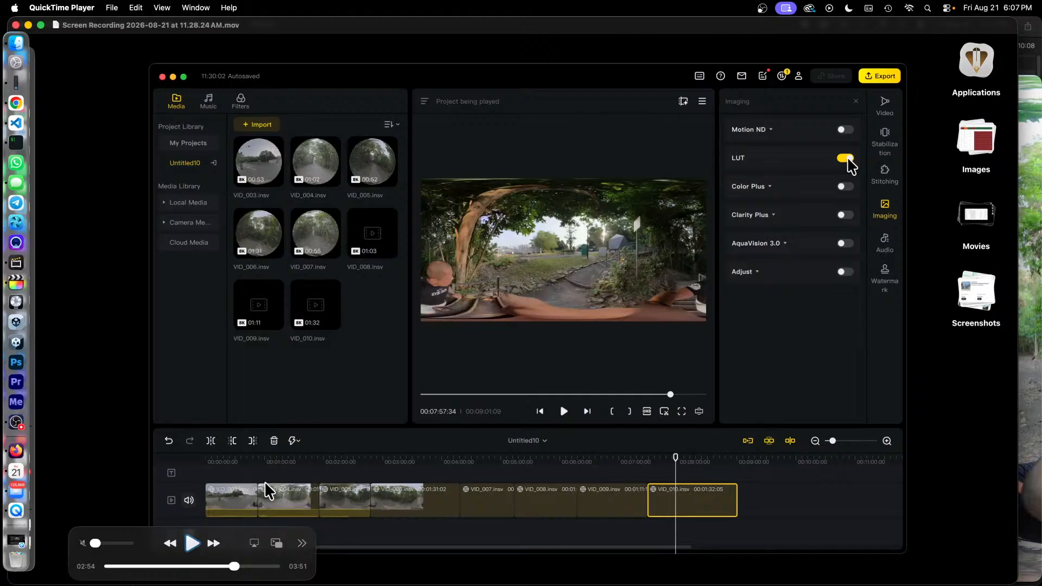
Step: Restore the minimized Screen Recording 2026-08-21 at 12.10.35 PM.mov, mute it, move its controls out of the way, and play it
left_click(18, 540)
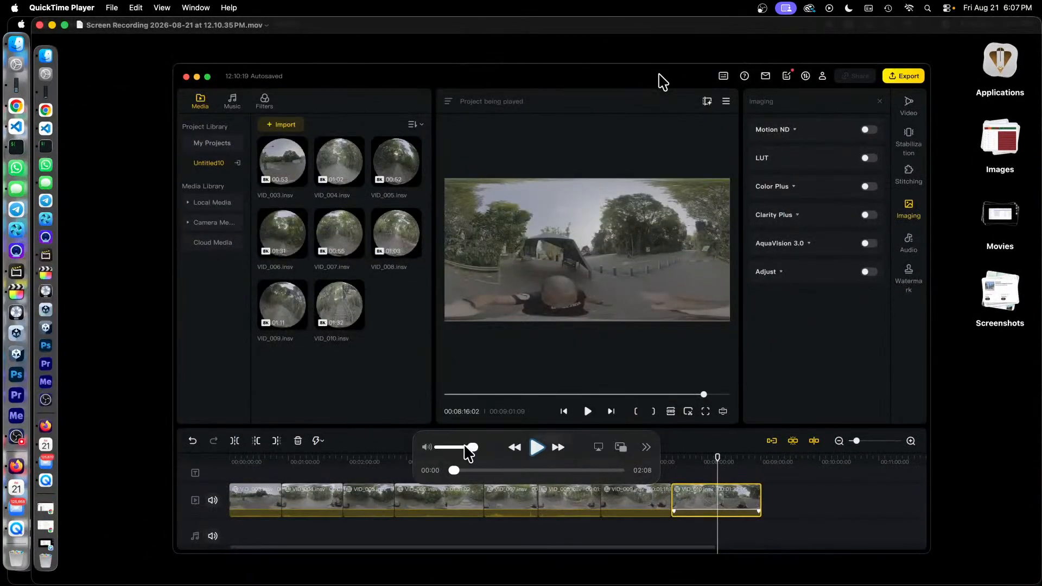
left_click_drag(472, 447, 158, 519)
left_click_drag(395, 27, 372, 27)
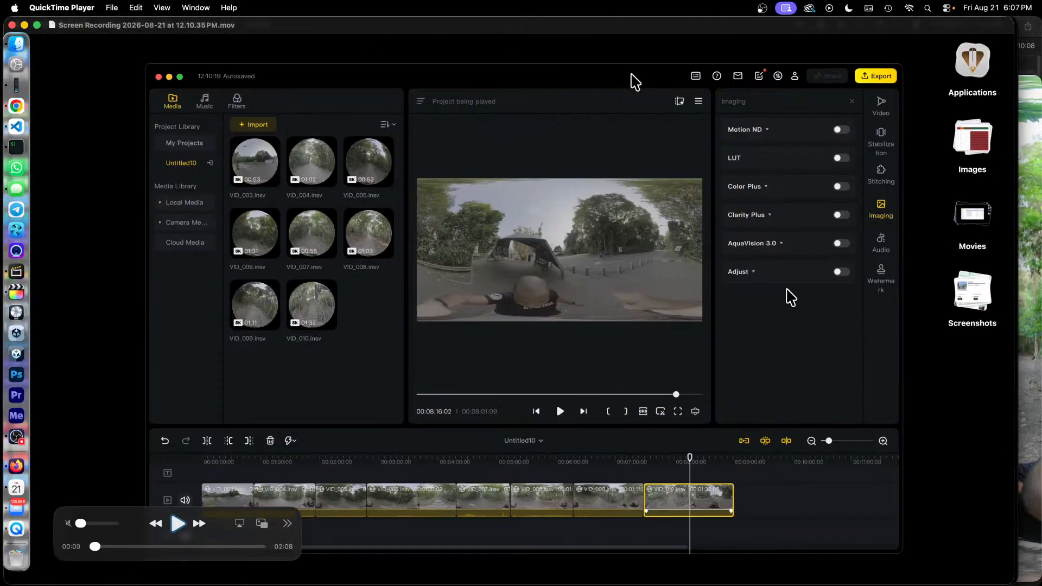
left_click_drag(225, 516, 220, 524)
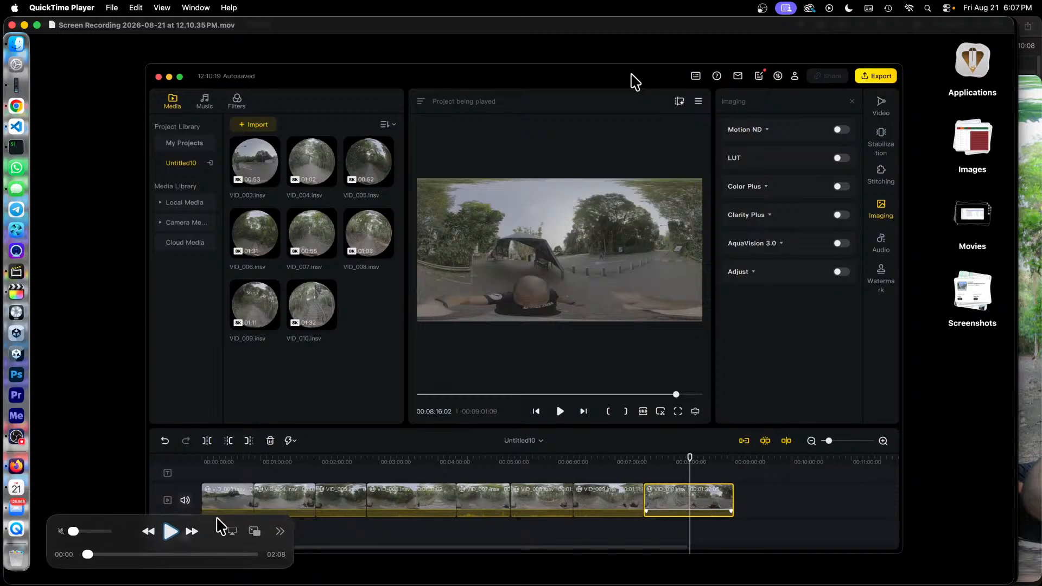
key("space")
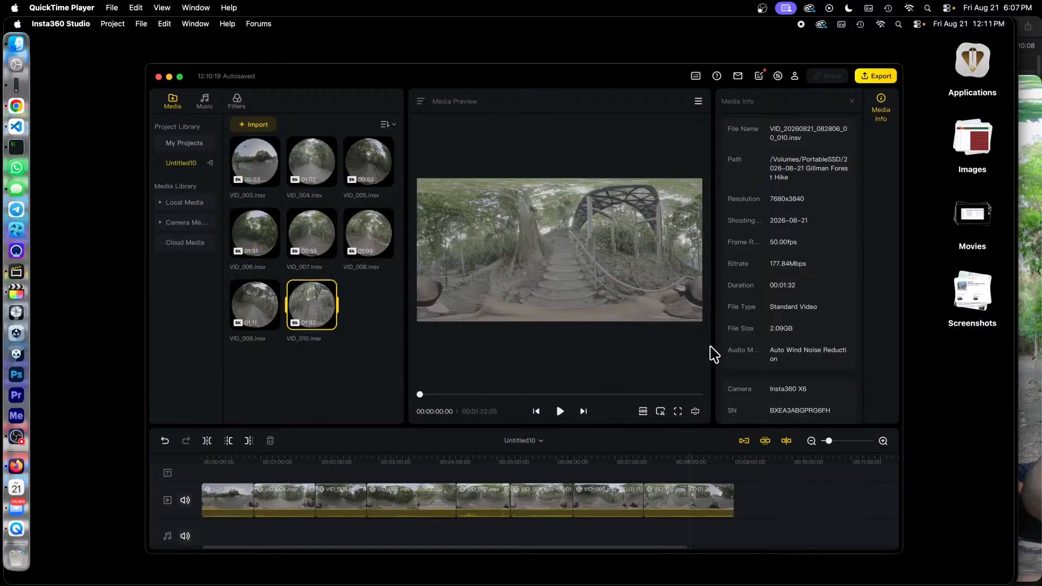
mouse_move(901, 155)
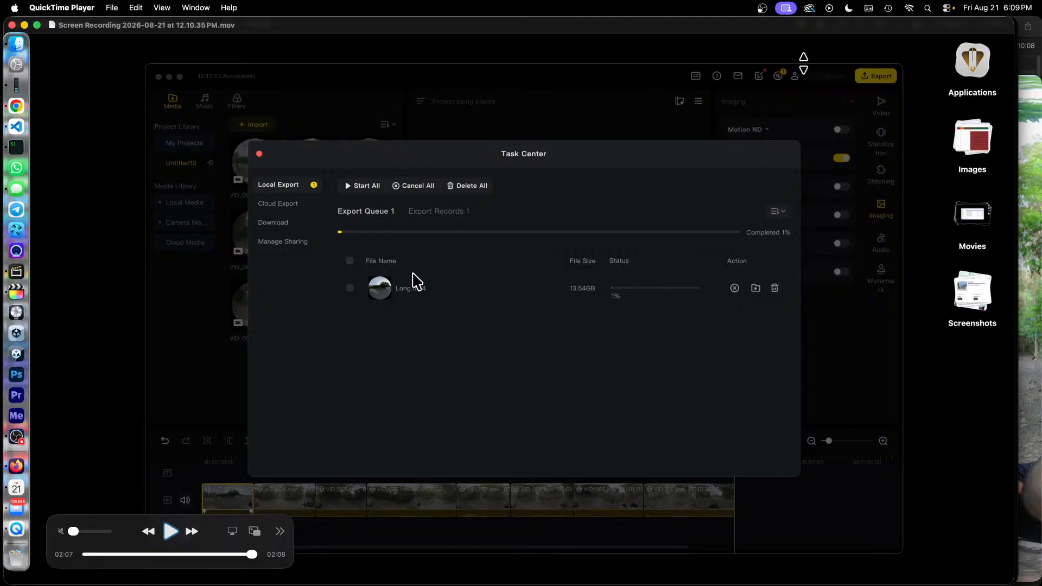
Step: Open Long.mp4 from the Final Cut Pro folder in QuickTime Player and inspect the exported 360 footage
key("super+Tab")
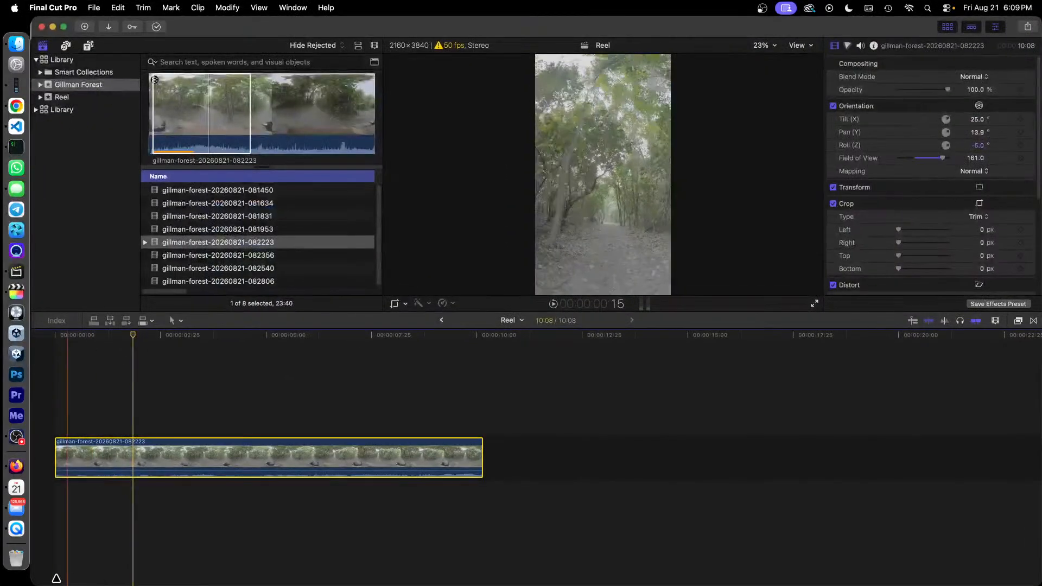
mouse_move(1, 585)
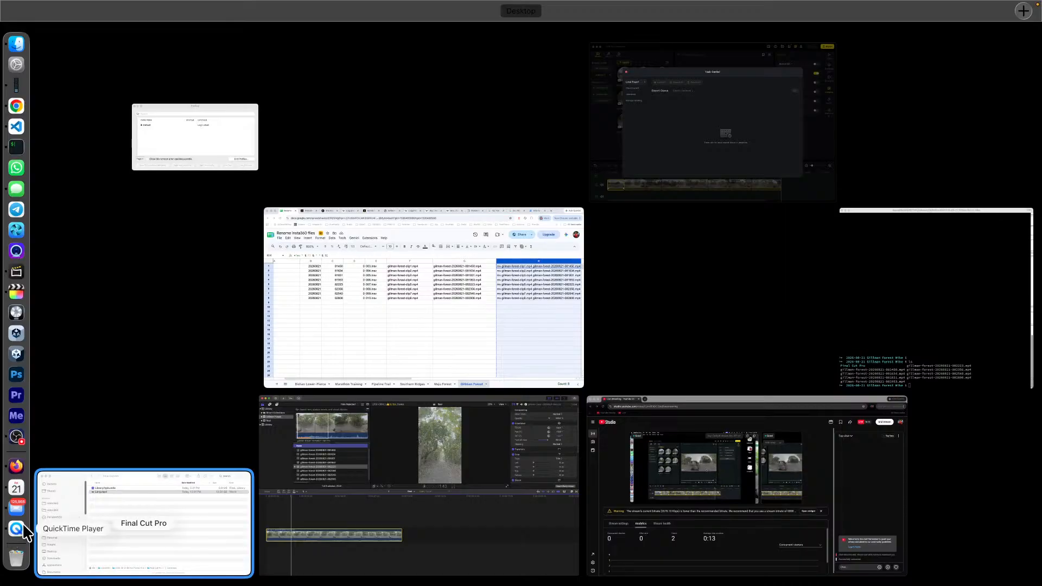
left_click(144, 540)
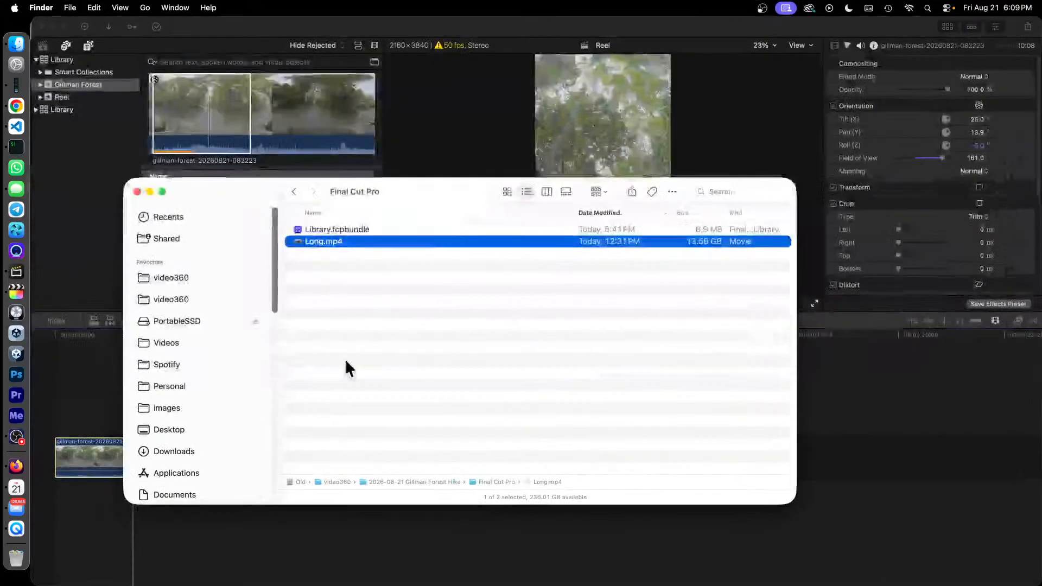
right_click(336, 245)
mouse_move(410, 256)
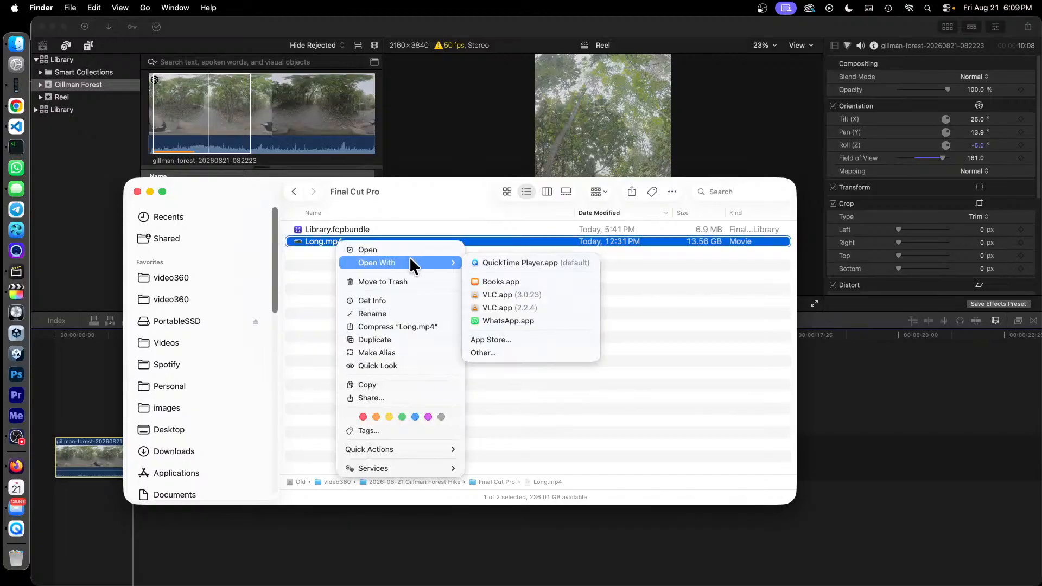
left_click(522, 260)
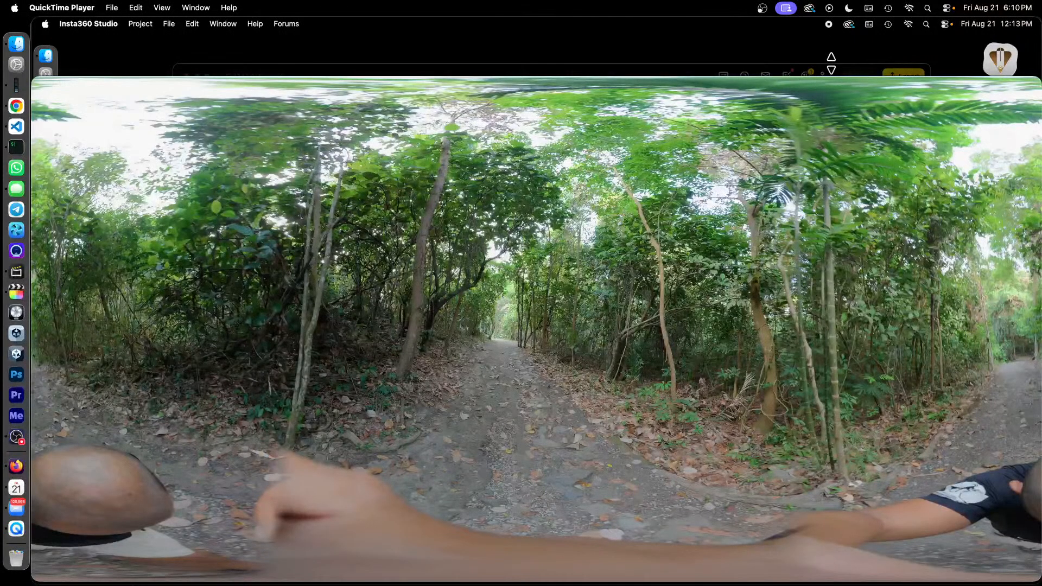
mouse_move(466, 311)
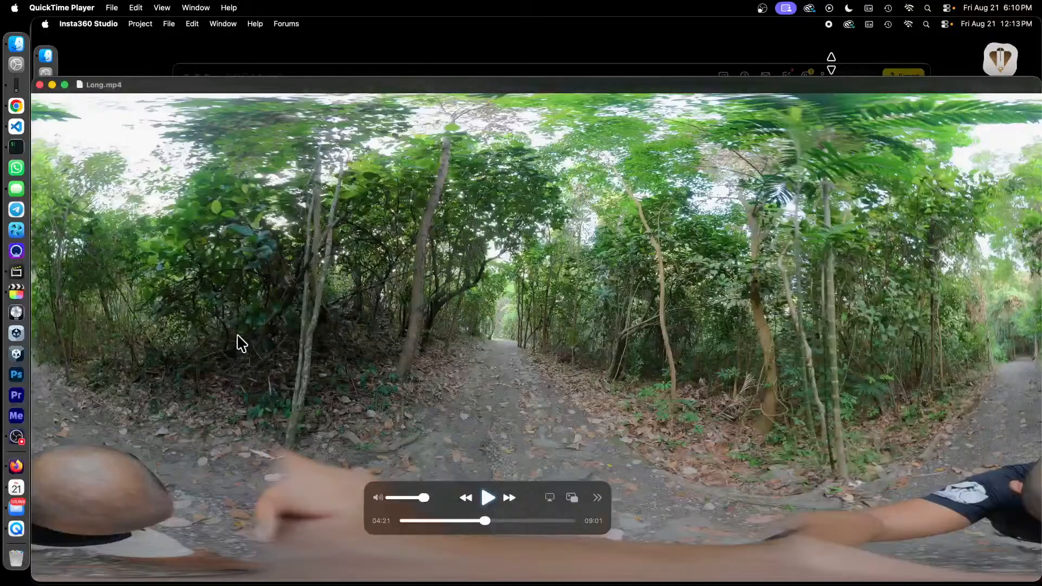
Step: Switch to the Rename Insta360 files spreadsheet in Chrome and examine the Gillman Forest clip names, timestamped names and mv commands
left_click(18, 292)
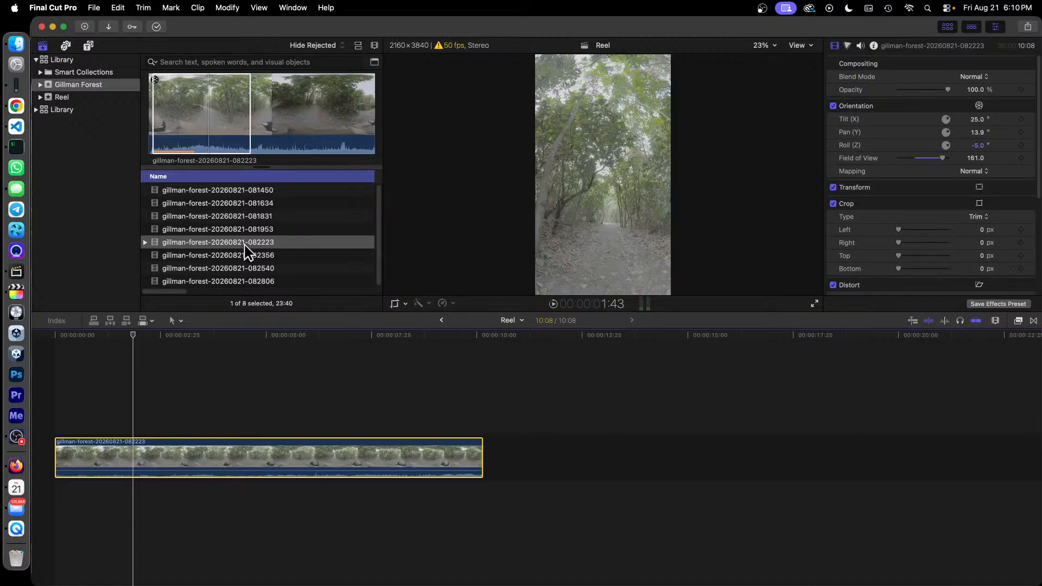
mouse_move(0, 585)
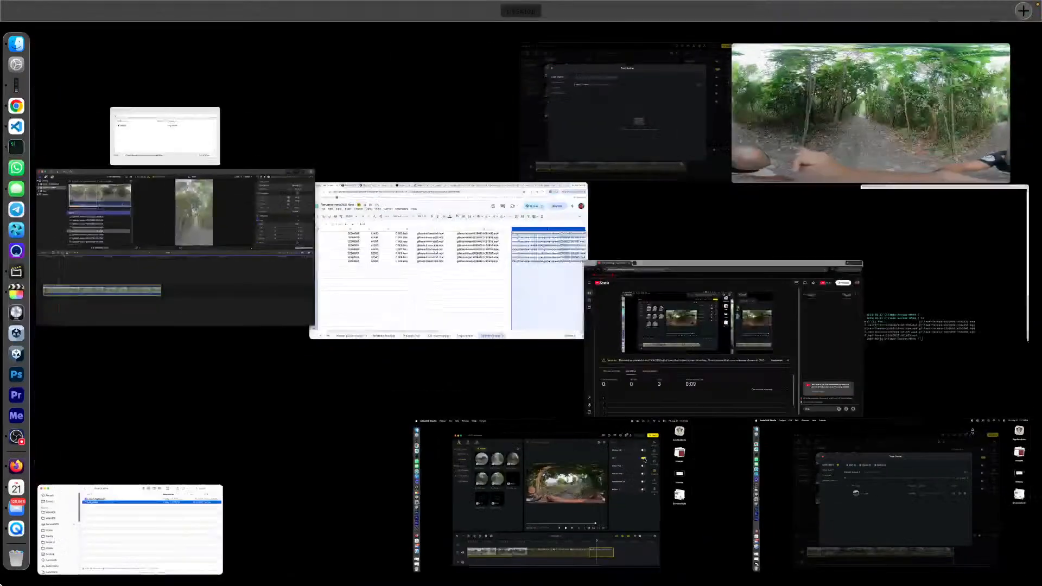
left_click(454, 258)
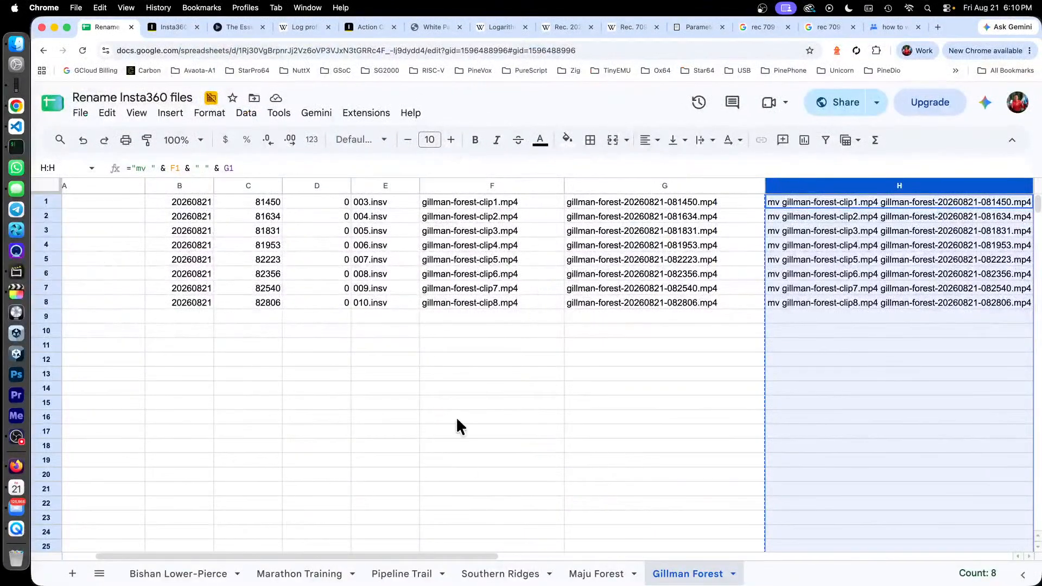
left_click_drag(478, 554, 386, 556)
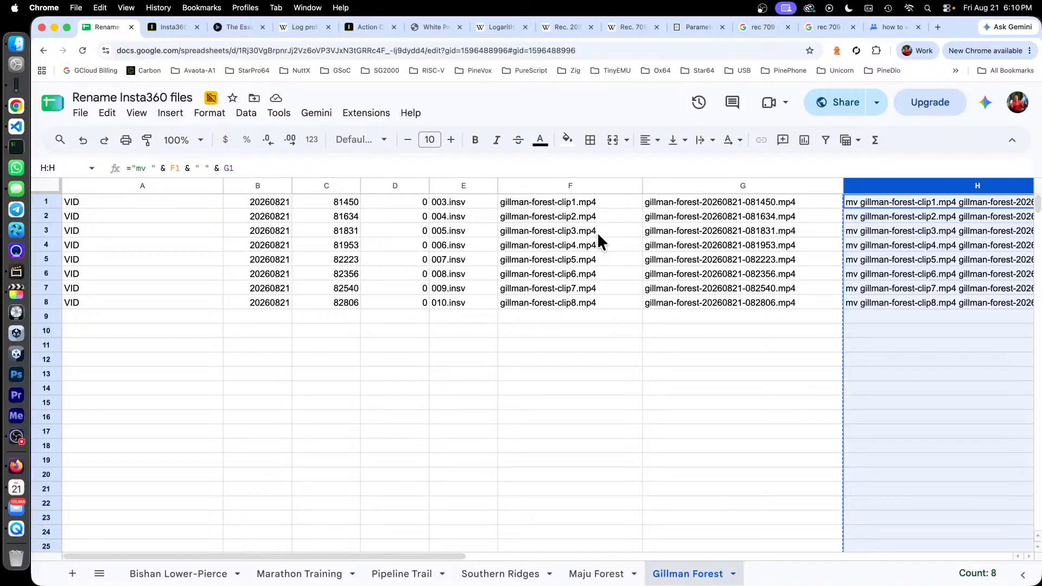
left_click(581, 200)
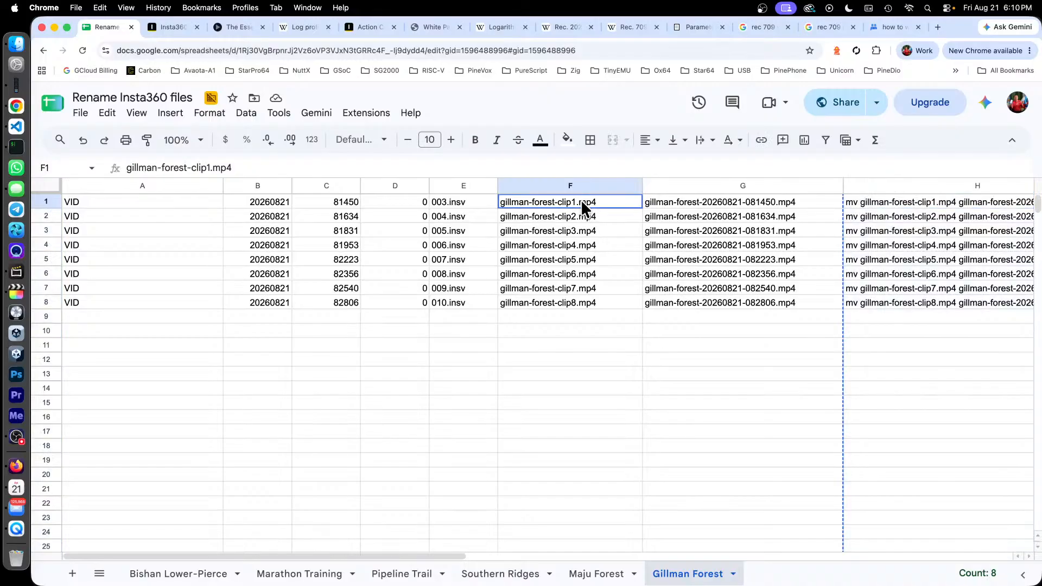
left_click(575, 302)
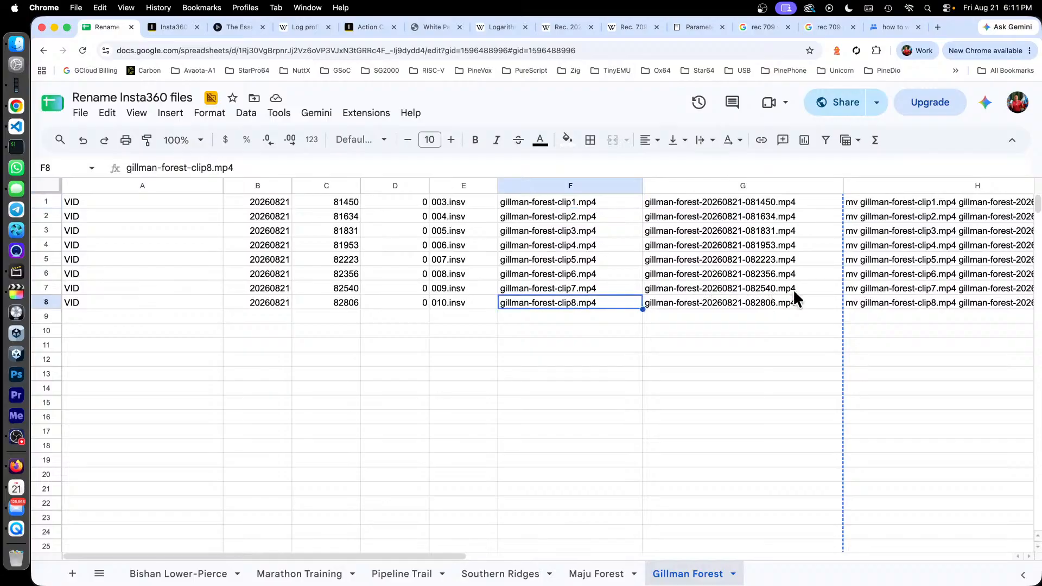
left_click(903, 206)
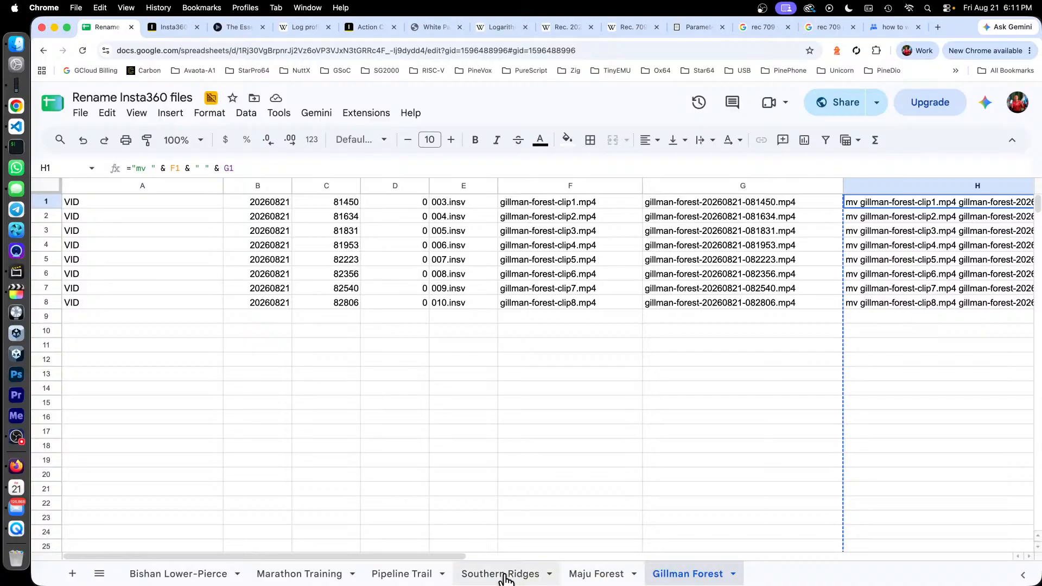
left_click_drag(431, 553, 540, 549)
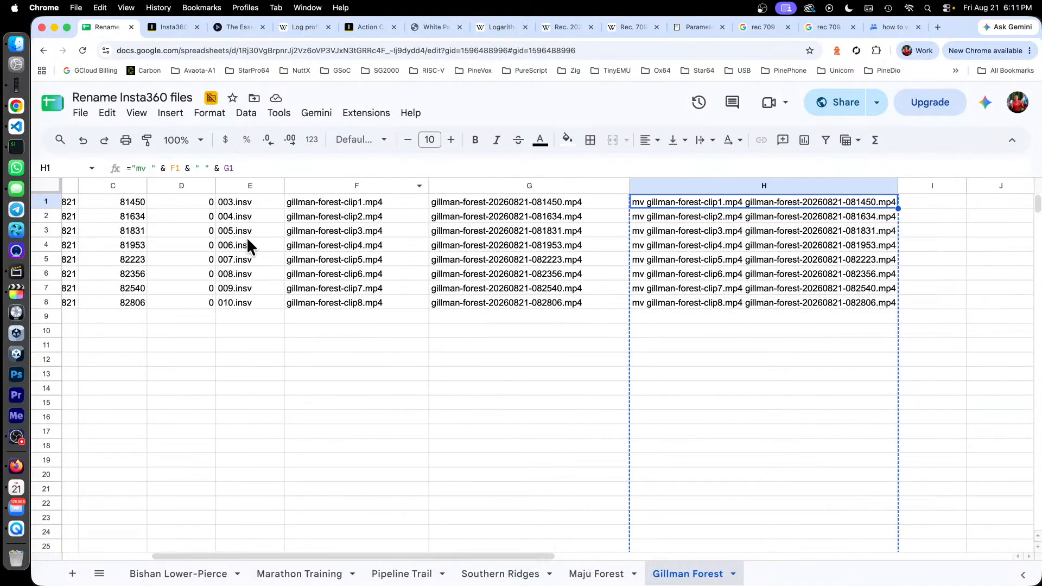
left_click(19, 288)
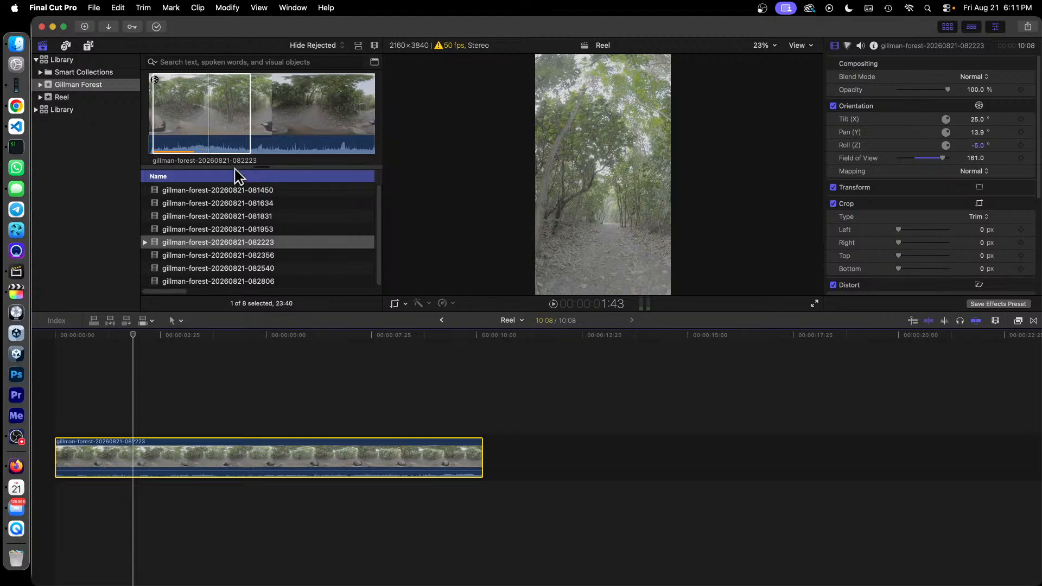
left_click(152, 117)
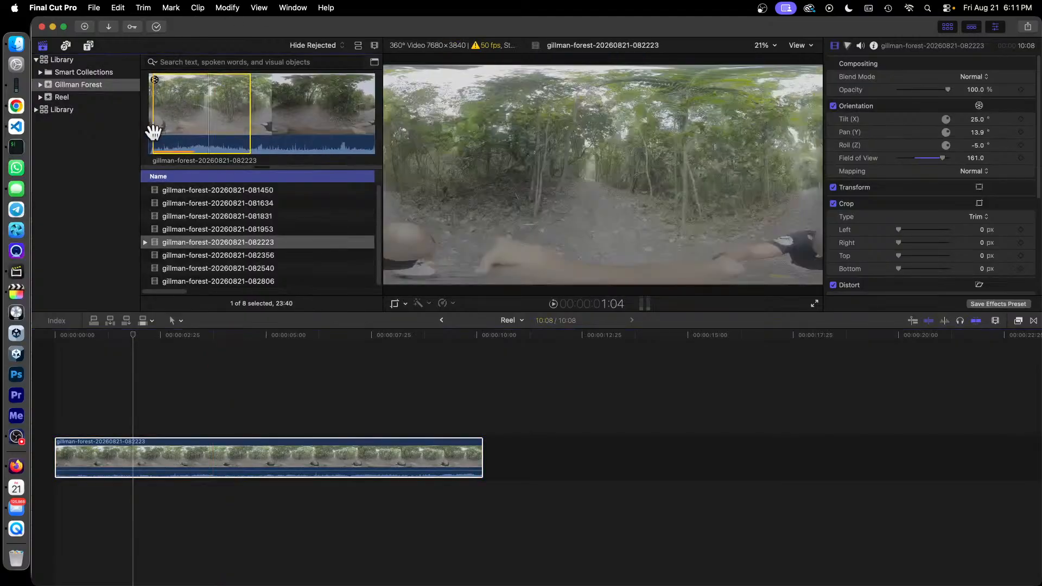
left_click(183, 478)
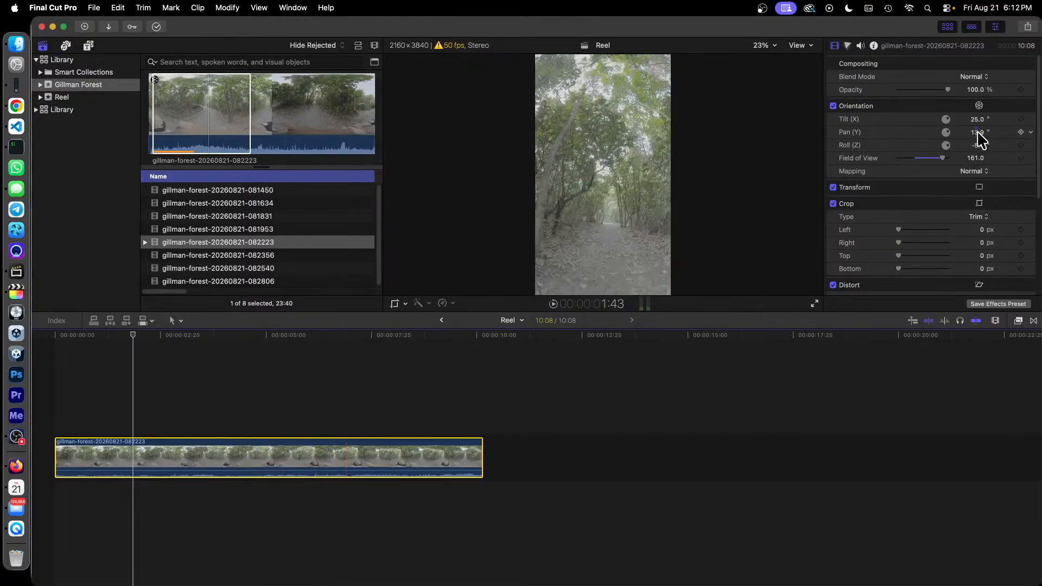
Step: Set the Reel clip's Pan (Y) orientation to 81.4° and dismiss the mail notification
mouse_move(977, 131)
left_mouse_down()
mouse_move(814, 132)
mouse_move(977, 132)
left_mouse_up()
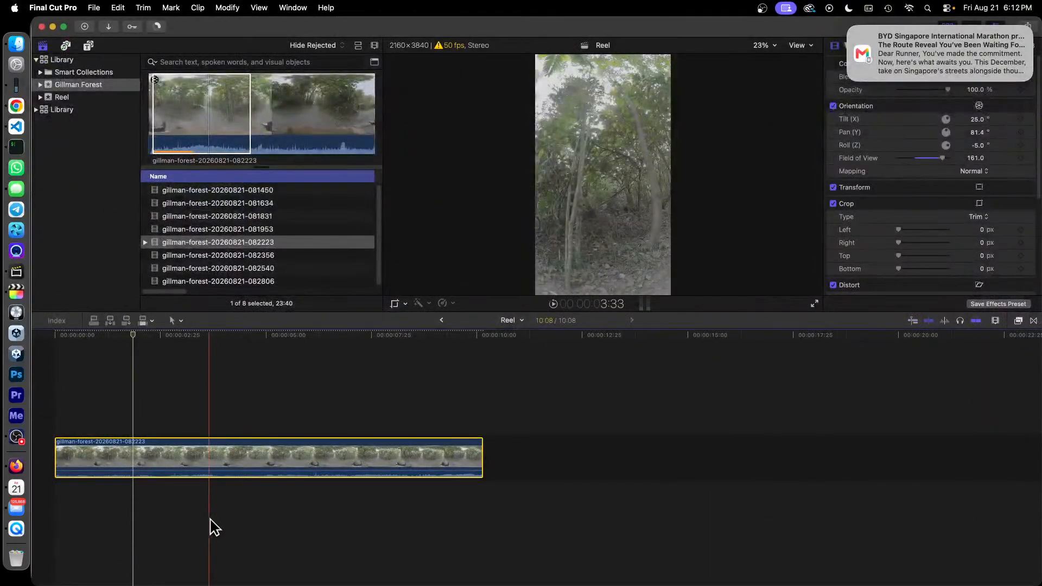
left_click(848, 28)
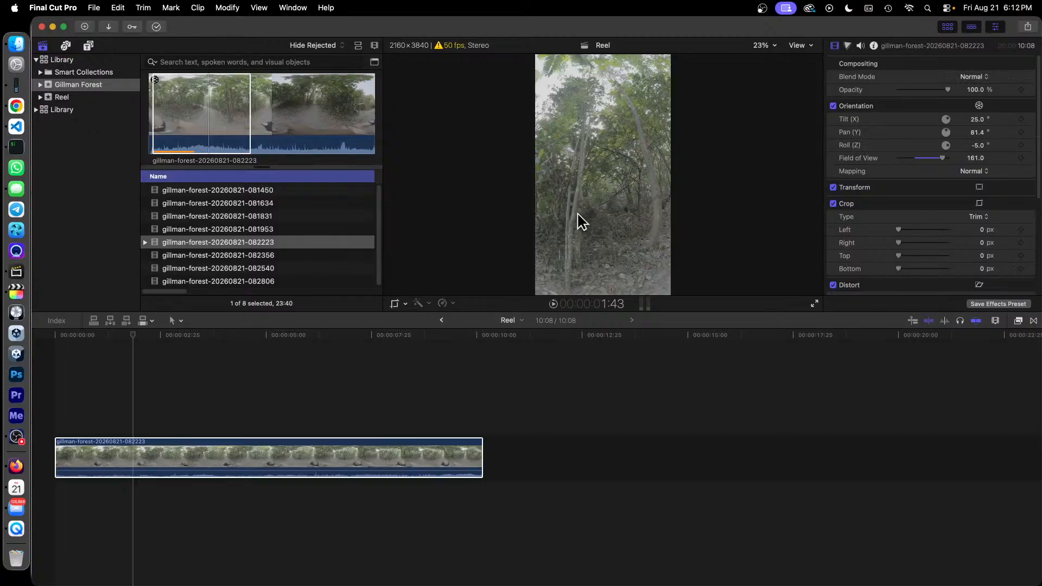
Step: View the 360 footage of Long.mp4 in QuickTime Player and return to the Reel project in Final Cut Pro
mouse_move(1, 585)
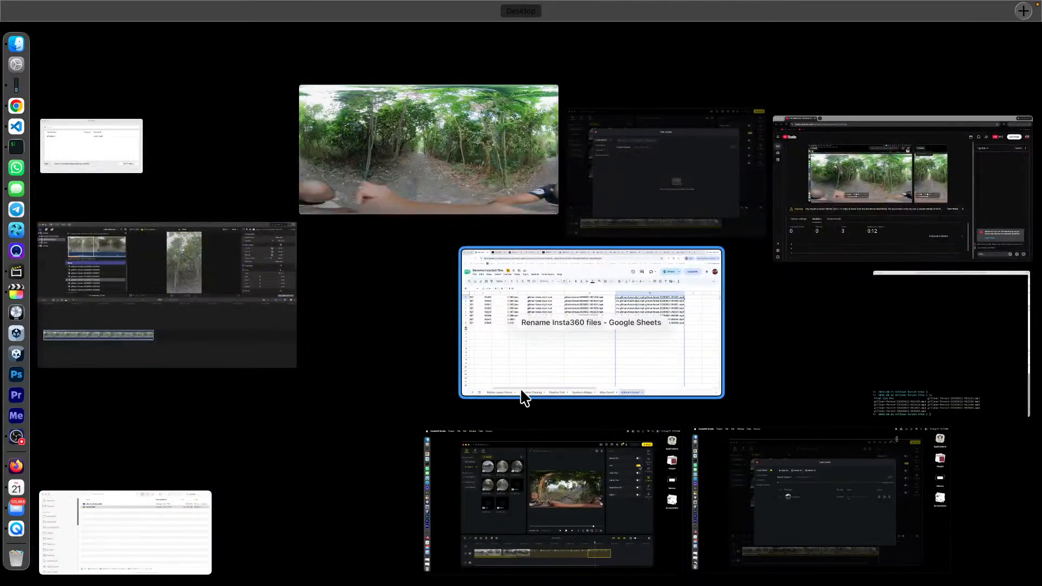
left_click(470, 127)
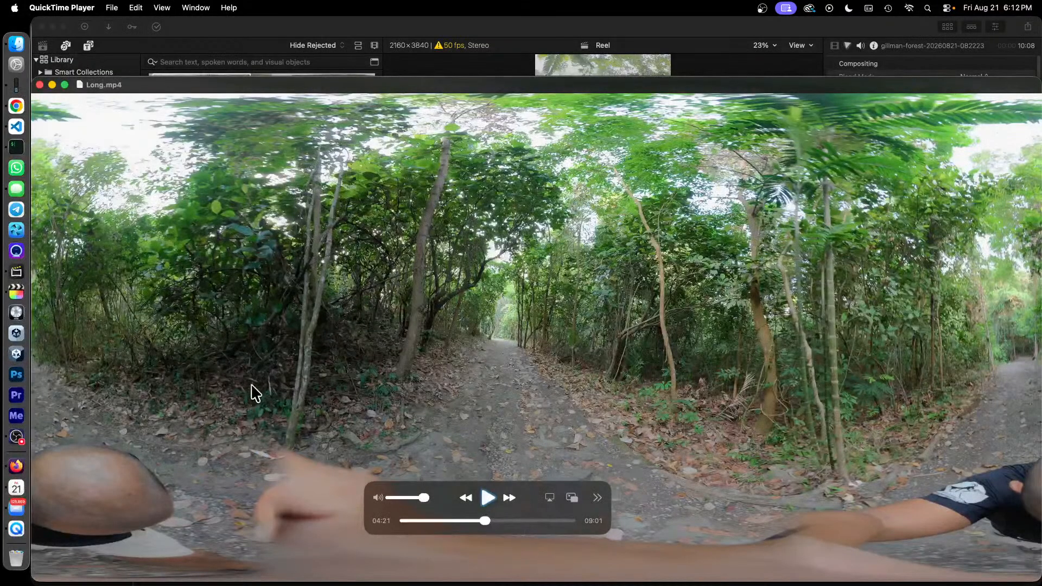
left_click(587, 37)
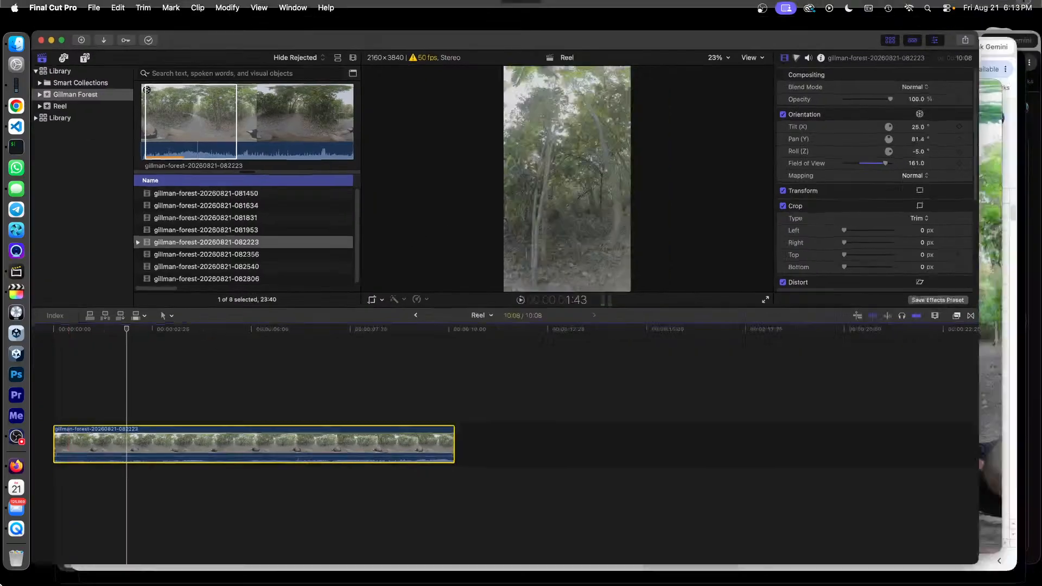
Step: Switch to Chrome, view the Insta360 manual page on I-Log Mode, and highlight "Color Mode" > "I-Log 10-bit" in the X6 instructions
key("ctrl+Up")
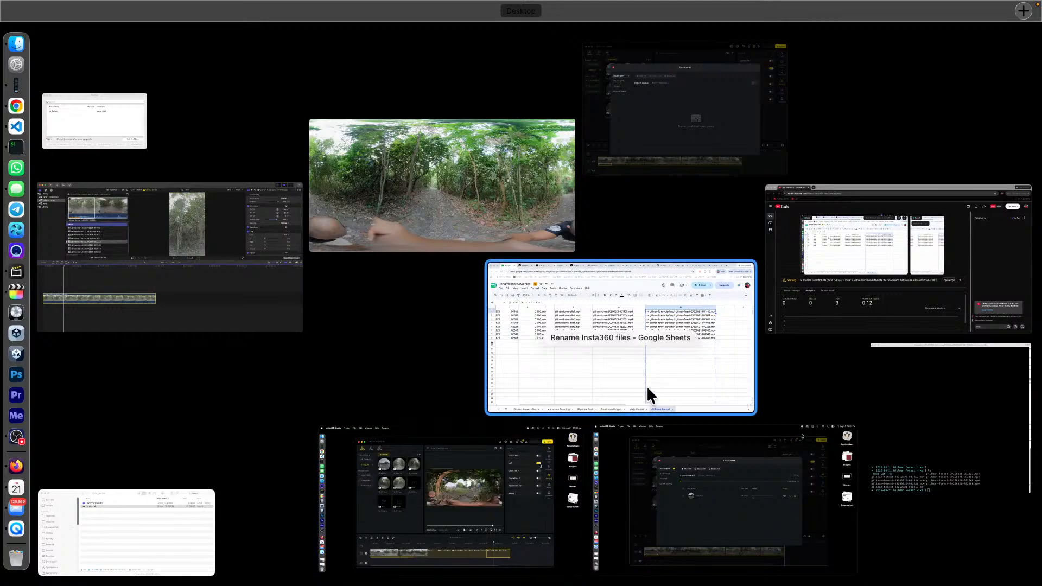
left_click(657, 341)
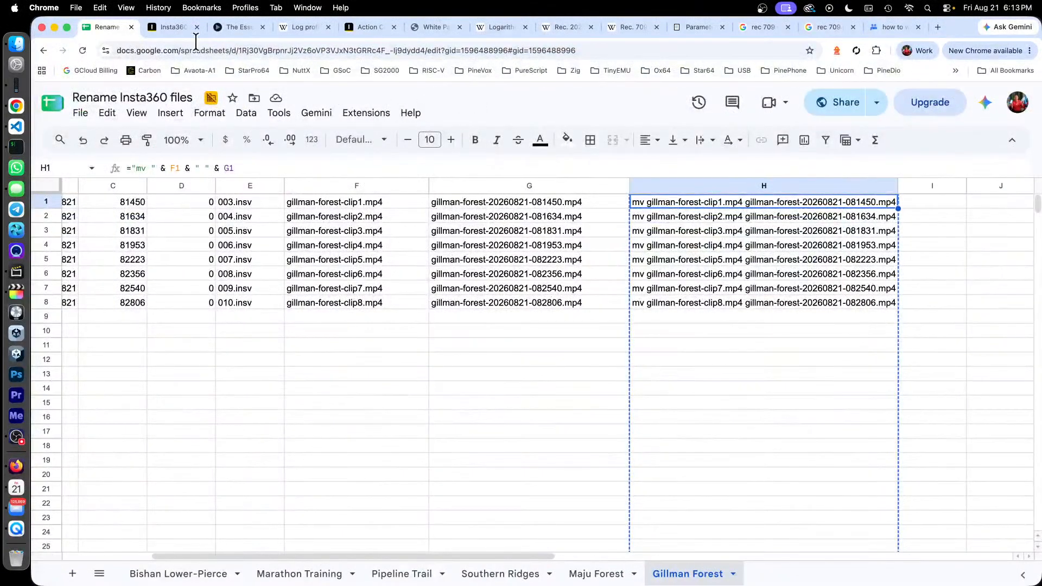
left_click(177, 26)
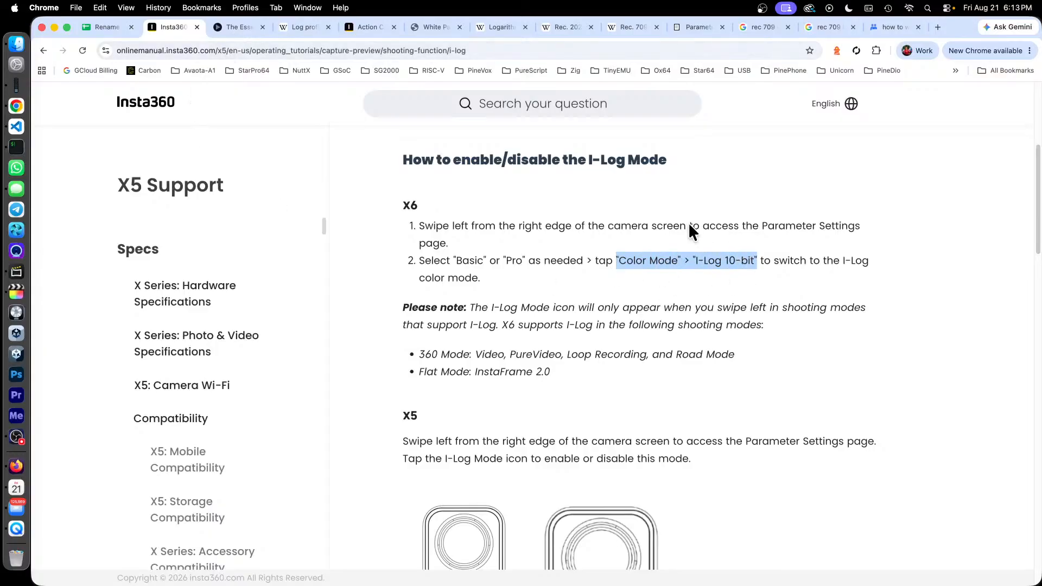
left_click_drag(755, 259, 758, 260)
Step: Examine the I-Log LUT downloads and the 10-bit I-Log White Paper entry on the Insta360 Downloads page
left_click(368, 28)
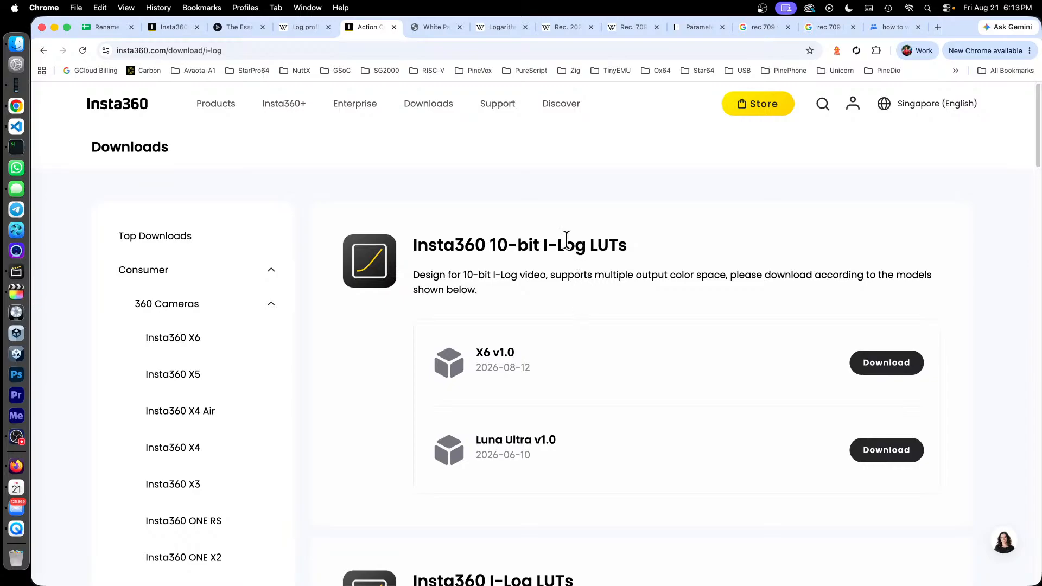
scroll(587, 263, "down", 20)
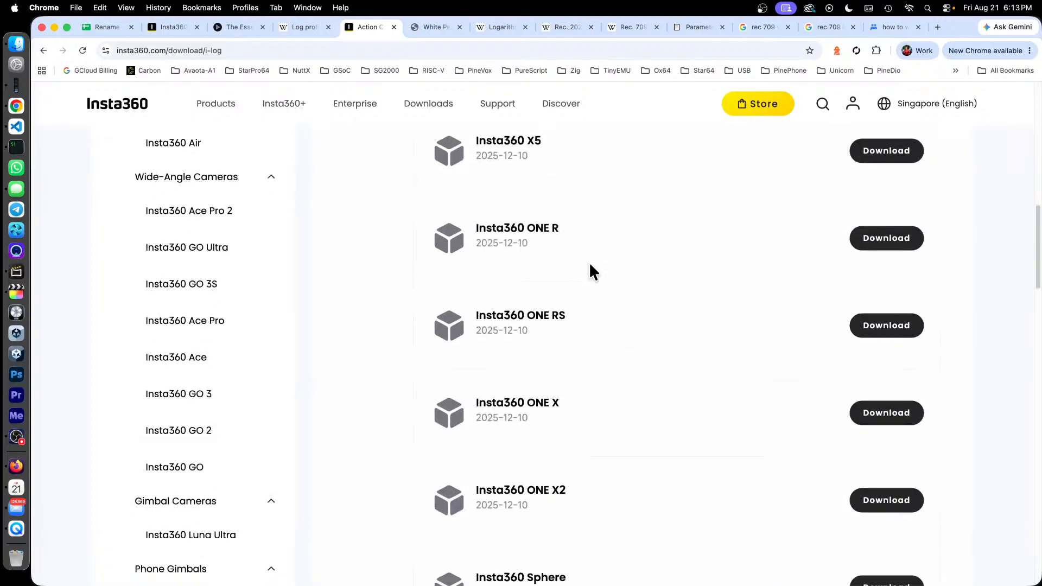
scroll(588, 263, "up", 8)
scroll(580, 263, "up", 15)
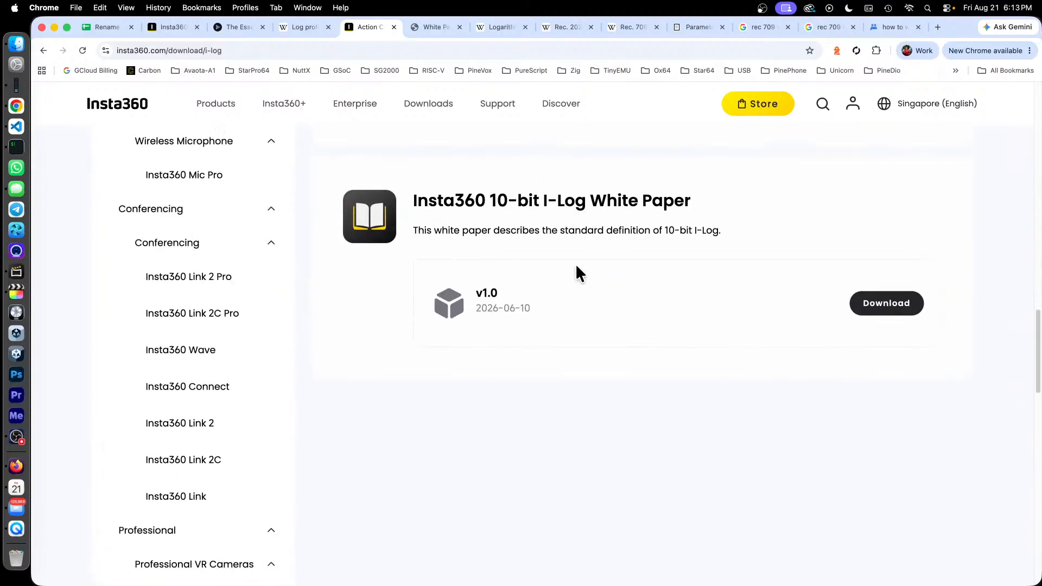
scroll(548, 262, "down", 13)
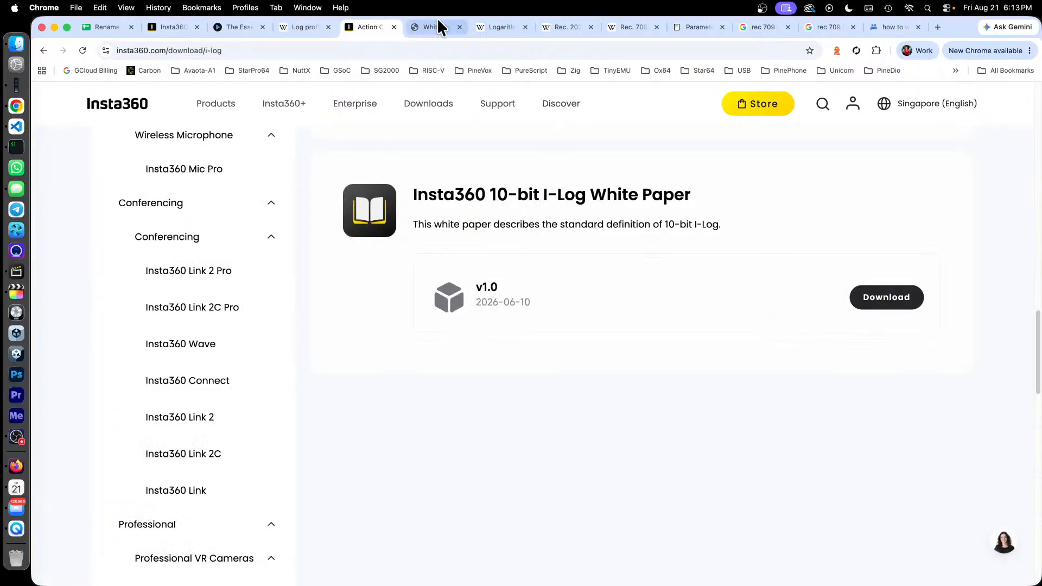
Step: View the code value table in the I-Log White Paper and highlight log10 in the Scene-Linear Reflection to I-Log formula
left_click(439, 26)
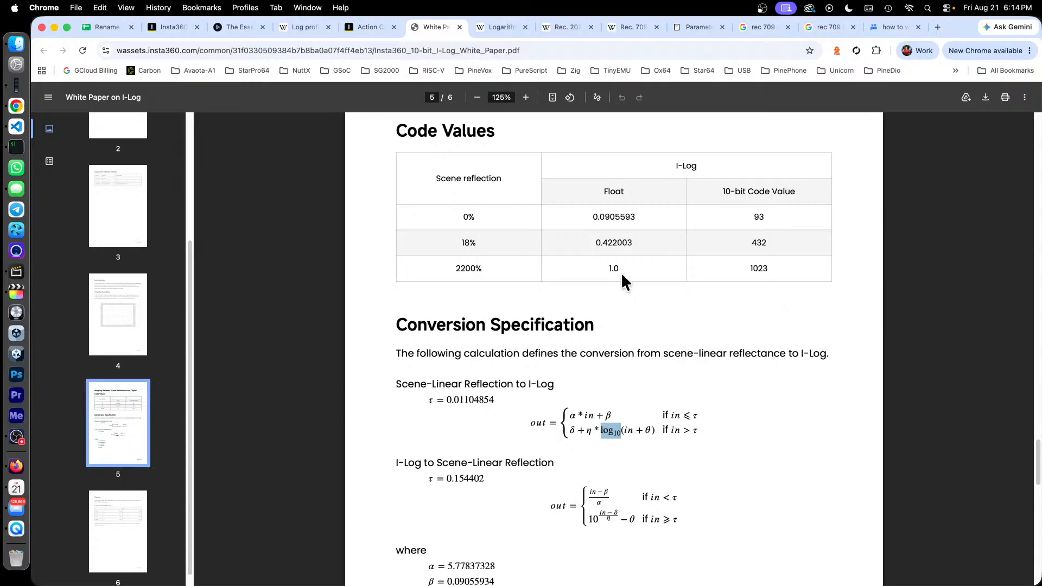
scroll(502, 222, "up", 1)
scroll(504, 222, "up", 2)
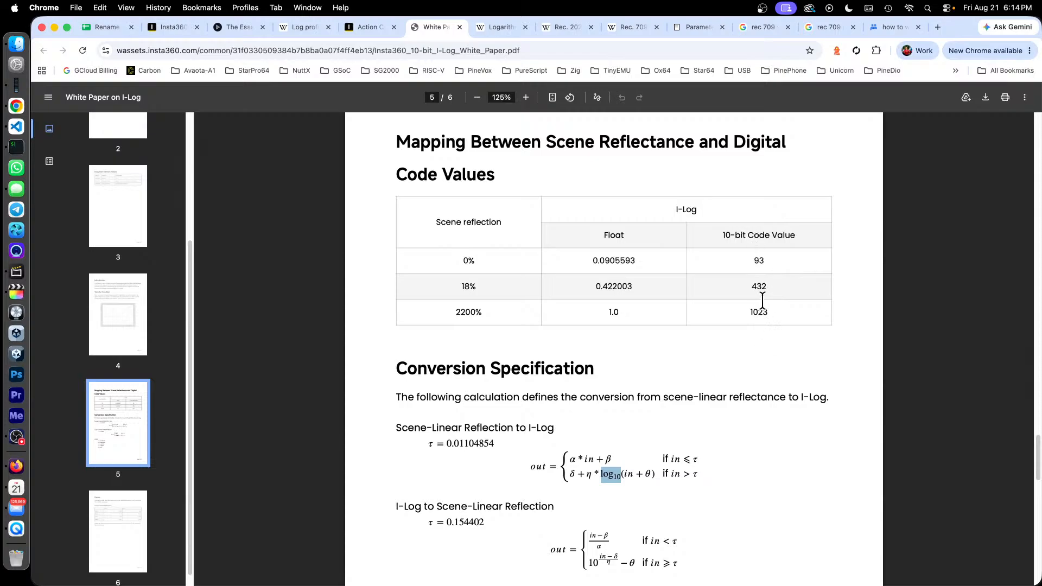
left_click(600, 475)
left_click_drag(599, 476, 622, 475)
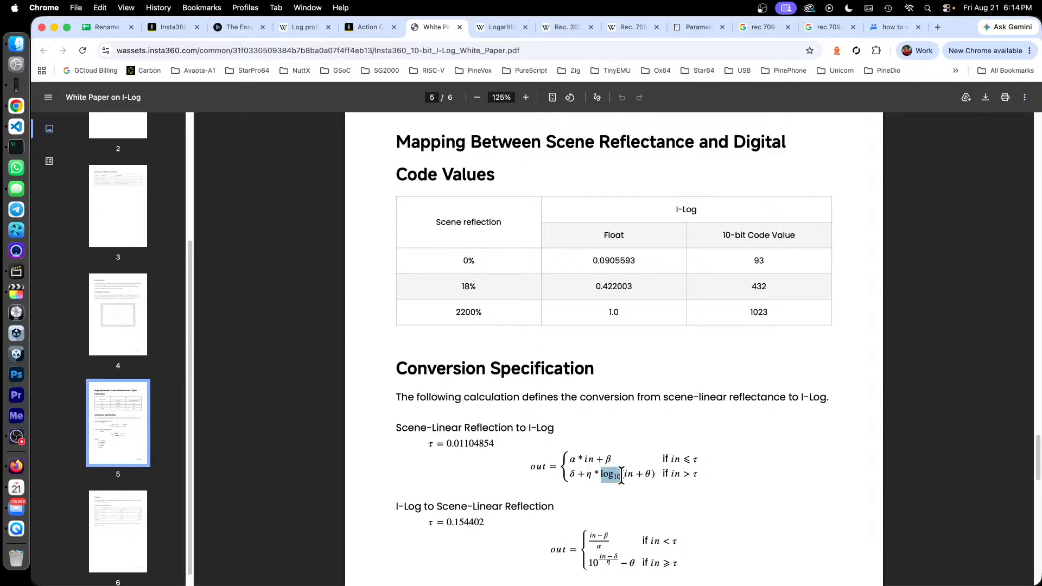
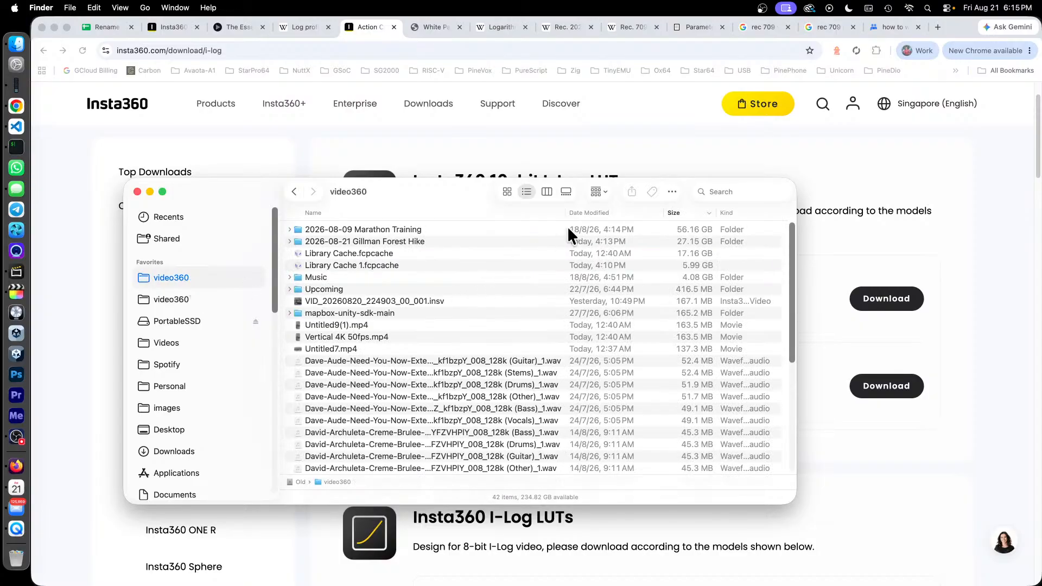
Step: Sort the video360 folder in Finder by date modified and open the X6_I-Log_LUTs folder
left_click(590, 211)
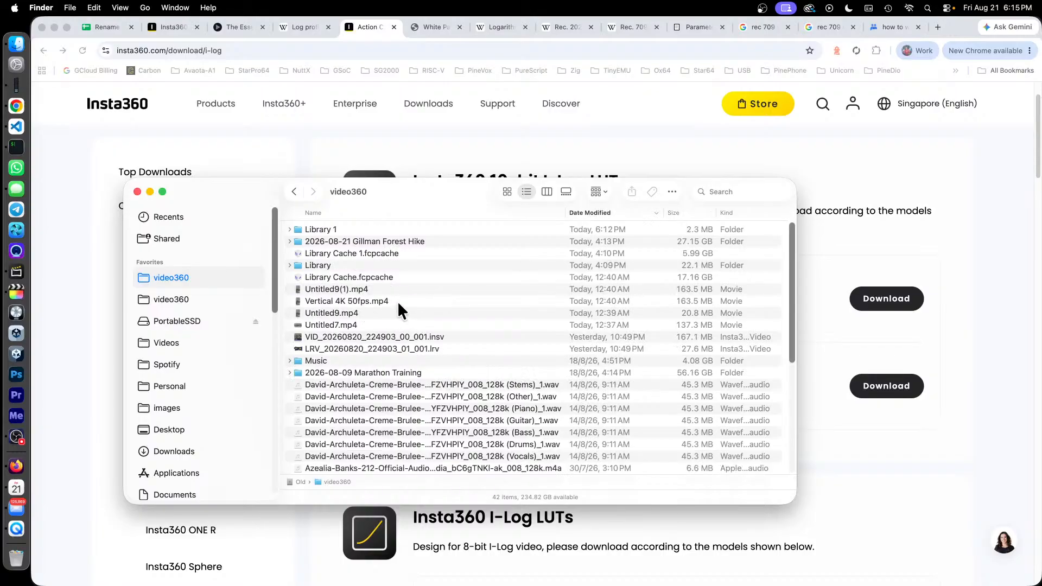
scroll(397, 301, "down", 5)
scroll(374, 389, "down", 10)
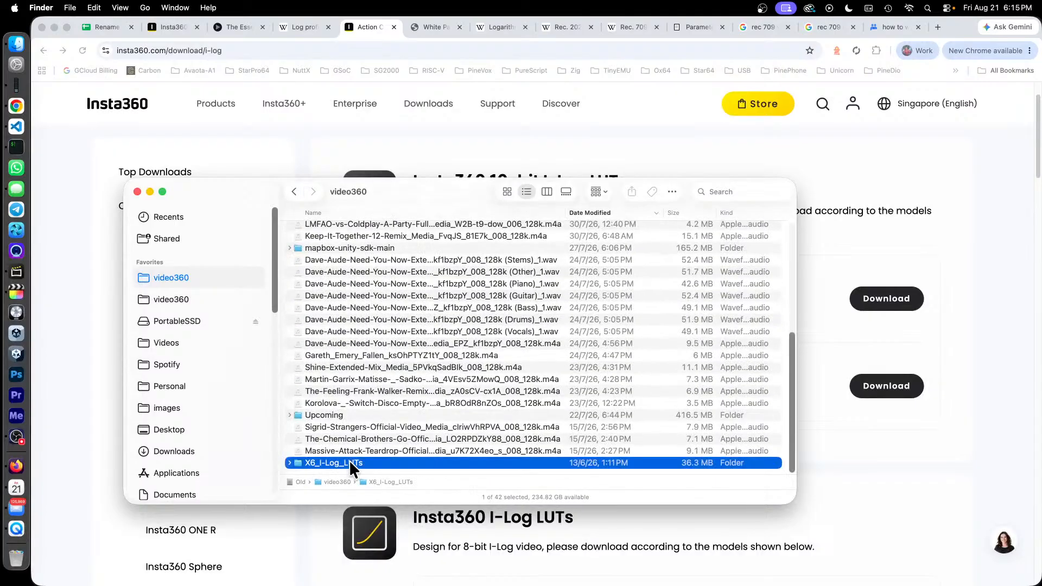
double_click(349, 462)
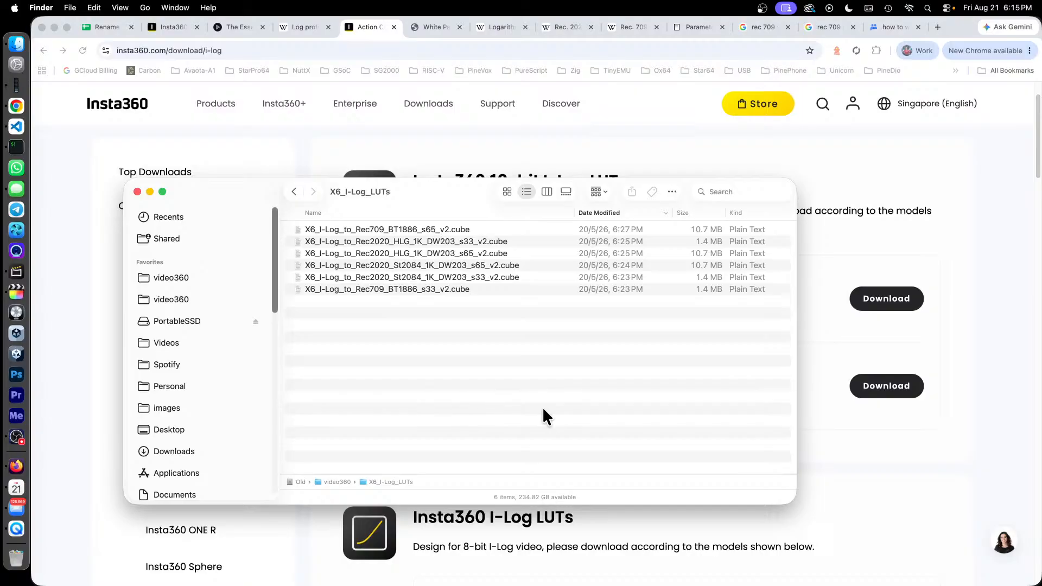
Step: Sort the LUT files by name and compare X6_I-Log_to_Rec709_BT1886_s33_v2.cube with X6_I-Log_to_Rec2020_HLG_1K_DW203_s33_v2.cube
left_click(382, 212)
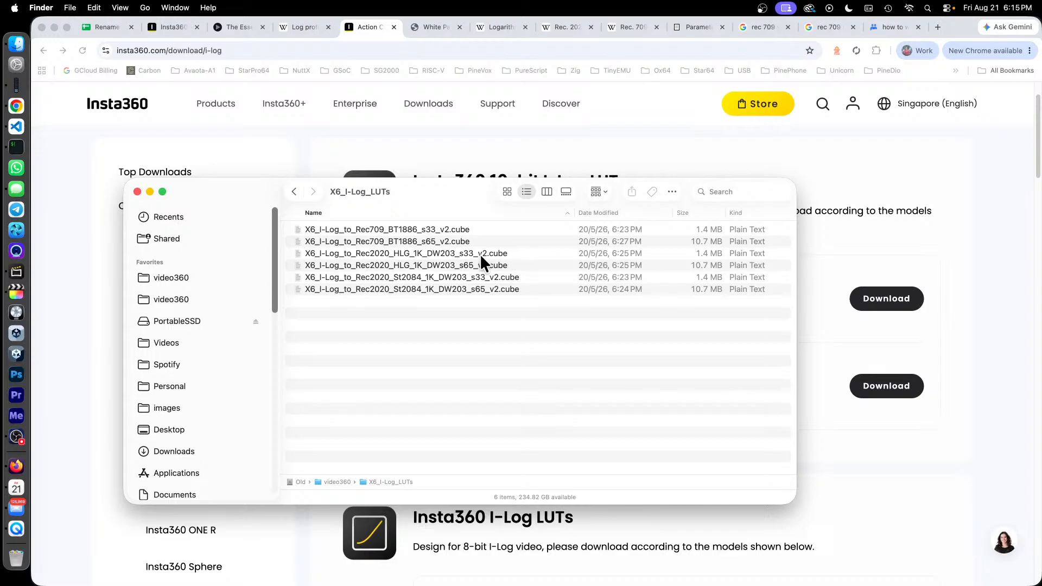
left_click(379, 228)
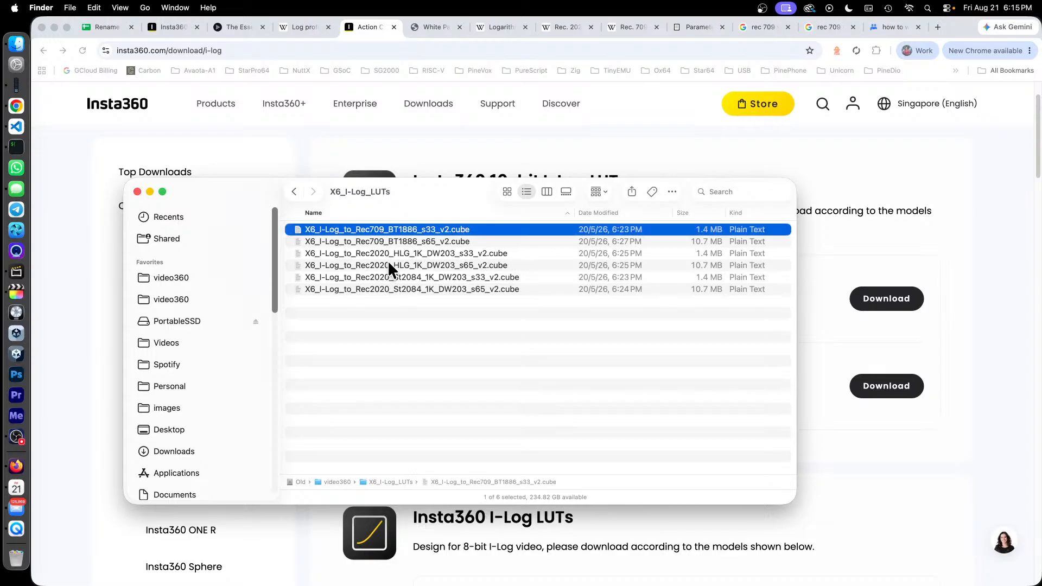
left_click(391, 254)
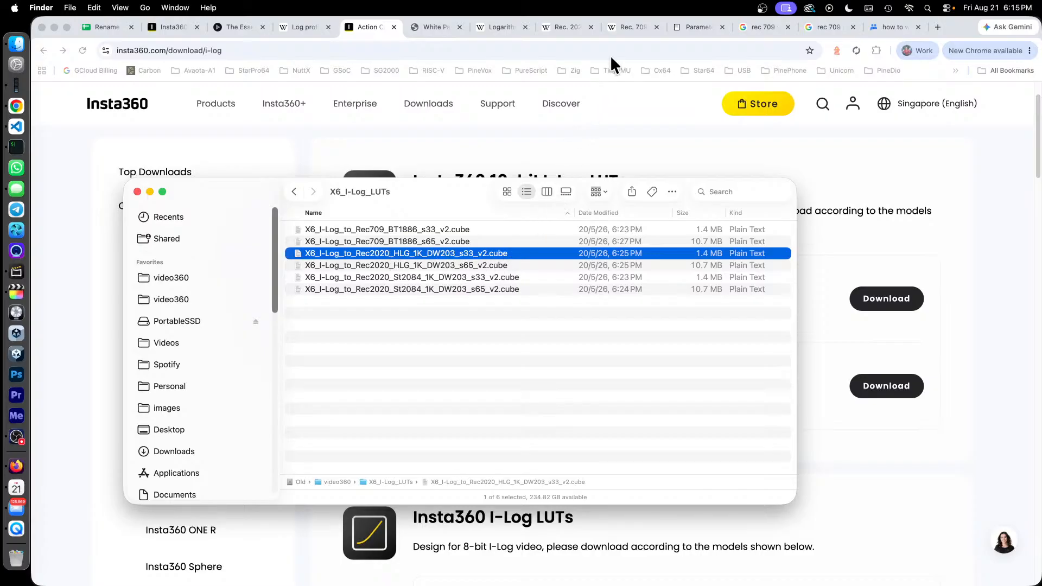
Step: View the Wikipedia articles on Rec. 709 and Rec. 2020 in Chrome and examine the system colorimetry gamut diagram
left_click(621, 27)
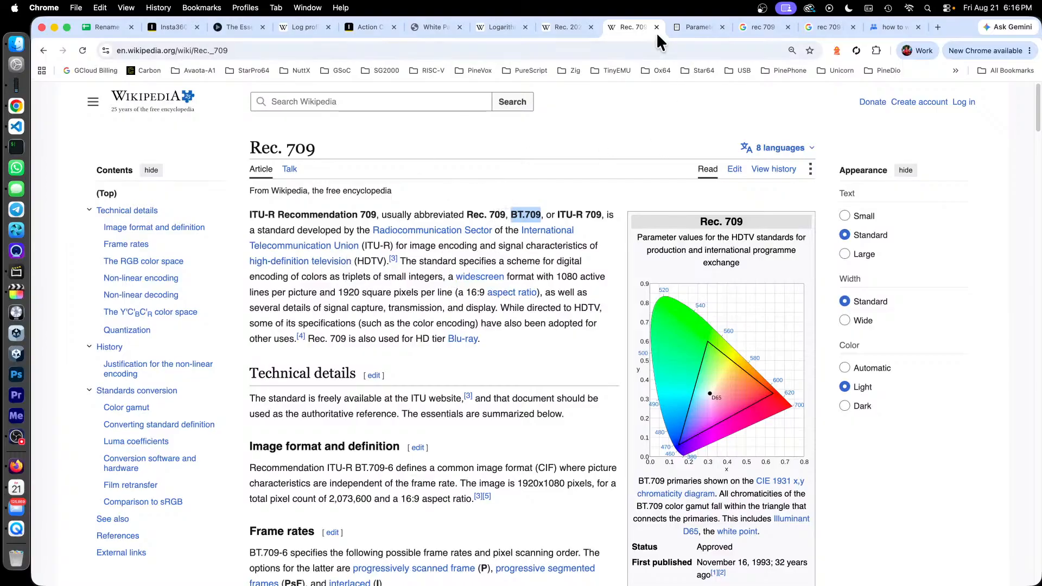
left_click(571, 30)
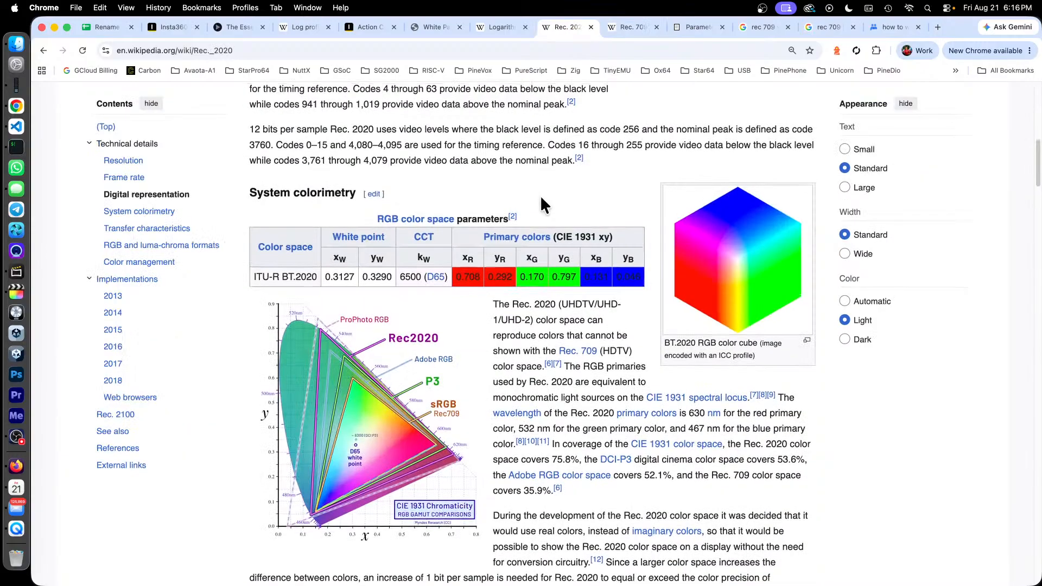
scroll(539, 199, "up", 15)
scroll(543, 207, "down", 12)
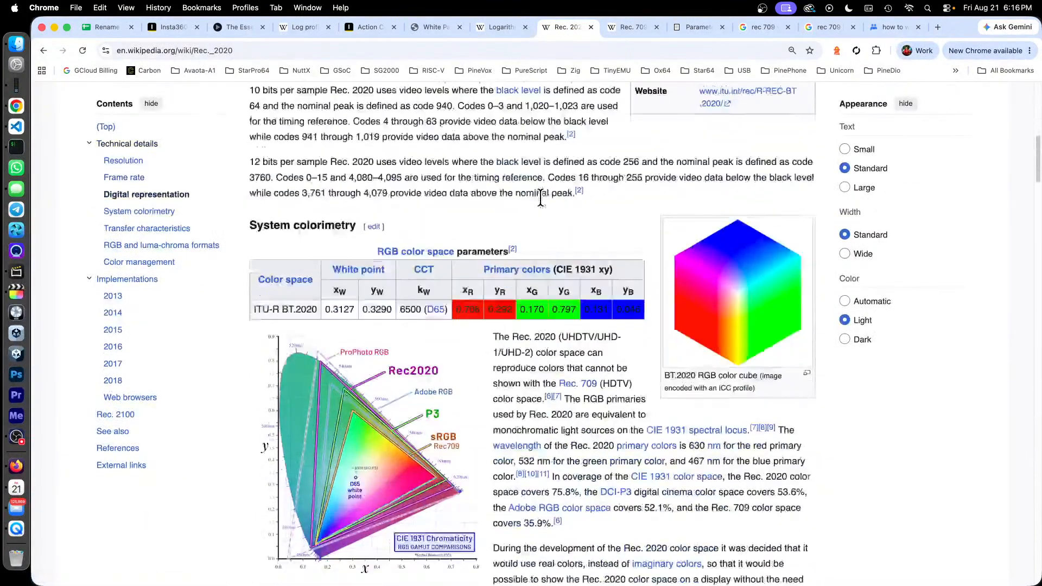
scroll(542, 201, "down", 1)
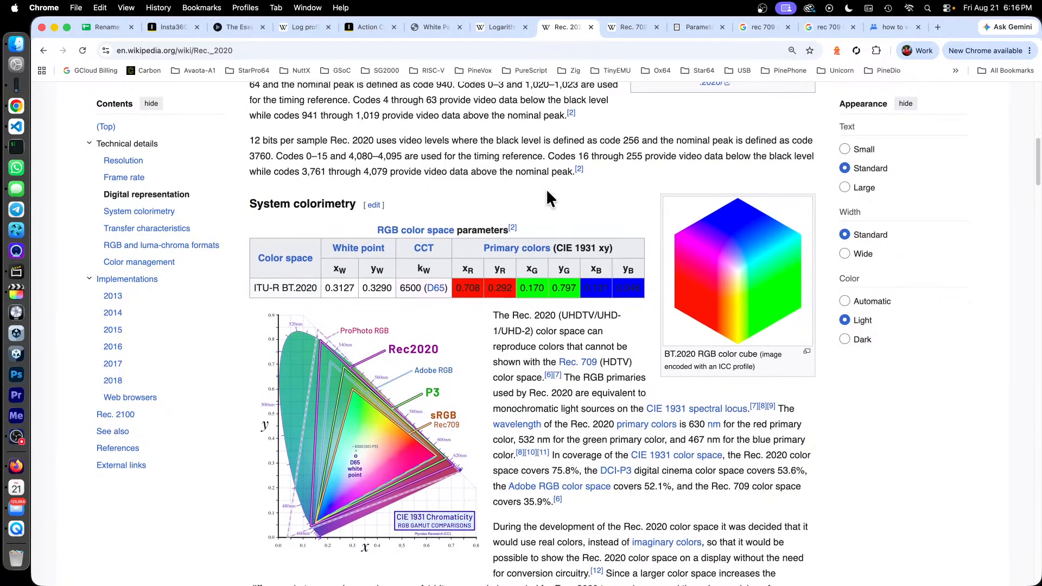
scroll(546, 190, "down", 1)
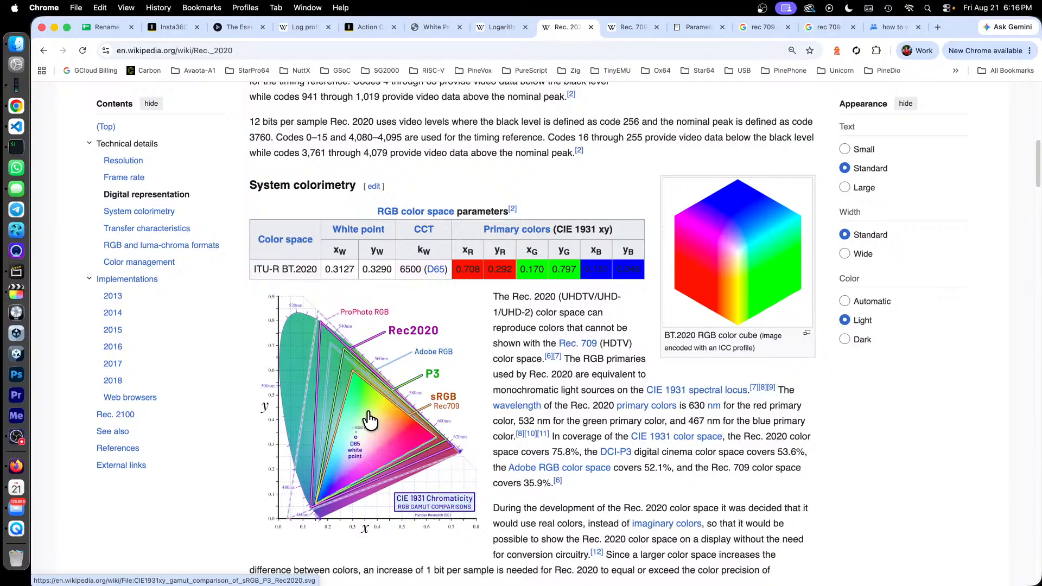
Step: Return to the X6_I-Log_LUTs folder in Finder and select X6_I-Log_to_Rec709_BT1886_s65_v2.cube
left_click(17, 42)
left_click(382, 230)
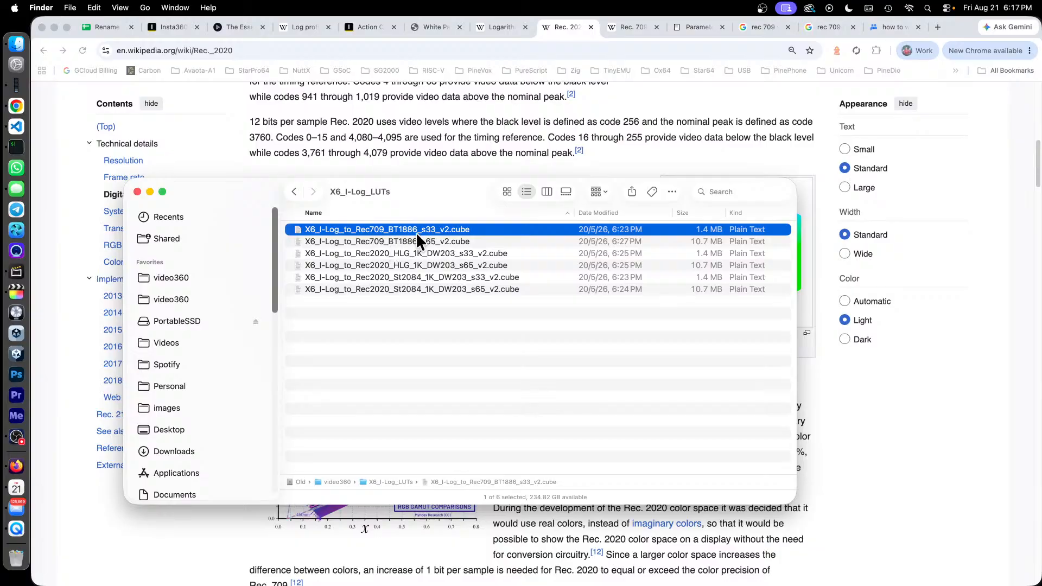
left_click(437, 242)
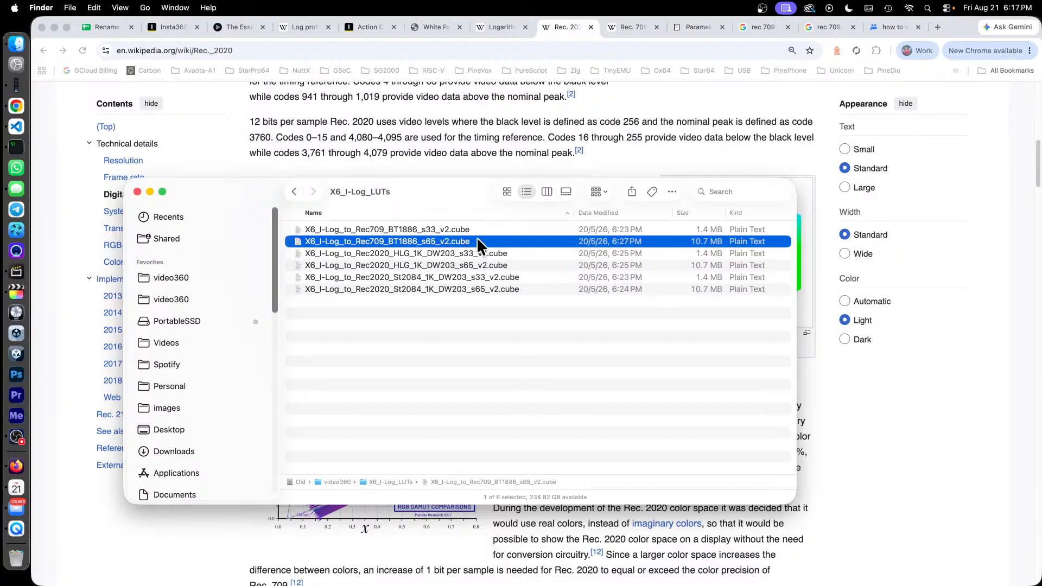
Step: Review the Chrome search results on Rec. 709 vs Rec. 2020 for Instagram and s33 vs s65, highlighting 65x65x65
left_click(699, 29)
left_click(769, 27)
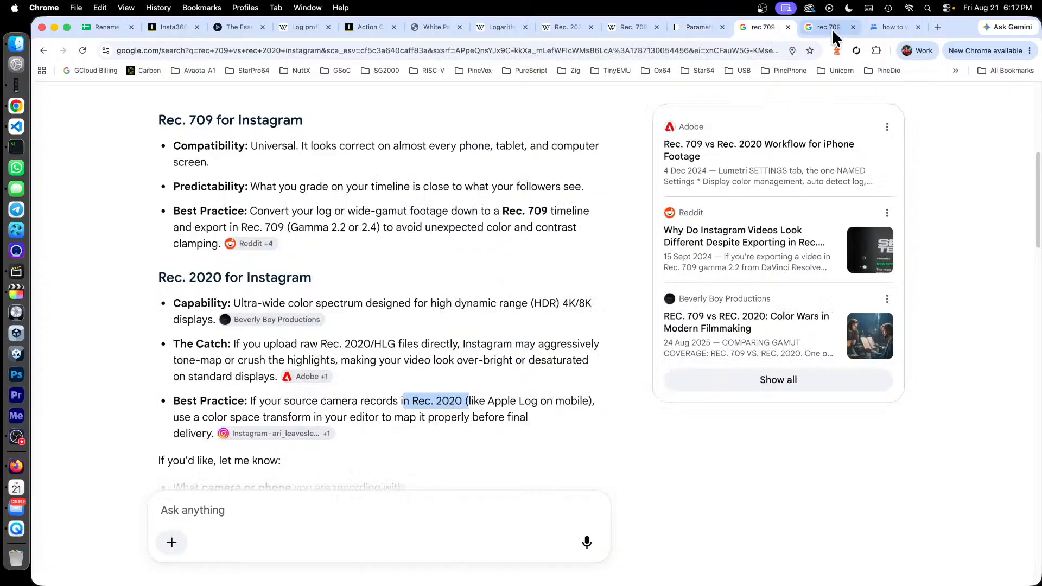
left_click(828, 28)
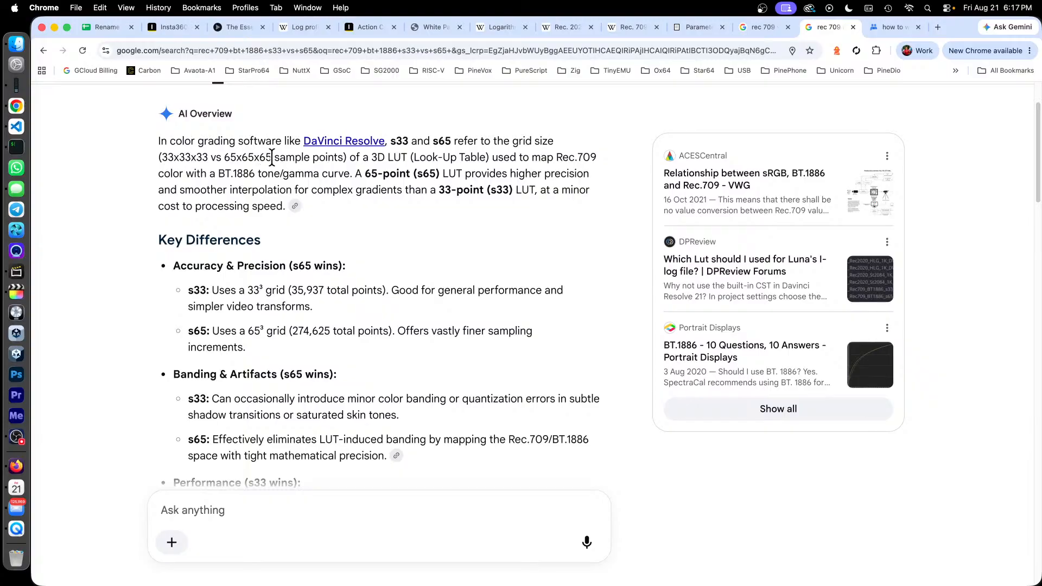
left_click_drag(274, 158, 223, 157)
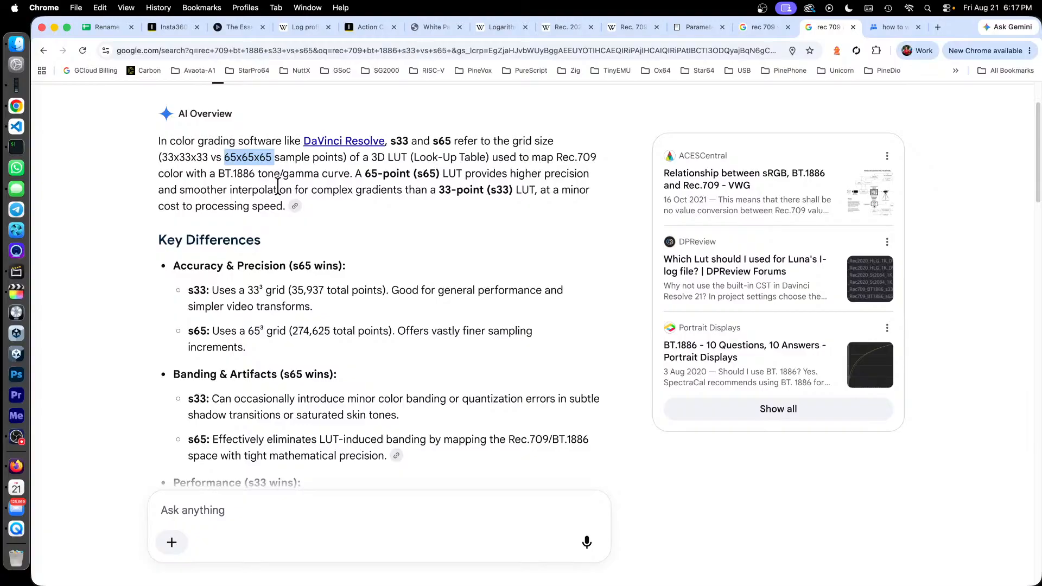
Step: Switch to Visual Studio Code and highlight the RGB values on line 14 of X6_I-Log_to_Rec709_BT1886_s65_v2.cube
left_click(18, 43)
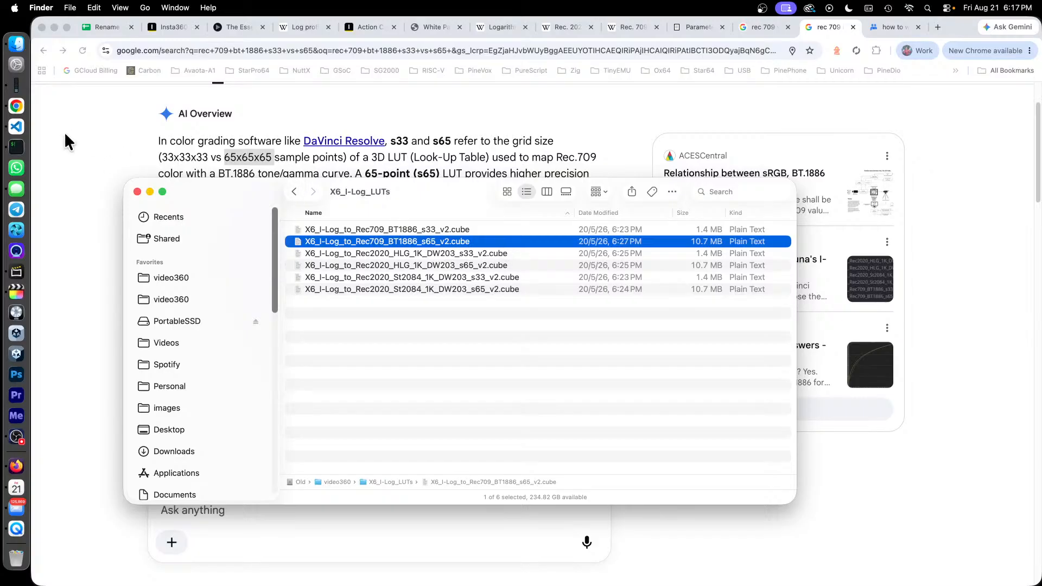
left_click(19, 128)
left_click(334, 326)
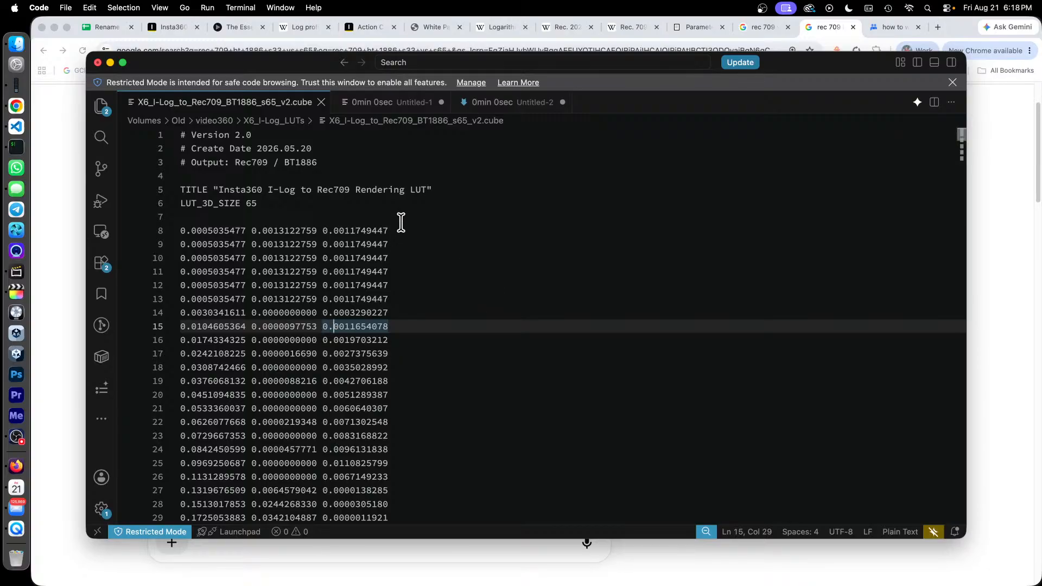
left_click_drag(404, 313, 179, 315)
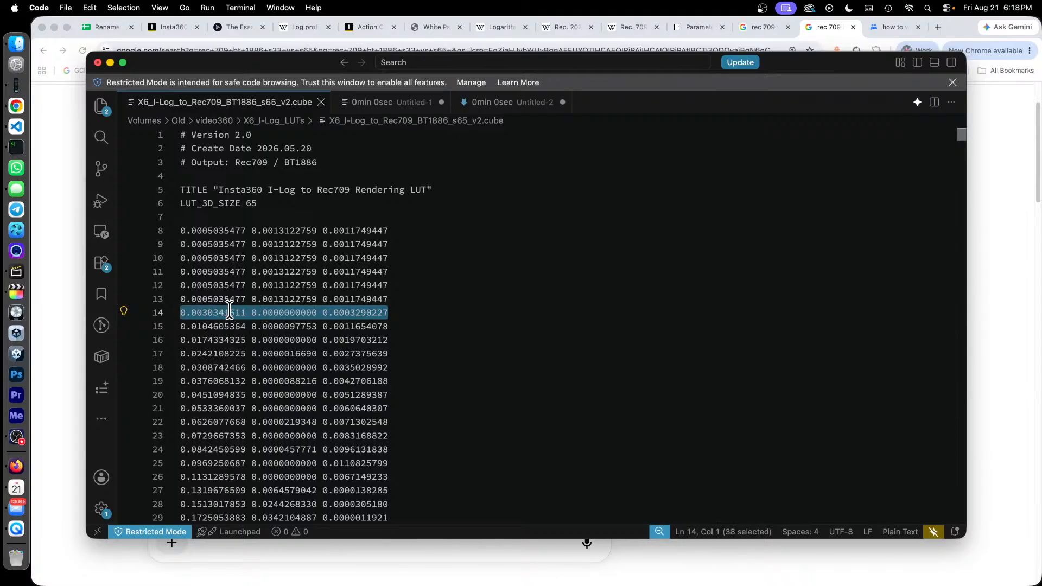
Step: Examine the RGB rows of X6_I-Log_to_Rec709_BT1886_s65_v2.cube through to the last line, and return to the X6_I-Log_LUTs folder in Finder
scroll(498, 270, "down", 10)
scroll(498, 270, "down", 9)
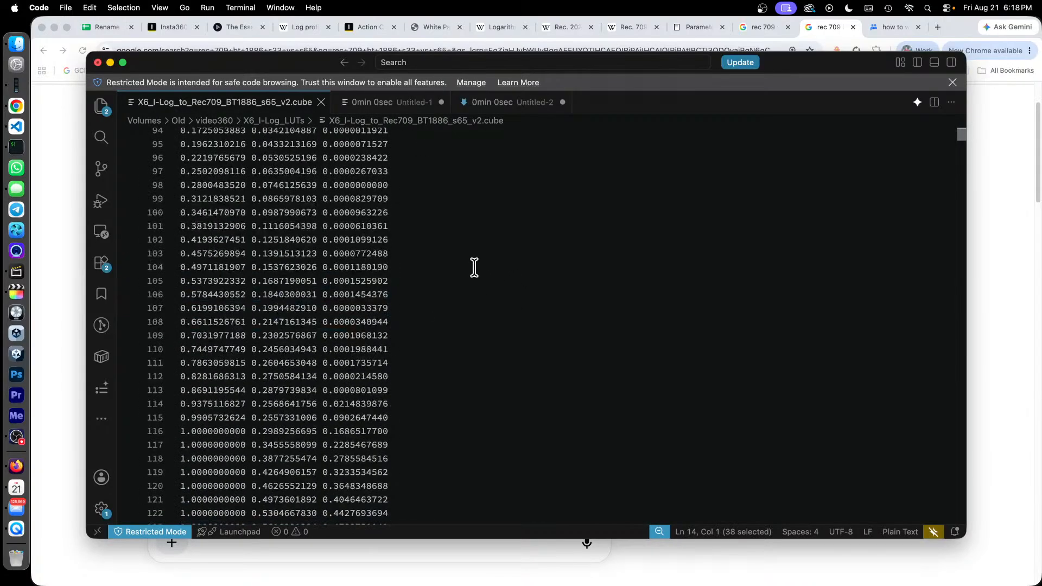
left_click(473, 267)
key("super+Down")
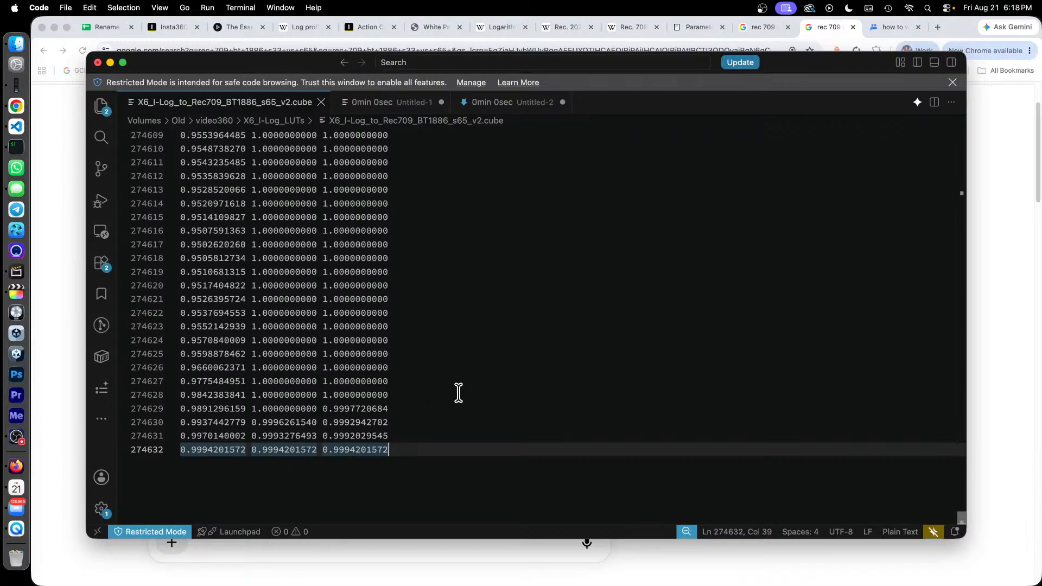
key("super+Up")
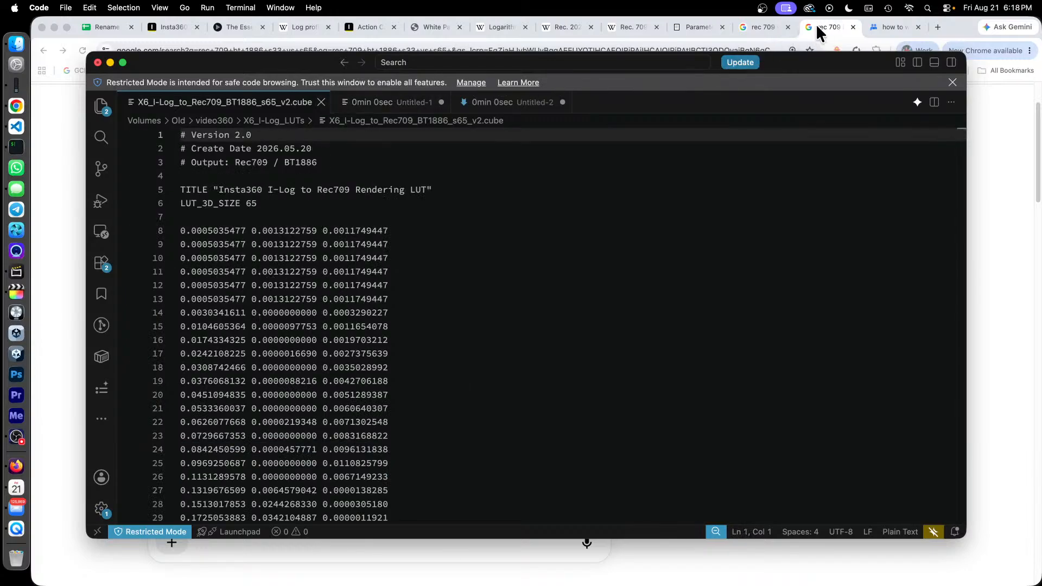
left_click(16, 47)
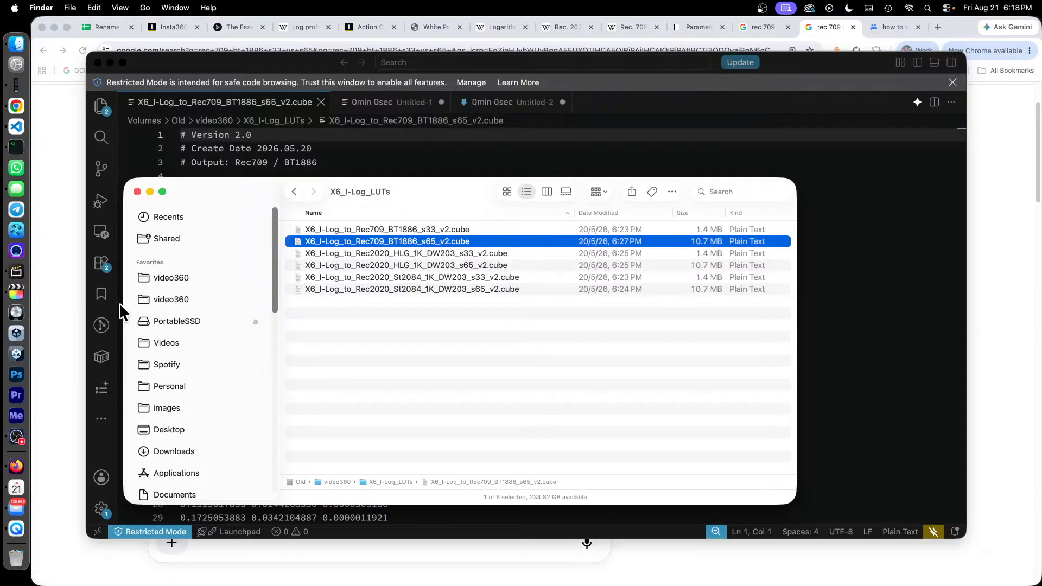
Step: Switch to Final Cut Pro, show the video and audio effects, and search them for "lut"
left_click(18, 294)
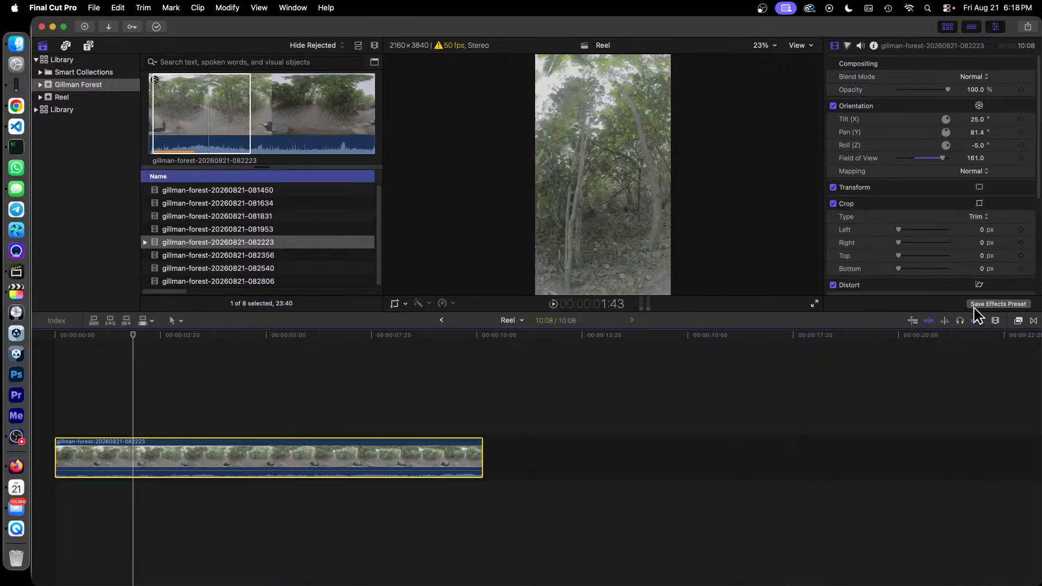
left_click(1018, 321)
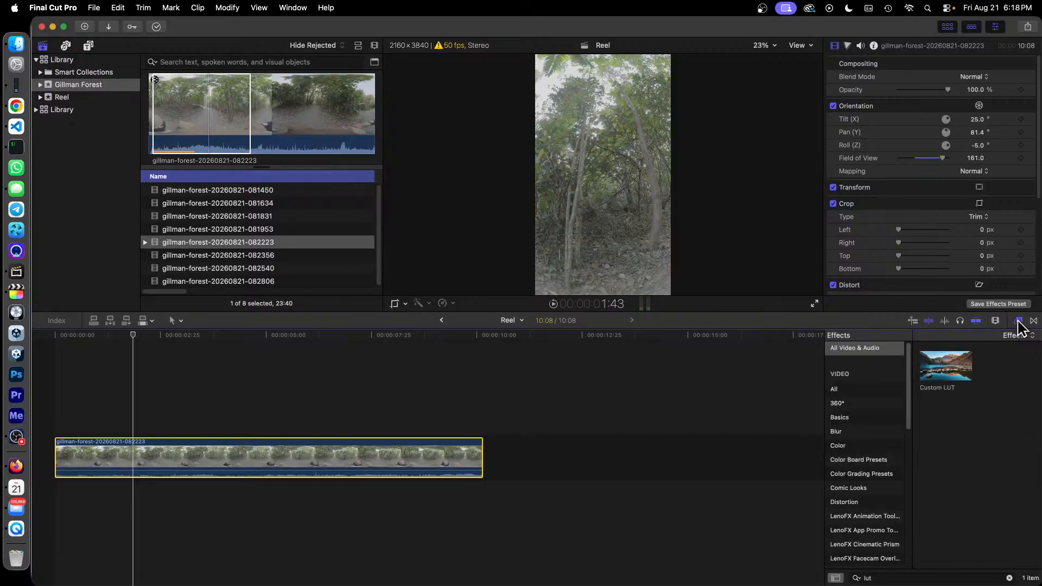
double_click(898, 578)
key("BackSpace")
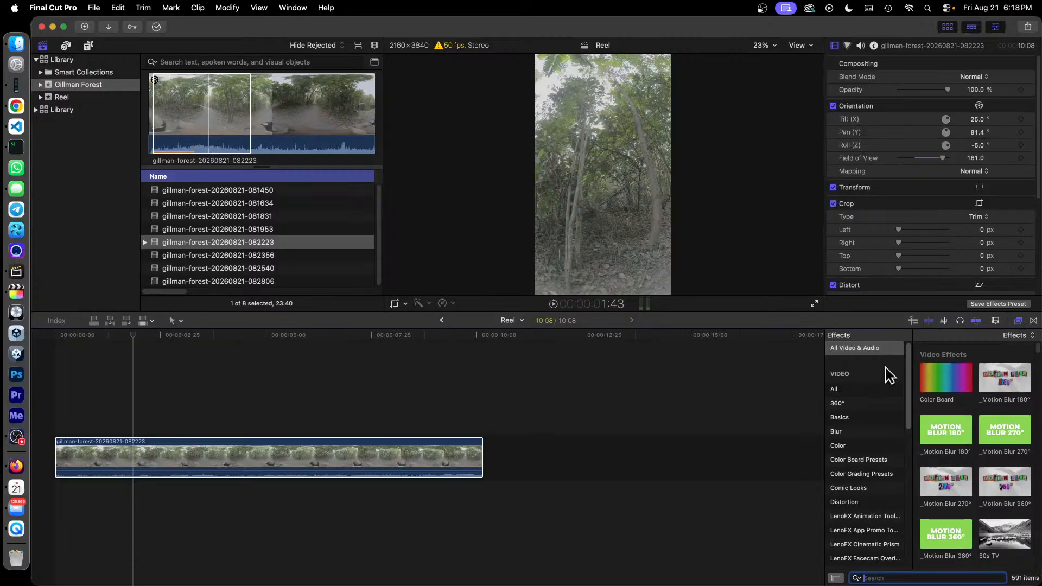
left_click(869, 350)
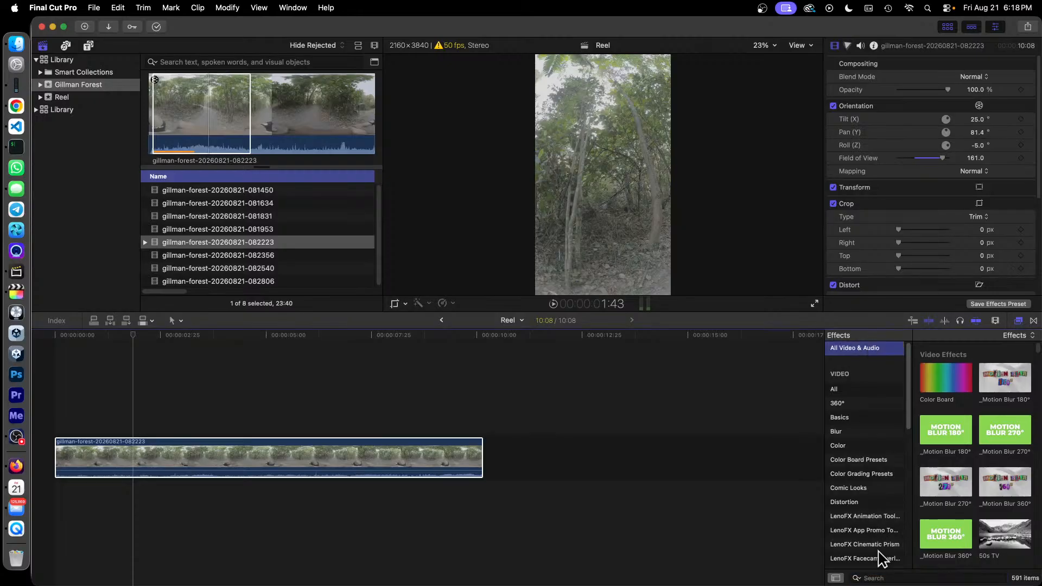
left_click(880, 578)
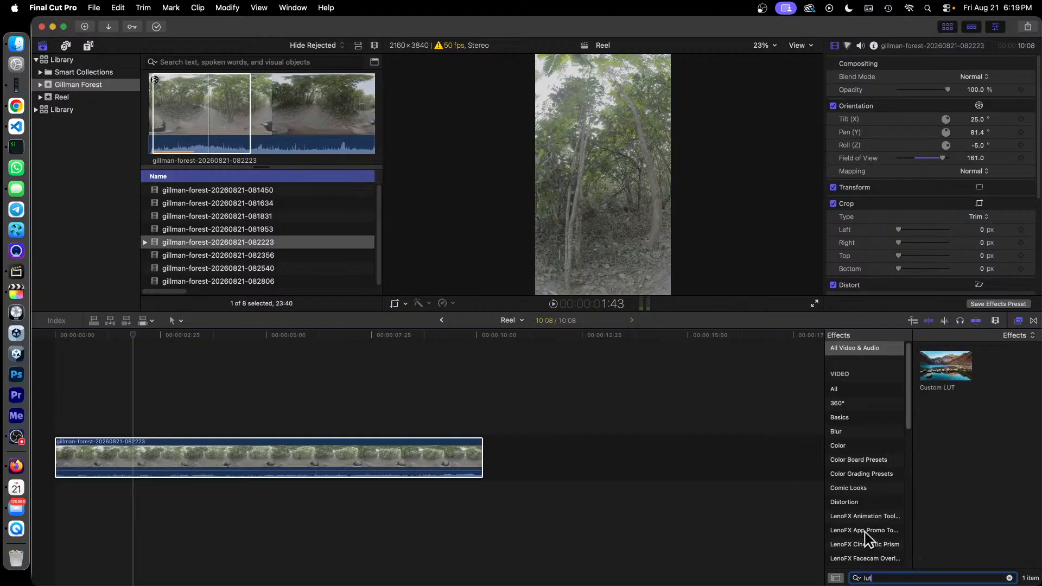
left_click_drag(945, 373, 325, 454)
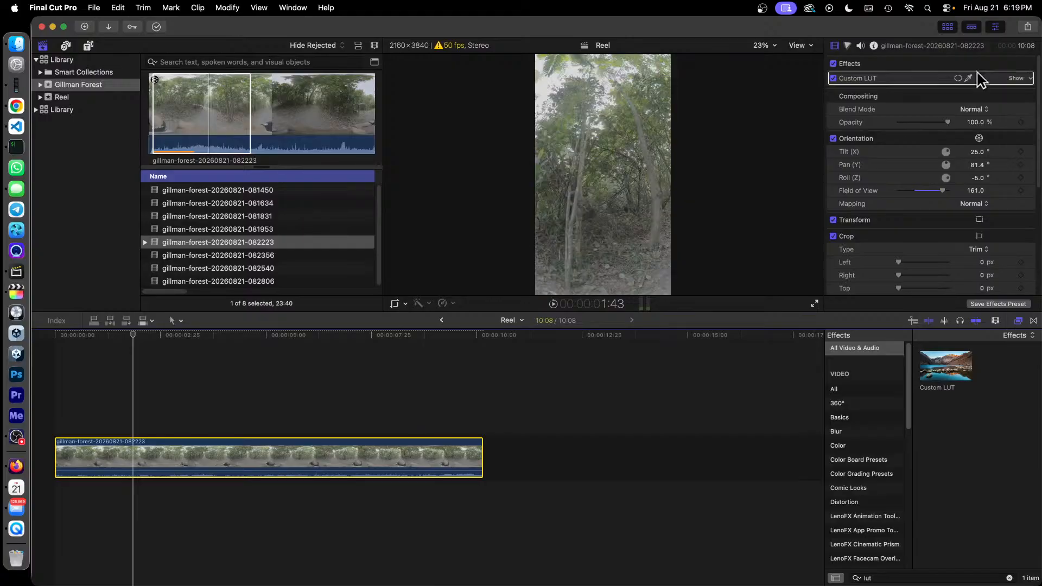
left_click(1019, 80)
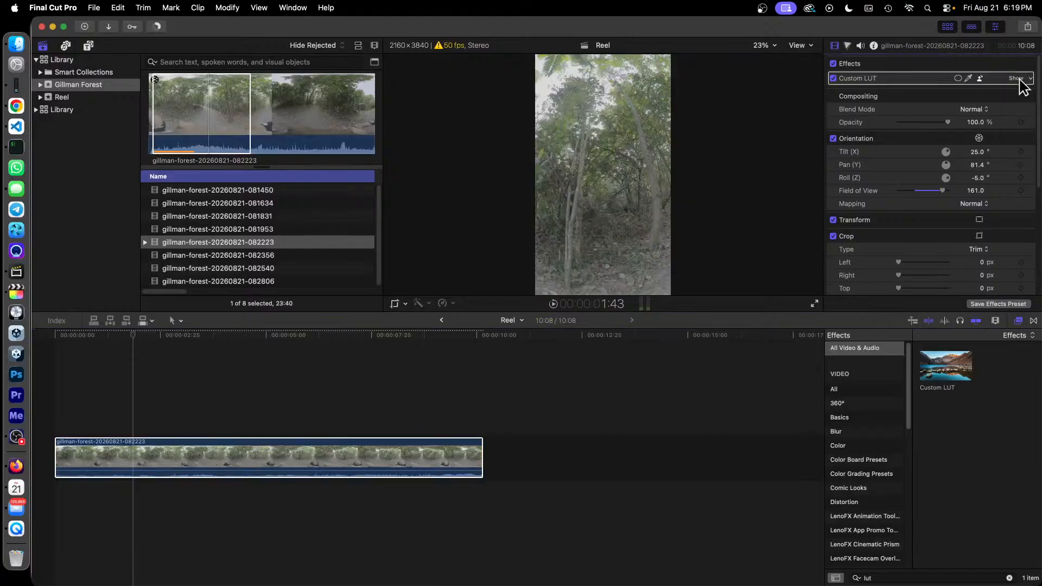
left_click(1020, 79)
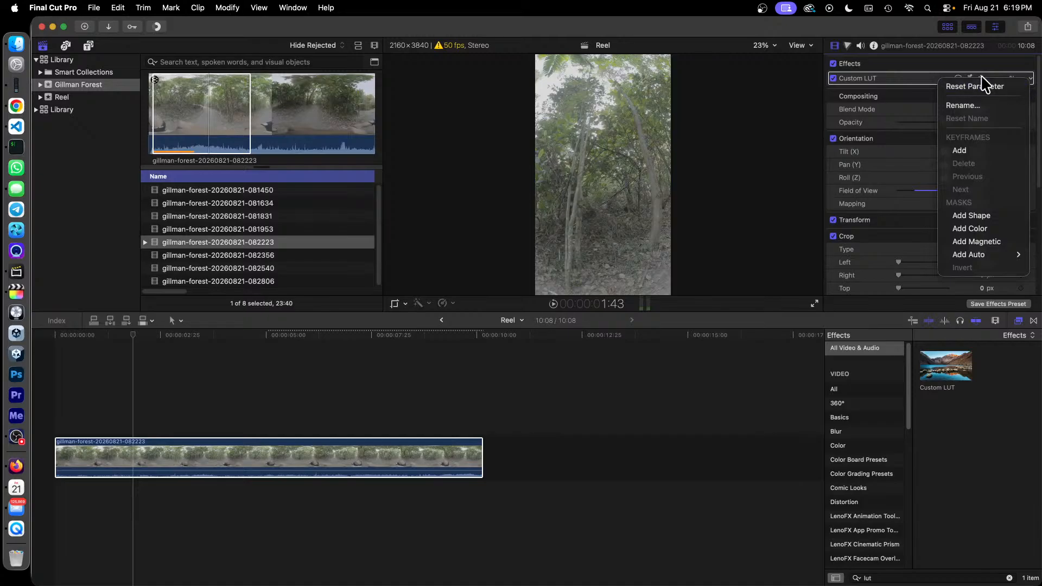
left_click(895, 85)
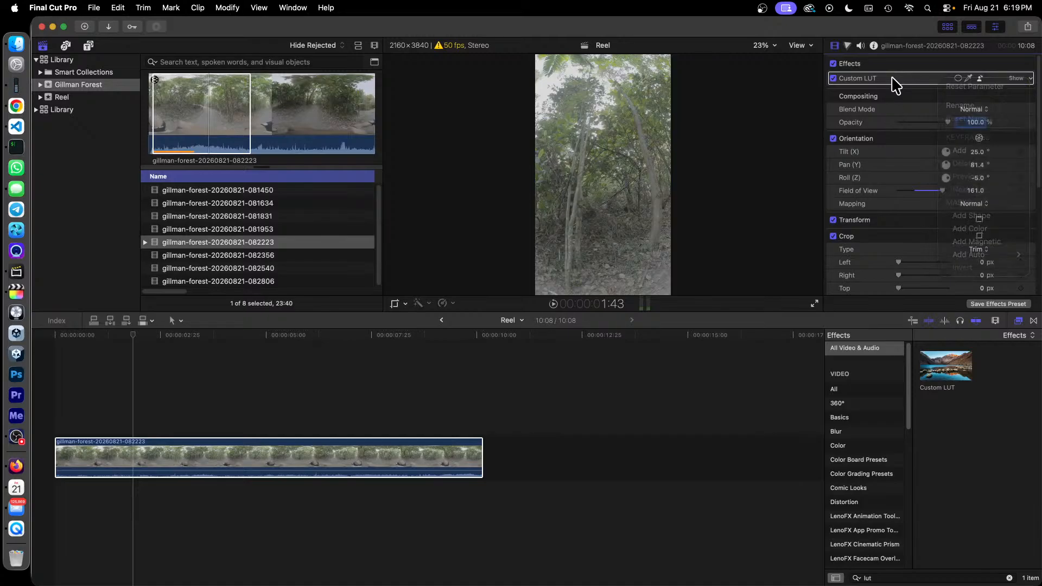
left_click(1016, 79)
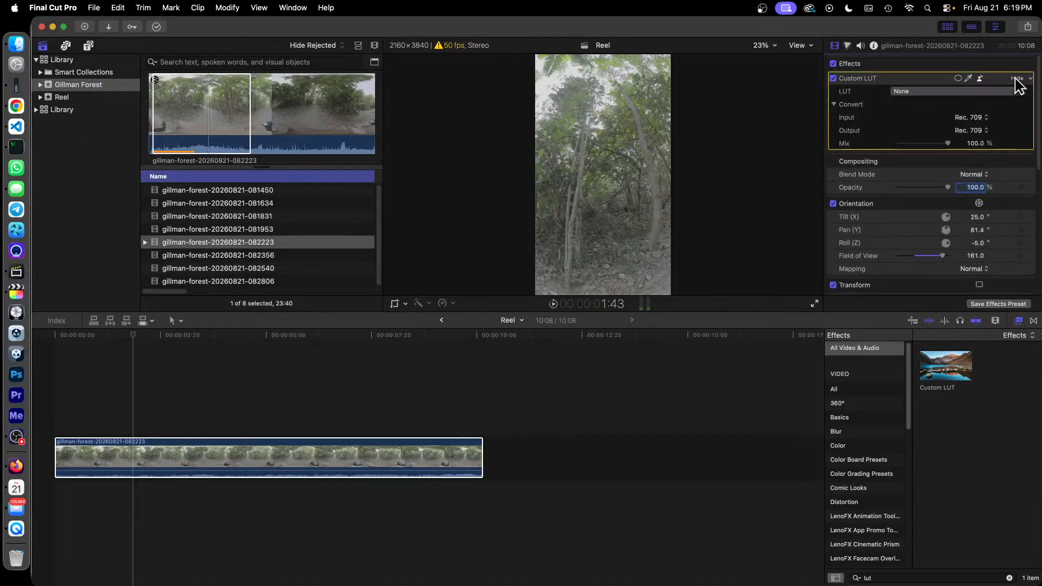
Step: Try to load X6_I-Log_to_Rec709_BT1886_s65_v2.cube from video360's X6_I-Log_LUTs folder as the custom LUT, declining to replace the existing item
left_click(935, 92)
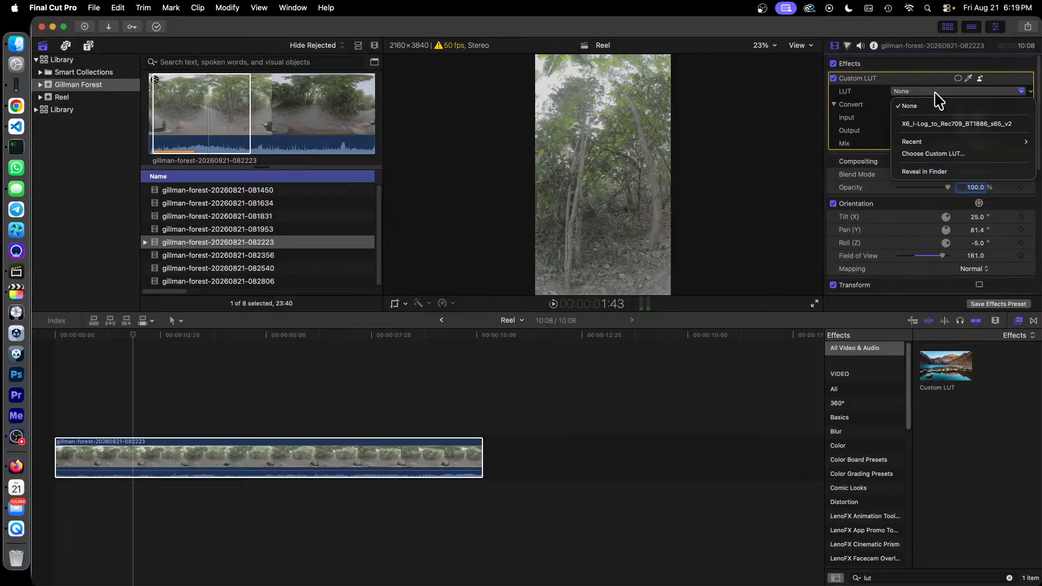
left_click(944, 155)
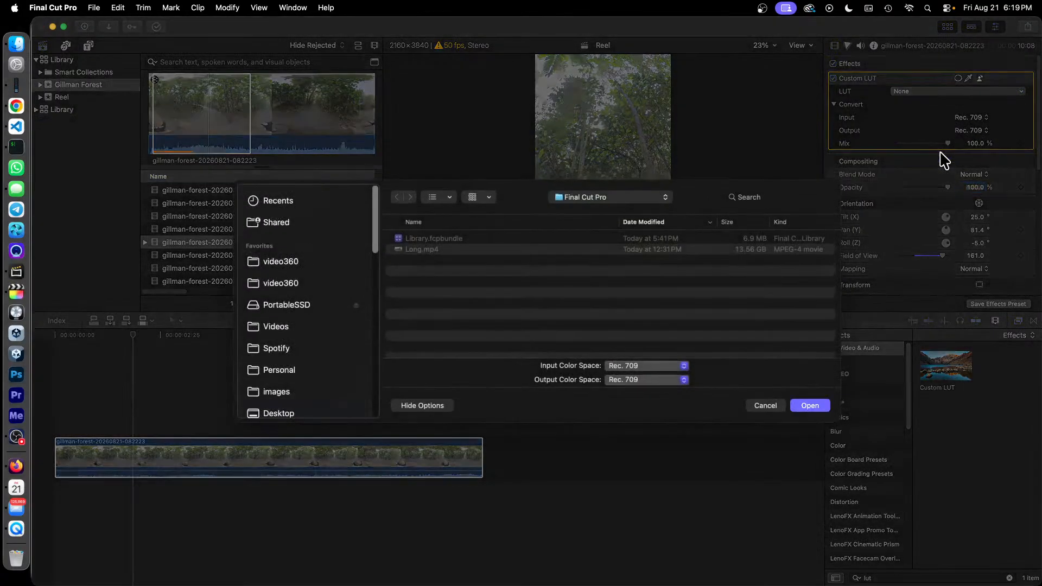
left_click(284, 263)
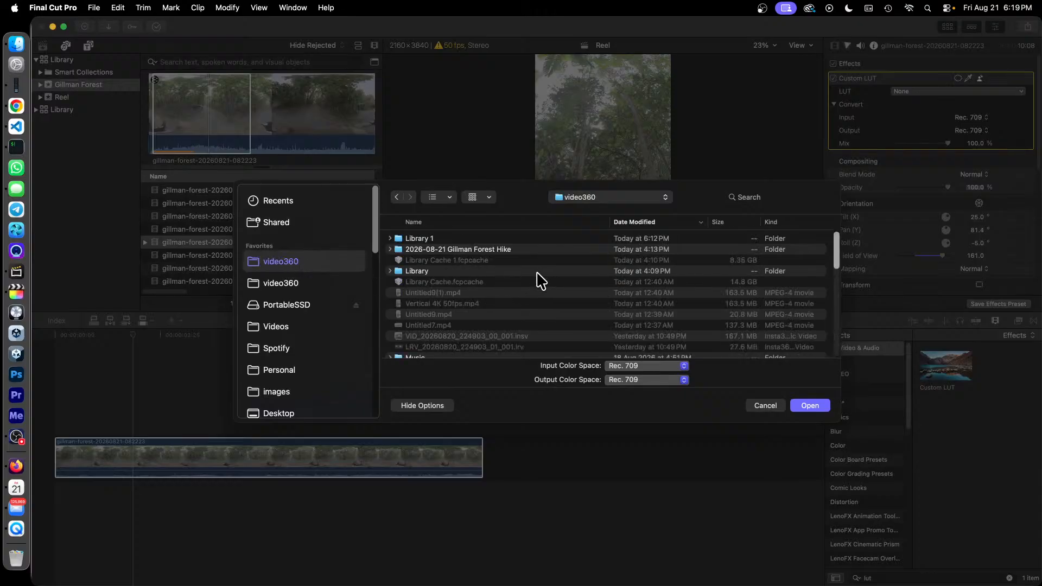
scroll(545, 266, "down", 15)
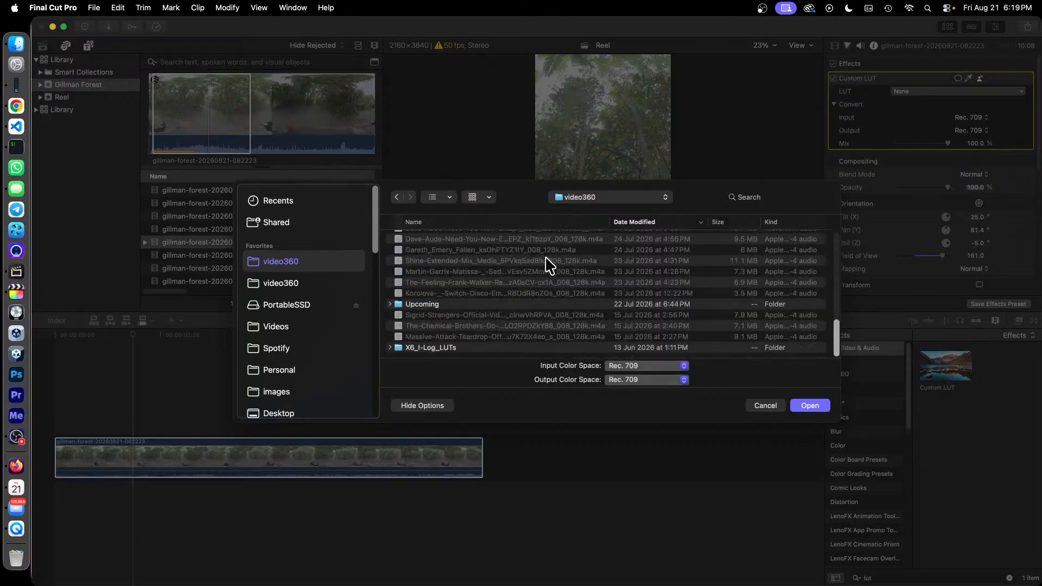
double_click(460, 348)
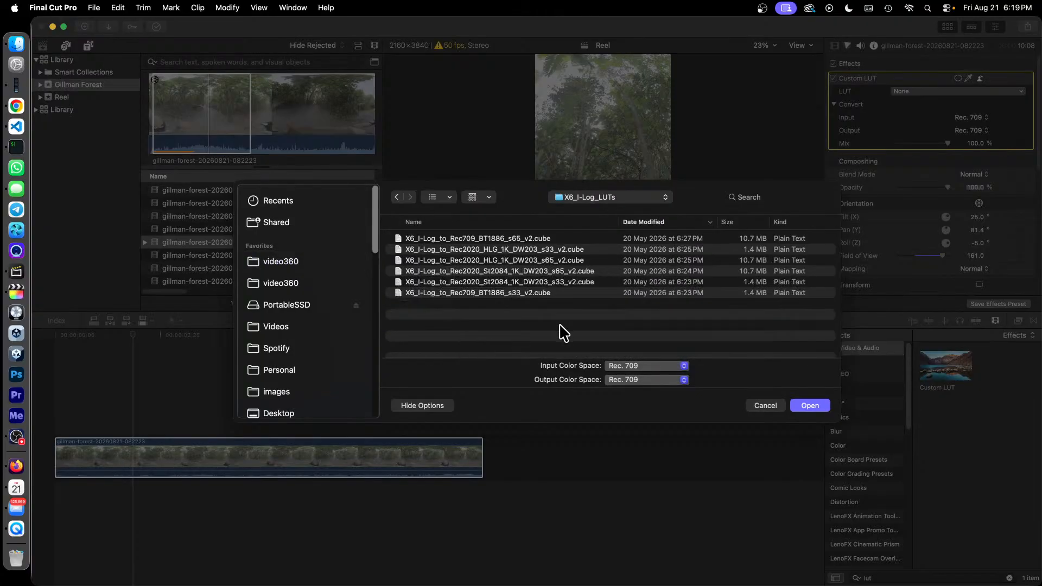
left_click(472, 241)
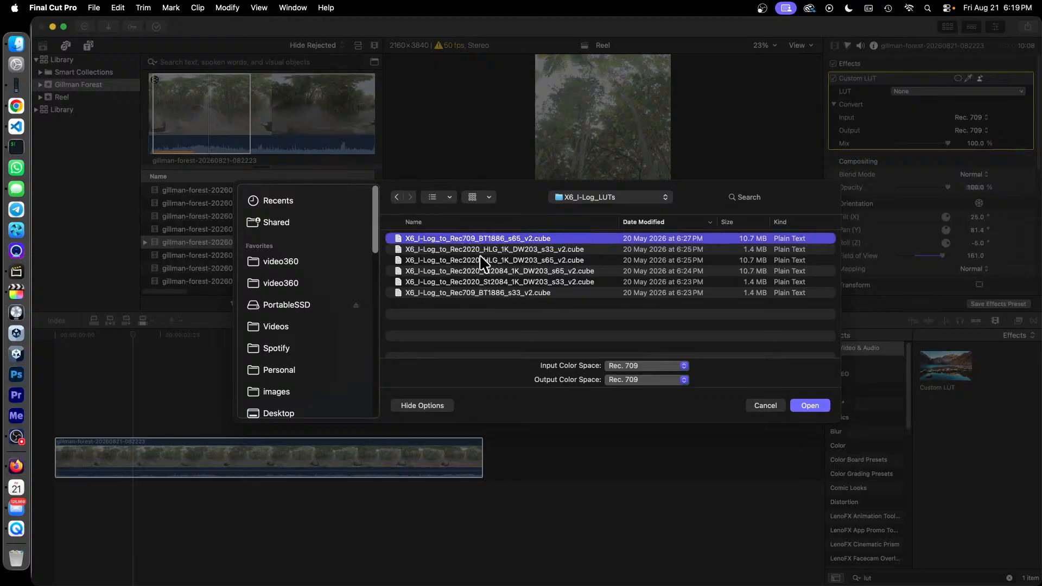
left_click(819, 411)
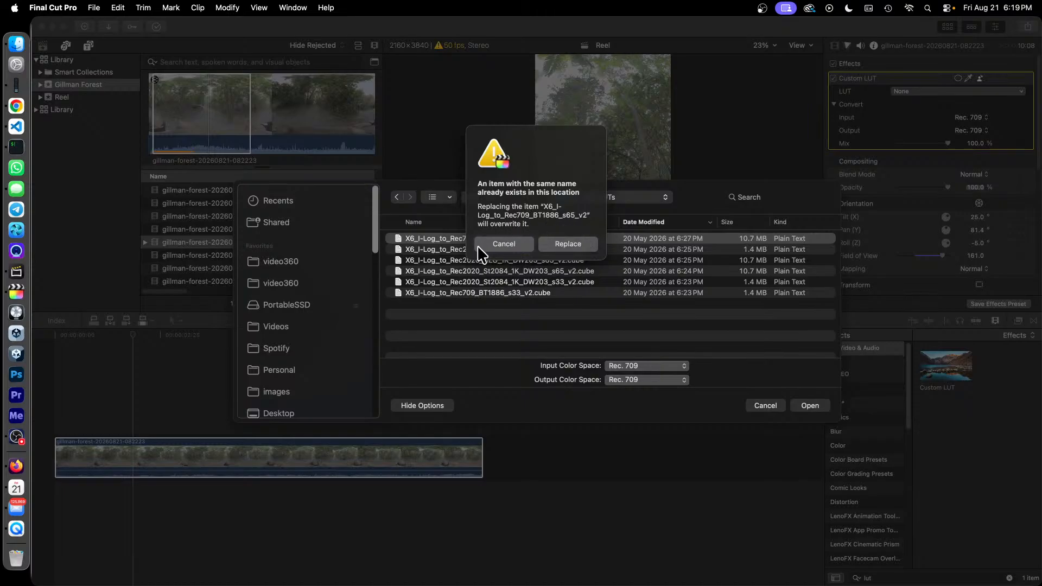
left_click(510, 245)
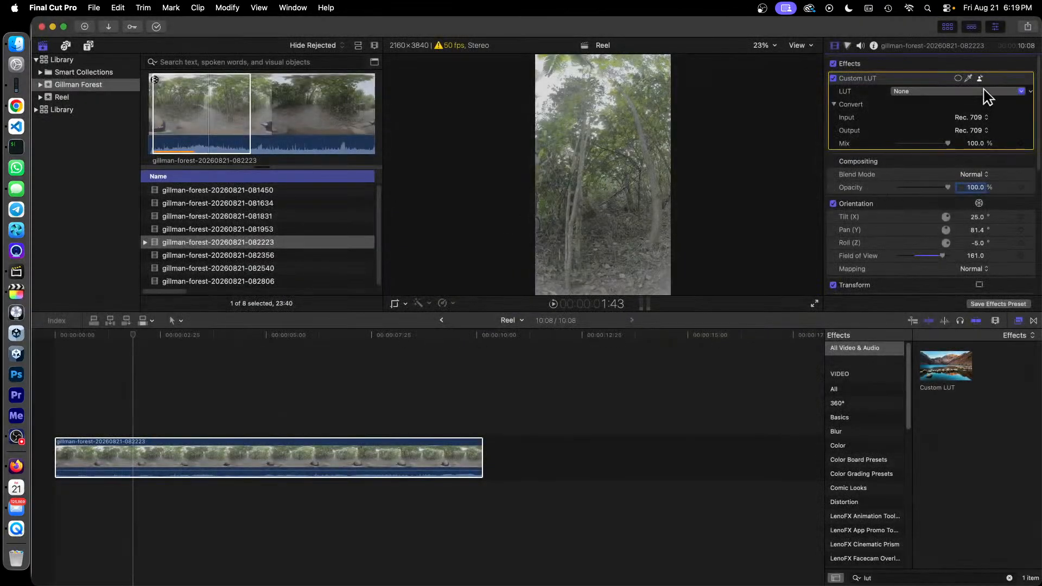
Step: Set the Custom LUT to X6_I-Log_to_Rec709_BT1886_s65_v2 and compare the timeline clip with its ungraded 360° source
left_click(986, 93)
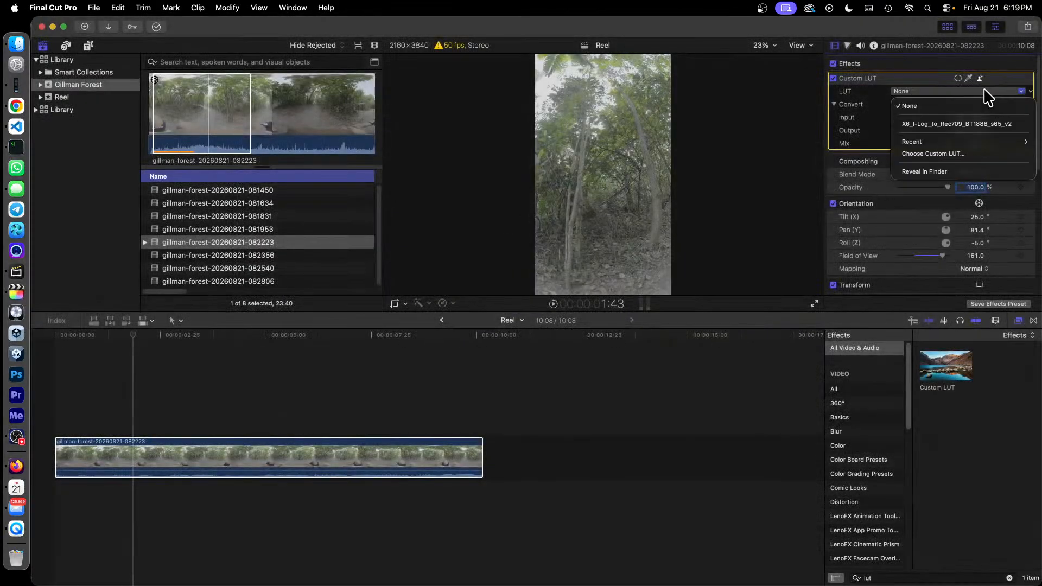
left_click(966, 124)
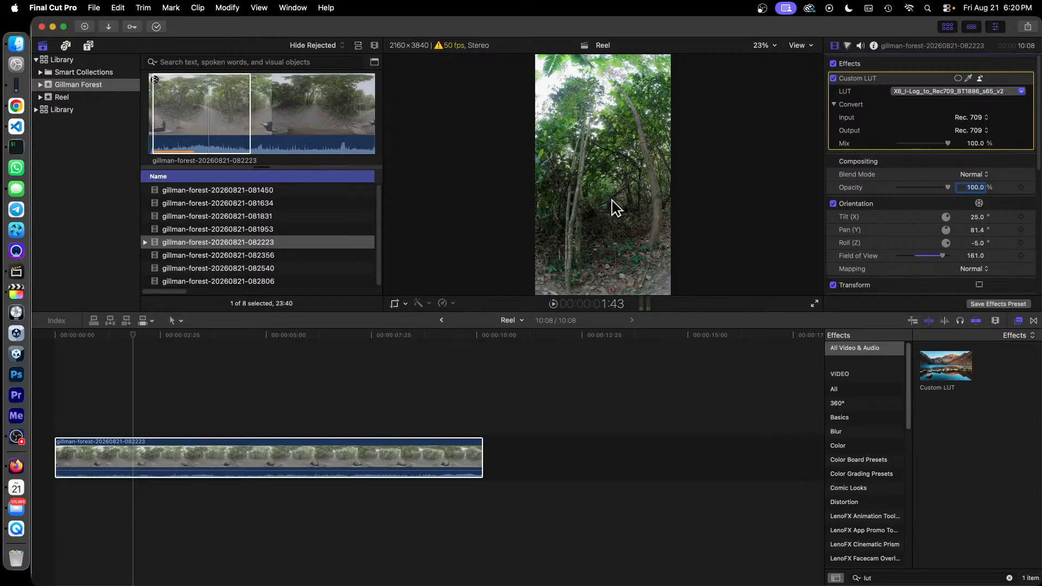
left_click(178, 114)
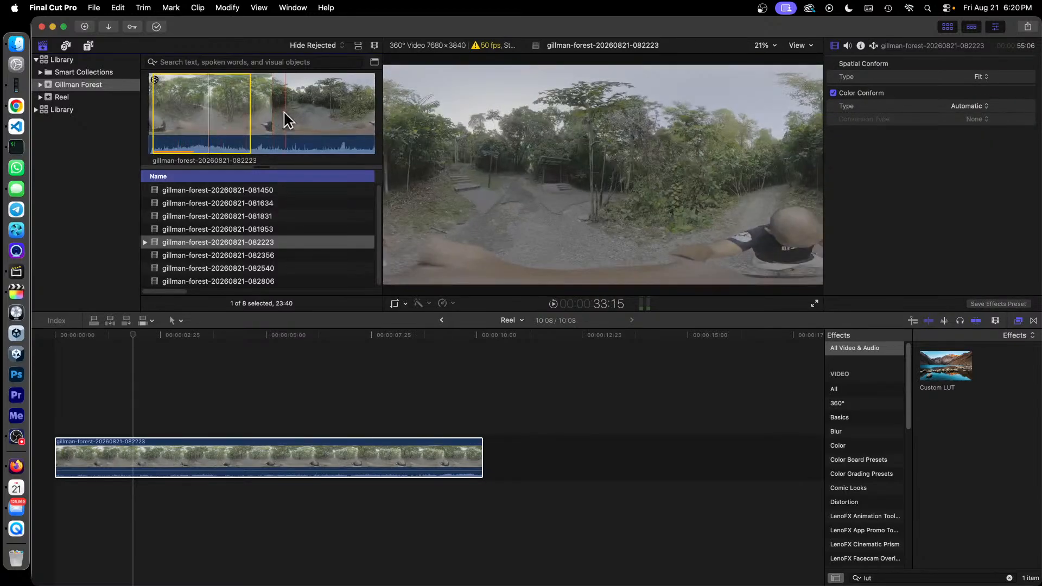
left_click(275, 469)
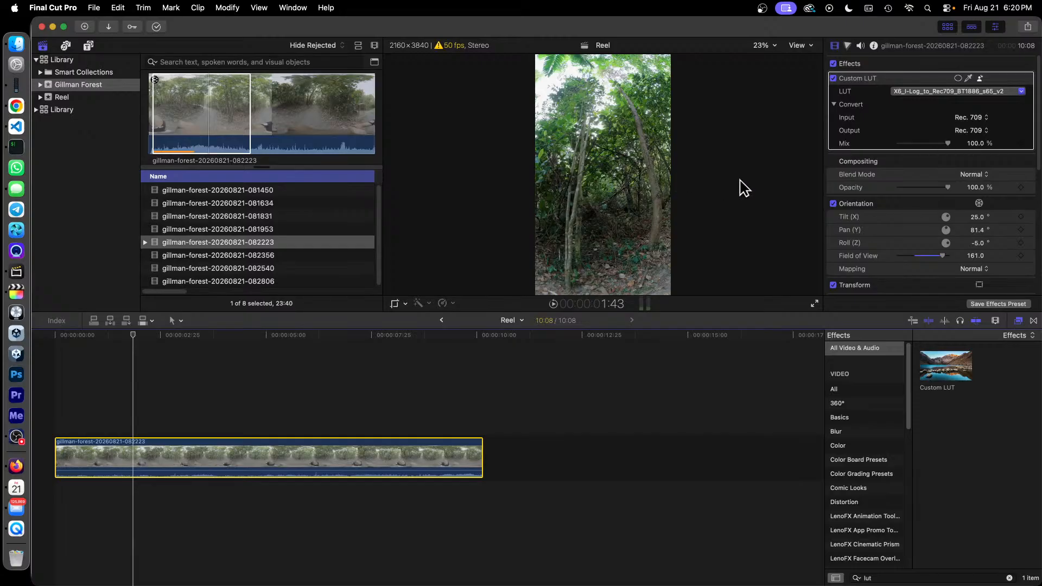
Step: Undo the LUT selection and the Custom LUT effect on the timeline clip
key("super+z")
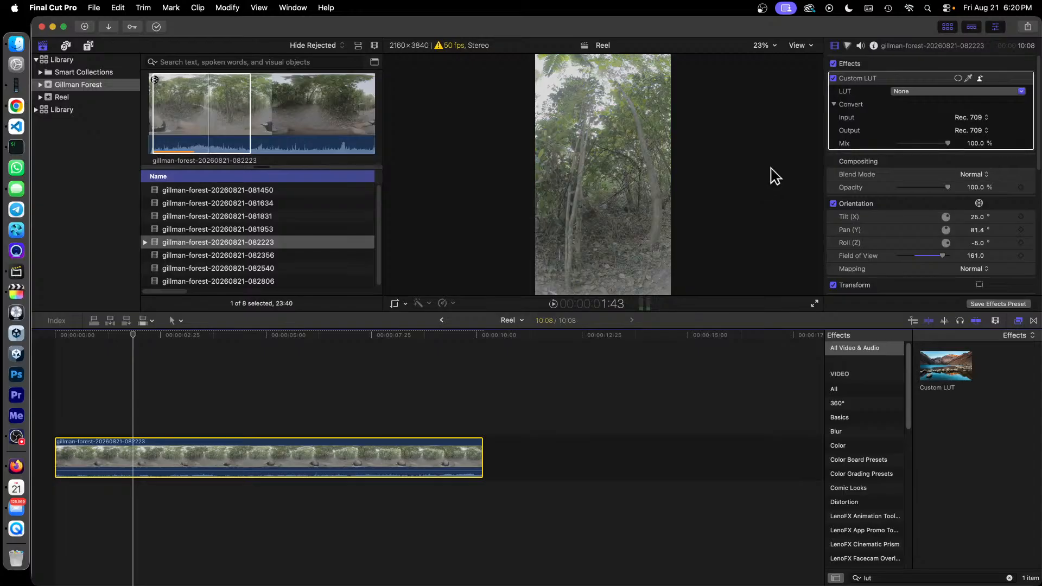
key("super+z")
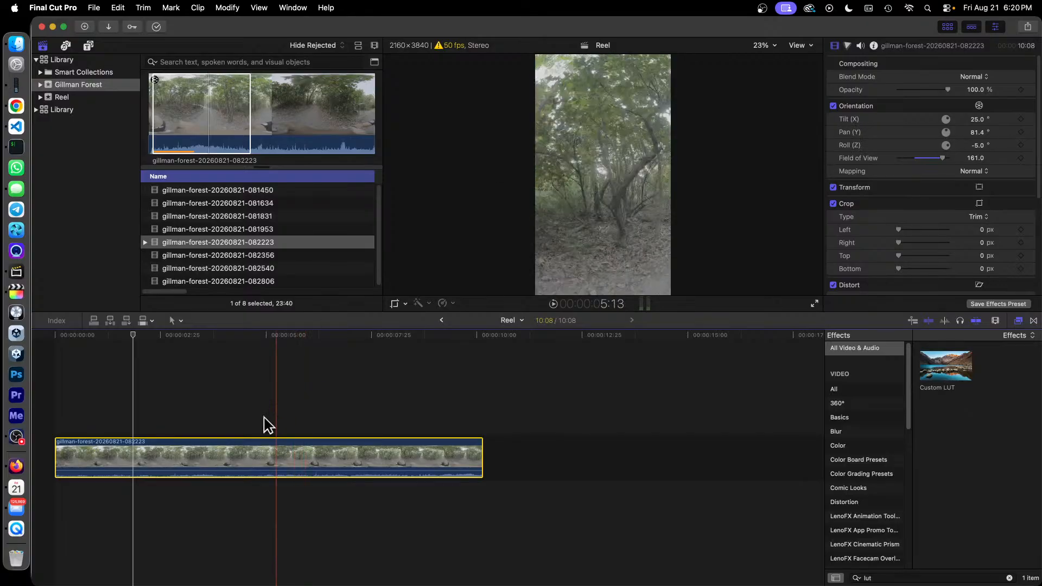
Step: Create a compound clip named Reel1 in the Reel event from the timeline clip
right_click(253, 451)
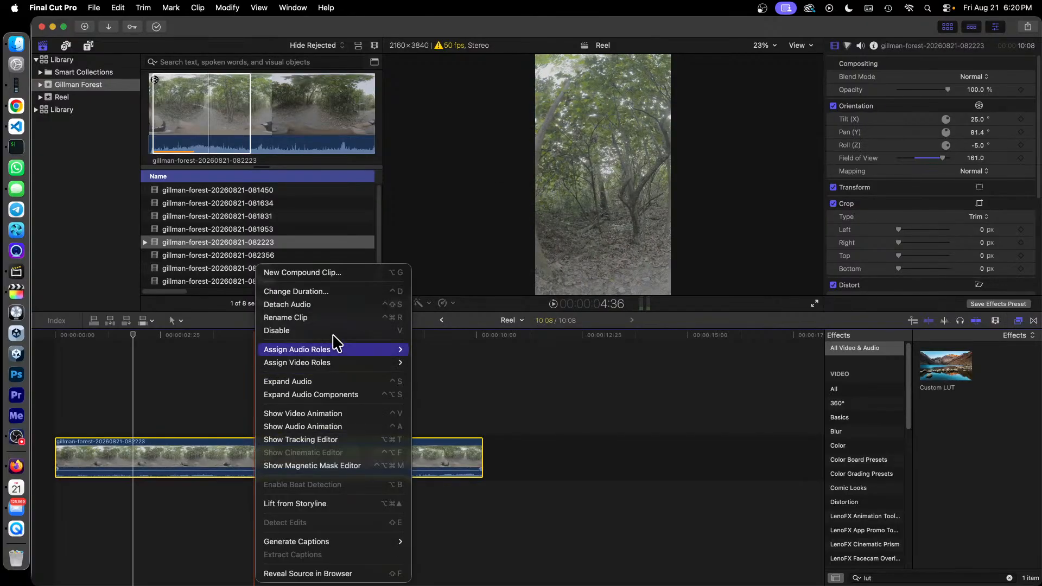
left_click(342, 273)
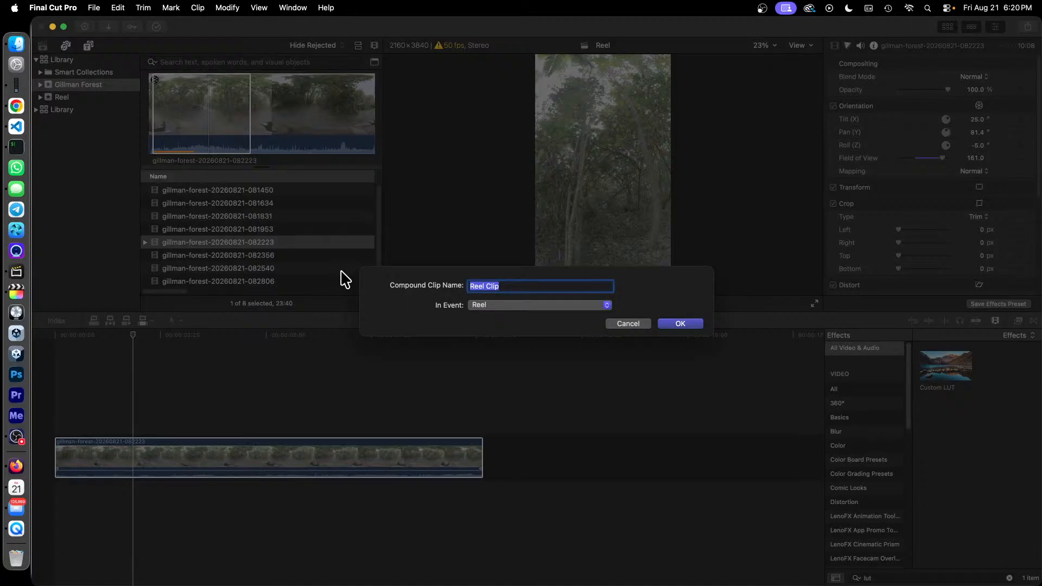
key("Right")
type("1")
key("Return")
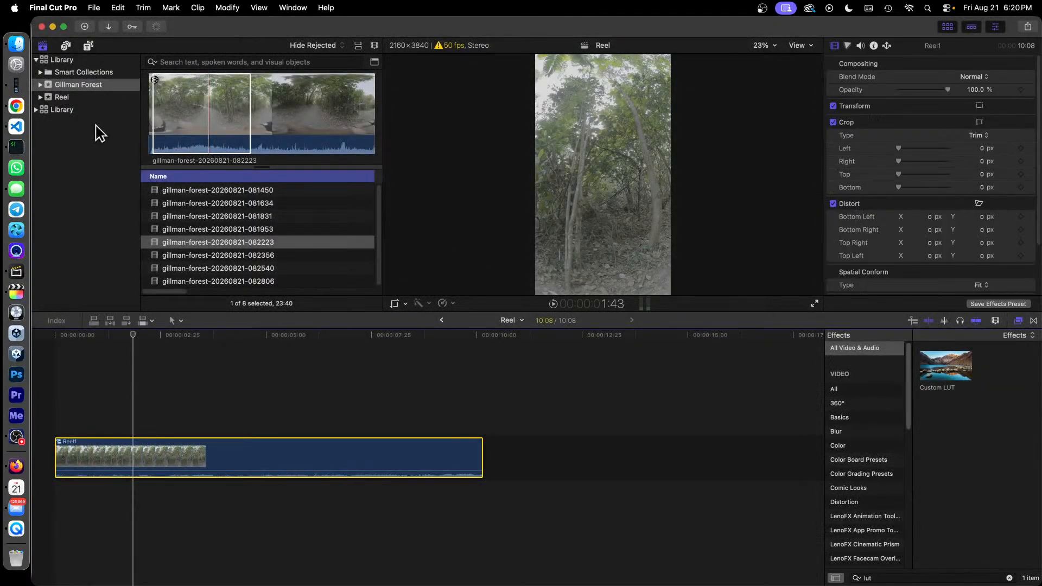
Step: Show the contents of the Reel event in the browser and select the Reel1 compound clip
left_click(64, 98)
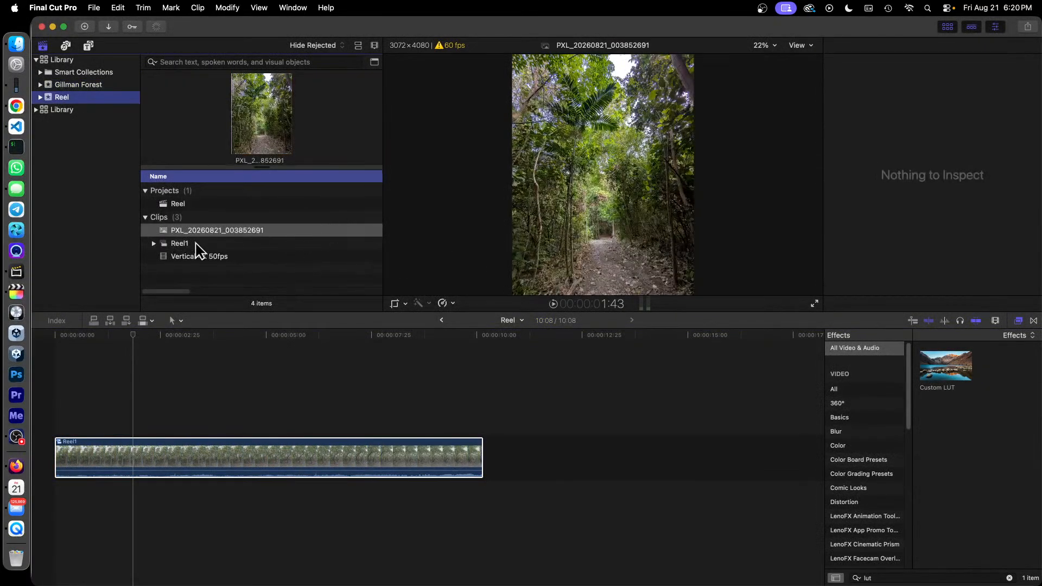
left_click(190, 244)
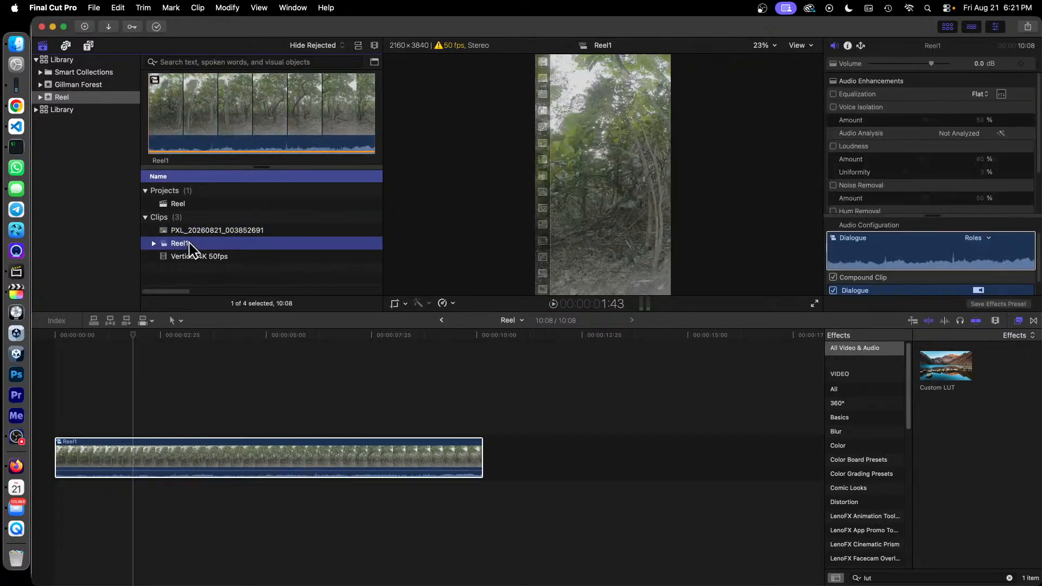
left_click(214, 366)
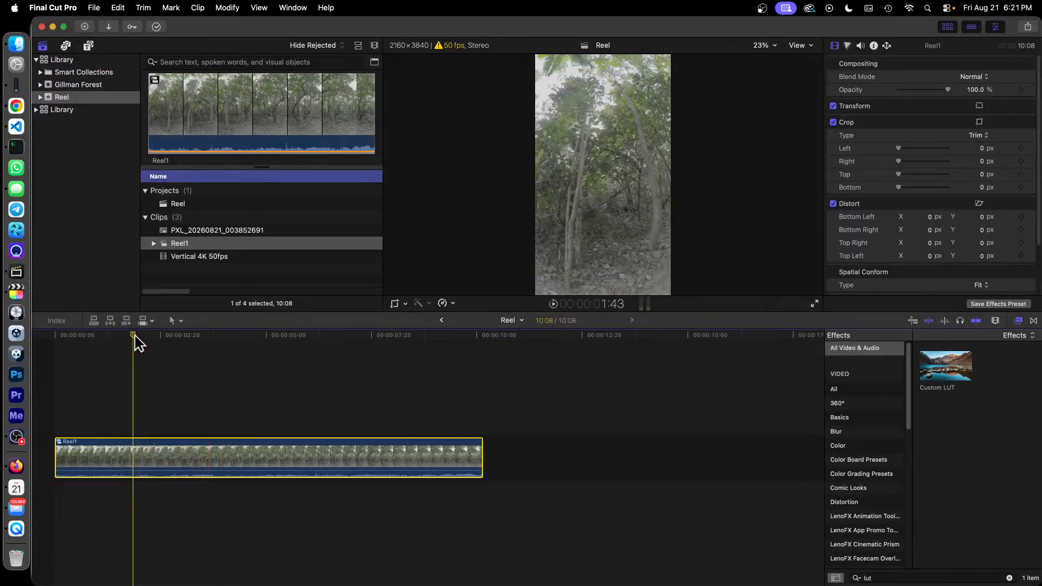
left_click(182, 243)
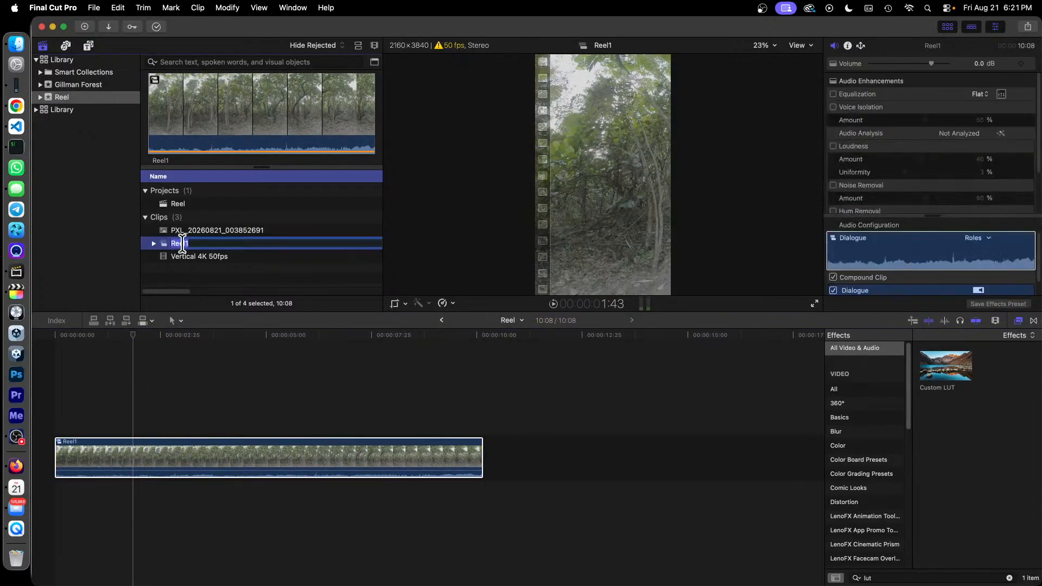
Step: Examine the format information of the Reel1 compound clip in the event and in the Reel timeline, and of the Reel project
left_click(848, 45)
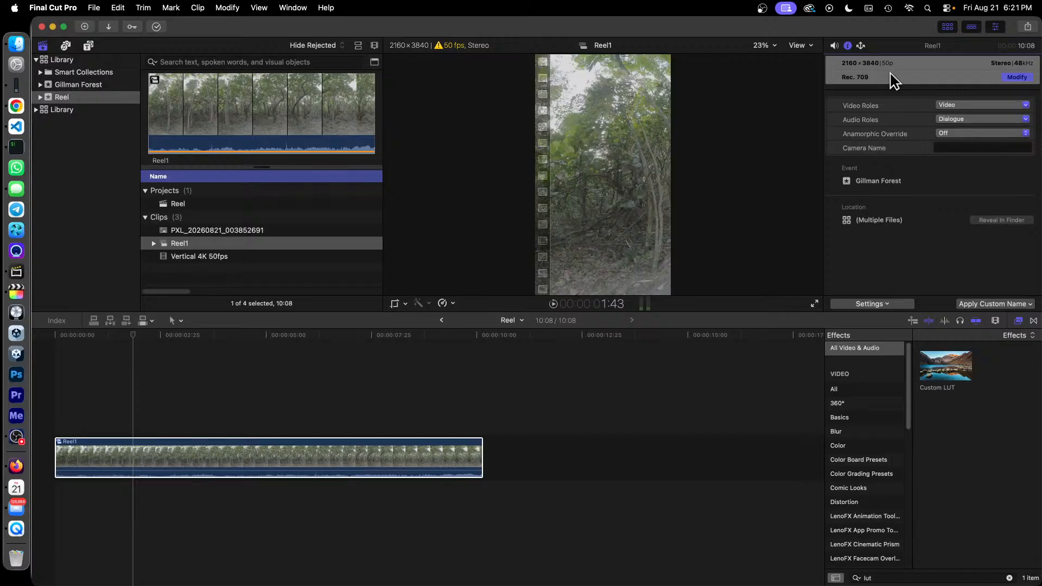
left_click(428, 457)
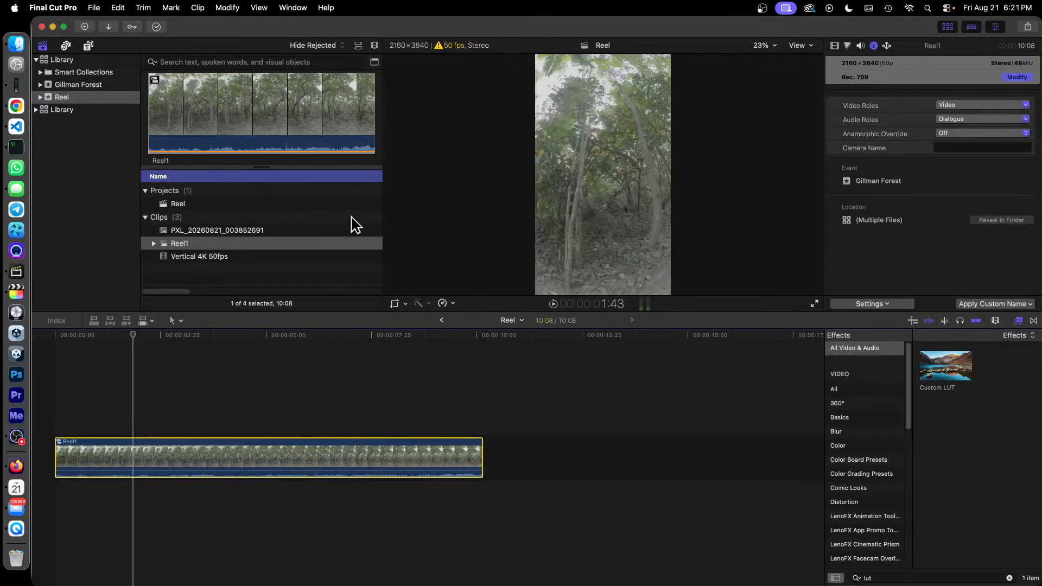
left_click(310, 130)
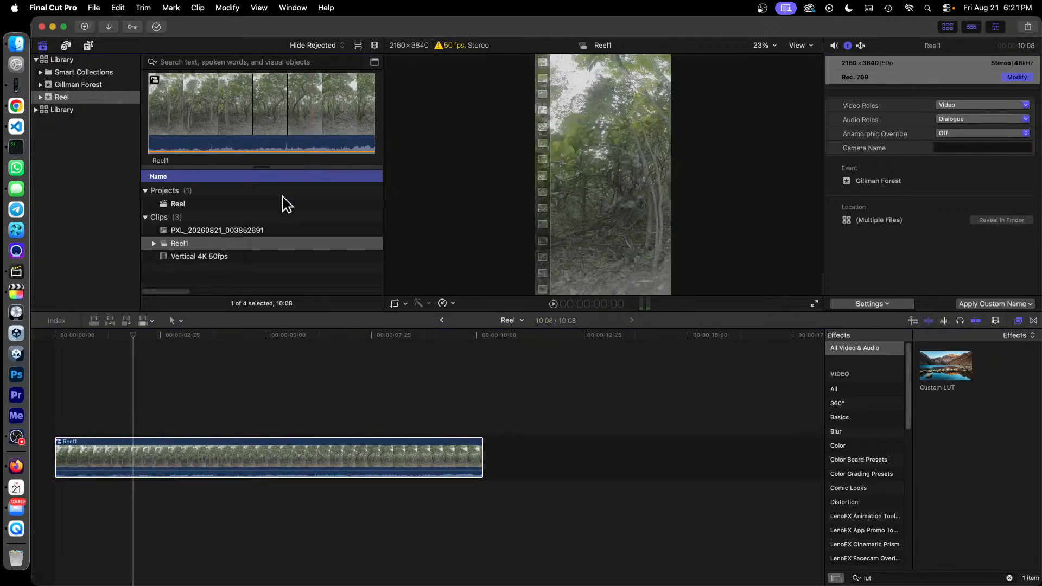
left_click(441, 321)
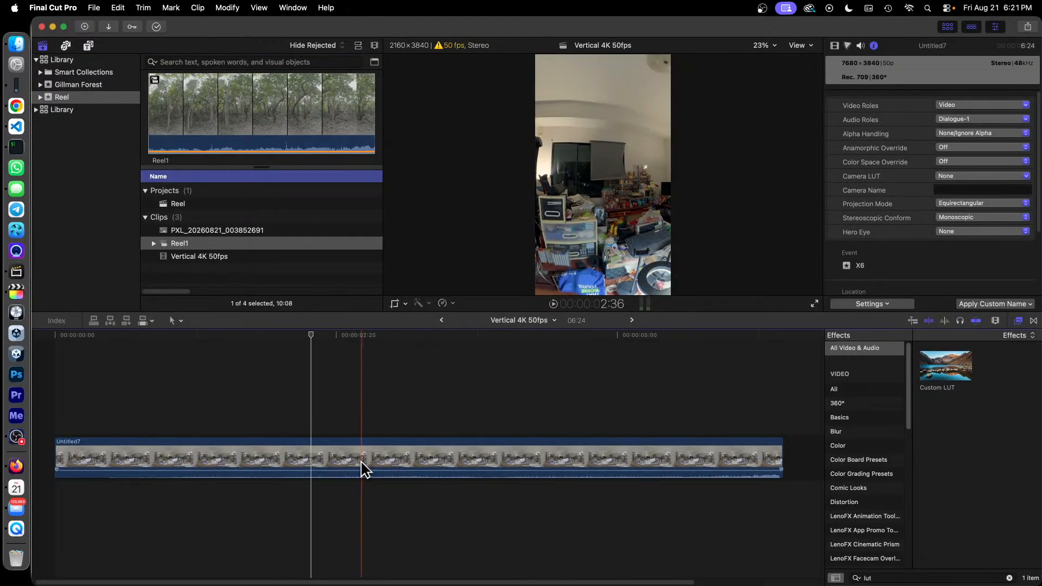
left_click(630, 321)
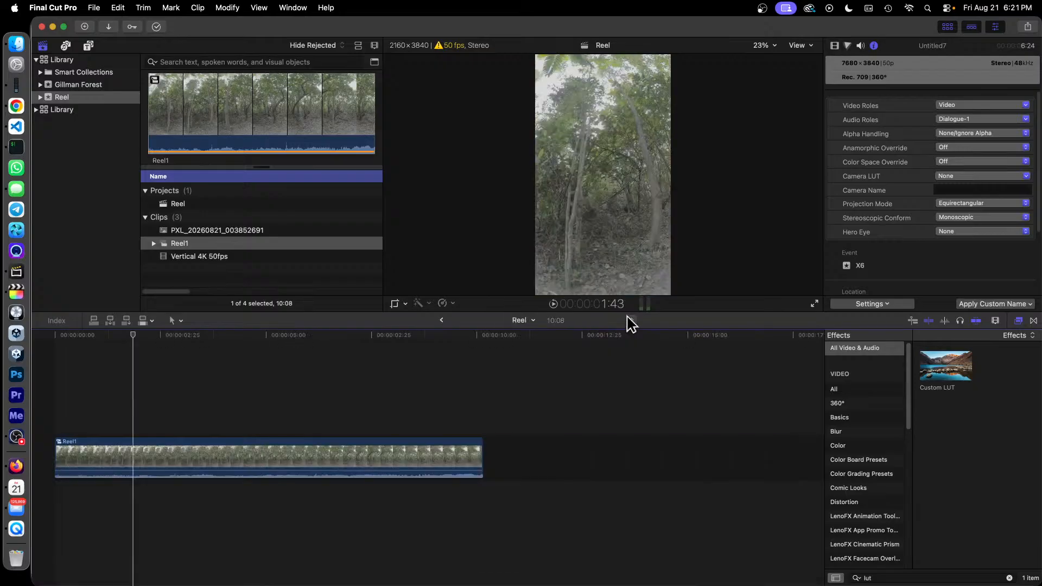
left_click(195, 204)
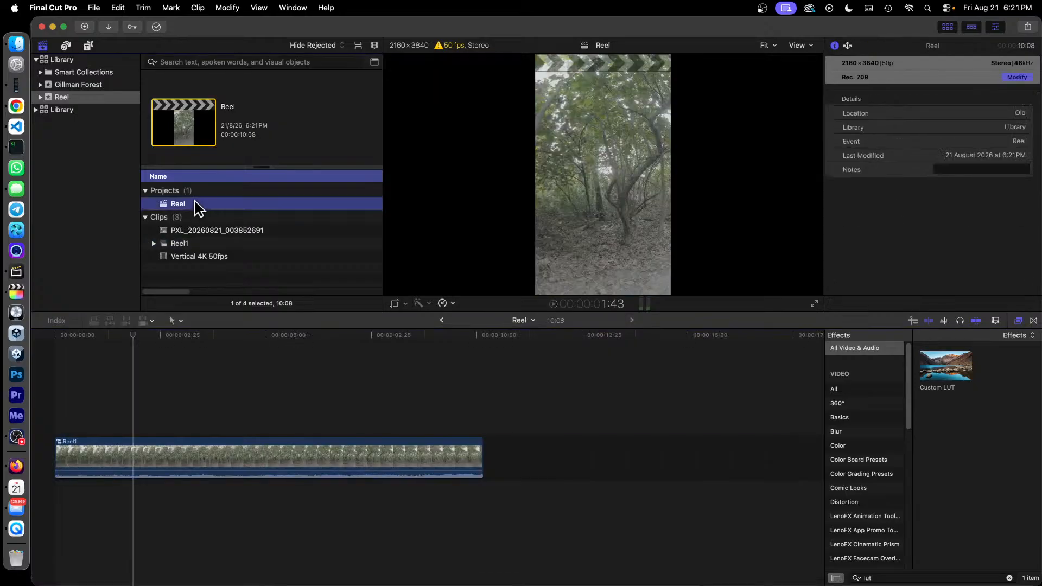
left_click(284, 452)
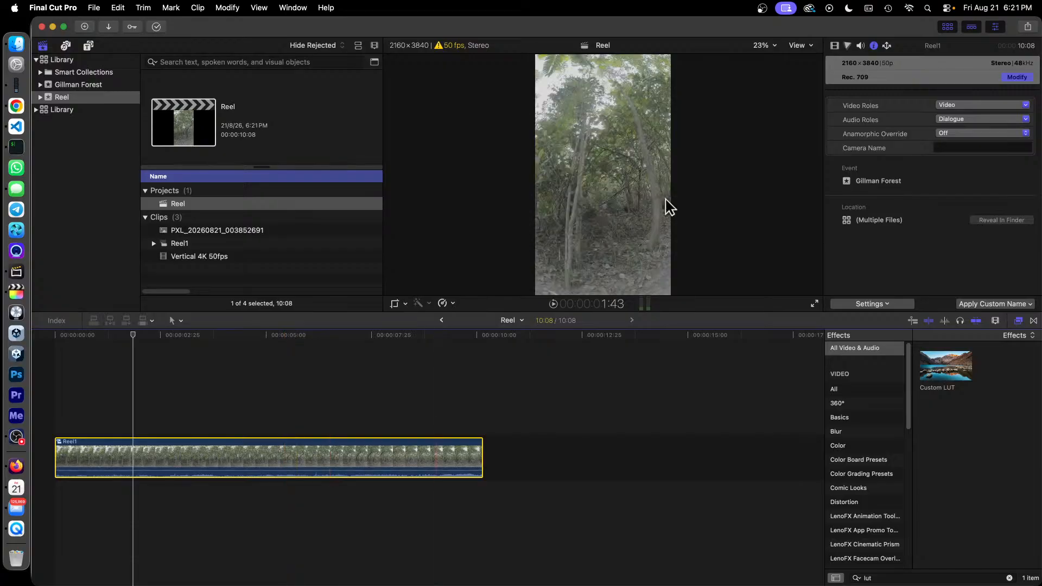
left_click(835, 46)
left_click(873, 46)
Step: Open the contents of the Reel1 compound clip and compare the inner clip's format information with that of Reel1 and the Reel project
double_click(175, 243)
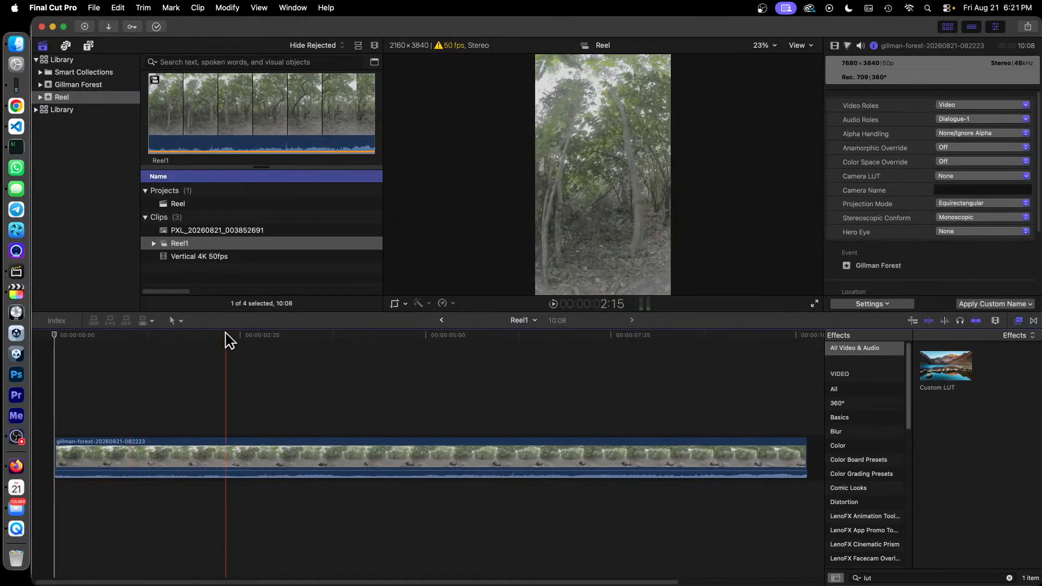
left_click(214, 246)
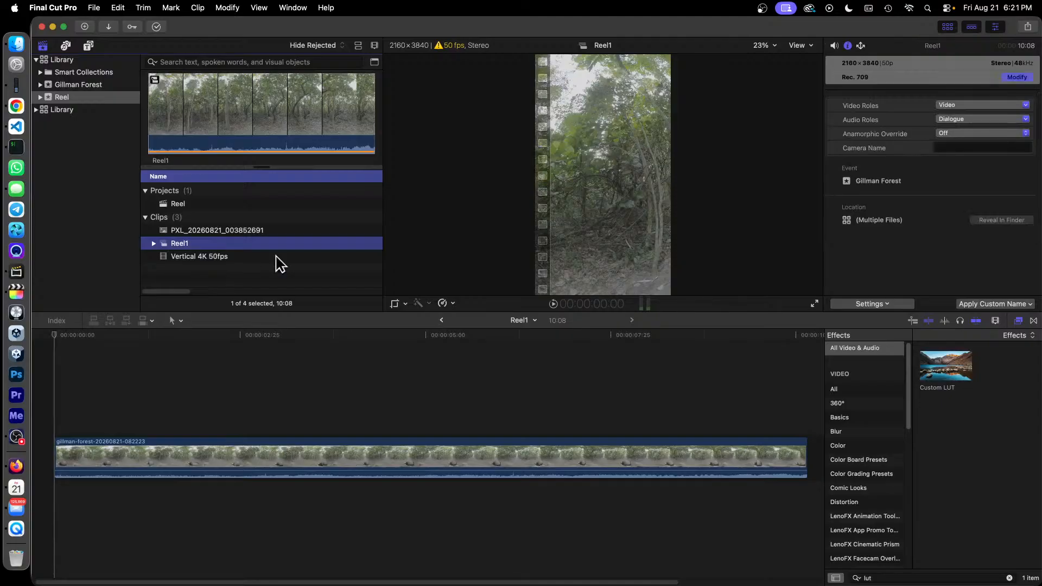
left_click(233, 395)
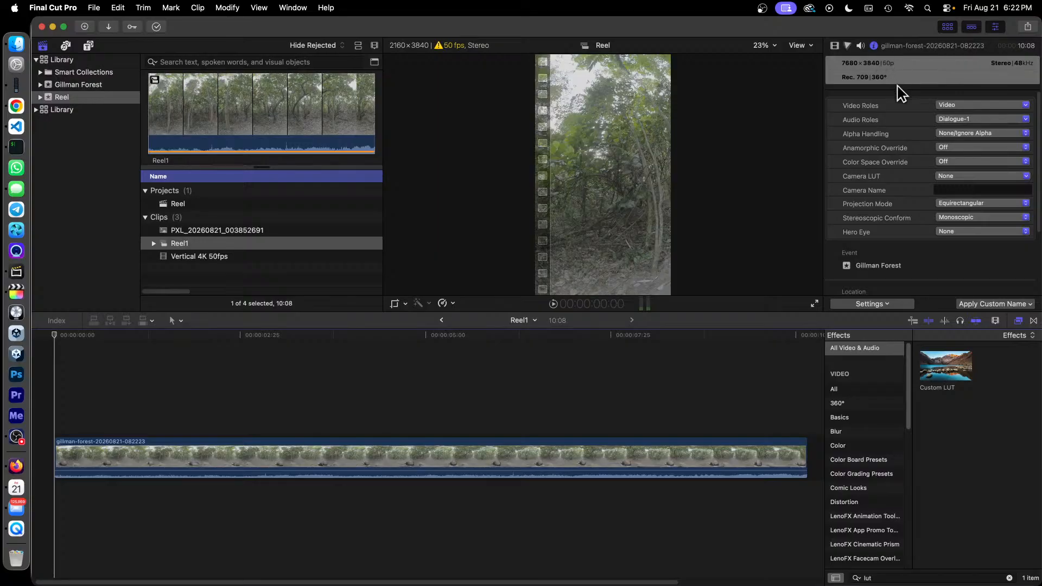
left_click(200, 212)
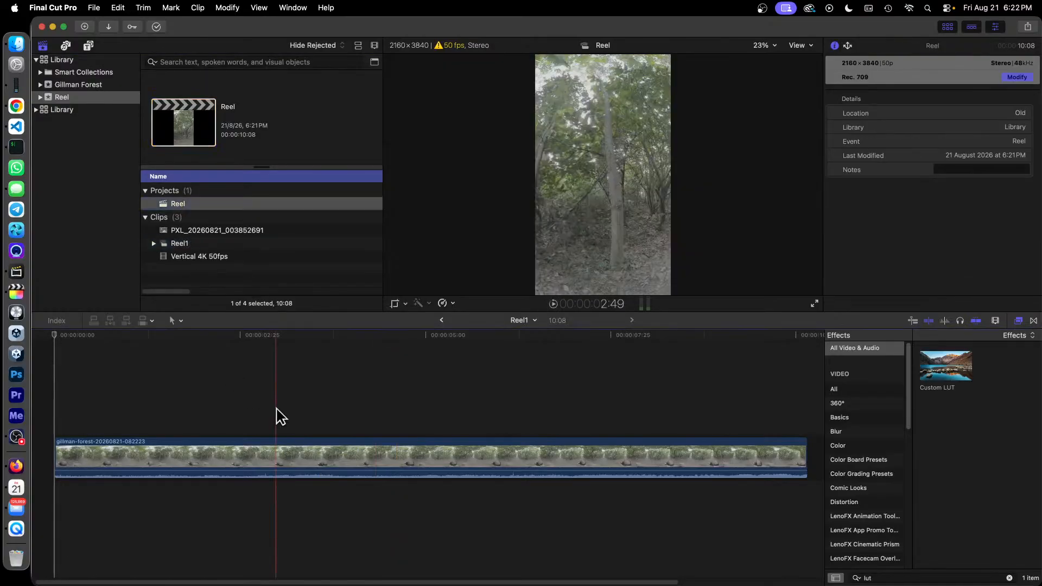
left_click(287, 455)
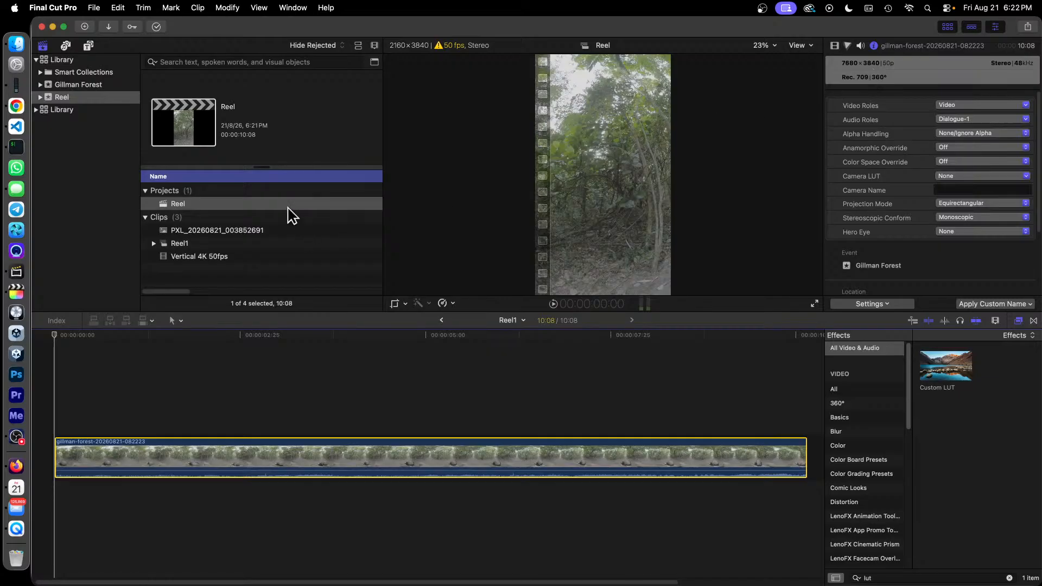
left_click(186, 245)
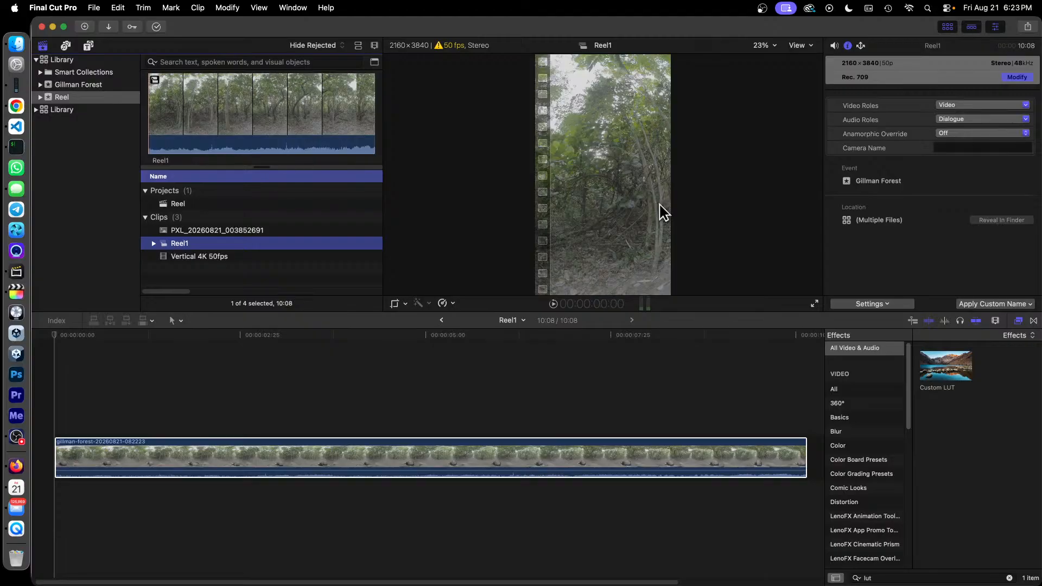
key("cmd+2")
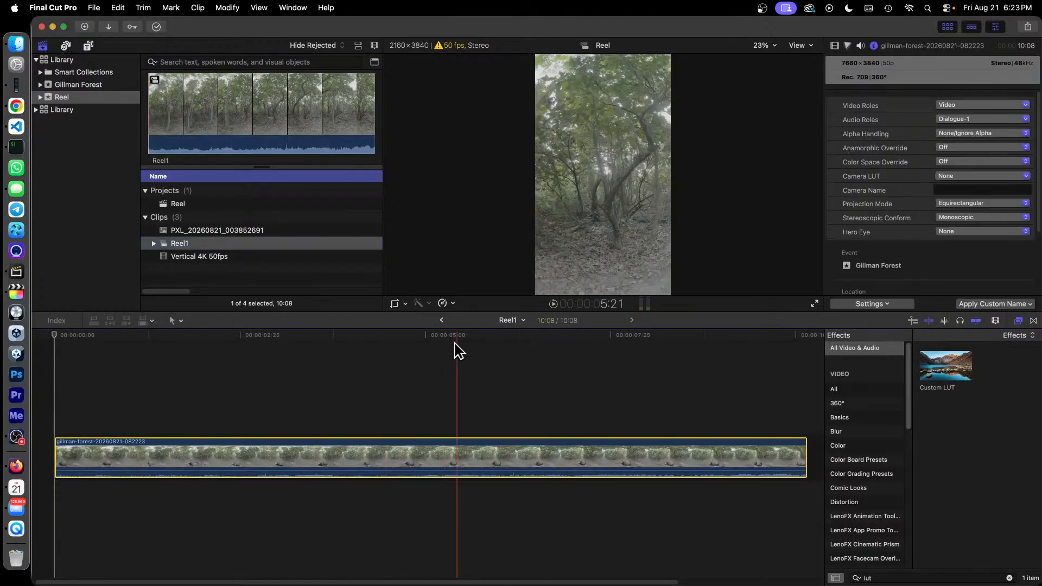
left_click(213, 205)
left_click(348, 442)
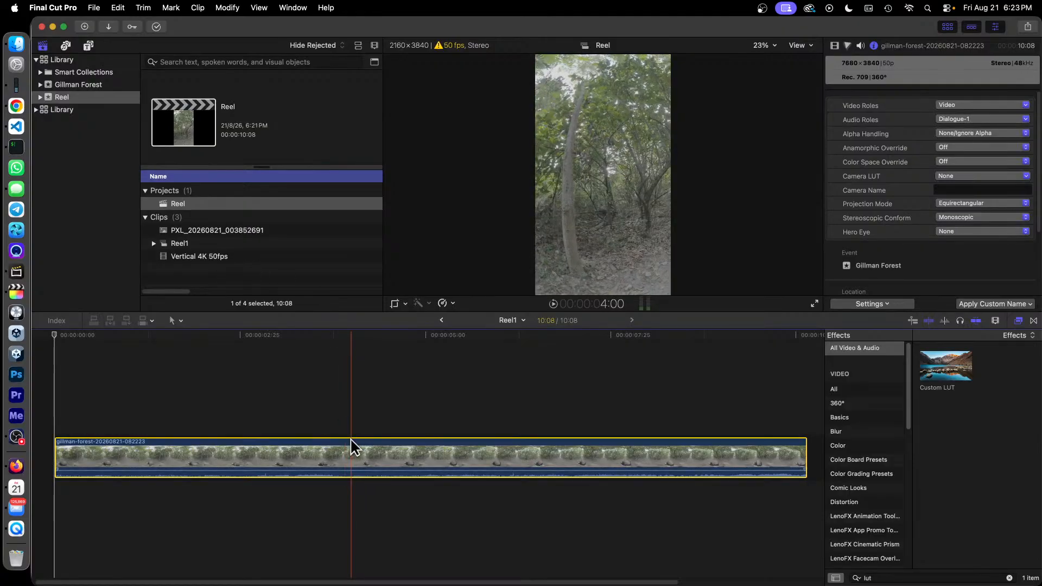
left_click(70, 85)
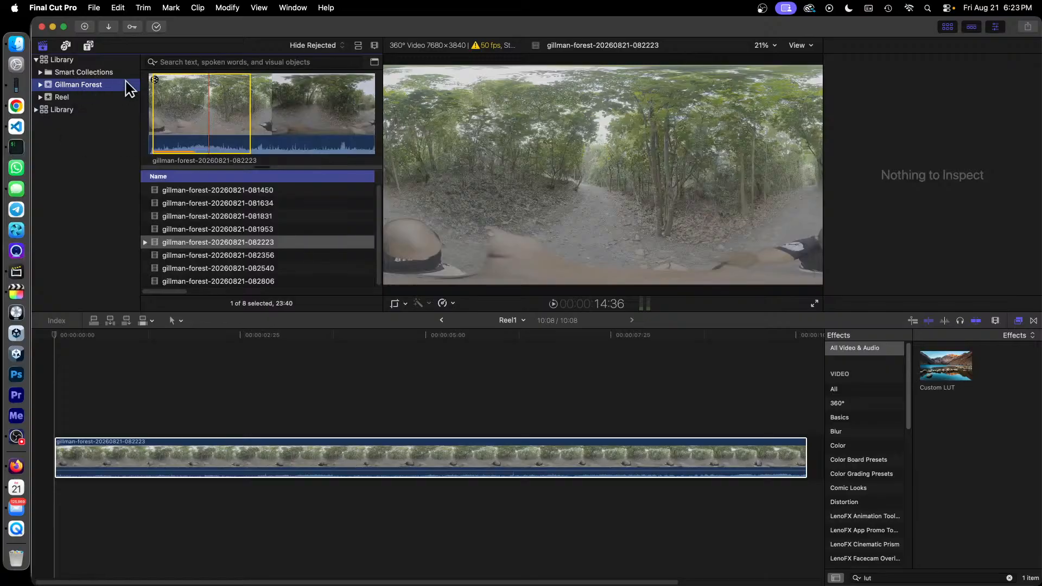
left_click(279, 253)
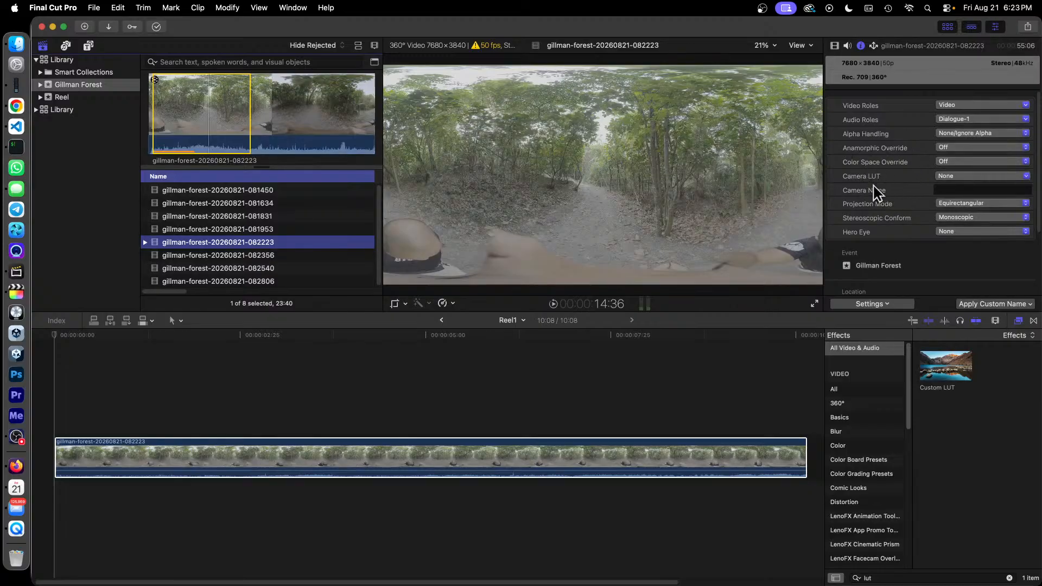
left_click(983, 176)
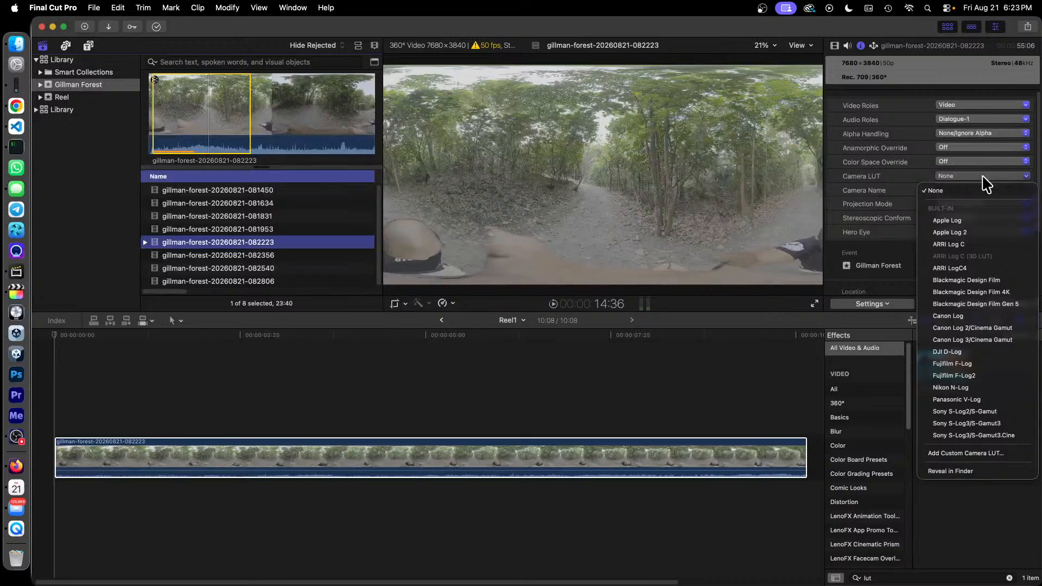
left_click(993, 456)
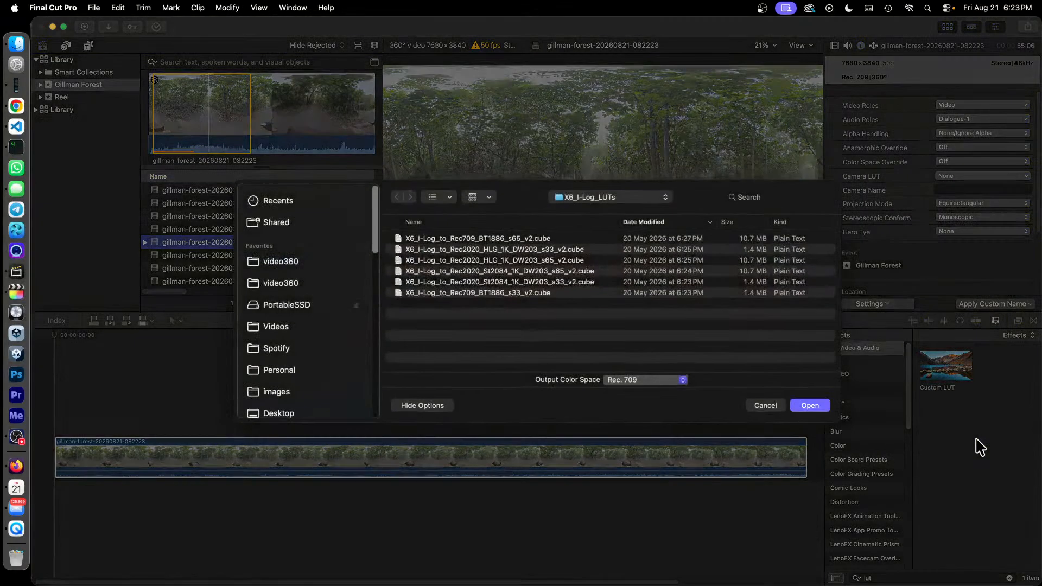
left_click(510, 240)
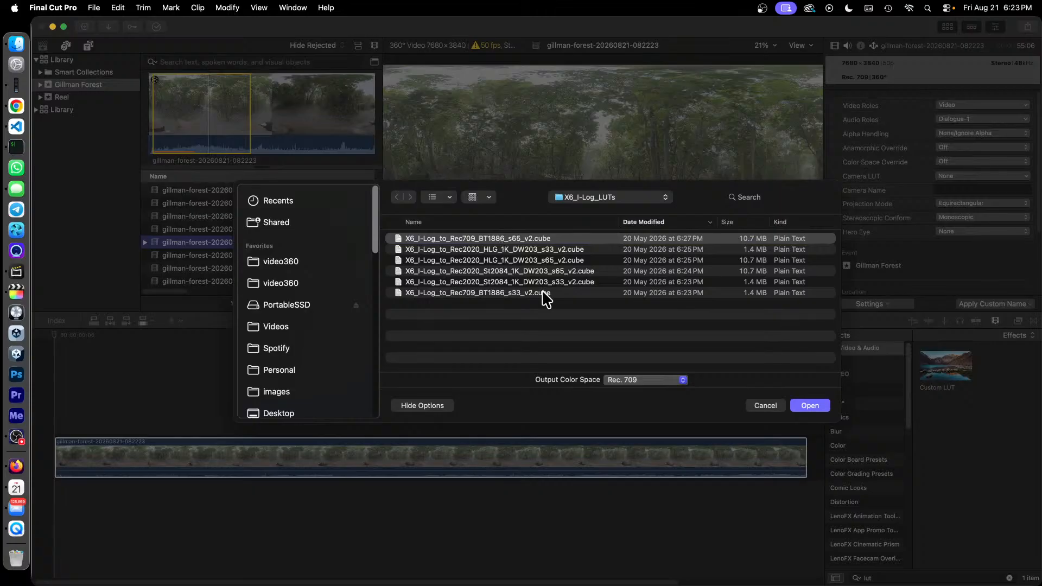
left_click(802, 408)
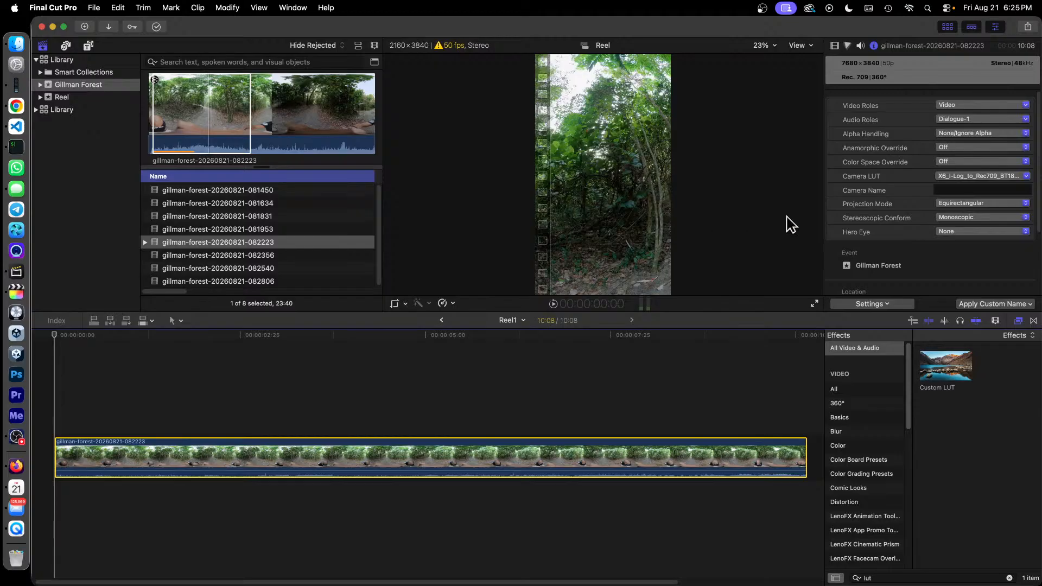
left_click(973, 184)
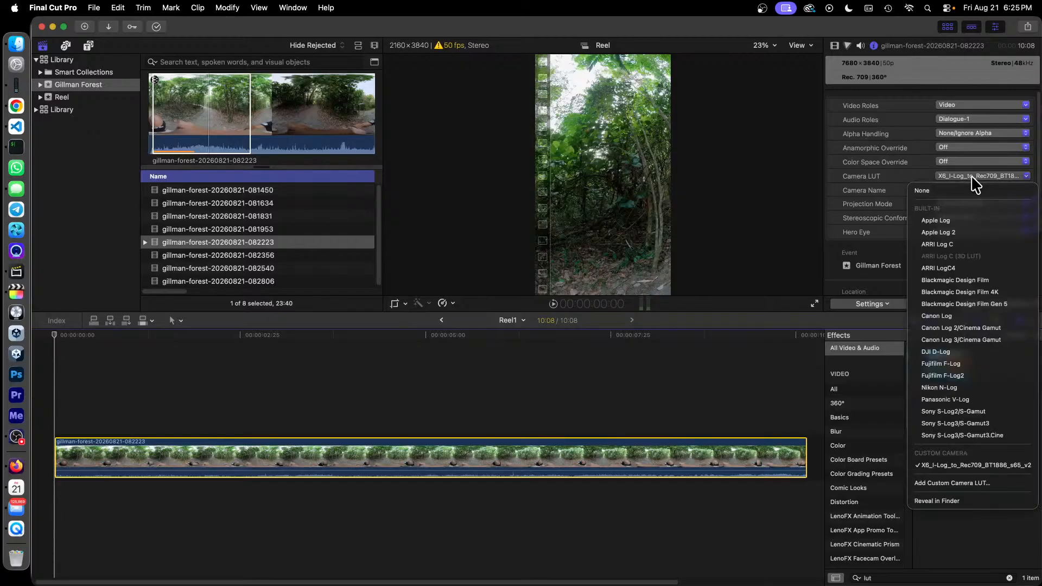
left_click(963, 192)
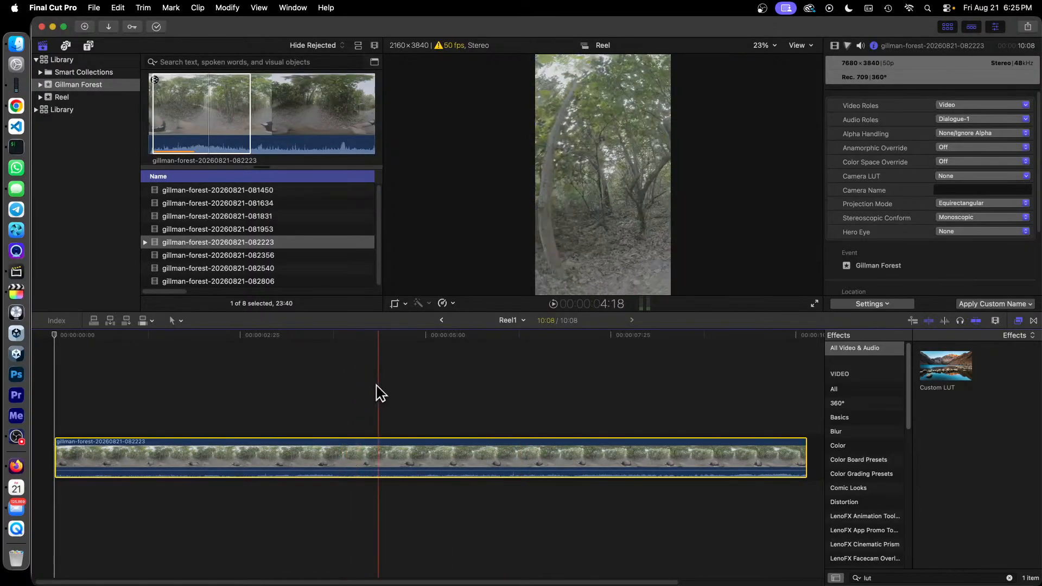
Step: Reopen the Reel project and apply the Custom LUT effect with X6_I-Log_to_Rec709_BT1886_s65_v2 to the Reel1 compound clip
left_click(77, 97)
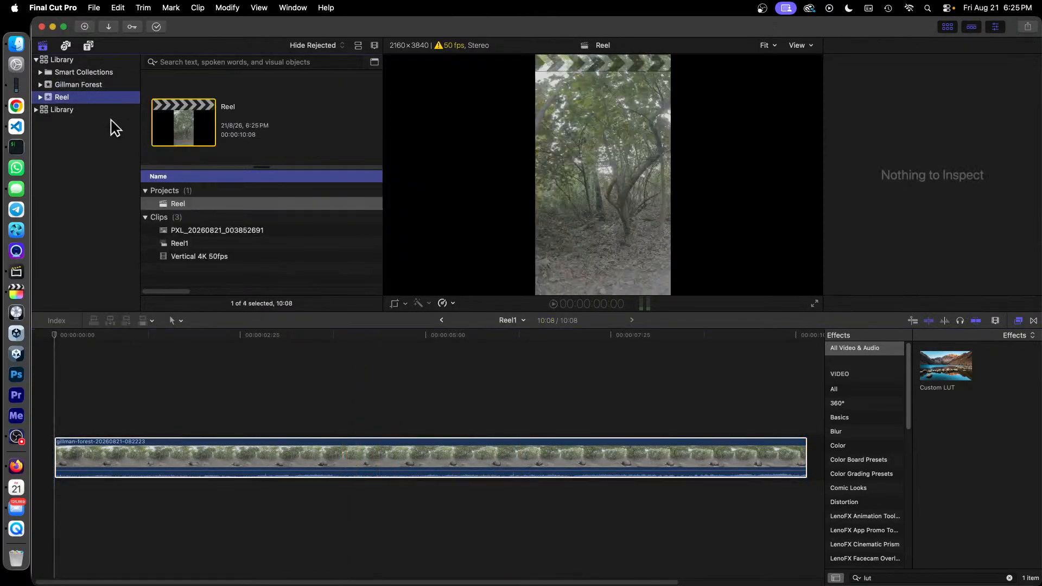
double_click(180, 204)
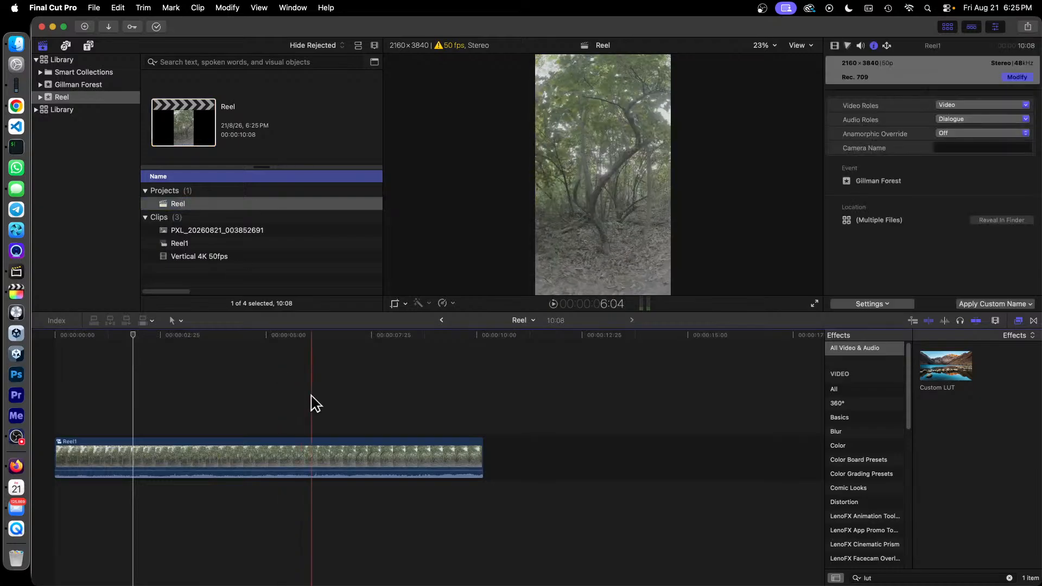
left_click(249, 456)
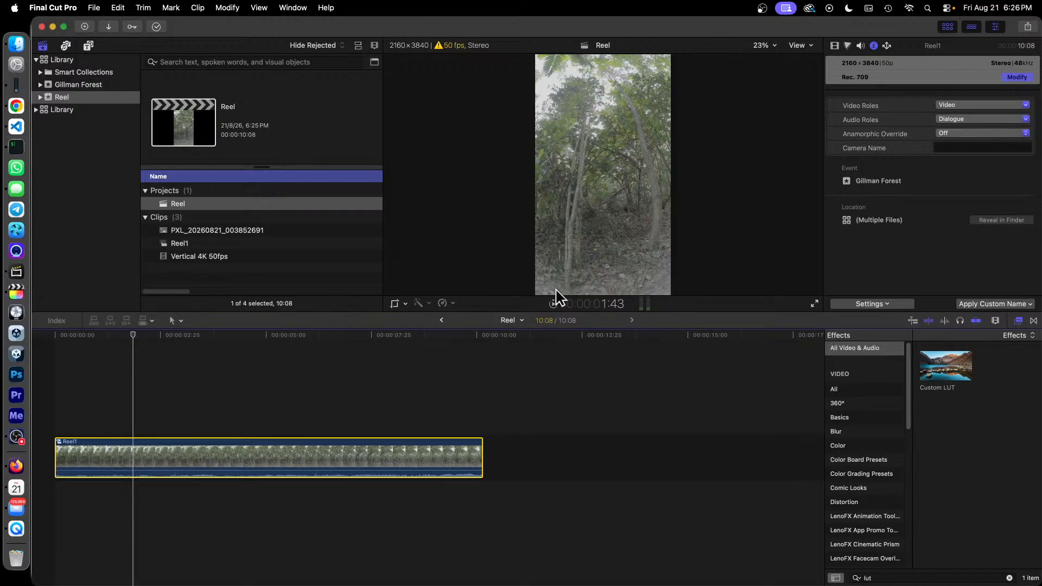
left_click_drag(921, 372, 173, 438)
left_click(834, 45)
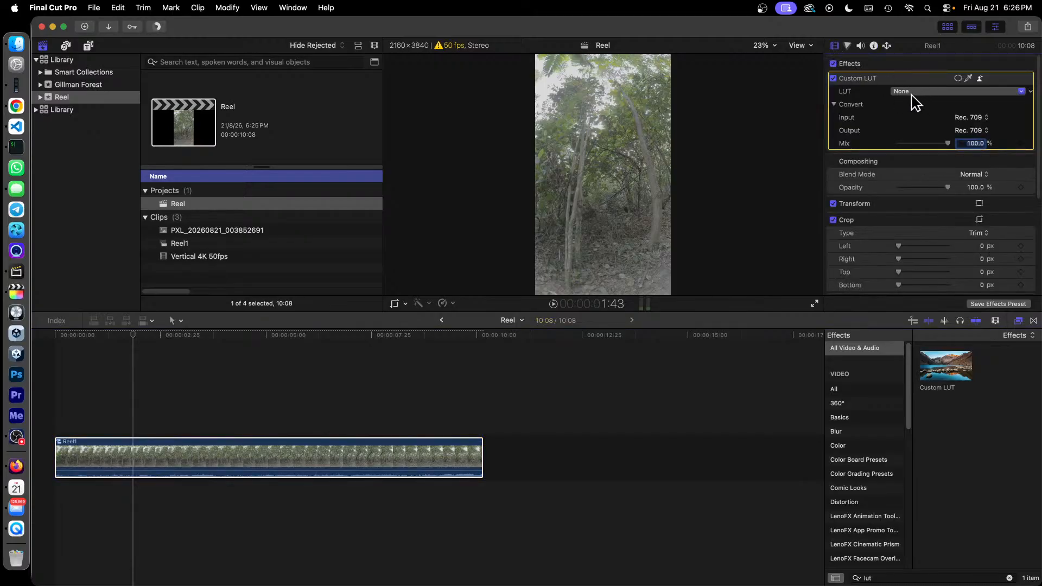
left_click(970, 96)
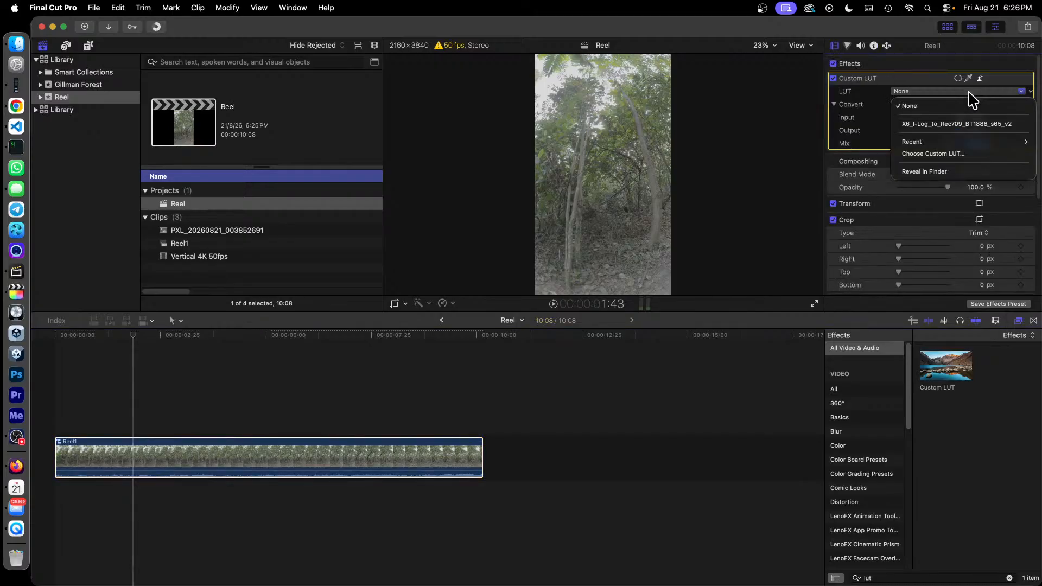
left_click(985, 125)
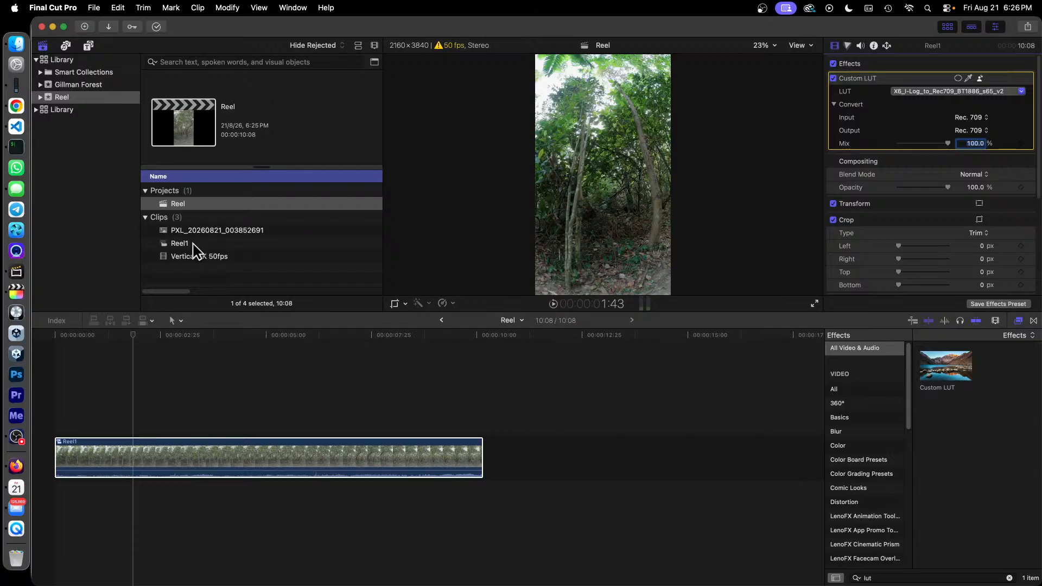
left_click(179, 243)
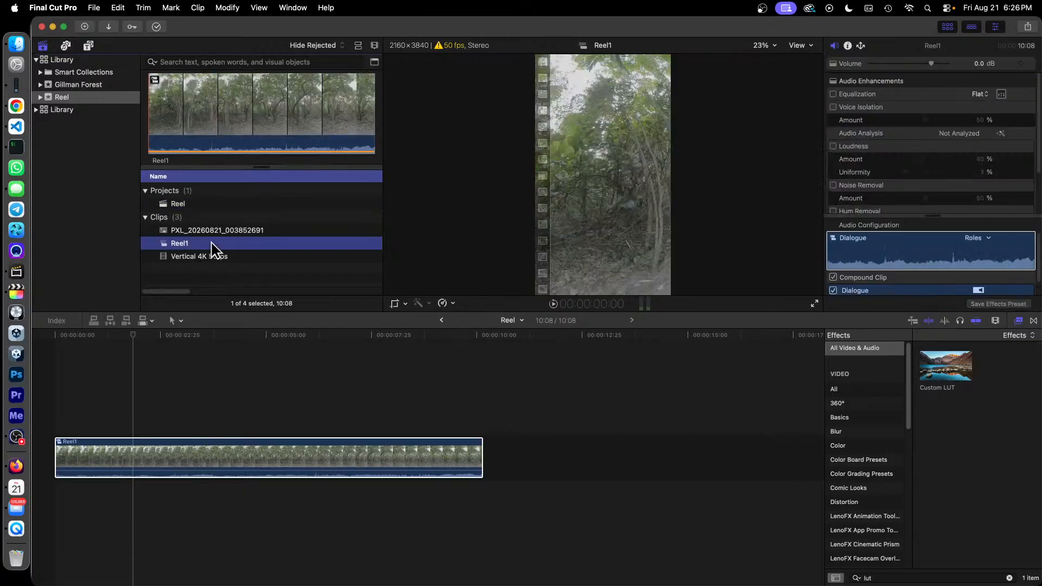
right_click(211, 244)
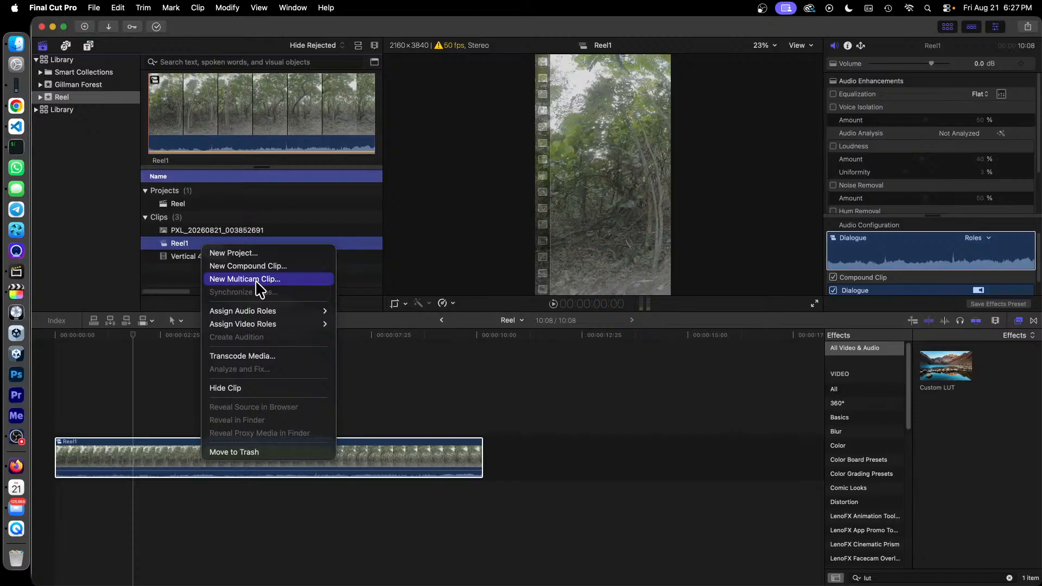
key("Escape")
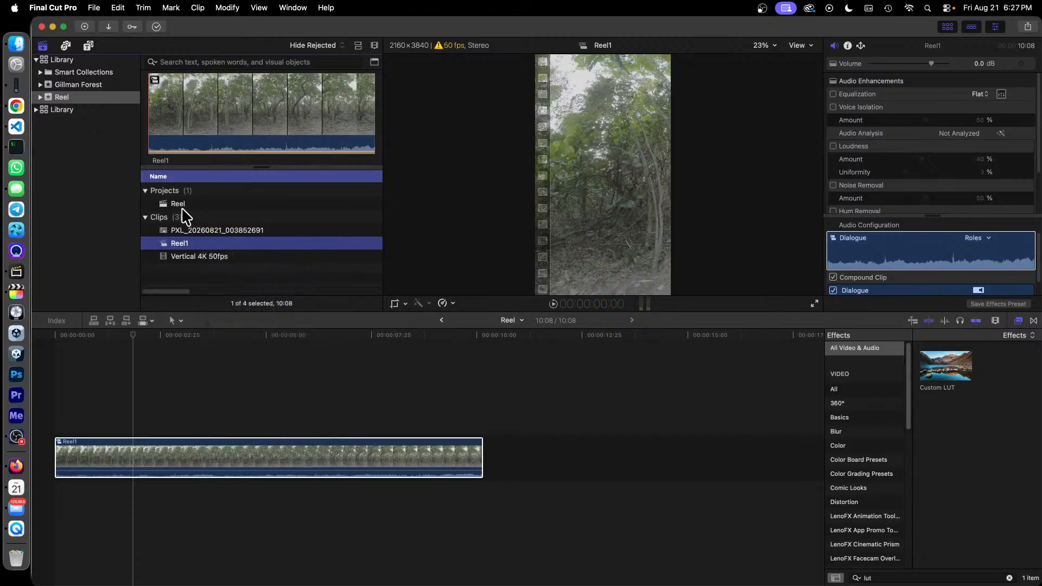
Step: Duplicate the Reel project with the Duplicate Project As command, naming the copy Reel2
left_click(179, 205)
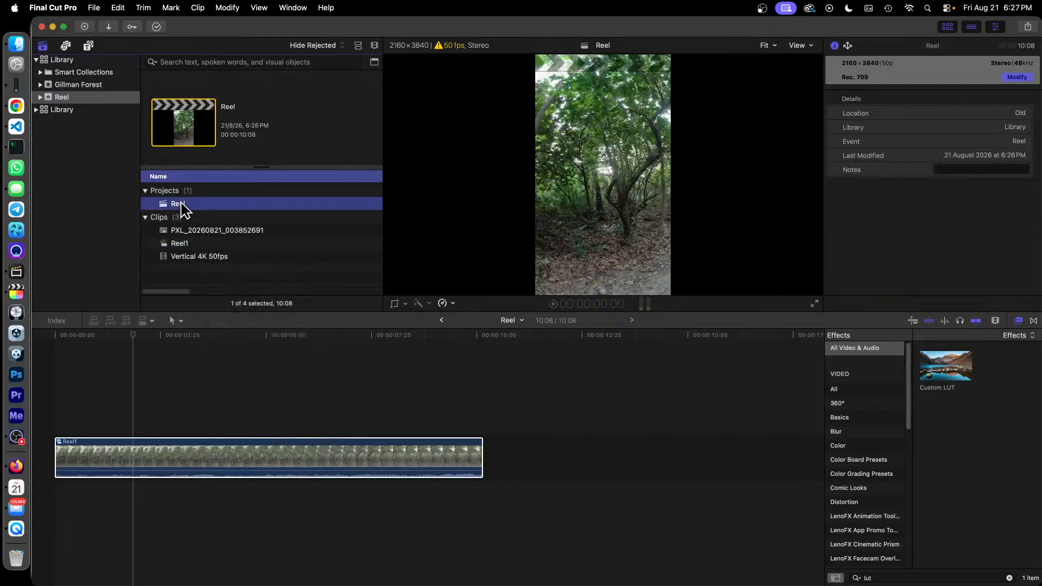
right_click(181, 204)
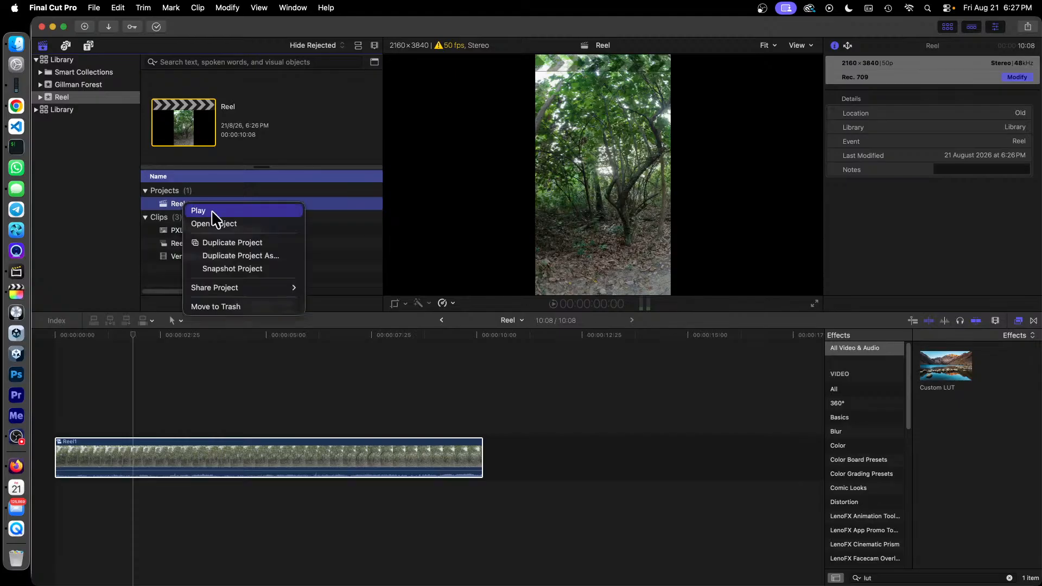
left_click(277, 259)
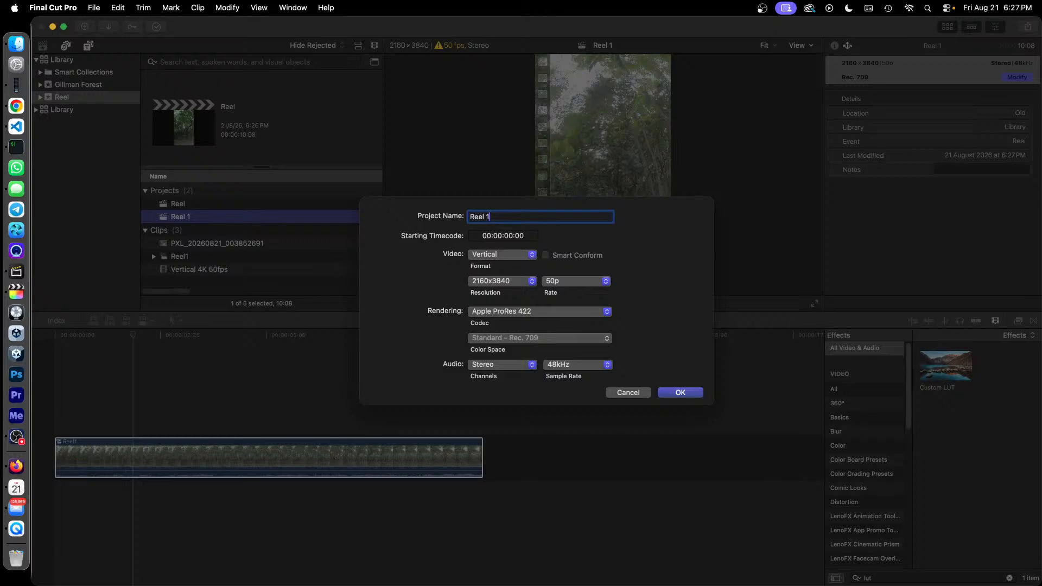
type("Reel2")
key("Return")
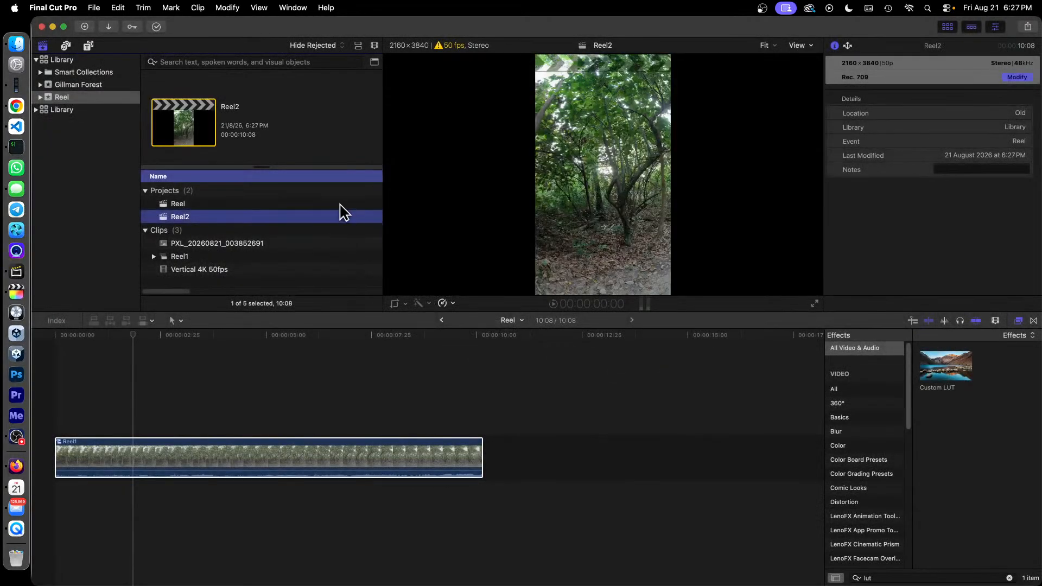
double_click(180, 217)
left_click(233, 468)
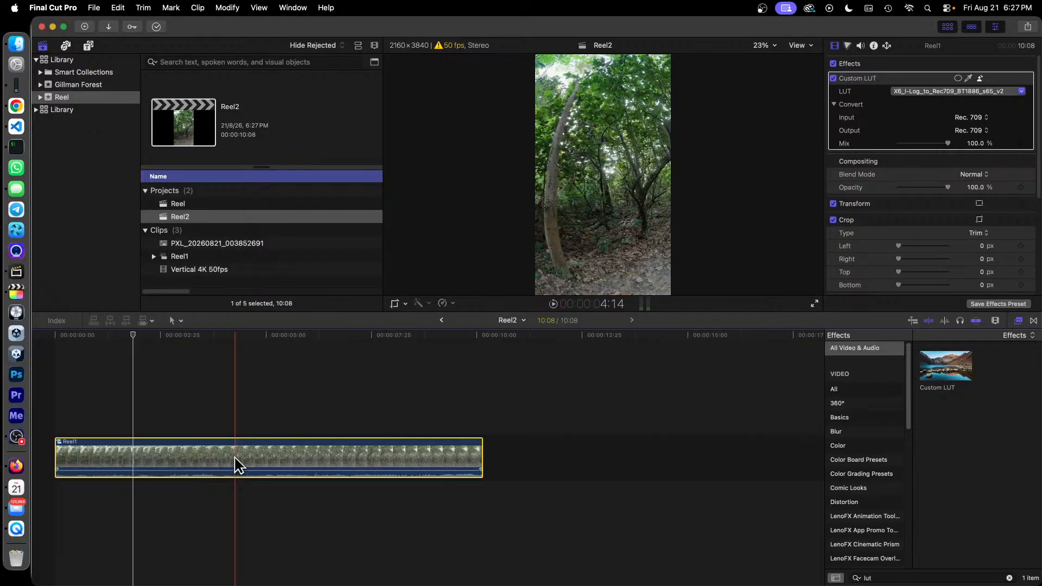
key("shift+Delete")
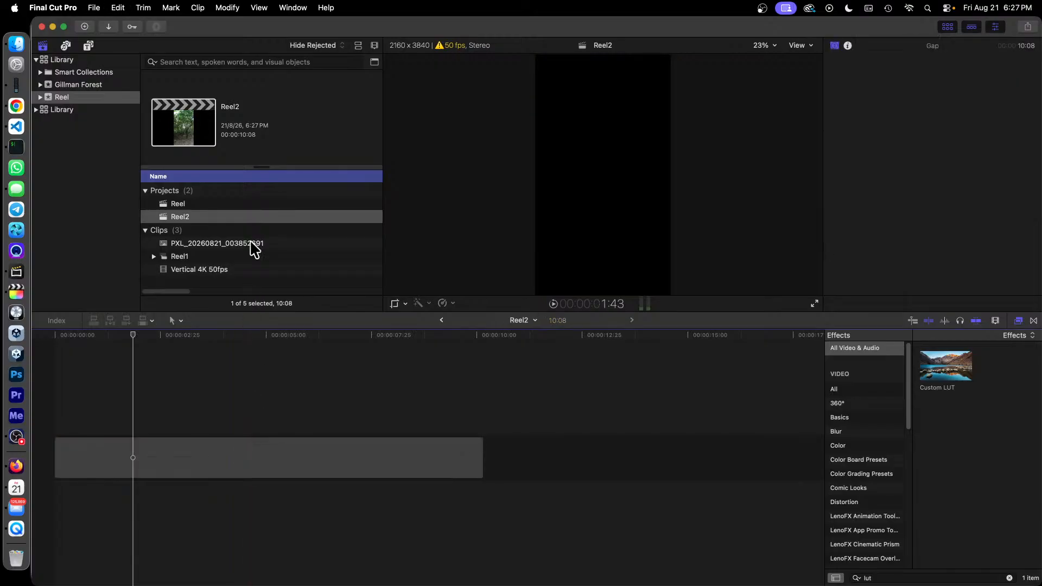
left_click(86, 85)
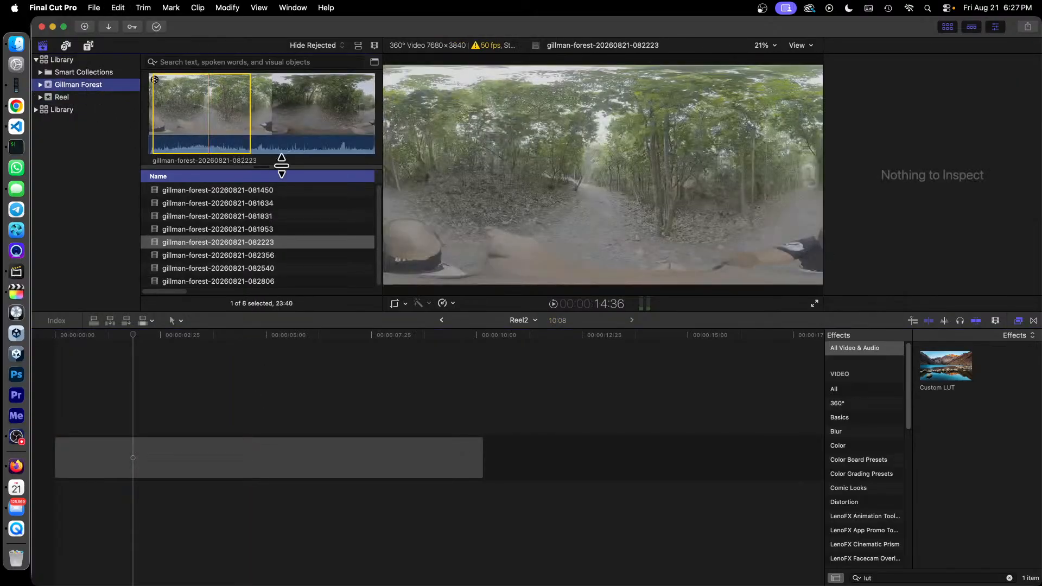
left_click_drag(190, 109, 139, 455)
left_click(187, 466)
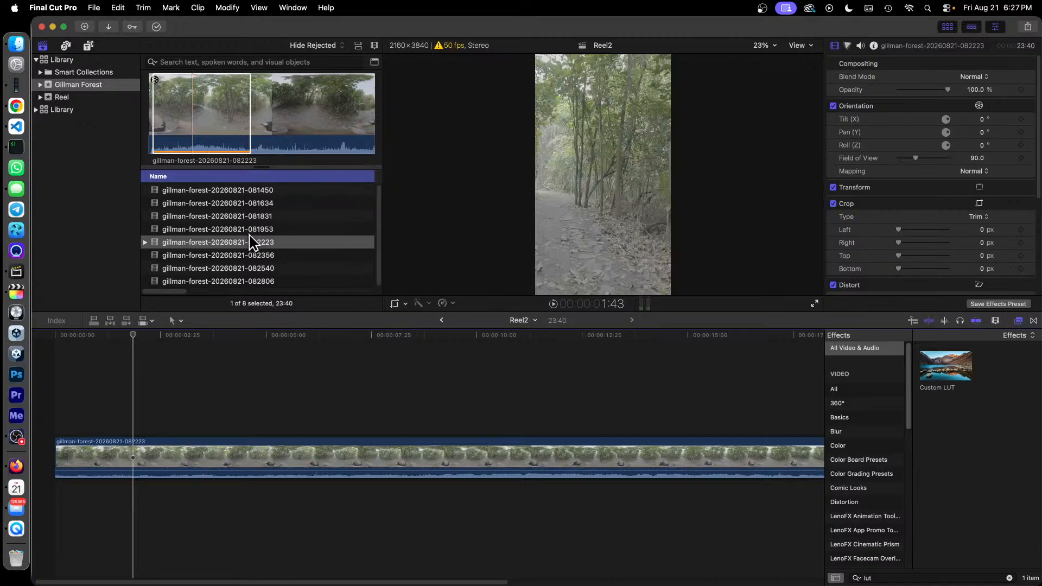
left_click(76, 97)
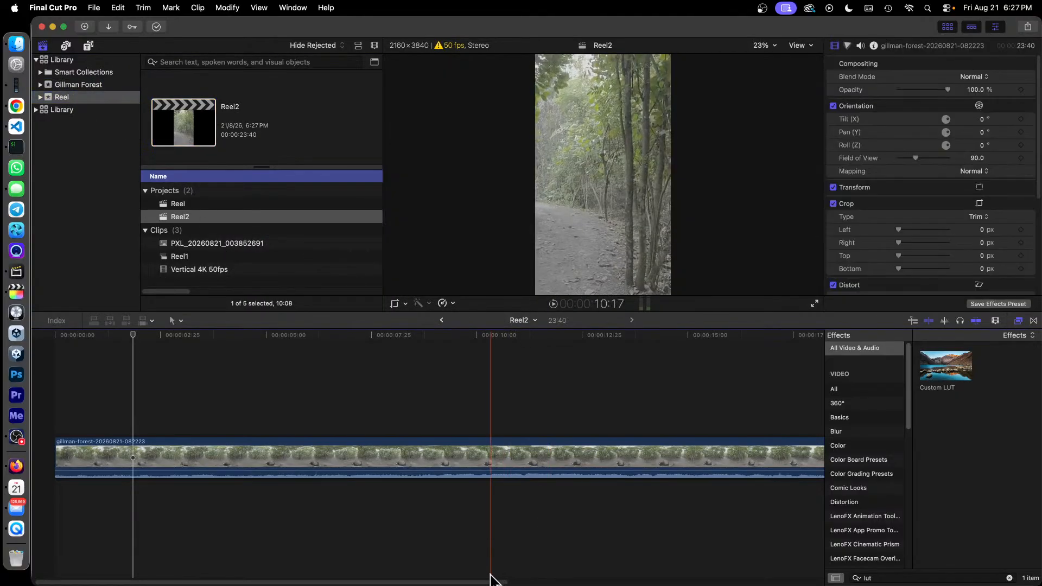
left_click_drag(494, 581, 704, 580)
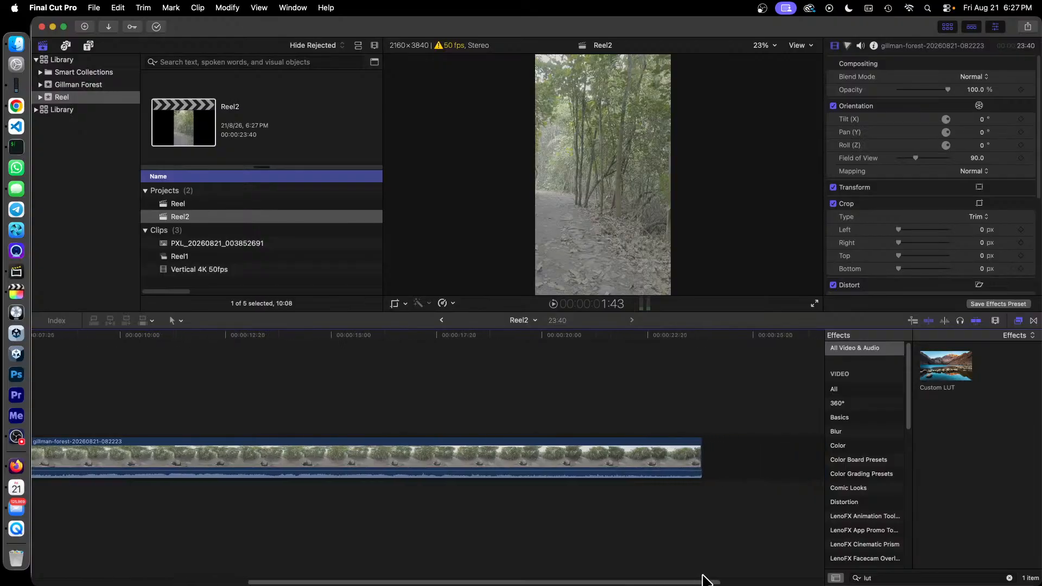
left_click_drag(700, 460, 130, 466)
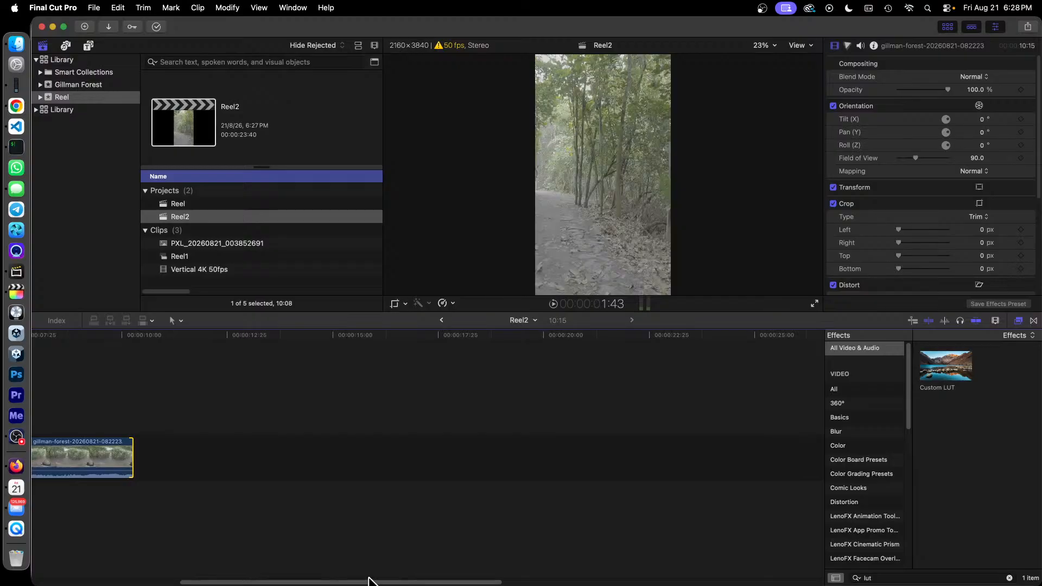
left_click_drag(369, 581, 198, 579)
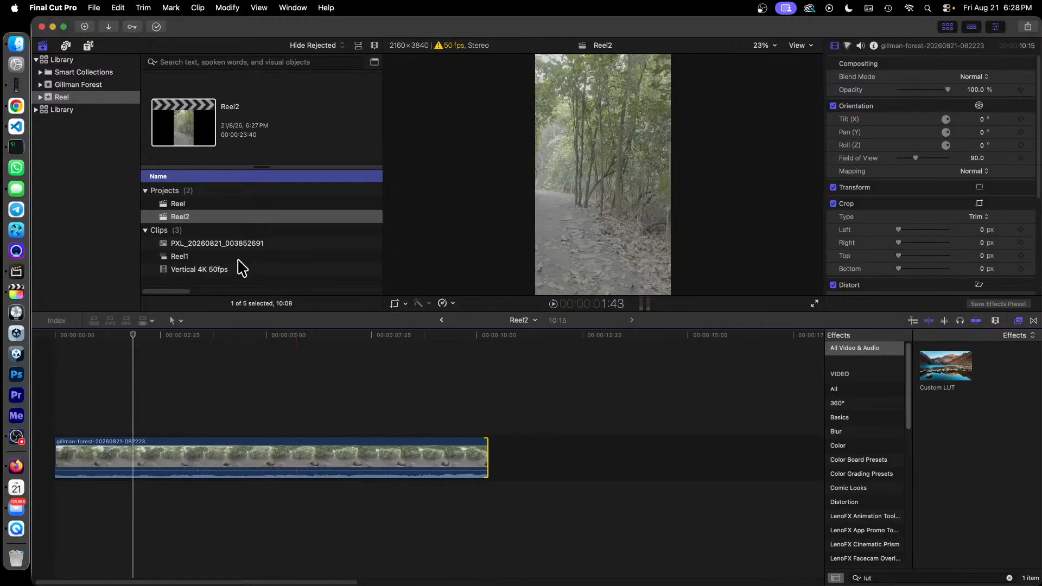
double_click(190, 258)
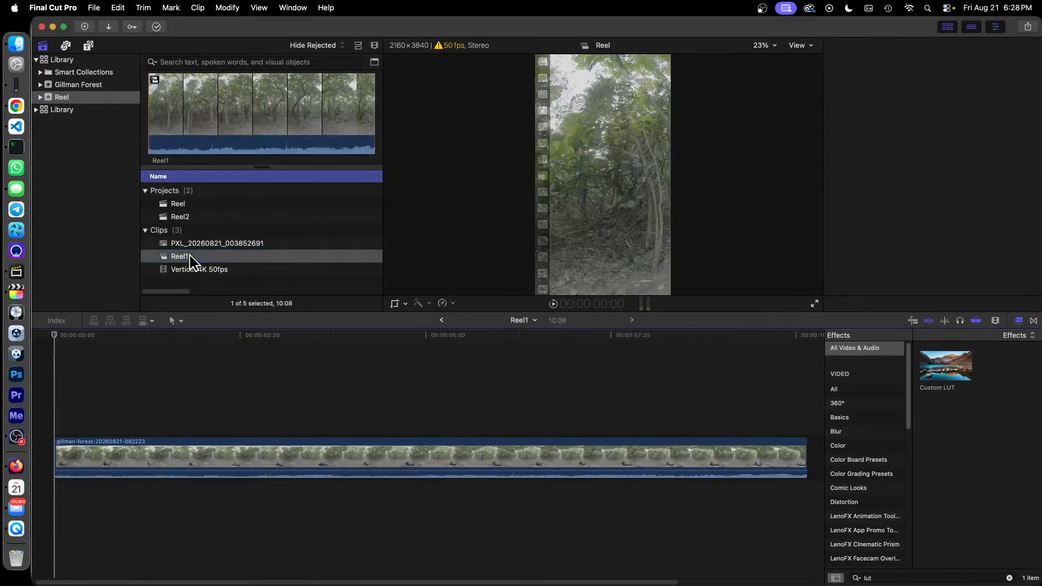
left_click(323, 444)
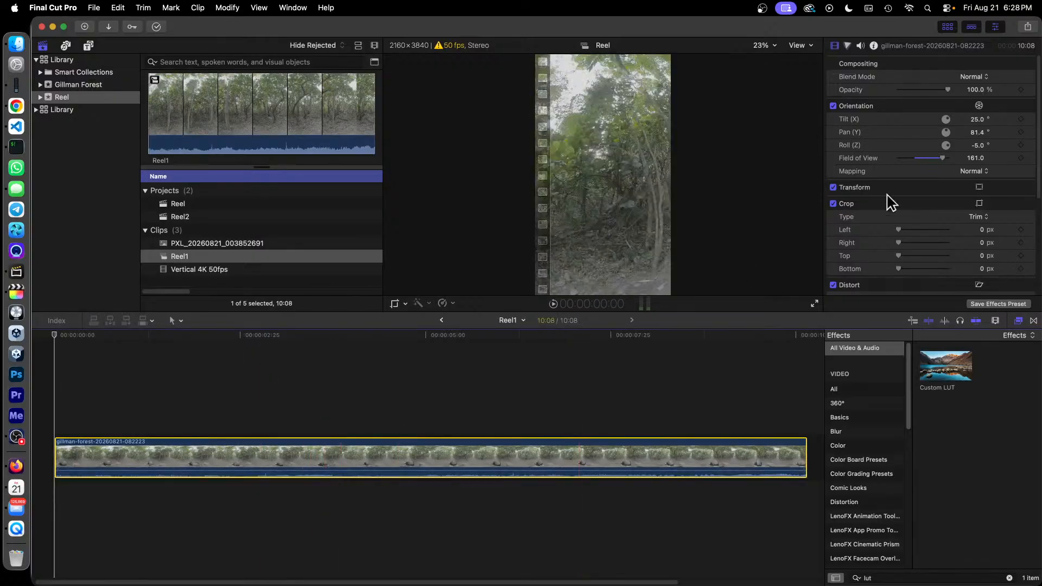
right_click(456, 470)
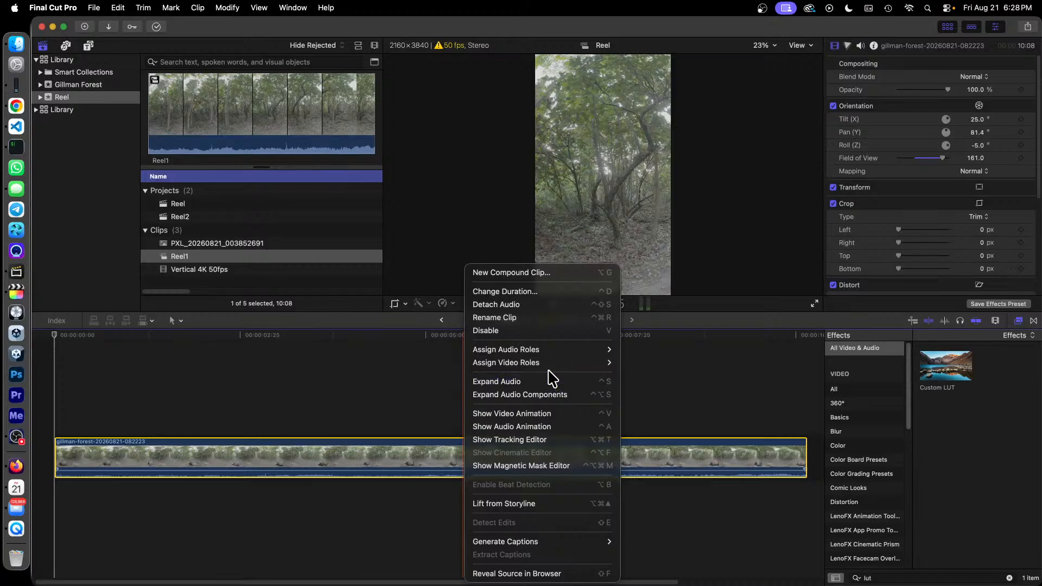
left_click(529, 395)
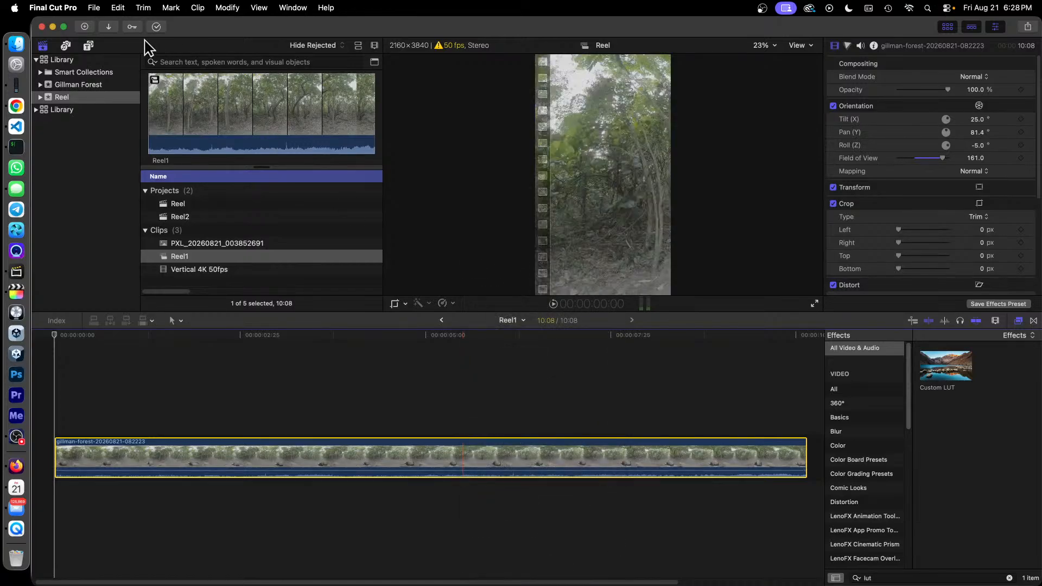
left_click(118, 9)
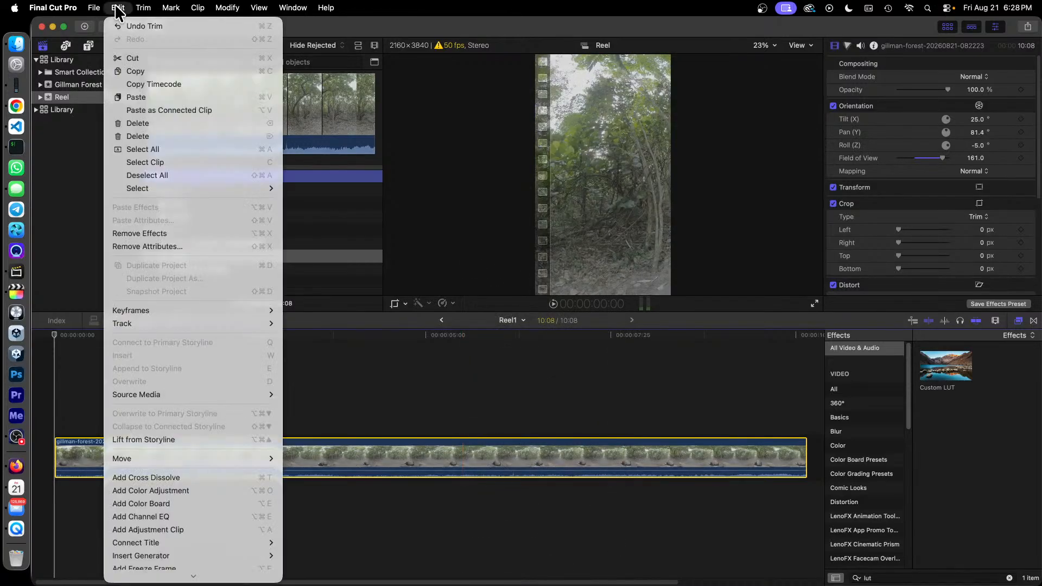
left_click(161, 73)
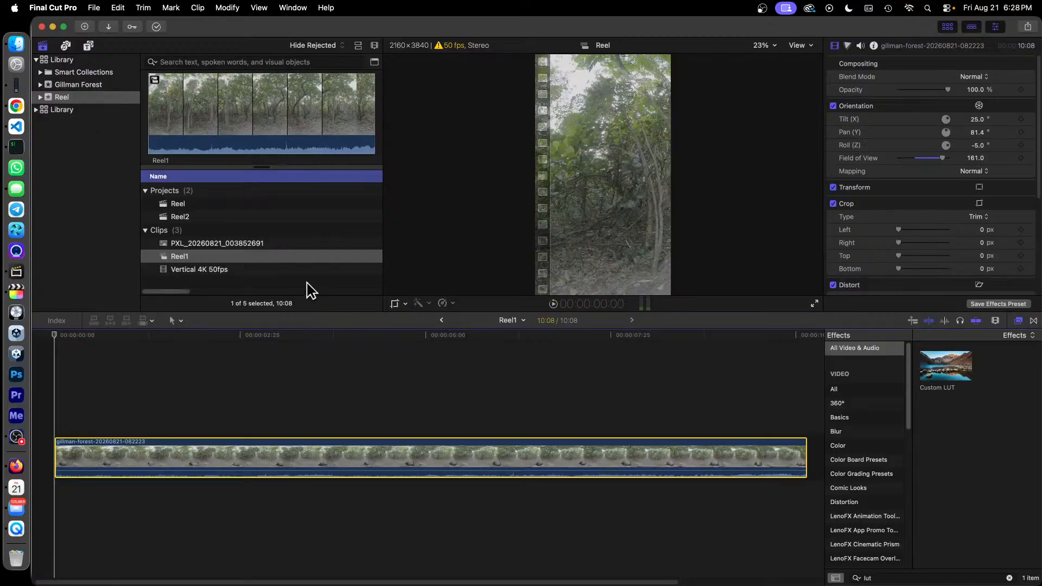
Step: Paste the copied attributes, including Spatial Conform and Orientation, onto the forest clip in Reel2 with keyframe timing set to Maintain
double_click(187, 218)
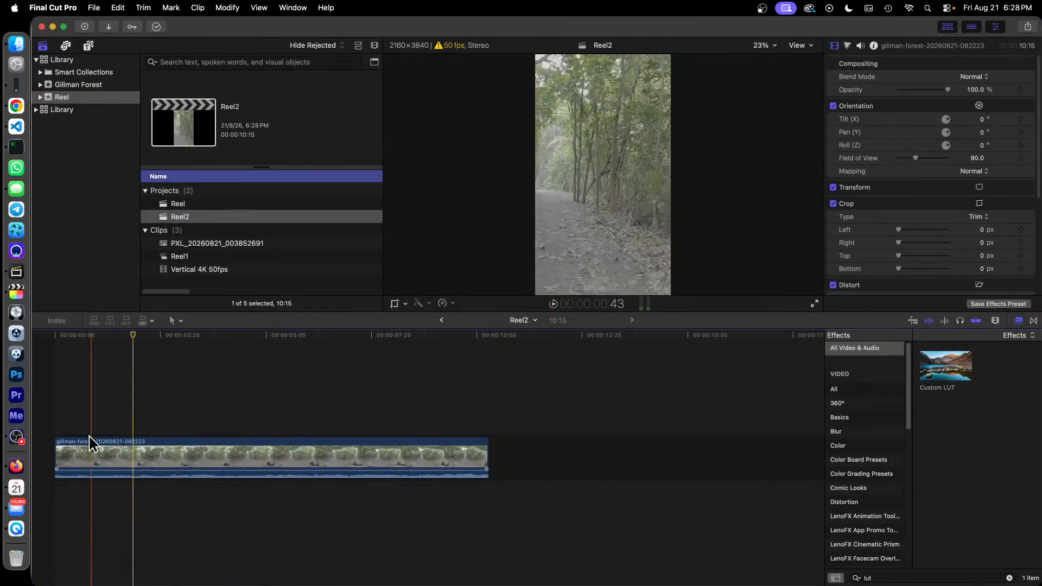
left_click(206, 457)
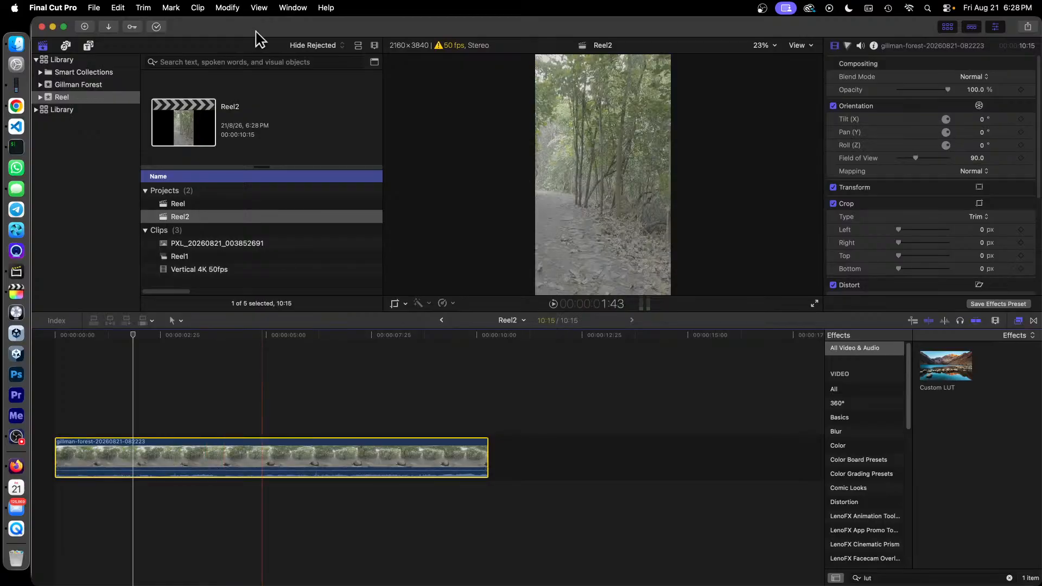
left_click(117, 8)
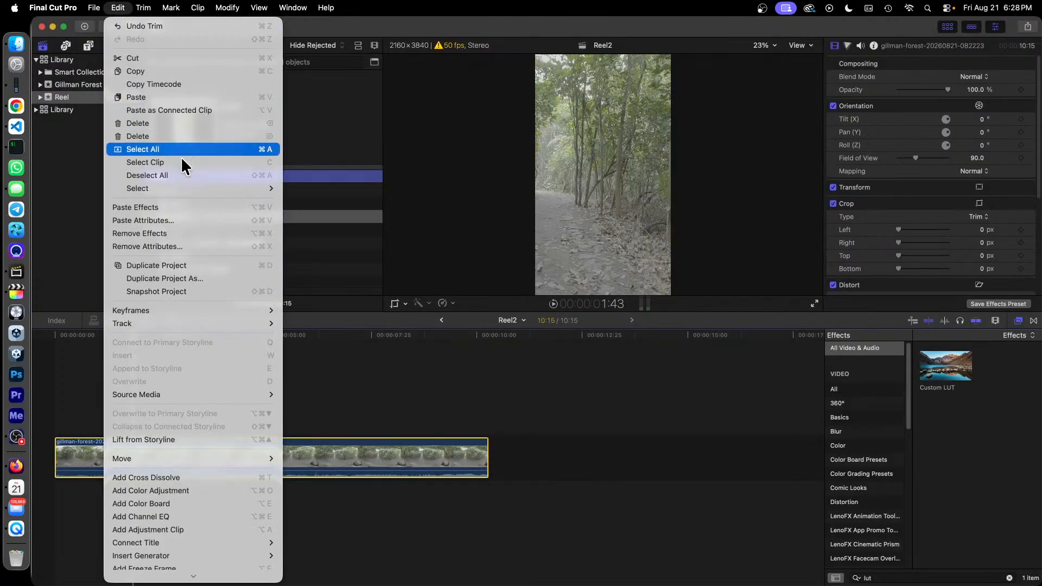
left_click(210, 223)
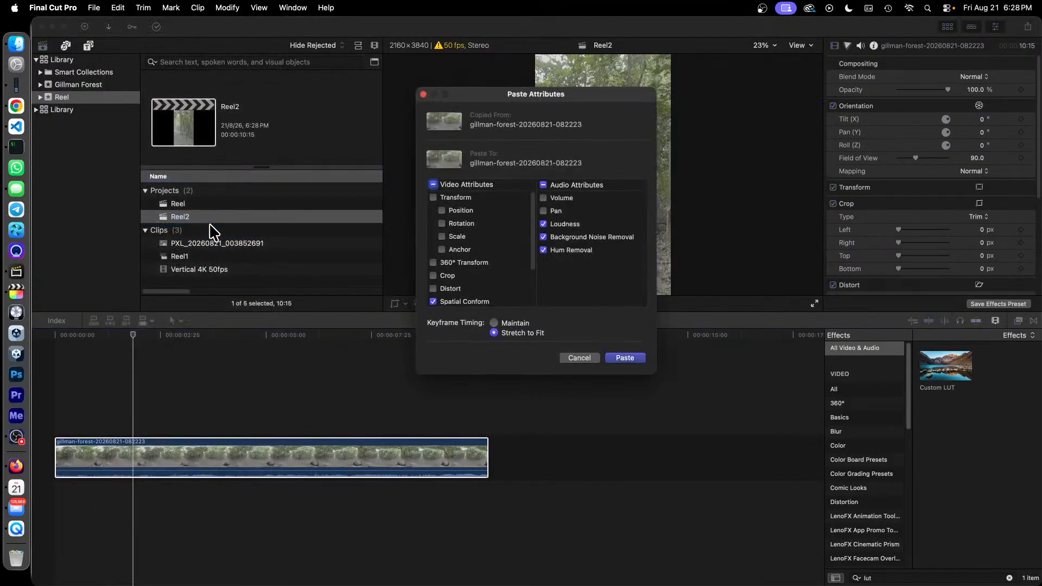
scroll(495, 279, "down", 3)
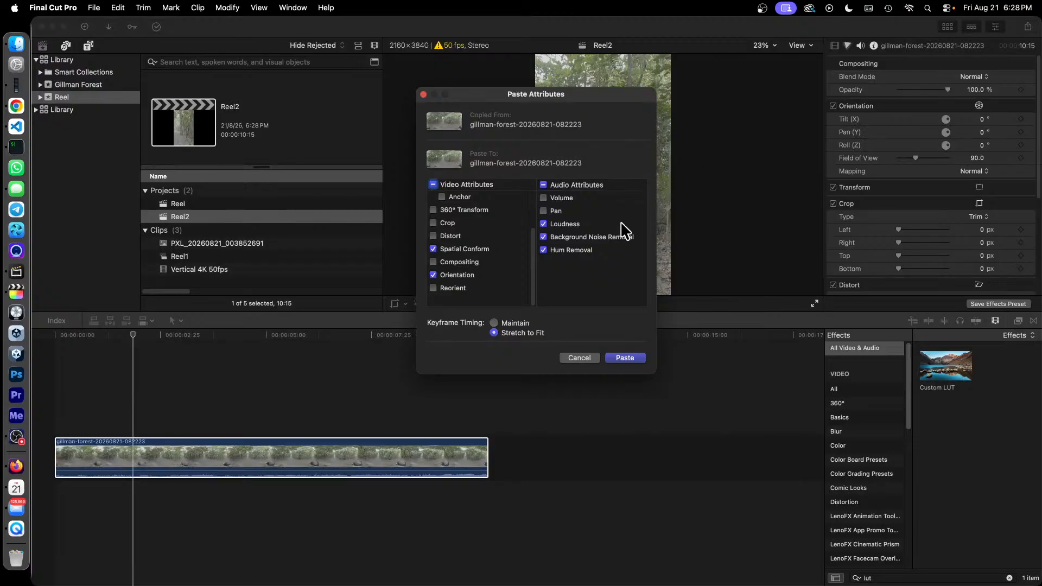
scroll(515, 245, "up", 3)
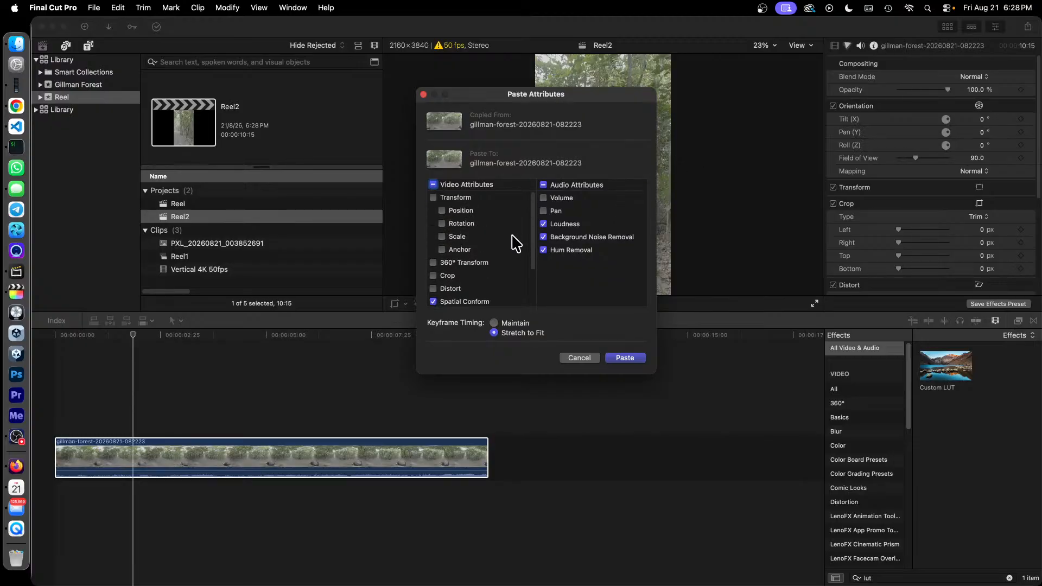
scroll(517, 245, "down", 3)
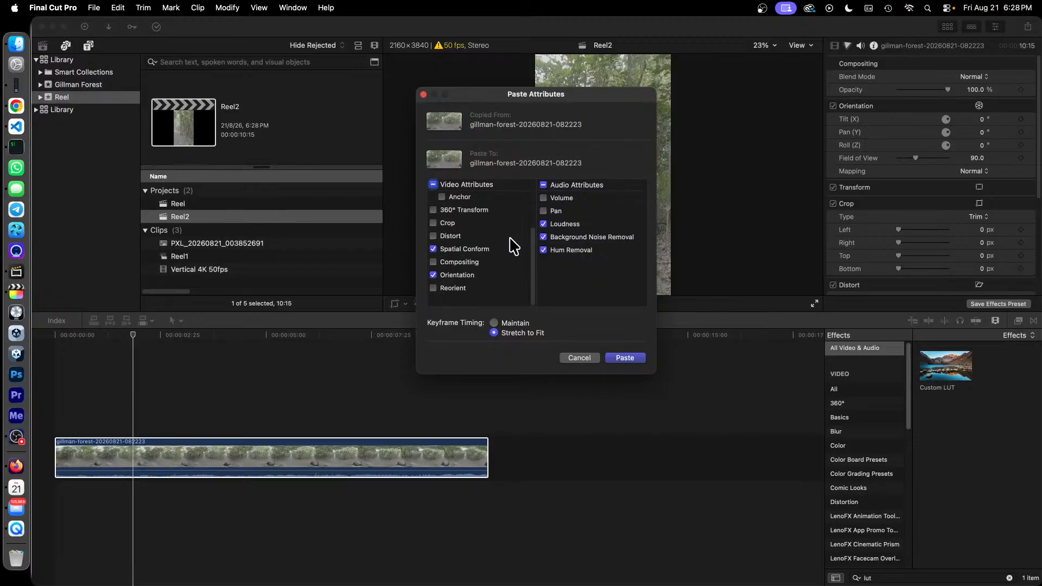
left_click(516, 323)
scroll(504, 258, "down", 2)
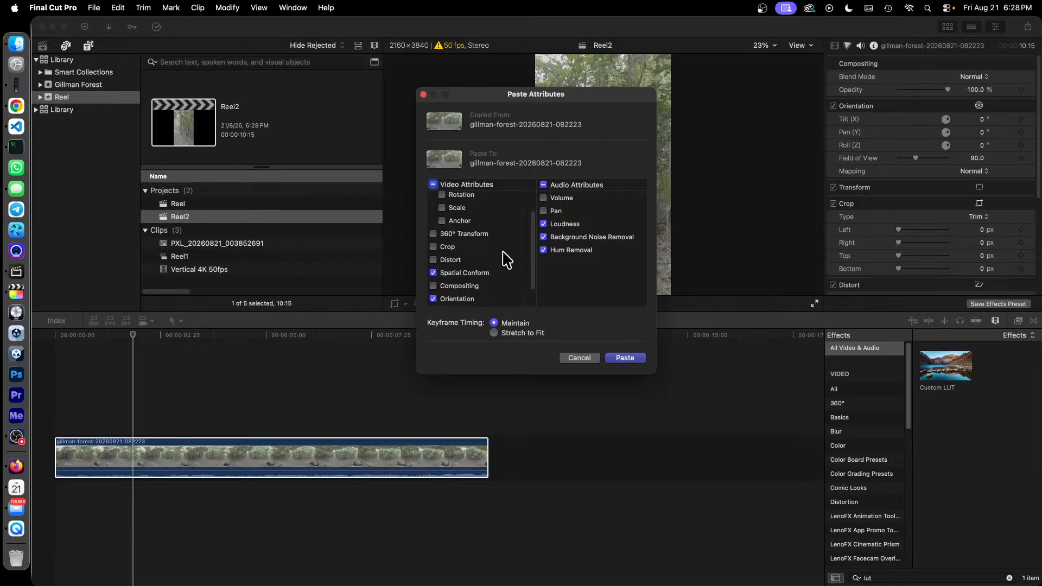
left_click(625, 358)
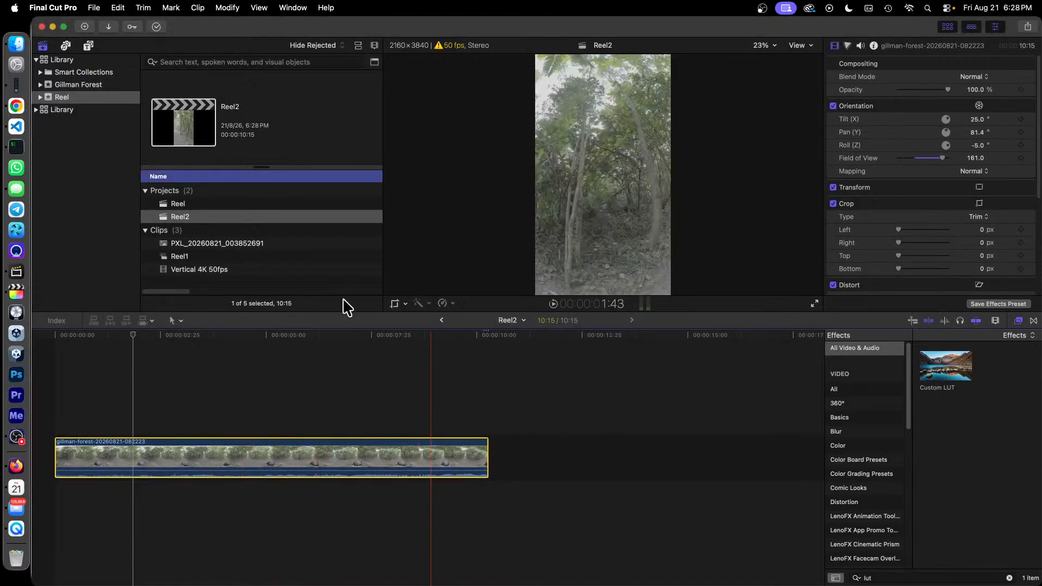
Step: Compare the previews and format information of the Reel and Reel2 projects, and check the image in the Reel timeline
left_click(191, 206)
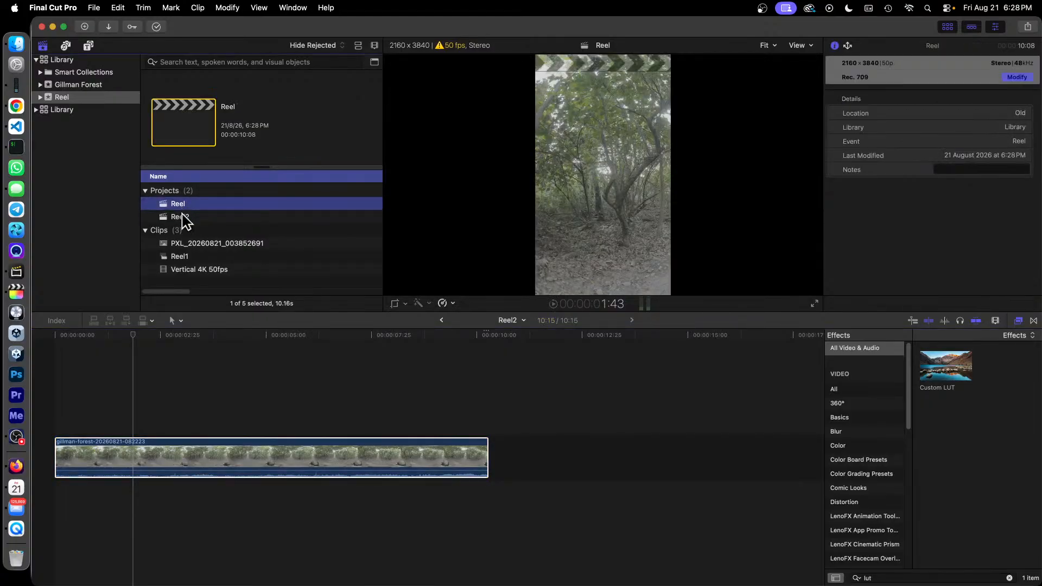
left_click(181, 216)
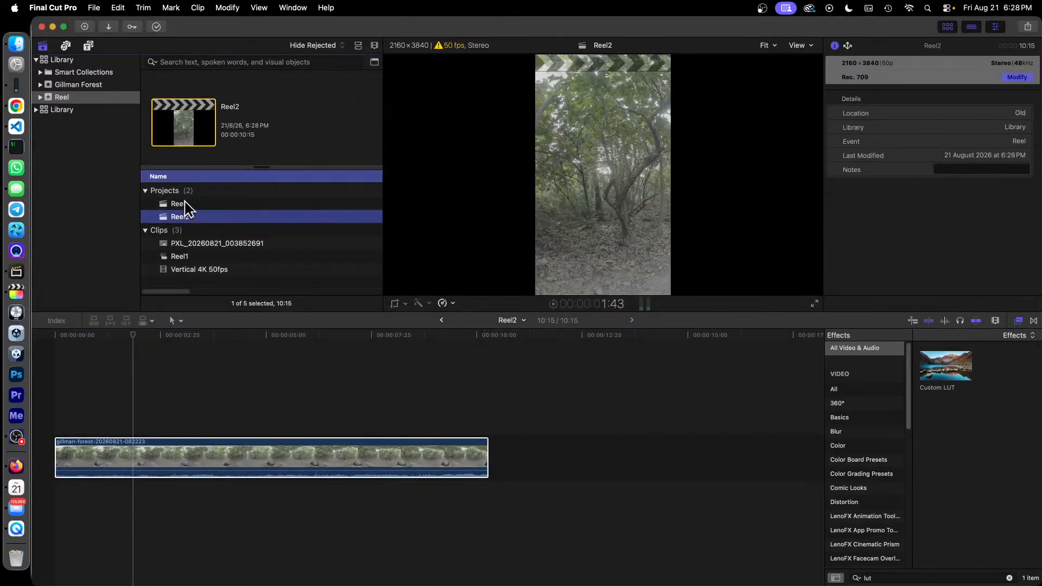
left_click(185, 203)
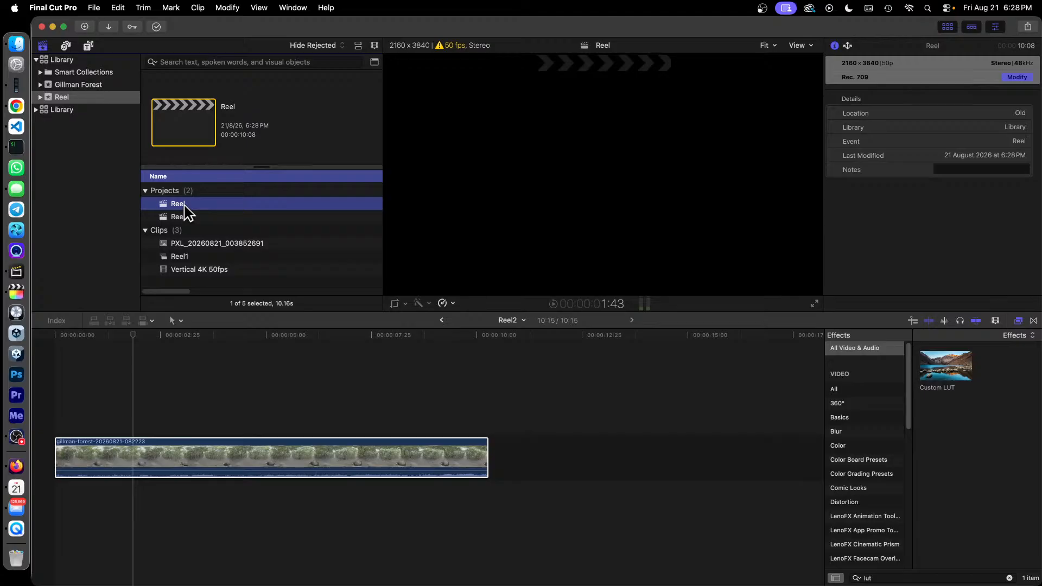
double_click(175, 205)
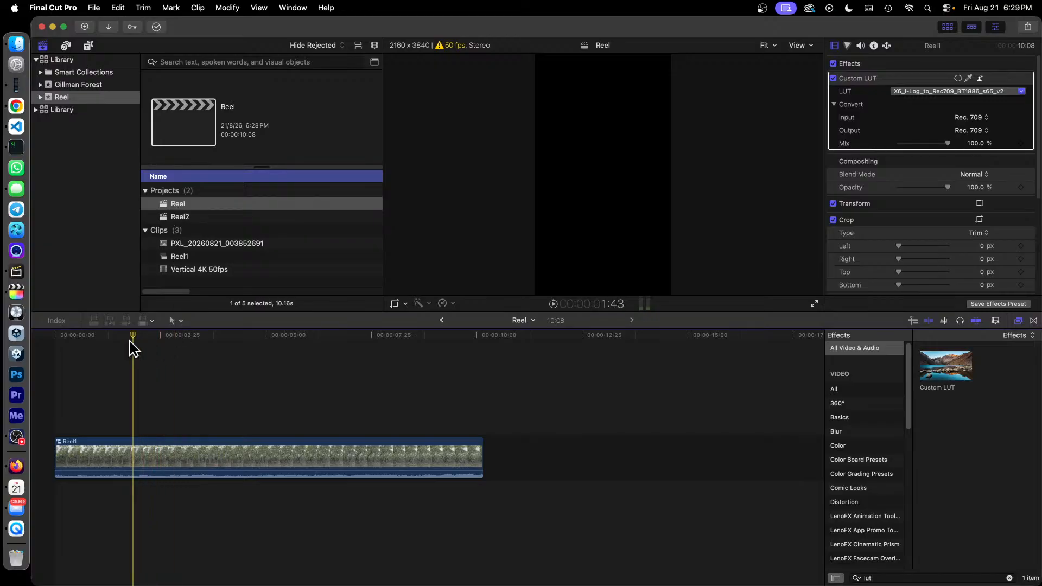
left_click_drag(132, 335, 138, 337)
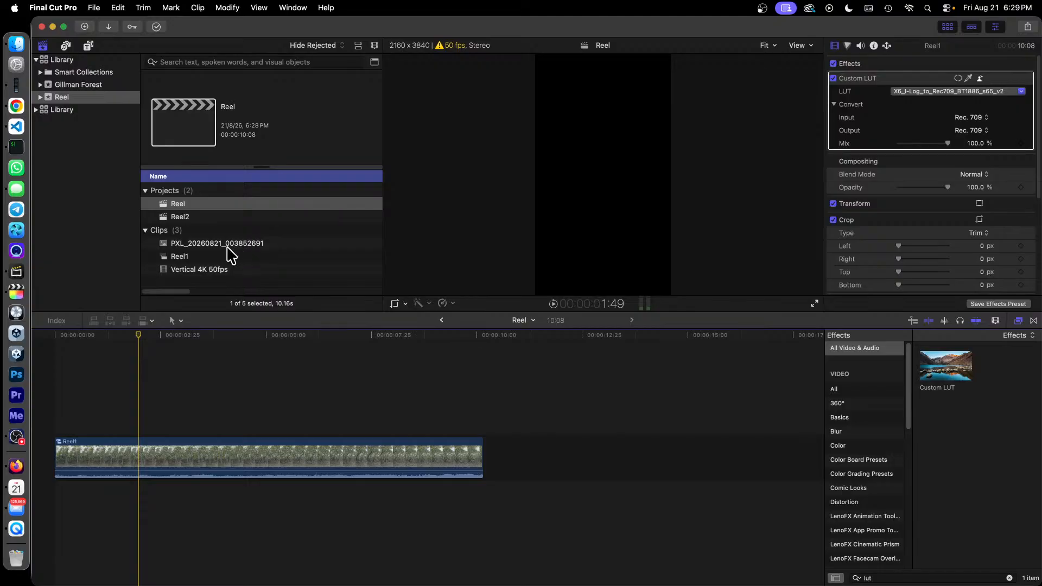
left_click(180, 216)
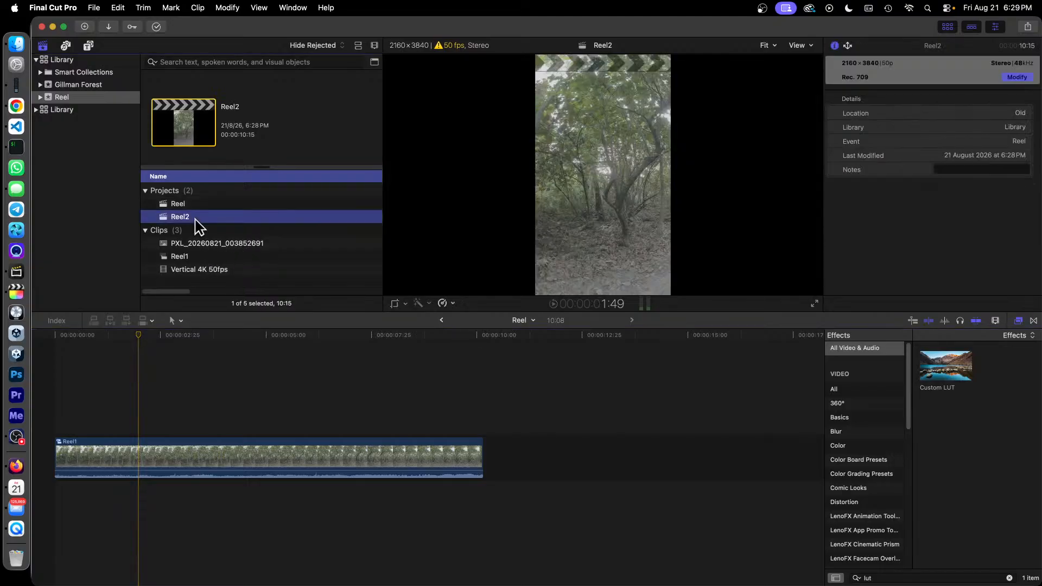
left_click(206, 204)
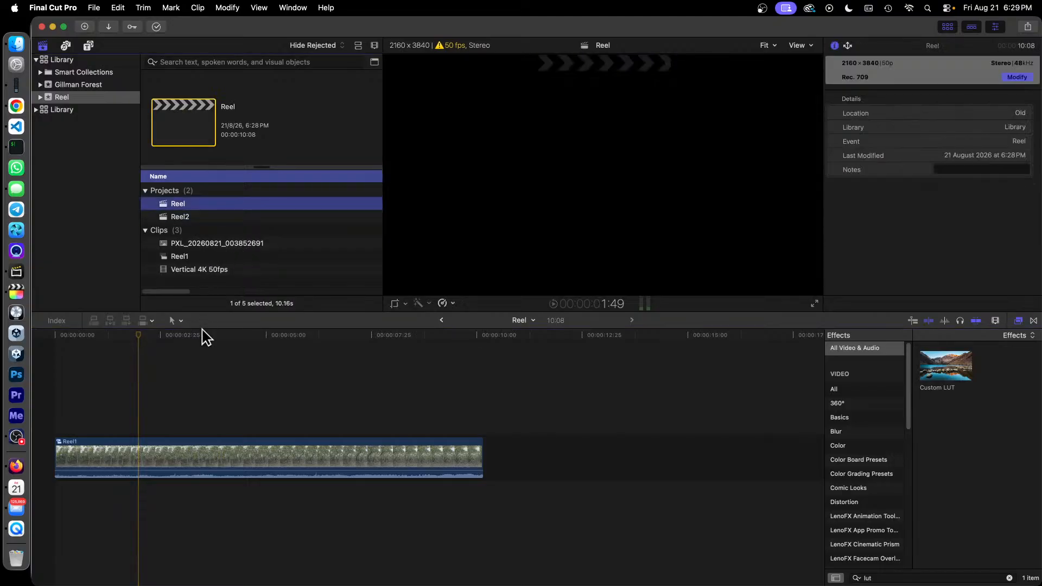
left_click(176, 345)
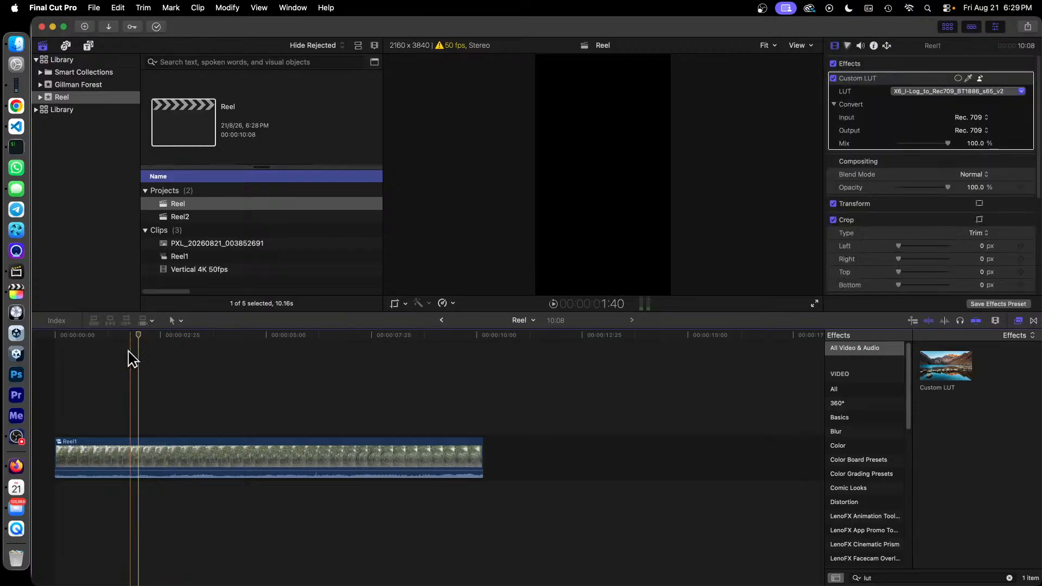
Step: Check the image in the Reel timeline against the forest clip inside the Reel1 compound clip and the Reel2 preview
left_click_drag(128, 340, 139, 342)
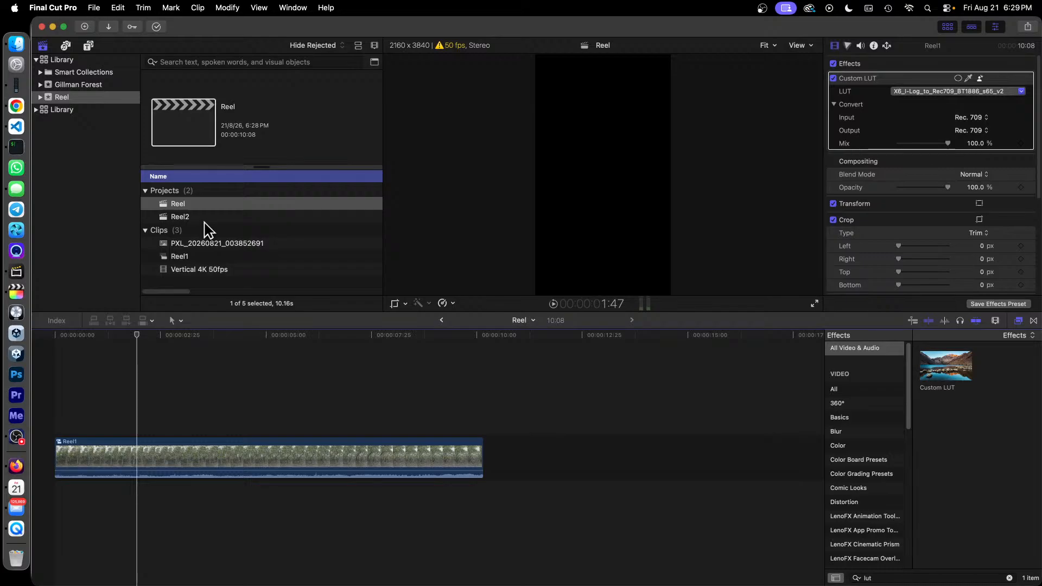
left_click(187, 258)
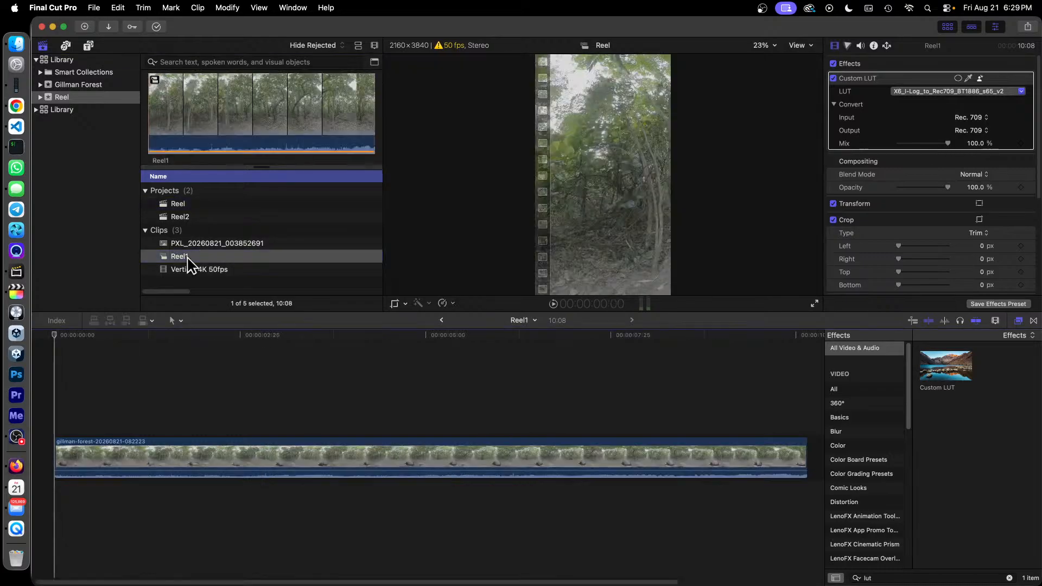
left_click(189, 204)
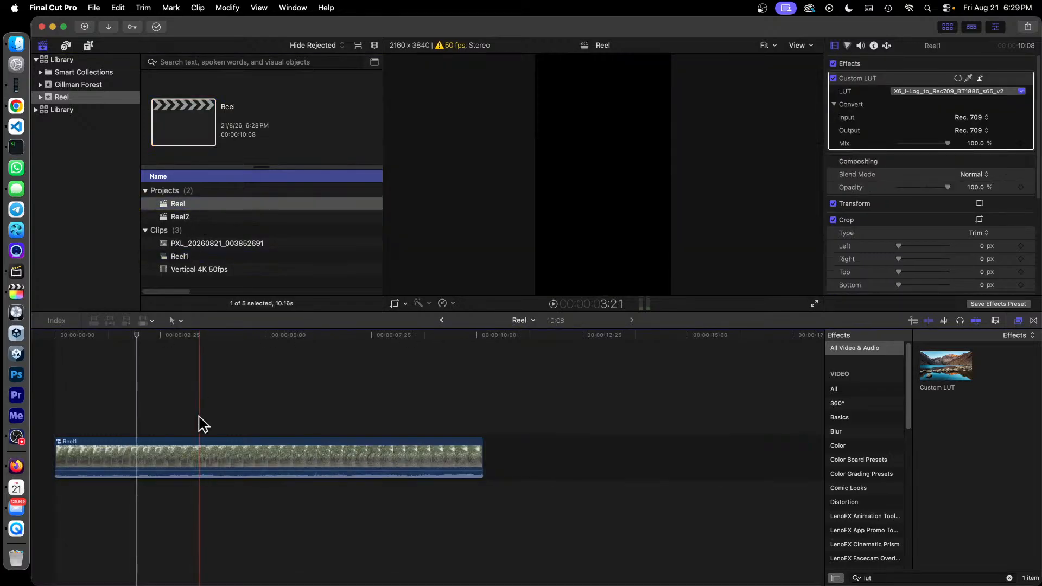
double_click(216, 451)
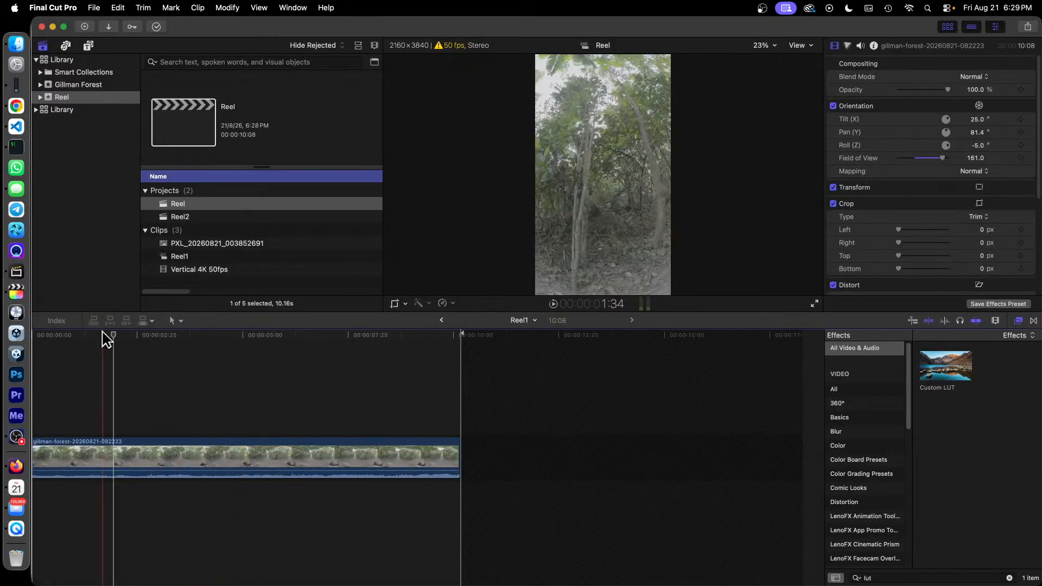
left_click(182, 207)
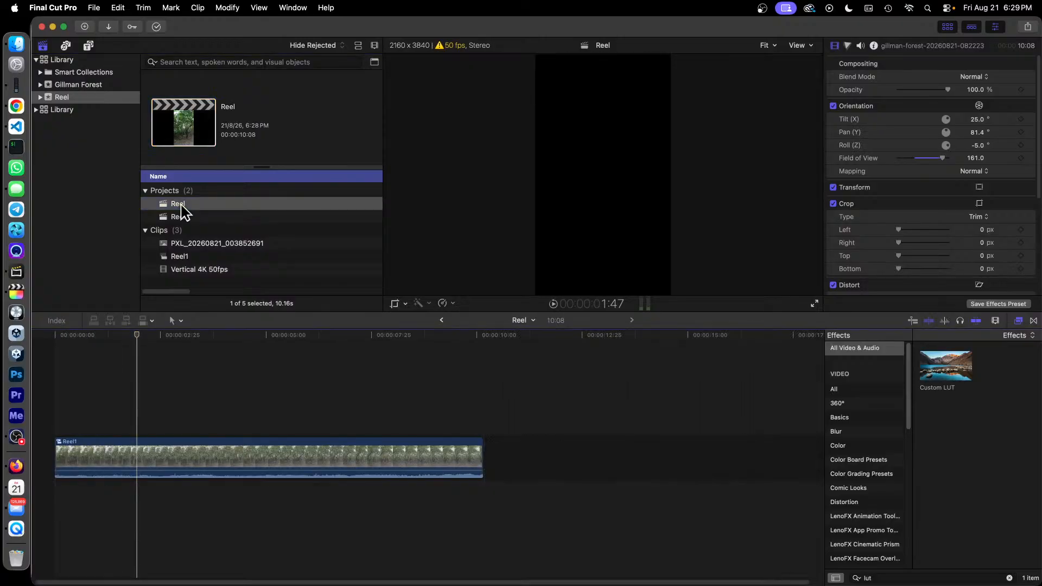
left_click(214, 216)
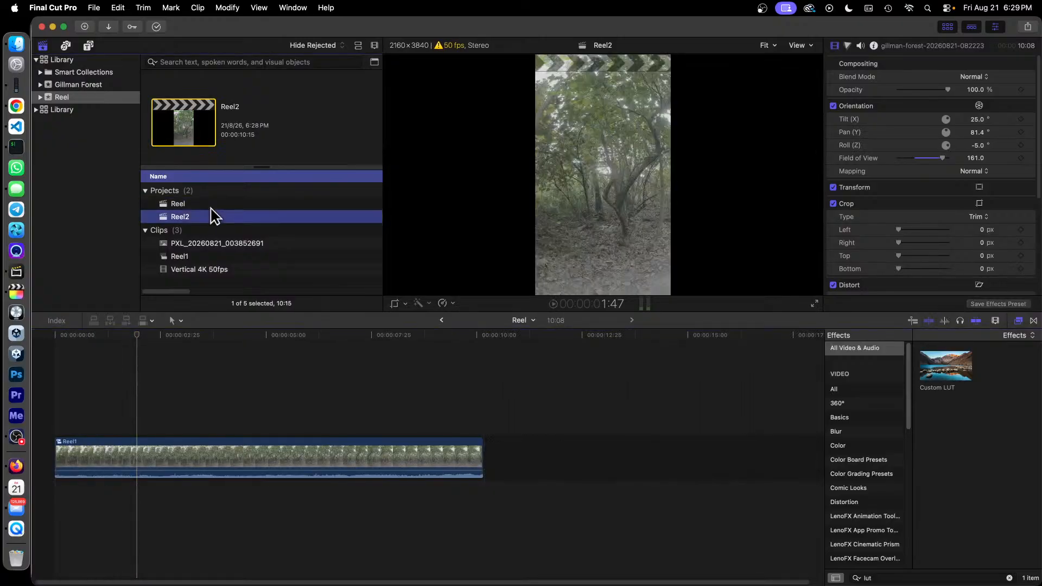
left_click(169, 204)
left_click(112, 361)
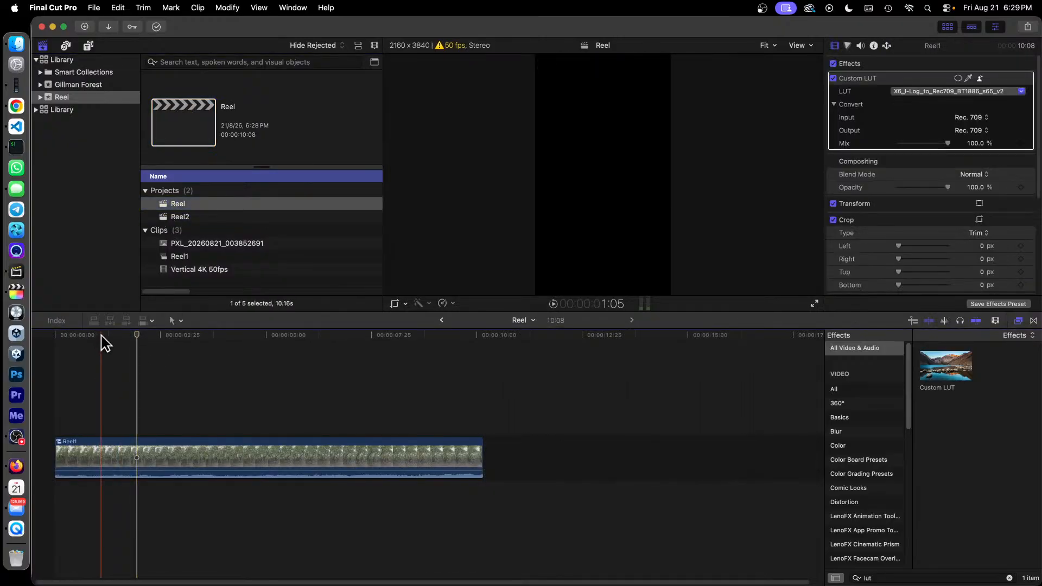
Step: Play the Reel project full screen from about 1:43, and check its image at about 3:46 in the timeline
left_click(132, 335)
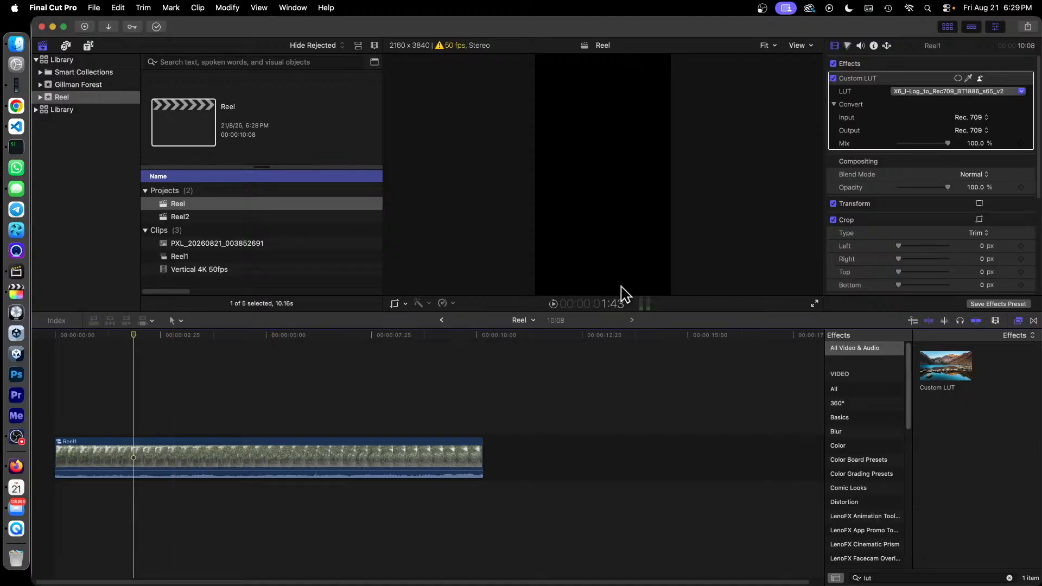
left_click(817, 305)
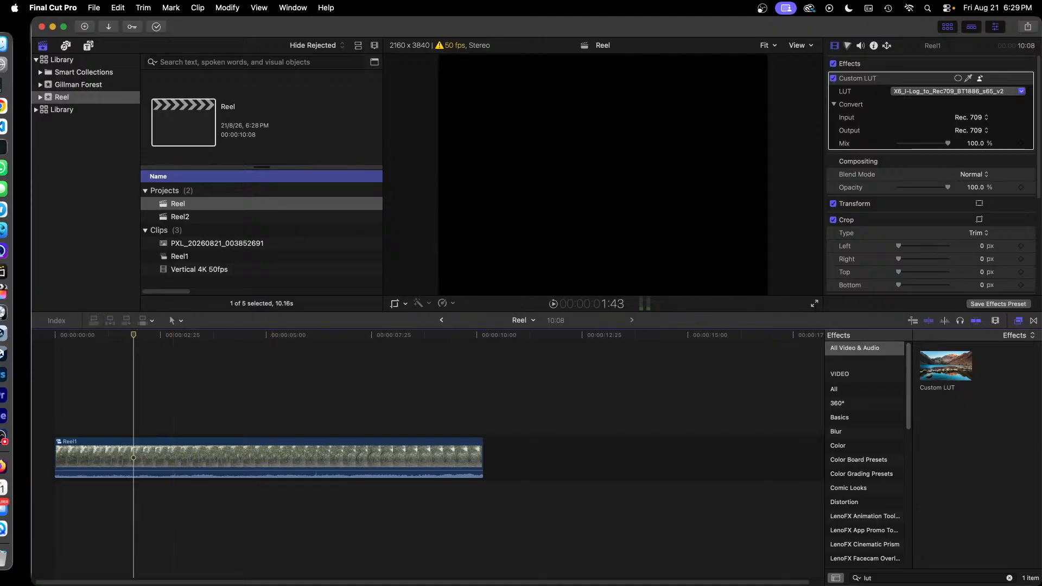
key("Escape")
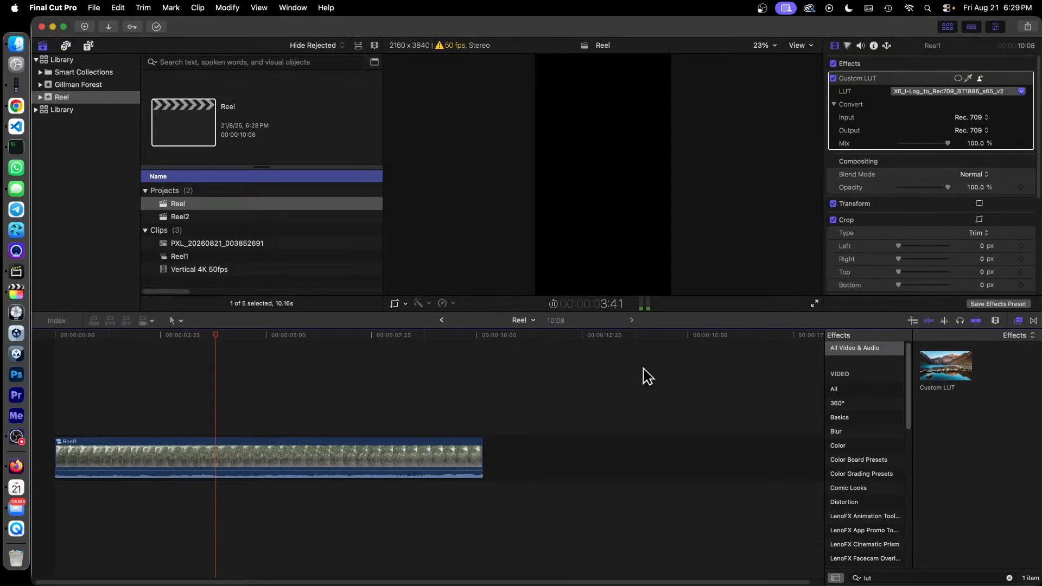
key("space")
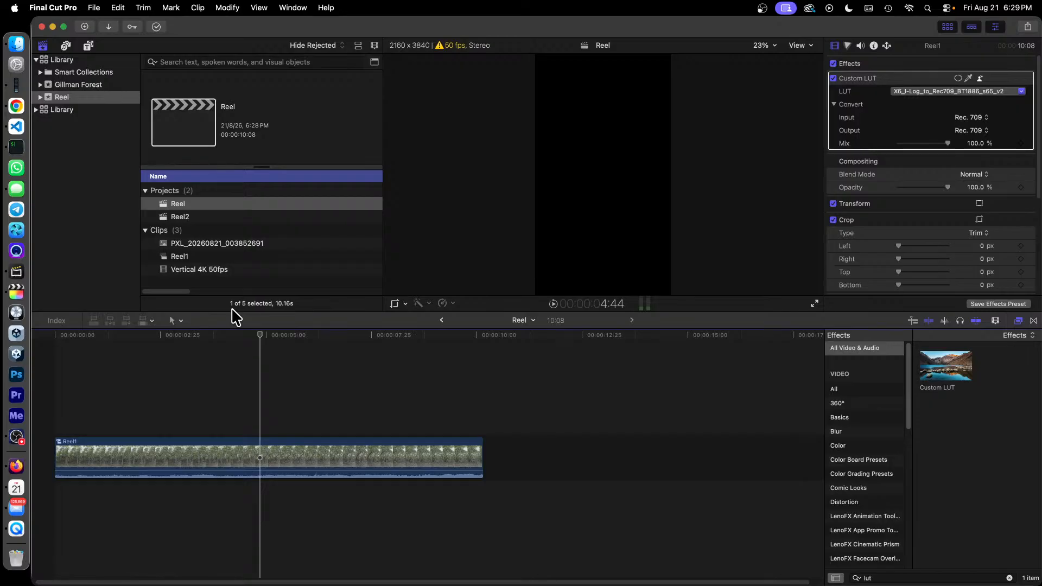
left_click(220, 336)
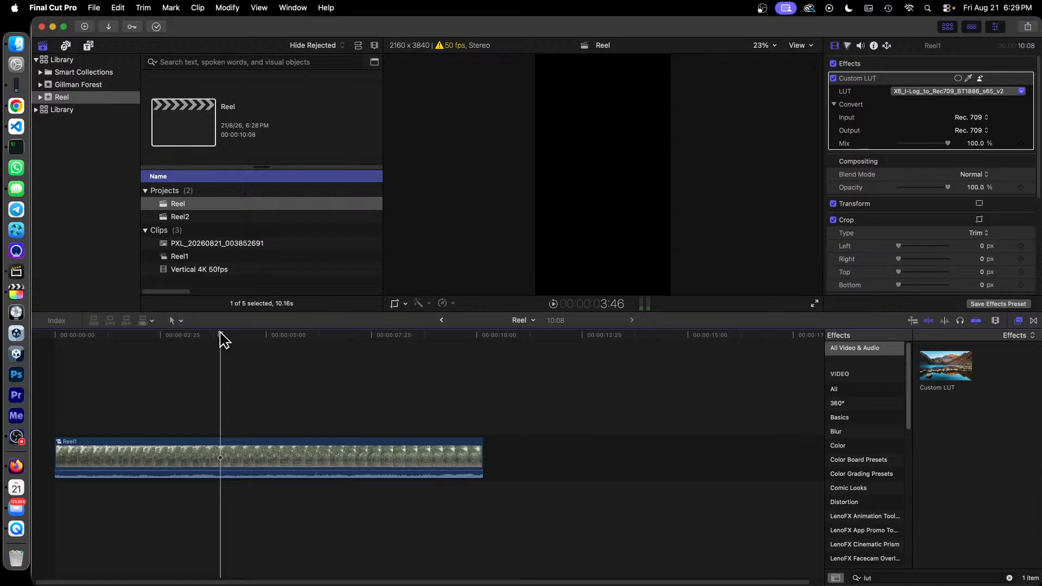
Step: Quit and relaunch Final Cut Pro, reopen the Reel project and check its image at about 2:07
key("super+q")
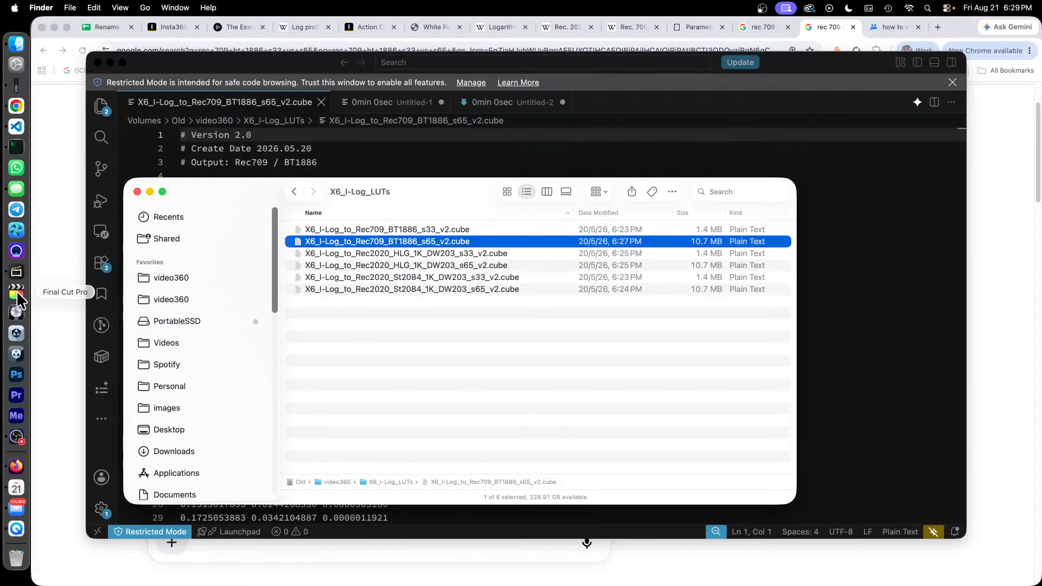
left_click(18, 297)
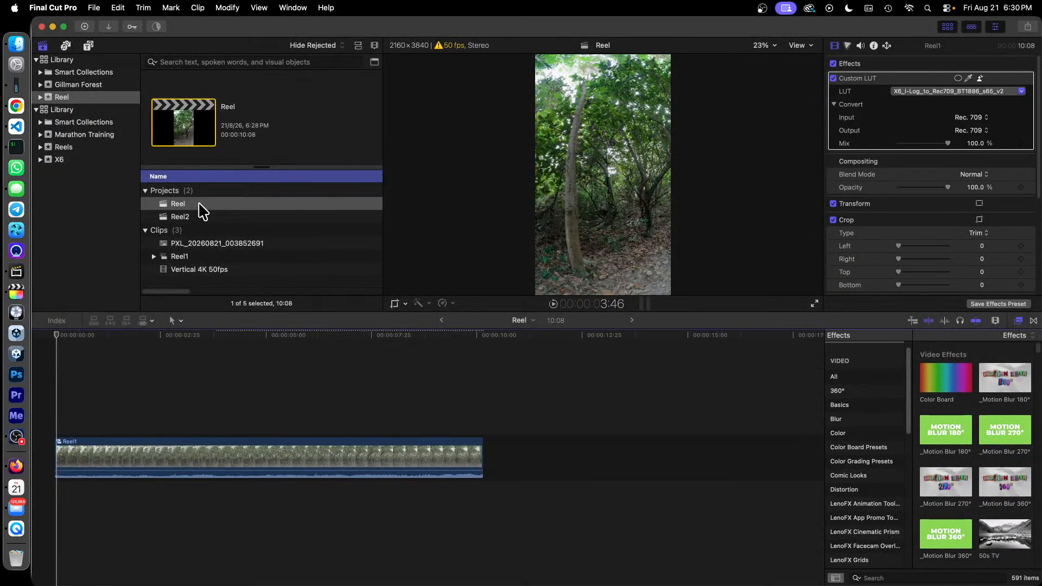
left_click(179, 204)
double_click(182, 209)
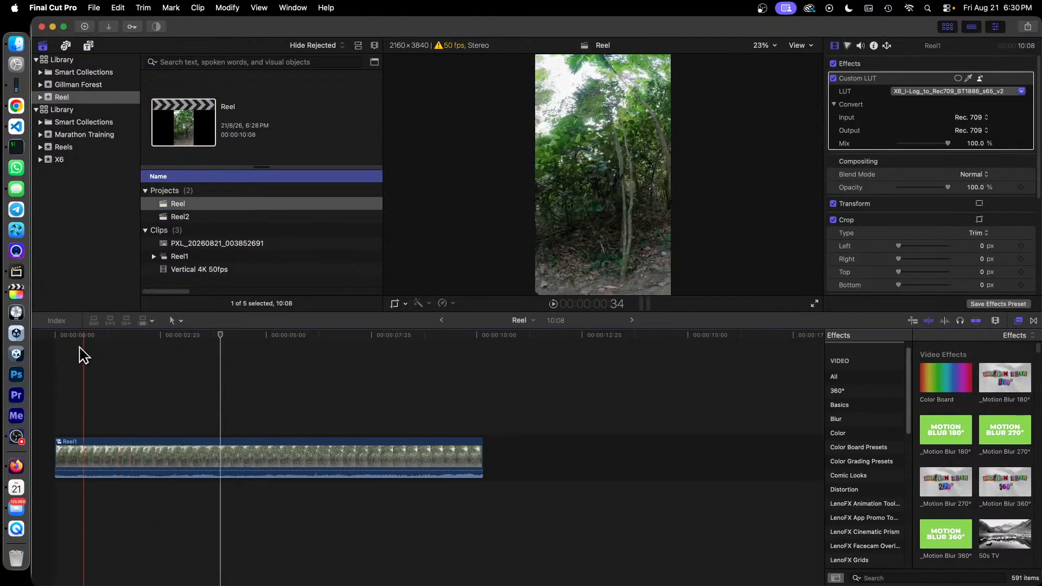
left_click(145, 342)
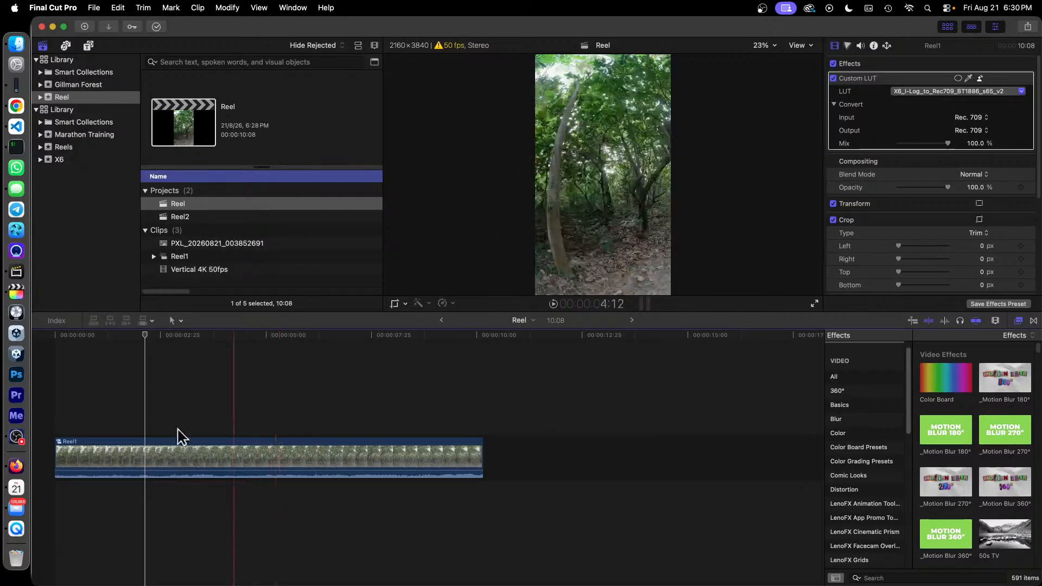
double_click(185, 218)
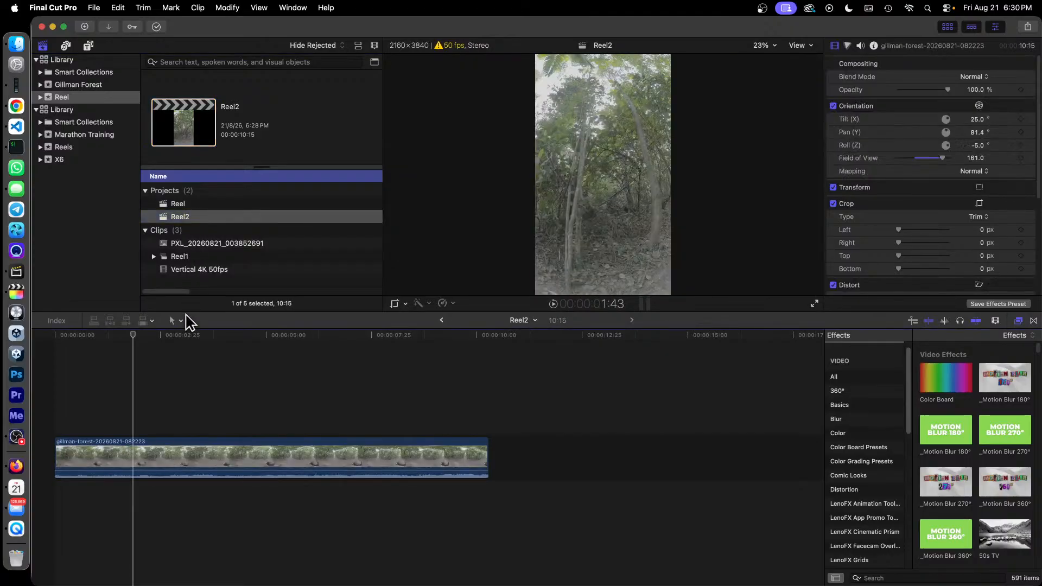
left_click(228, 452)
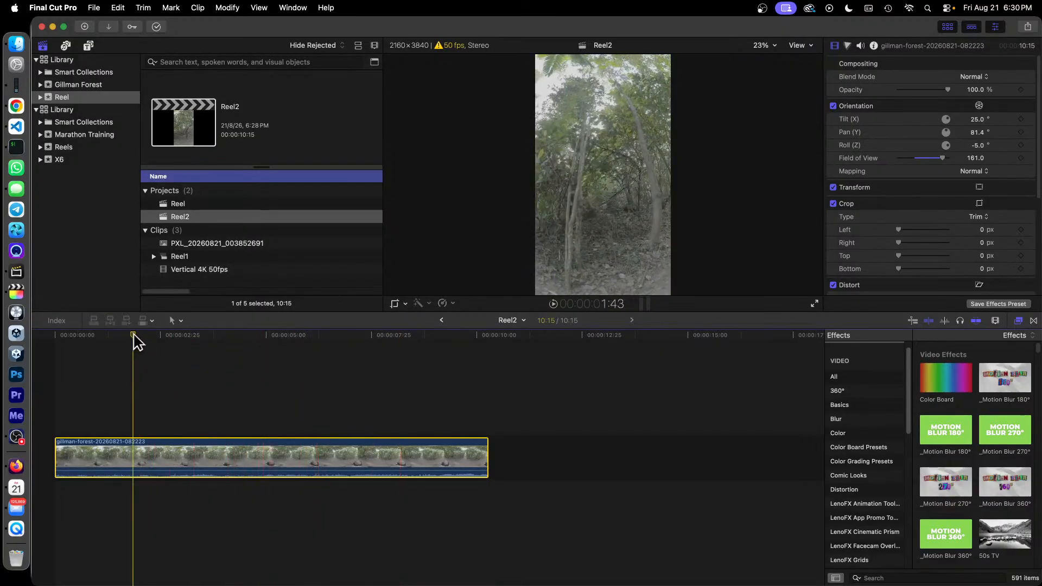
left_click_drag(133, 335, 147, 338)
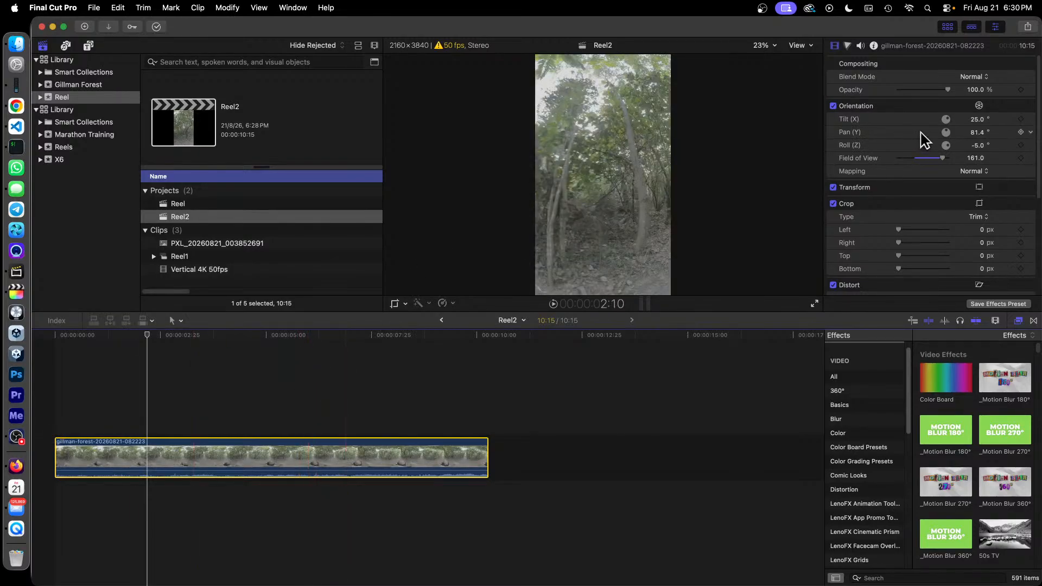
scroll(902, 391, "up", 1)
left_click(873, 351)
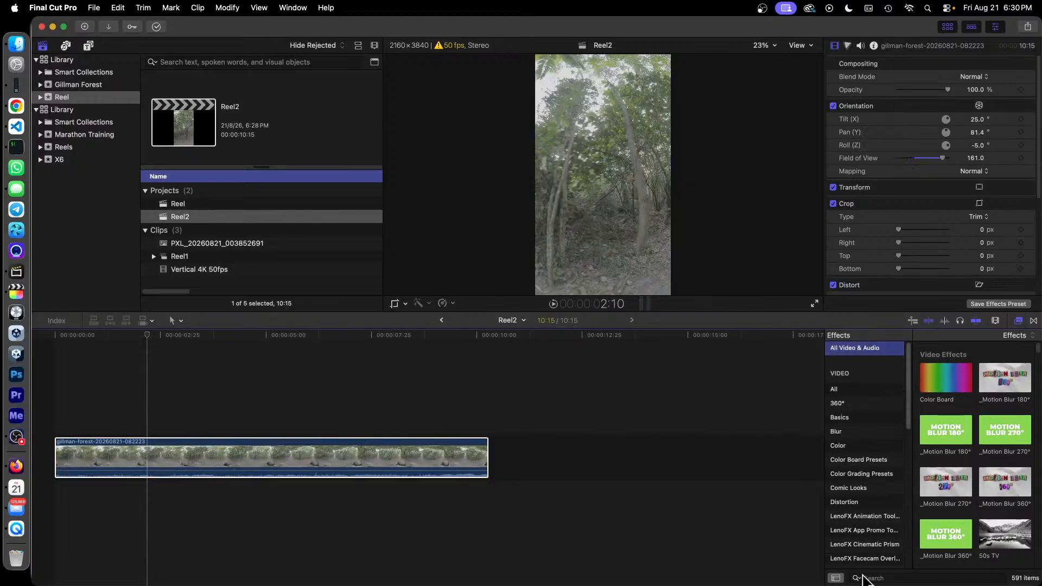
left_click(884, 578)
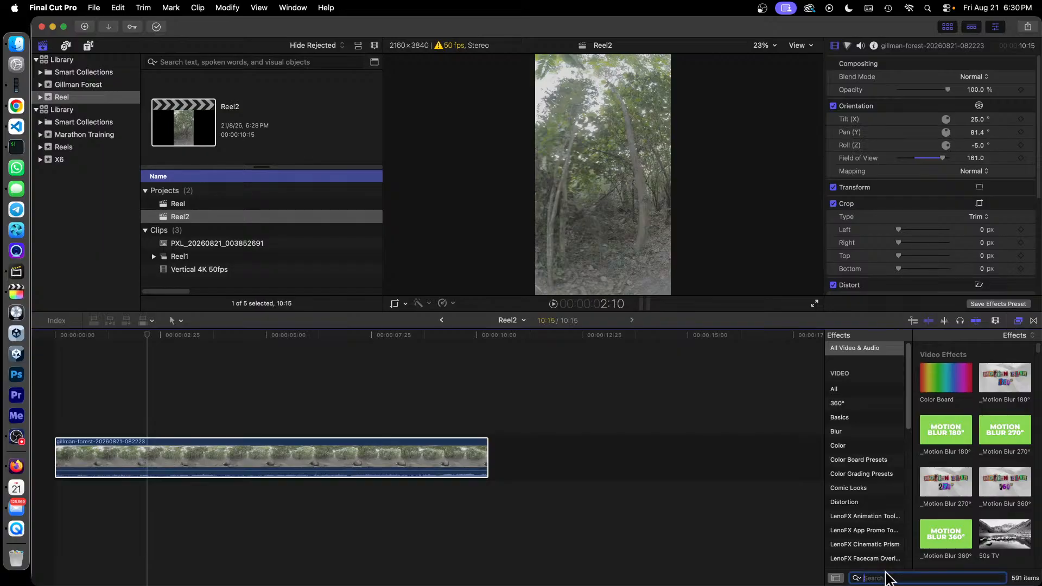
type("lut")
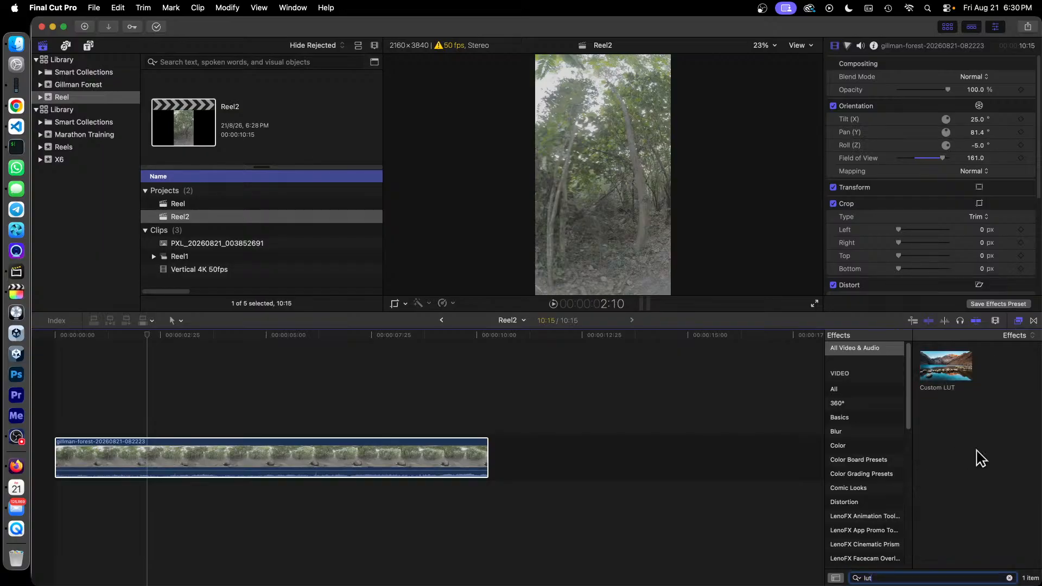
left_click_drag(946, 372, 248, 447)
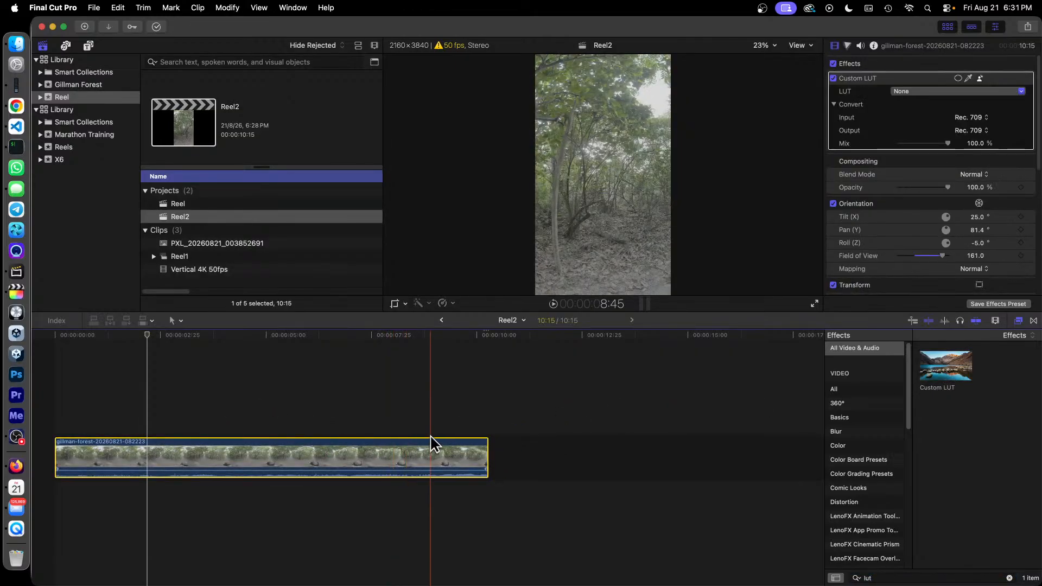
left_click(946, 92)
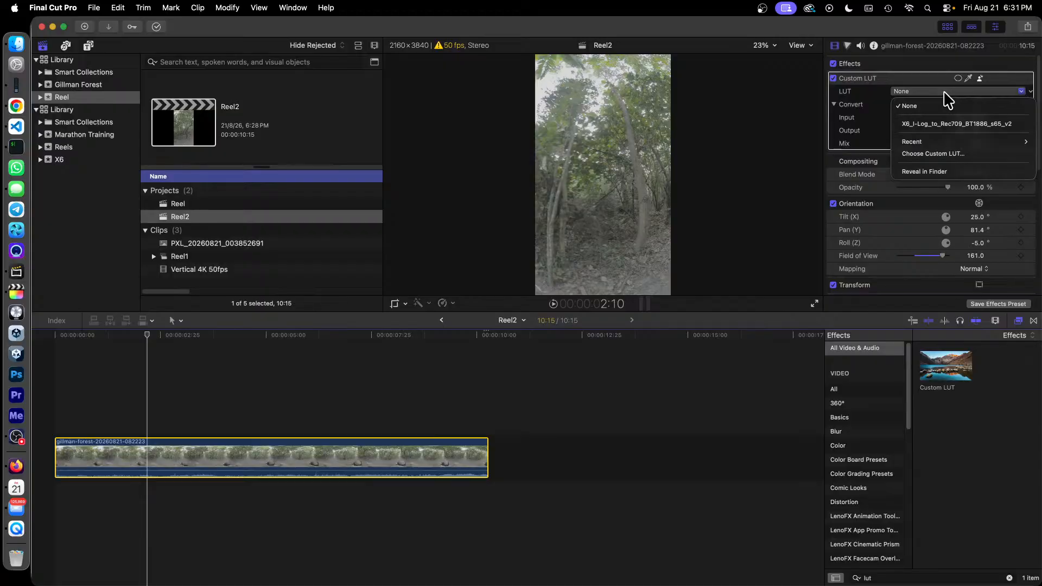
left_click(954, 124)
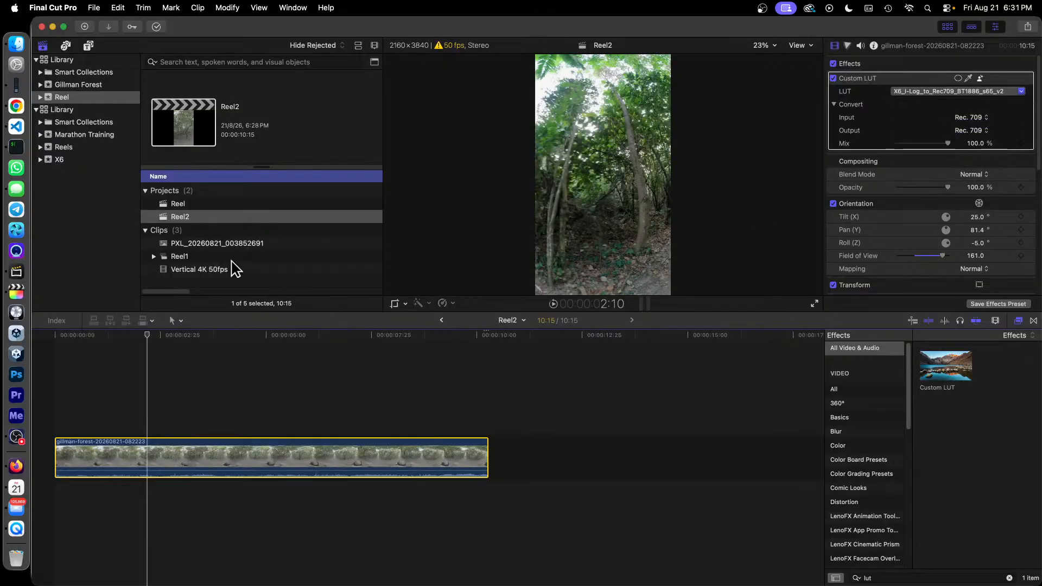
Step: Switch between the Reel and Reel2 timelines to compare the LUT result on the compound clip and on the direct clip
left_click(179, 206)
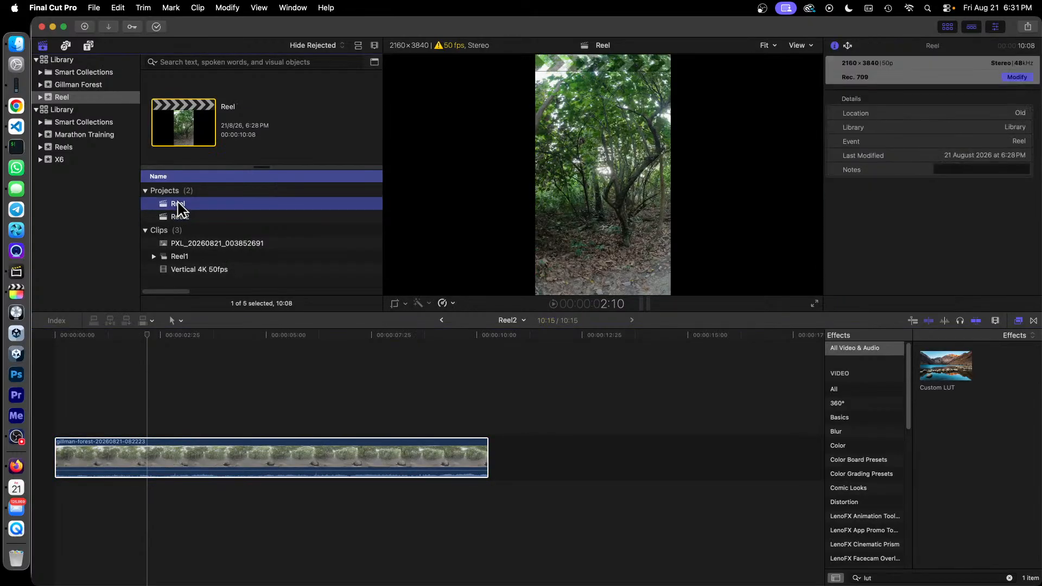
left_click(181, 217)
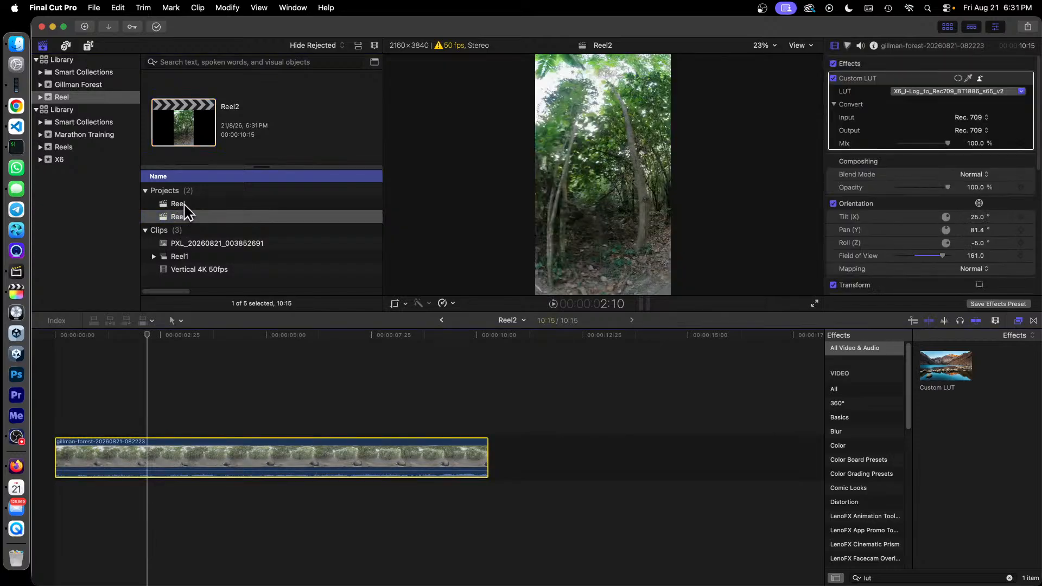
left_click(184, 205)
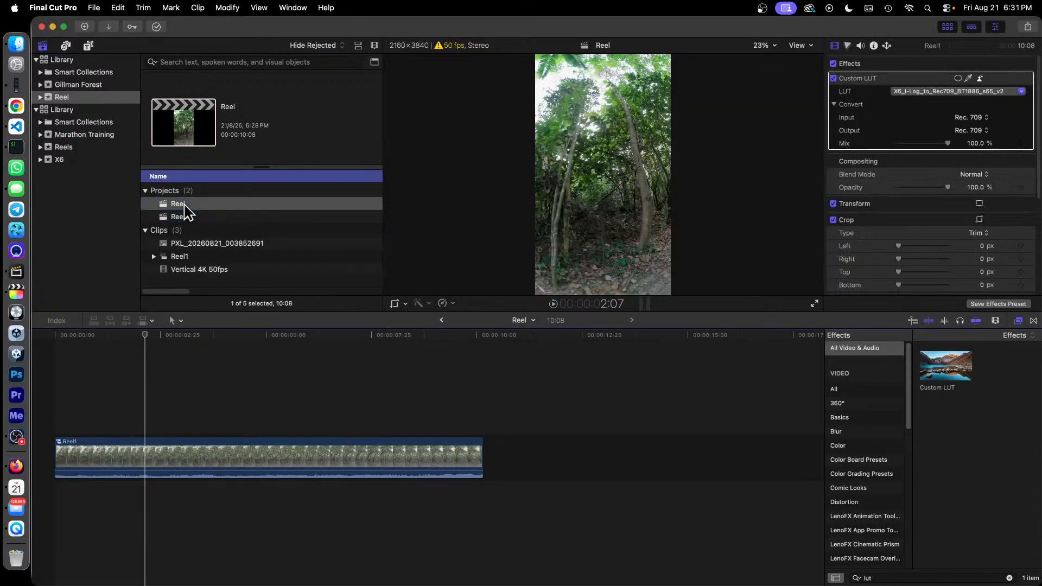
double_click(185, 216)
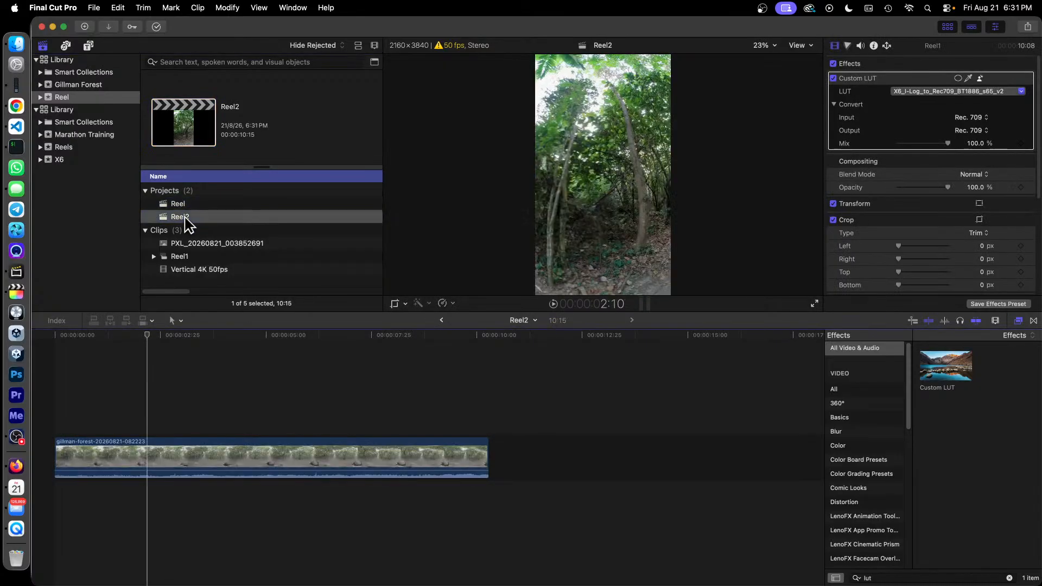
double_click(185, 204)
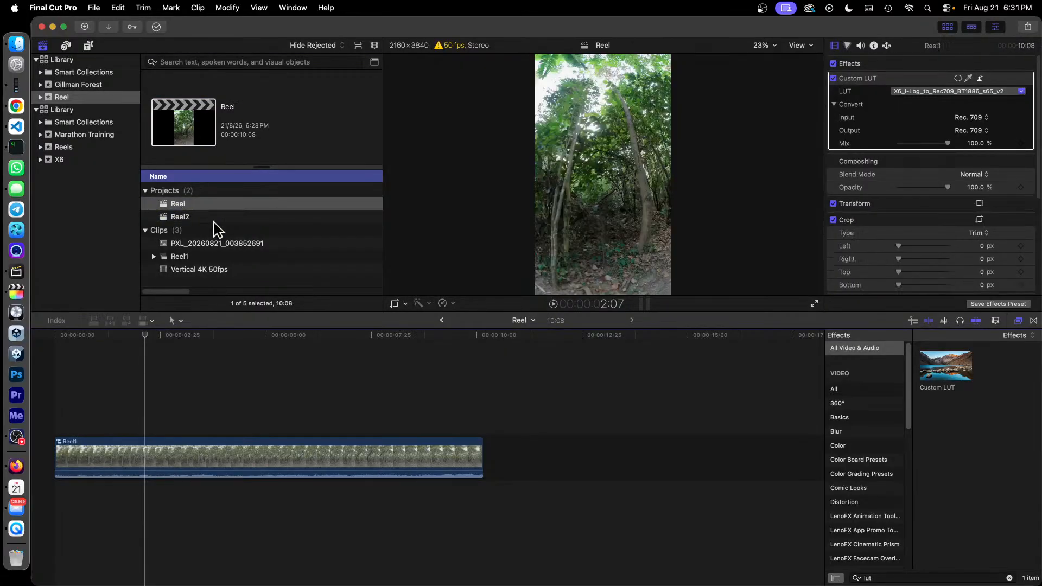
Step: Play Reel and Reel2 full screen in turn to compare their colour and image rendering
left_click(816, 305)
key("space")
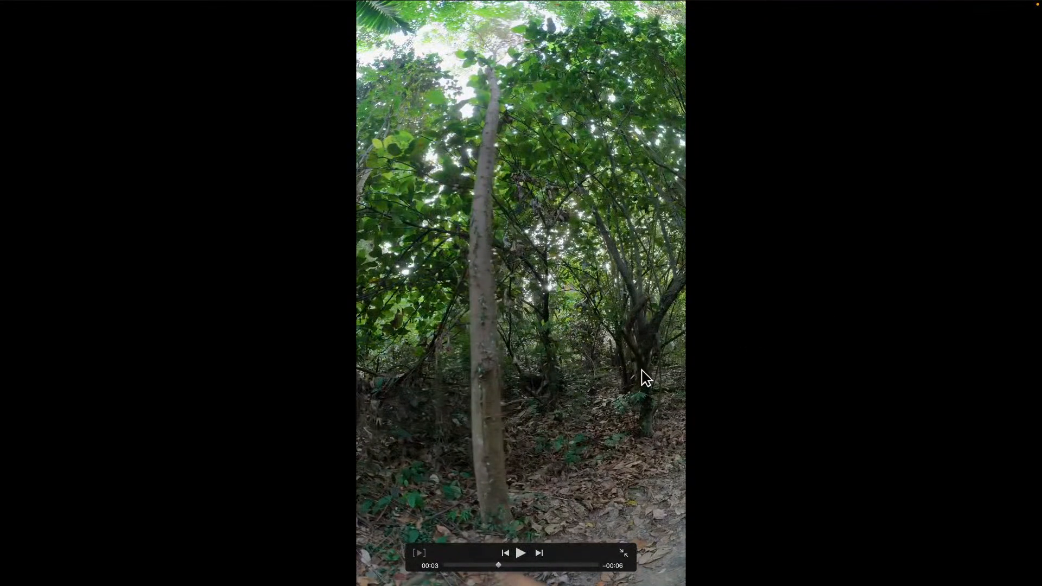
key("Escape")
double_click(181, 217)
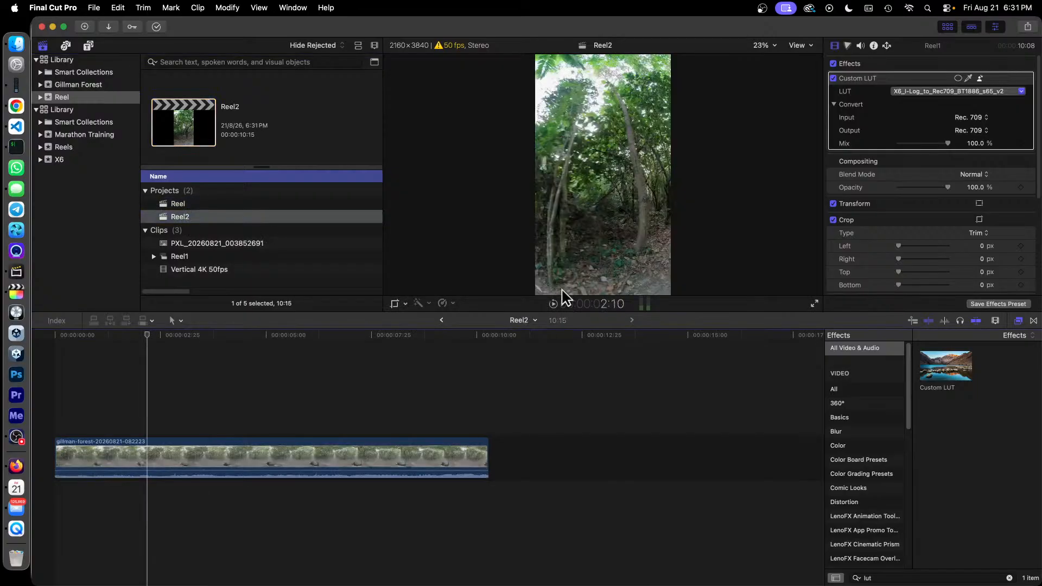
left_click(815, 303)
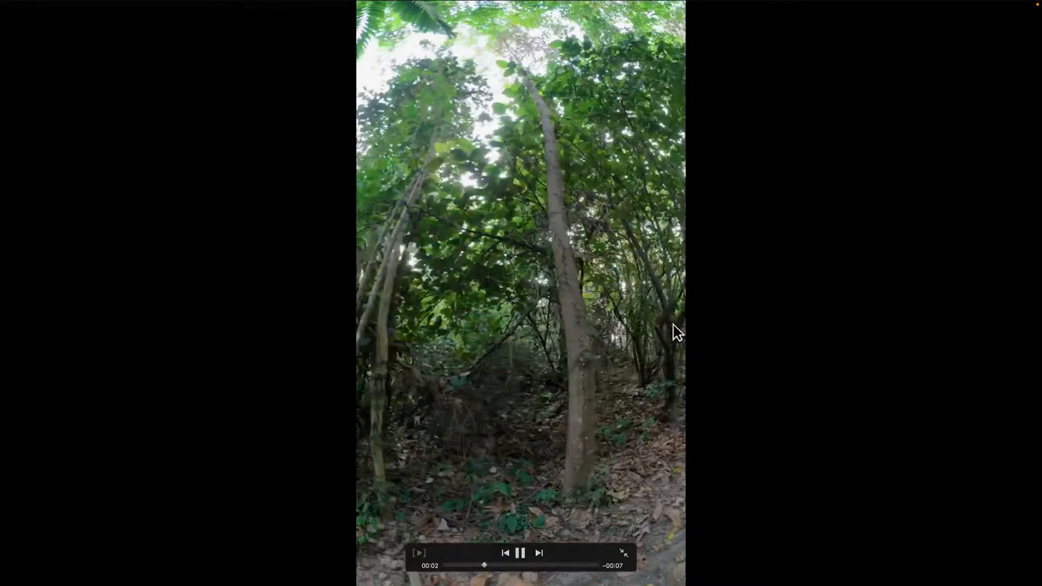
key("space")
key("Escape")
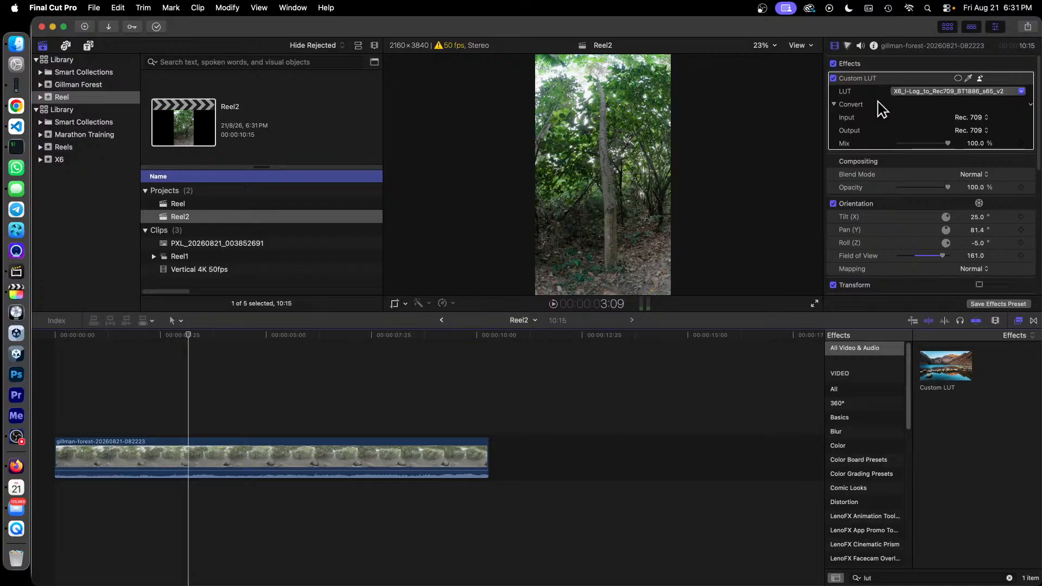
left_click(184, 203)
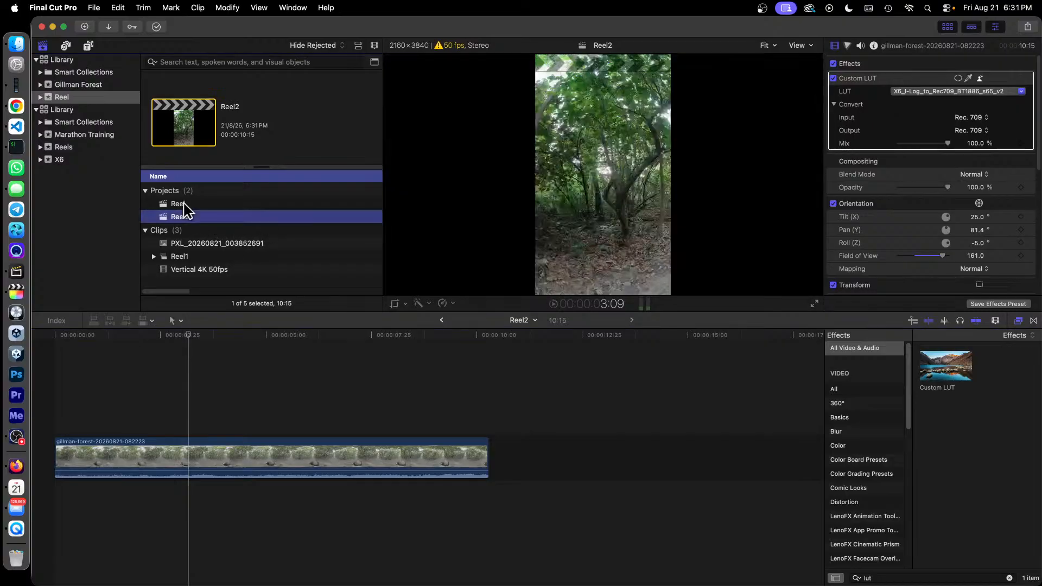
Step: Open the Reel project, park the playhead at 2:18 and apply Enhance Light and Color to the Reel1 compound clip
double_click(184, 204)
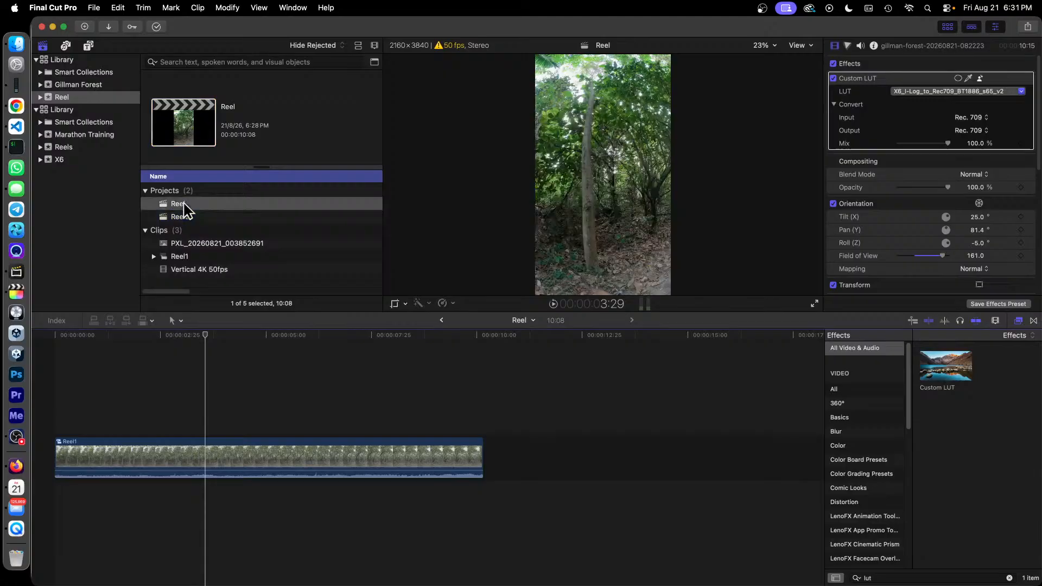
left_click(156, 337)
left_click_drag(156, 335, 155, 335)
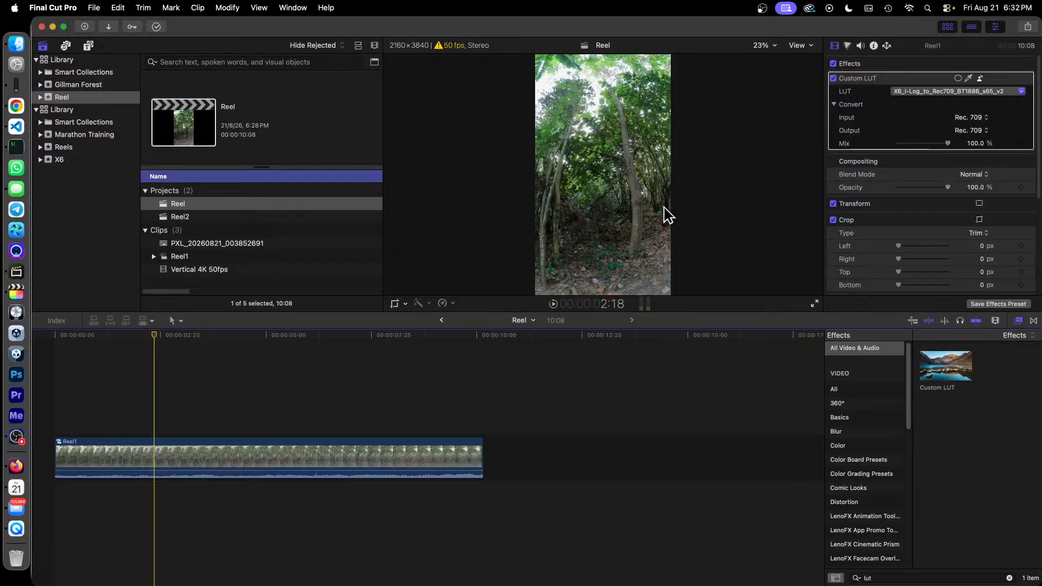
left_click(848, 46)
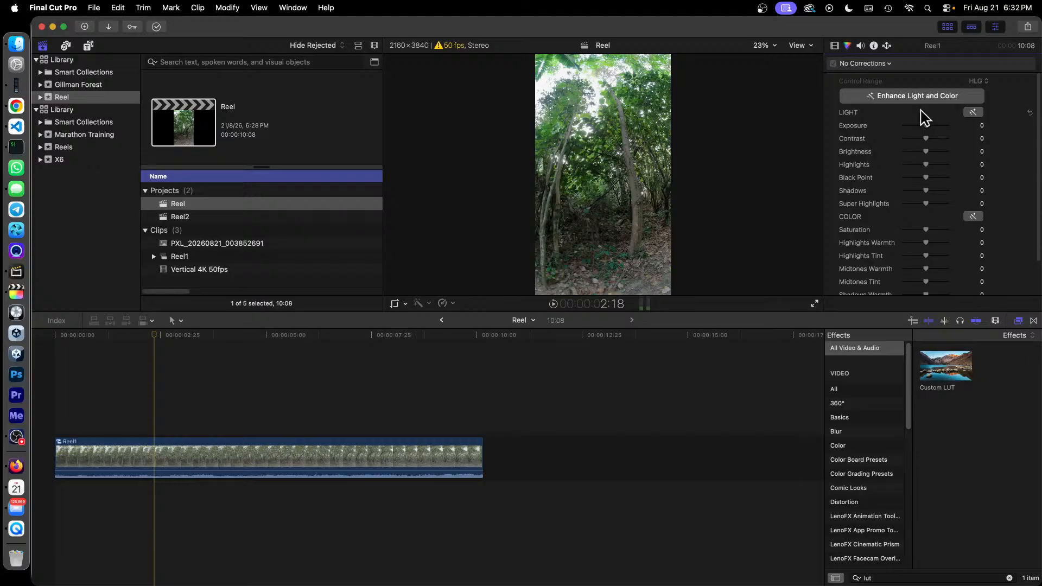
left_click(323, 451)
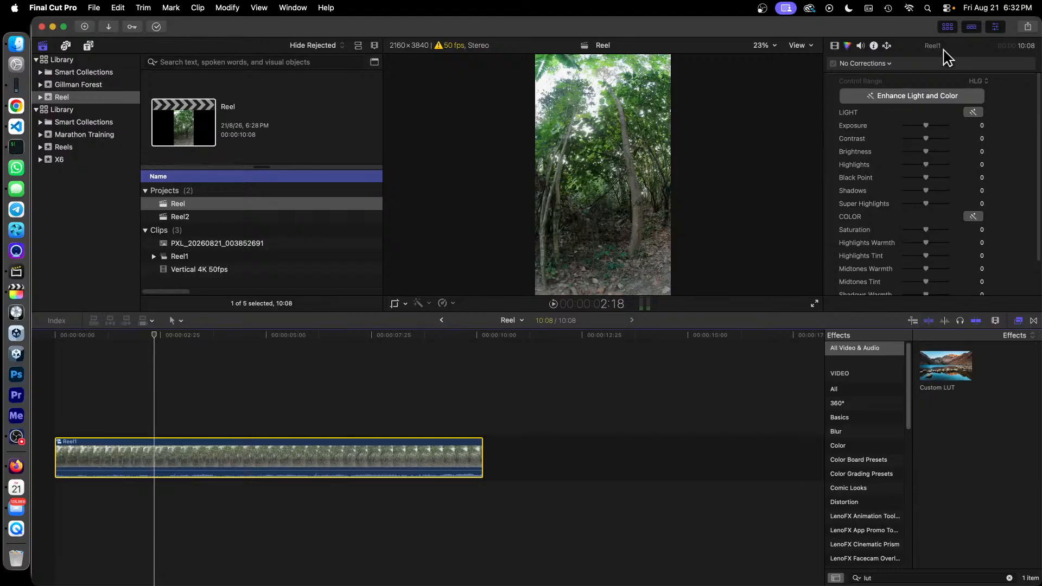
left_click(911, 103)
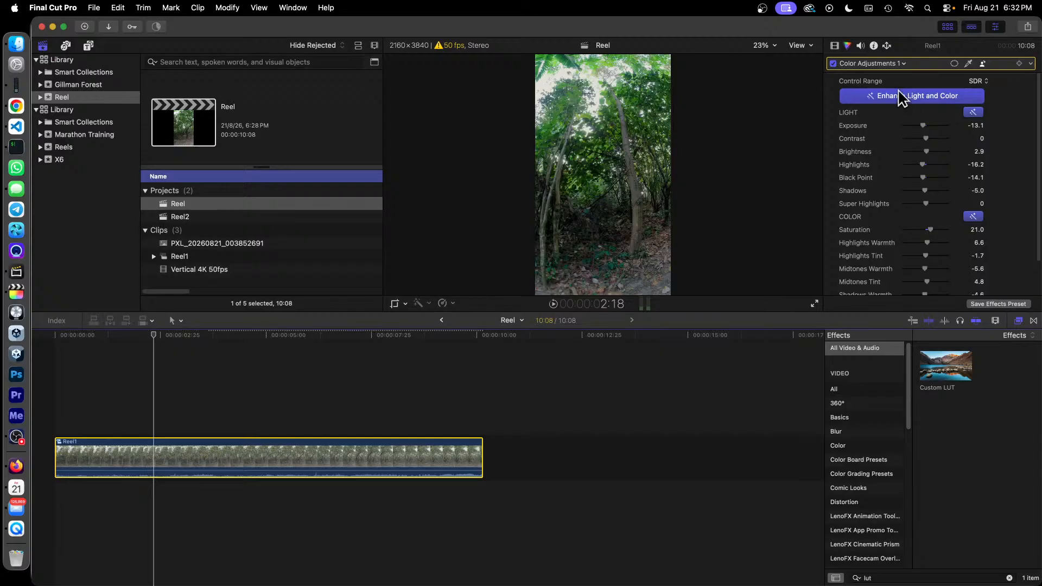
Step: Toggle the Color Adjustments 1 effect on Reel1 repeatedly to compare the image with and without it, leaving it disabled
left_click(835, 45)
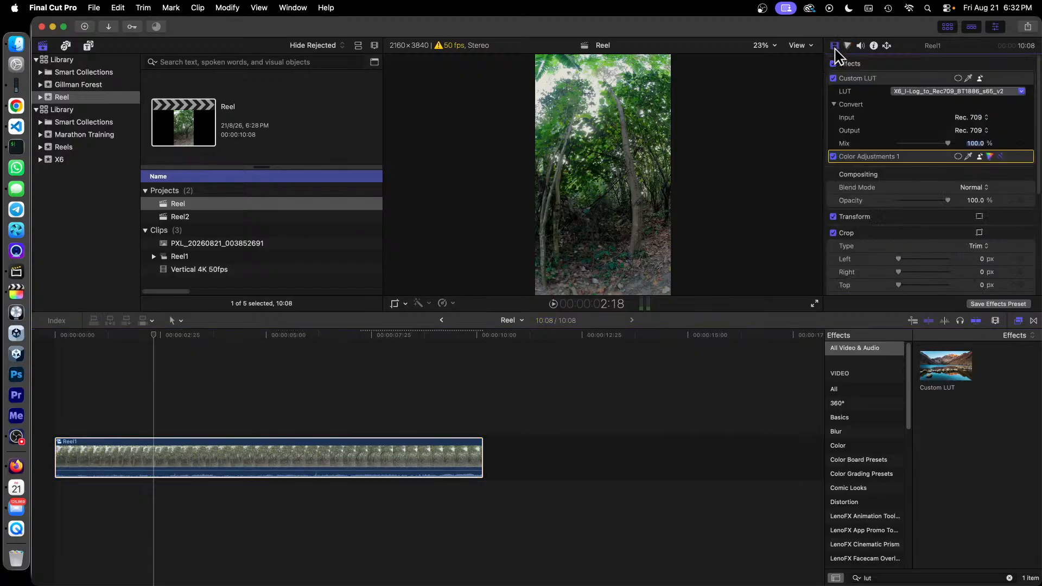
left_click(833, 156)
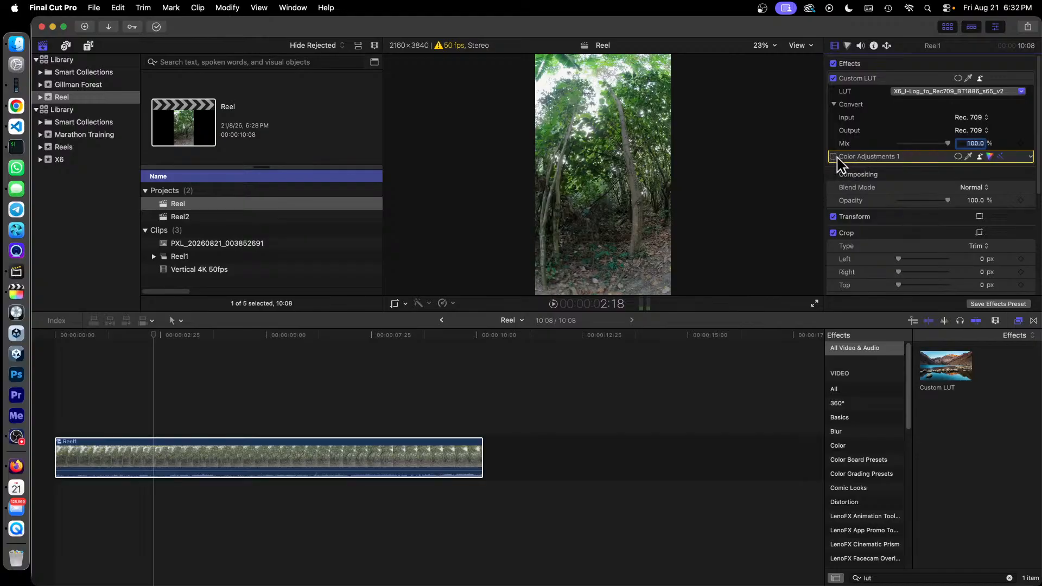
left_click(838, 158)
left_click(834, 156)
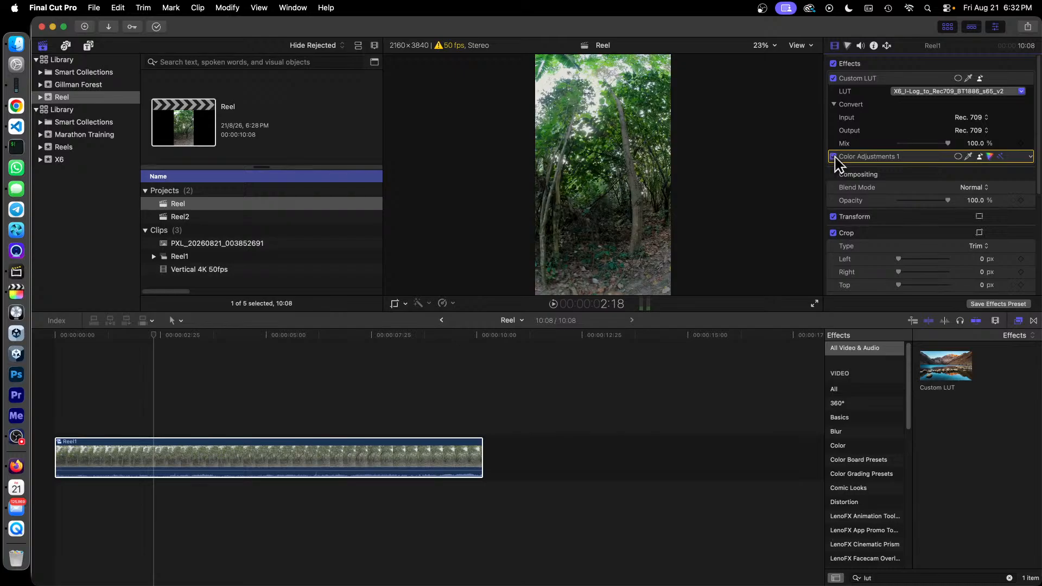
left_click(834, 157)
left_click(834, 157)
left_click(834, 157)
left_click(833, 157)
left_click(834, 157)
left_click(833, 157)
left_click(834, 157)
left_click(834, 157)
left_click(834, 157)
left_click(834, 157)
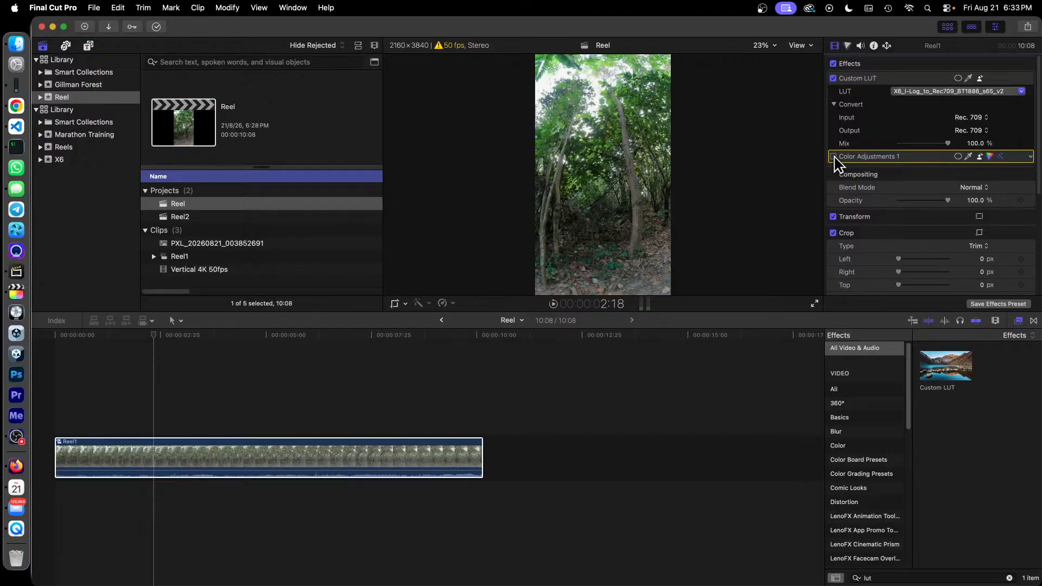
left_click(834, 157)
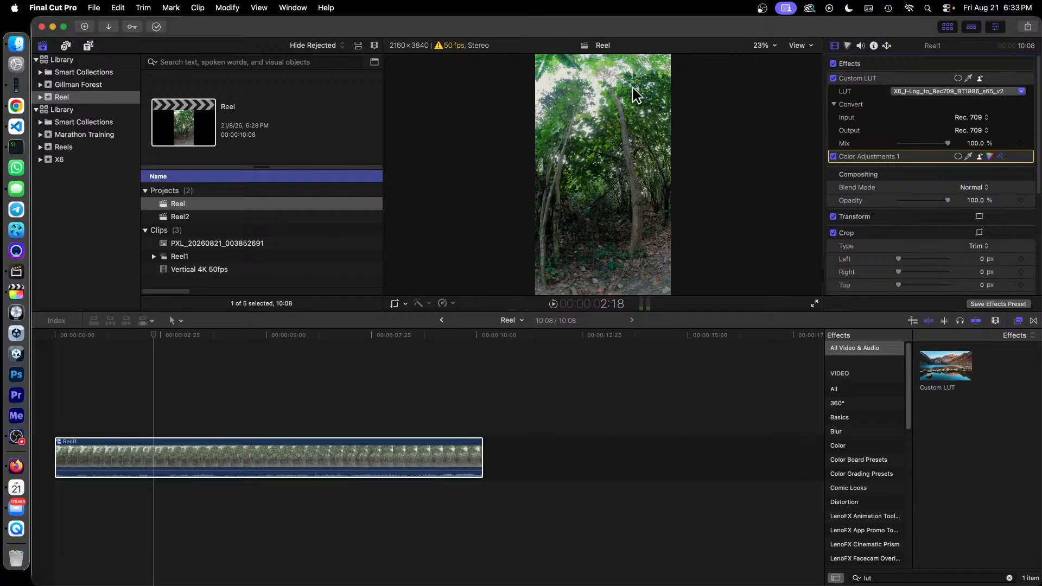
left_click(834, 157)
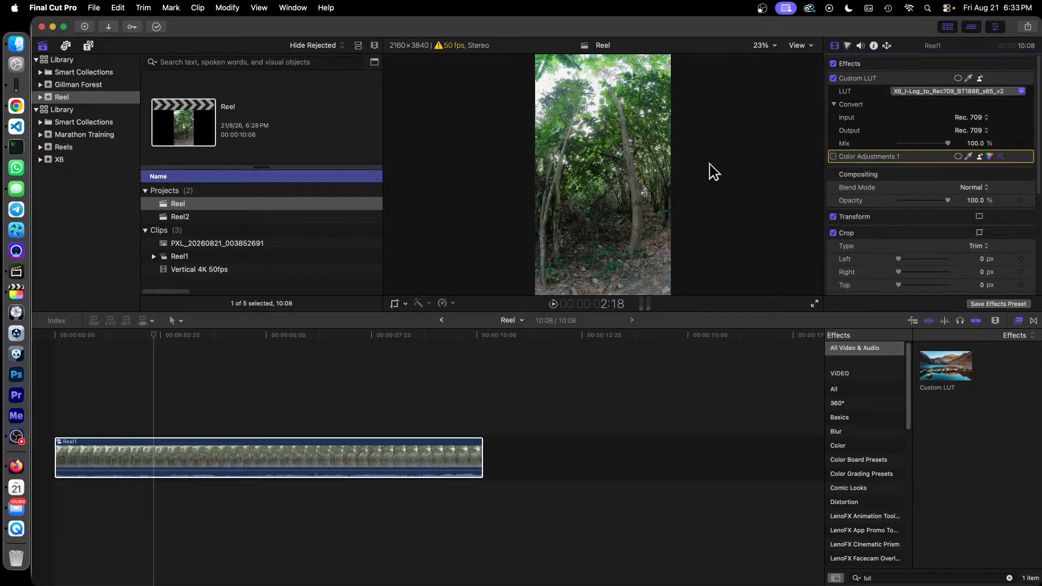
Step: Try to delete the Color Adjustments 1 effect from Reel1, and undo the deletion
right_click(864, 156)
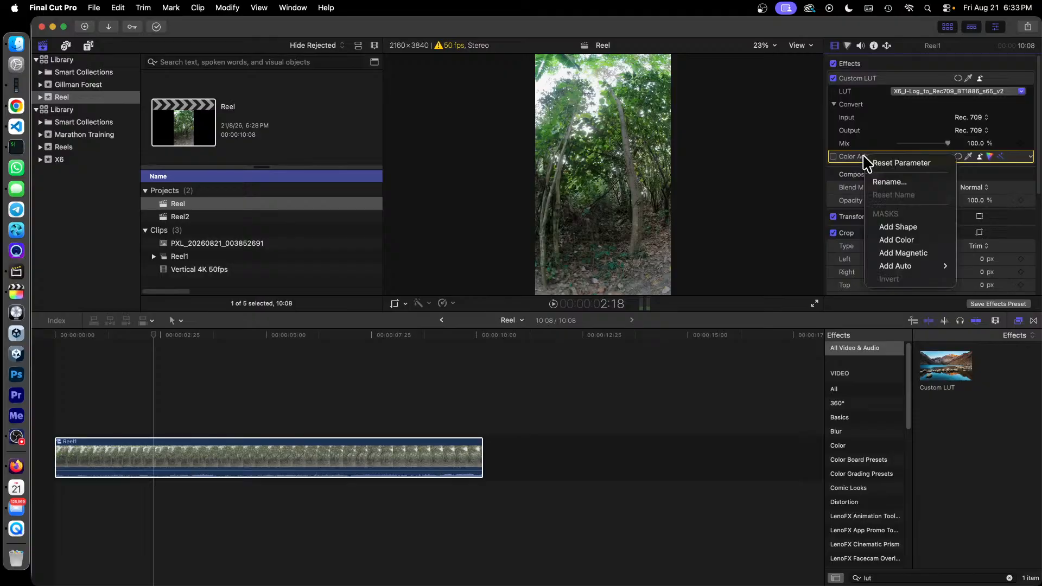
left_click(857, 158)
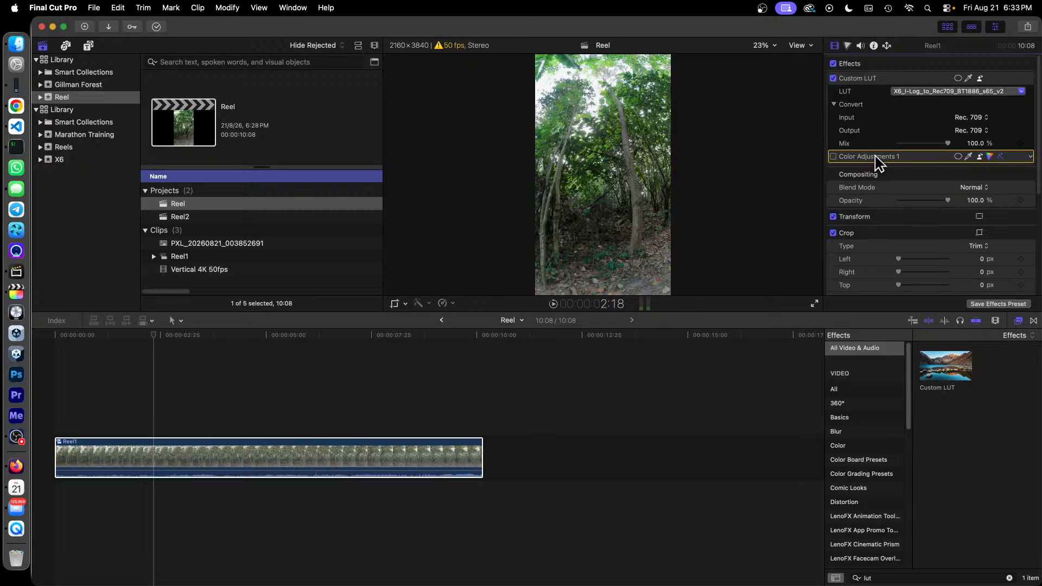
key("shift+Delete")
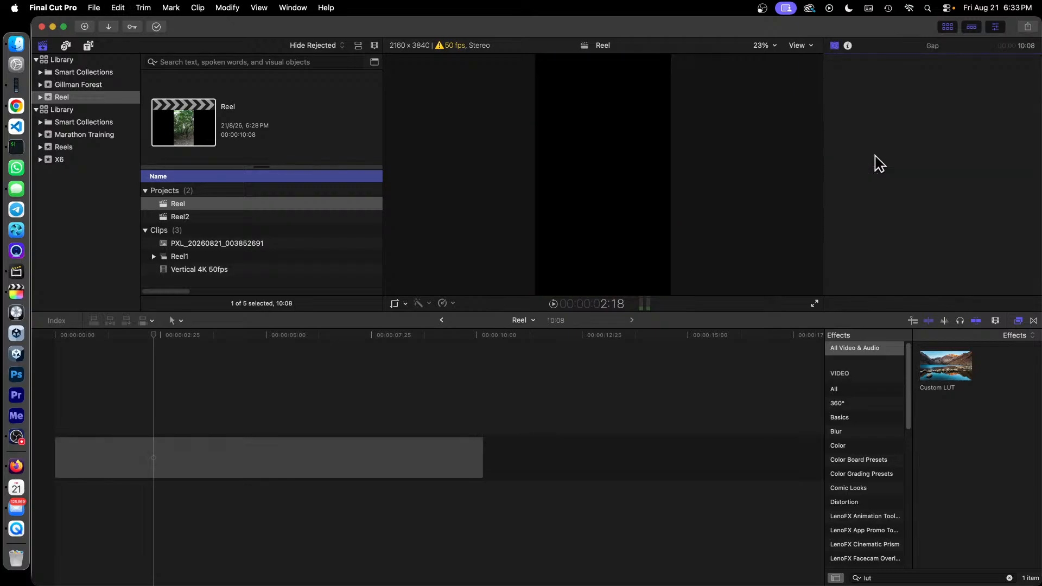
key("super+z")
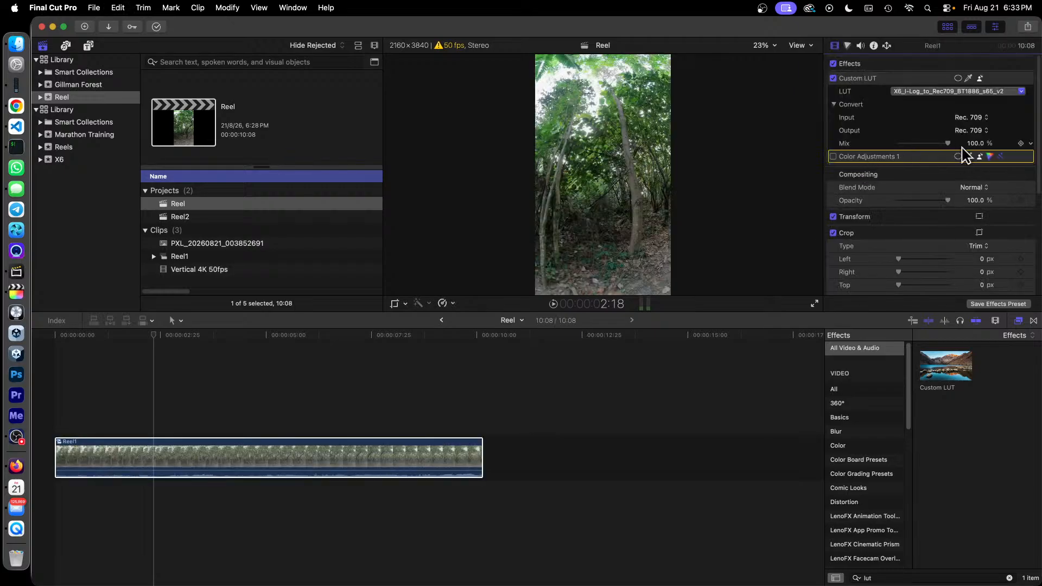
Step: Reset the parameters of the disabled Color Adjustments 1 effect on Reel1
left_click(1031, 157)
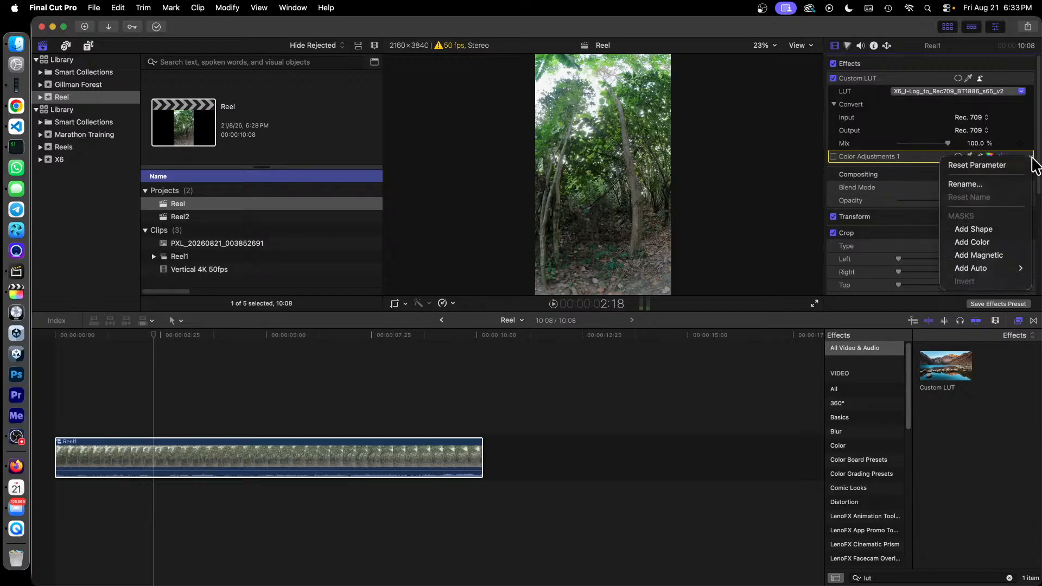
left_click(893, 158)
right_click(883, 157)
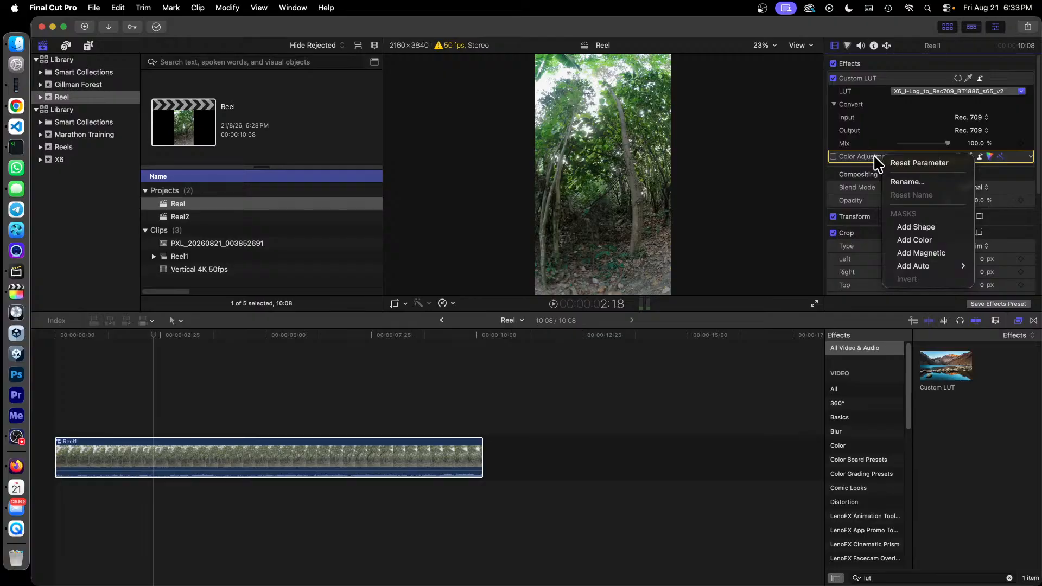
left_click(931, 163)
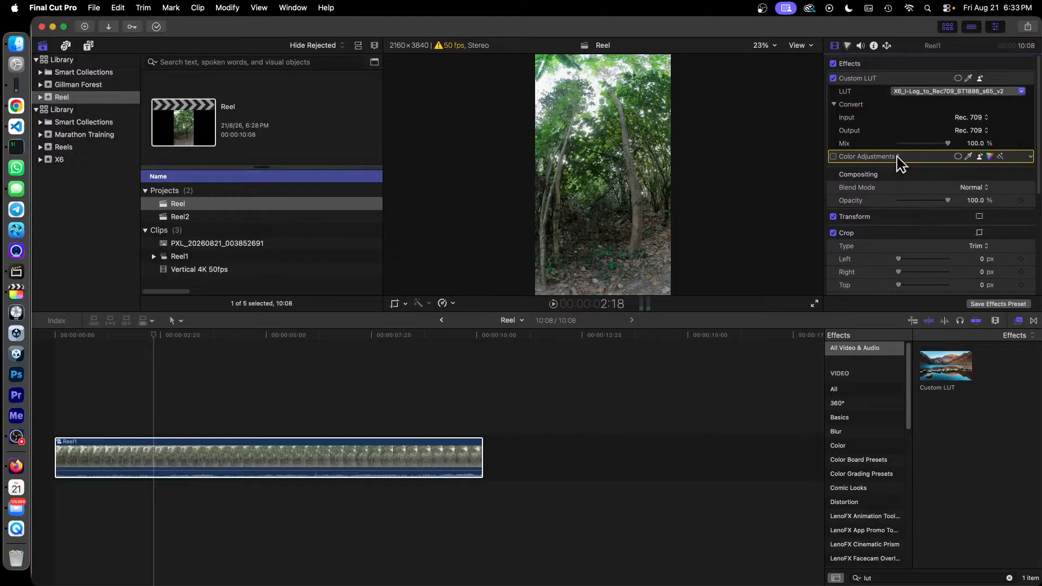
right_click(891, 163)
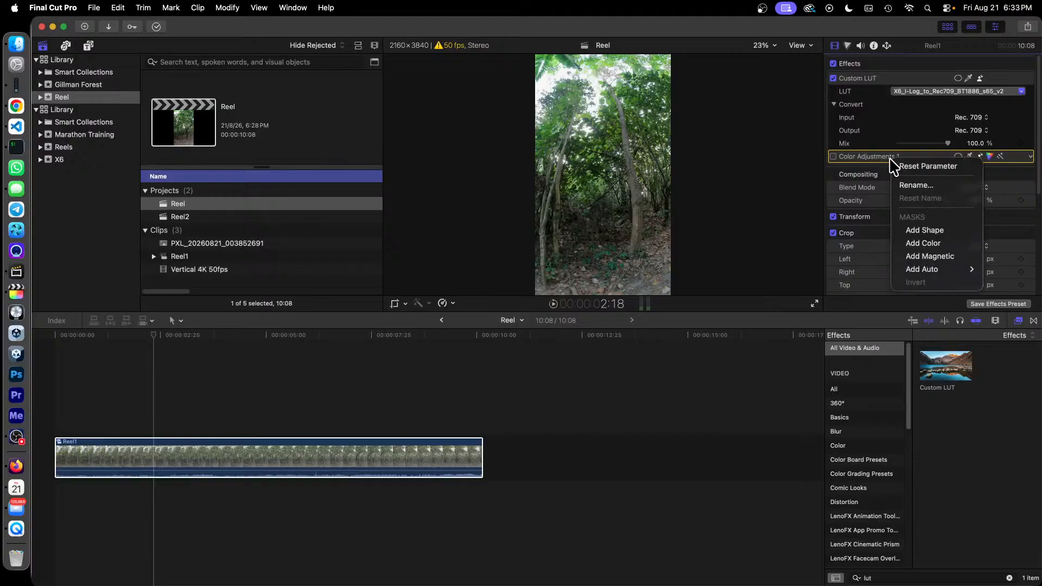
left_click(886, 31)
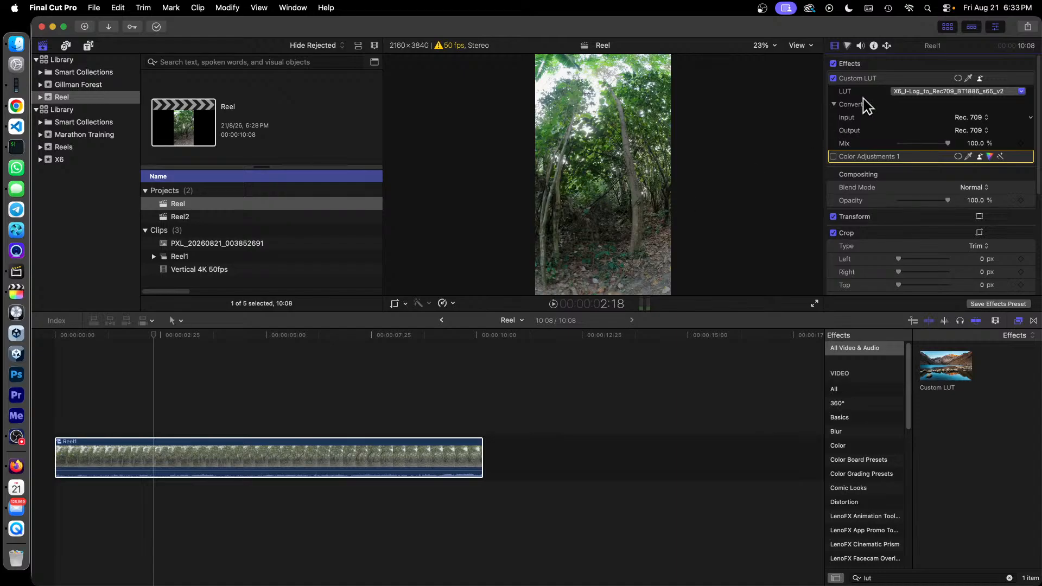
Step: Add a Color Wheels correction to the Reel1 compound clip
left_click(848, 46)
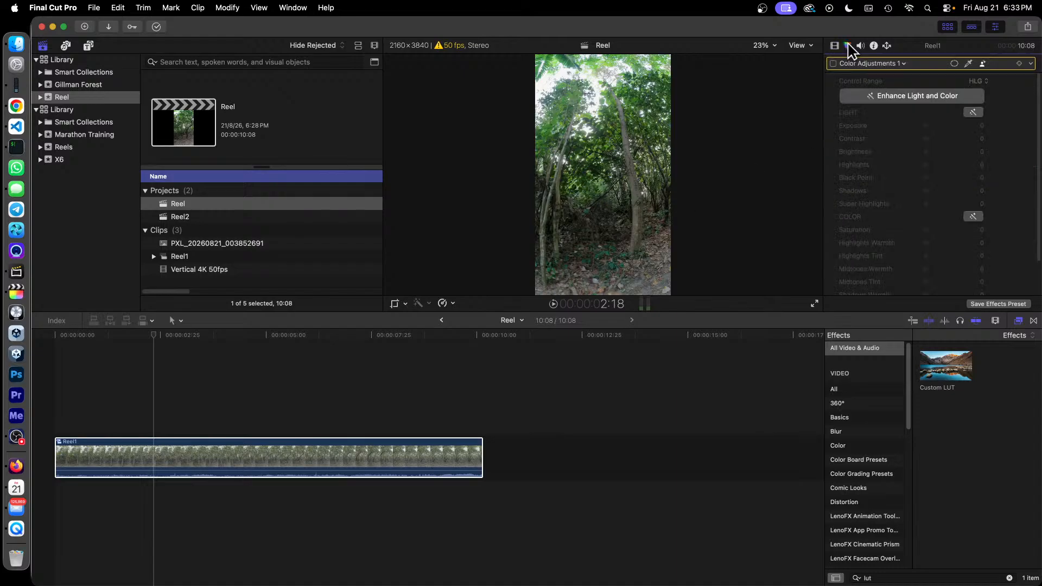
left_click(902, 63)
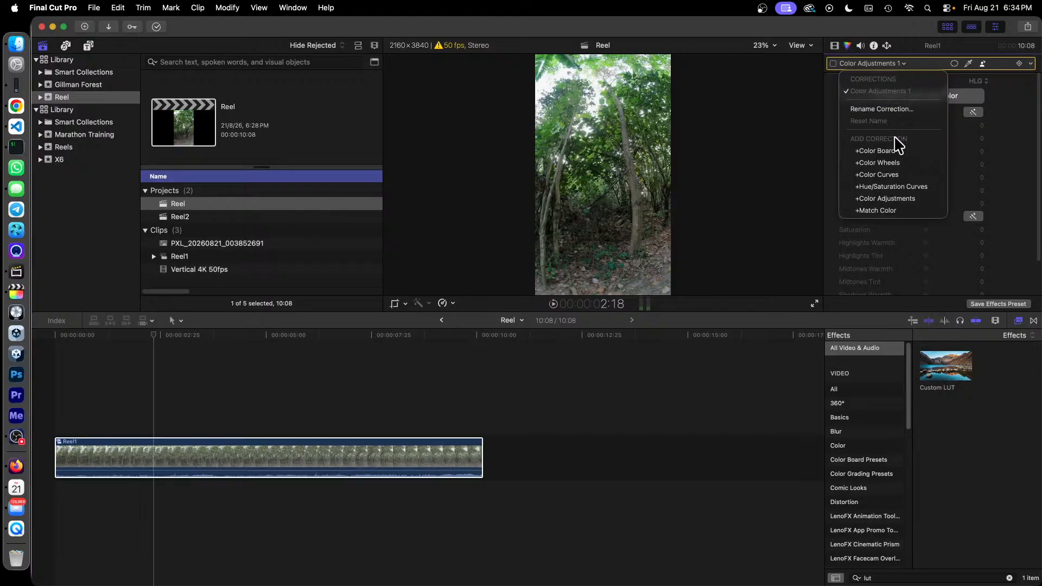
left_click(902, 165)
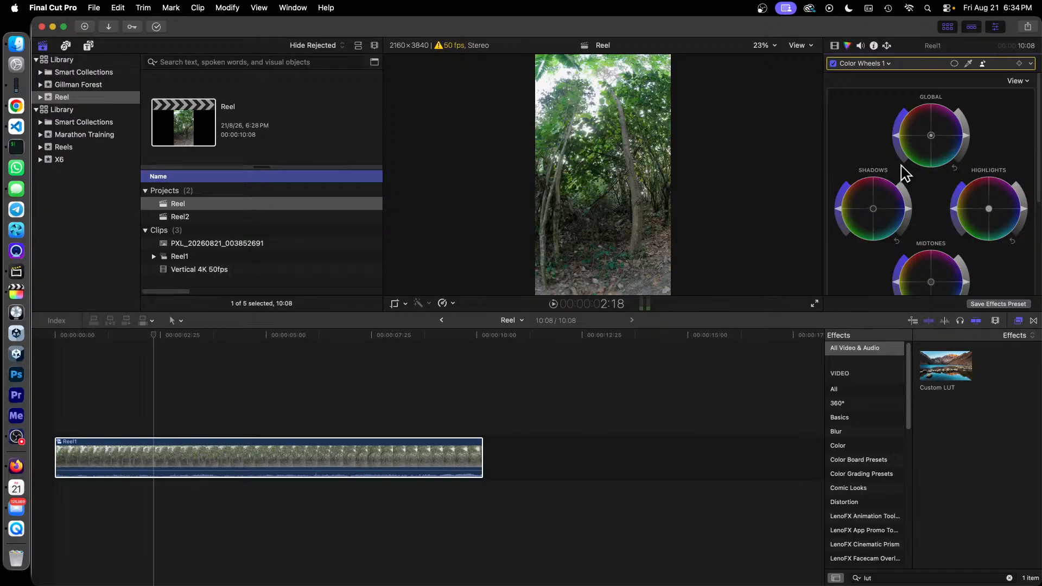
Step: Reorder Reel1's effects to compare both orders, ending with Color Wheels 1 above the Custom LUT
left_click(836, 46)
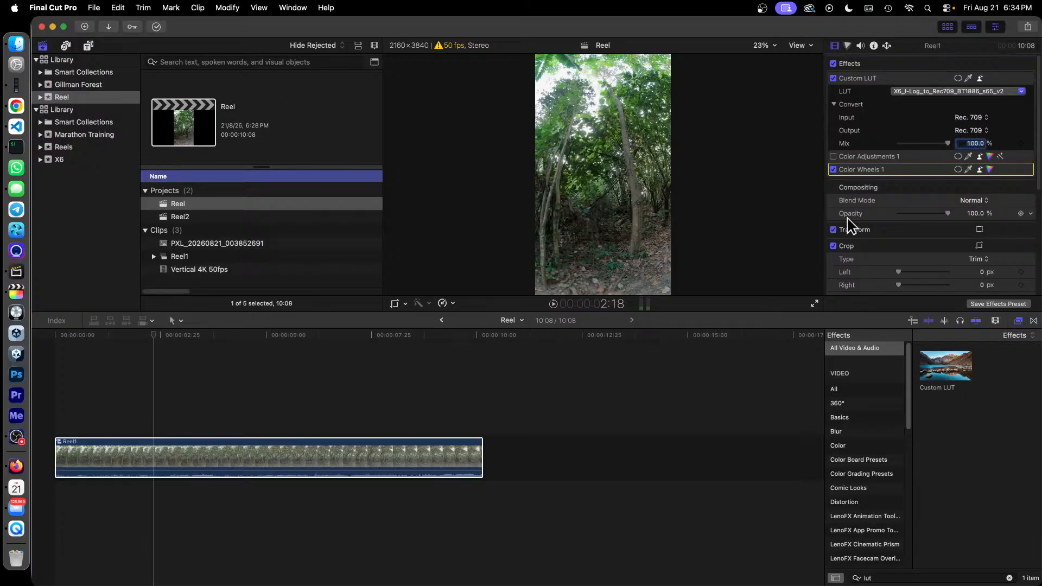
left_click_drag(871, 177, 898, 89)
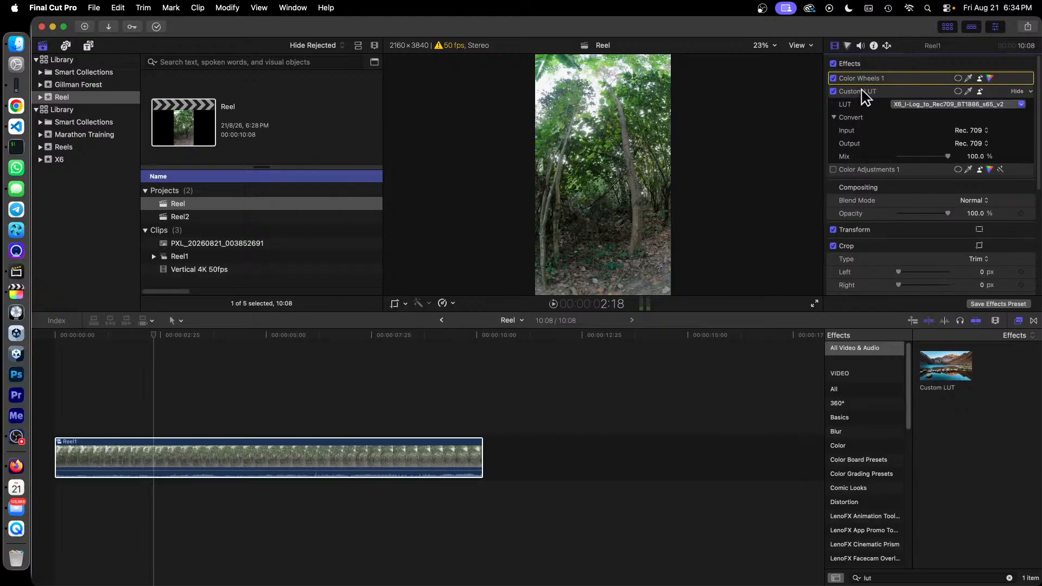
left_click_drag(868, 92, 918, 95)
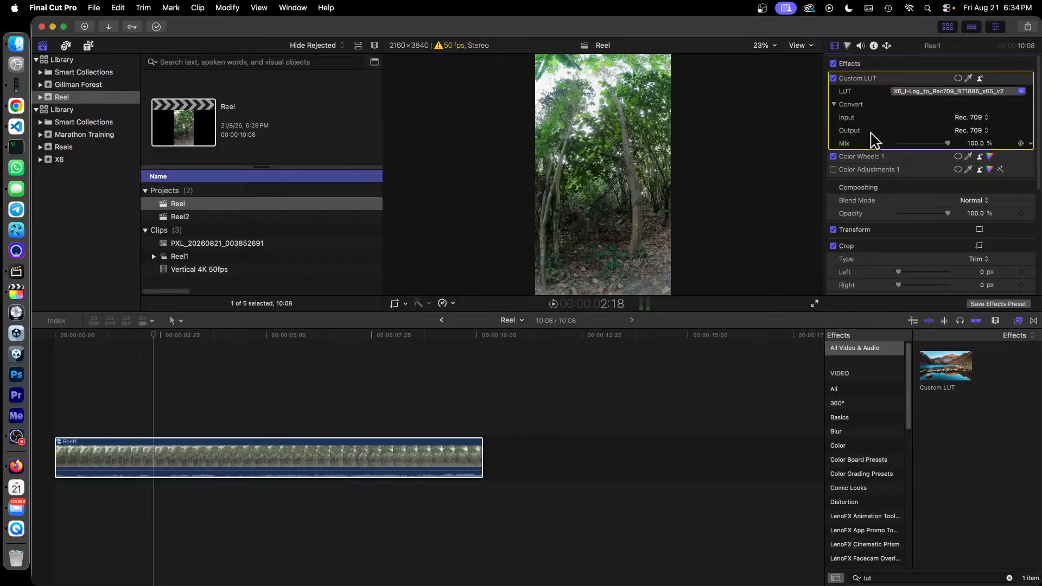
left_click_drag(871, 159, 867, 81)
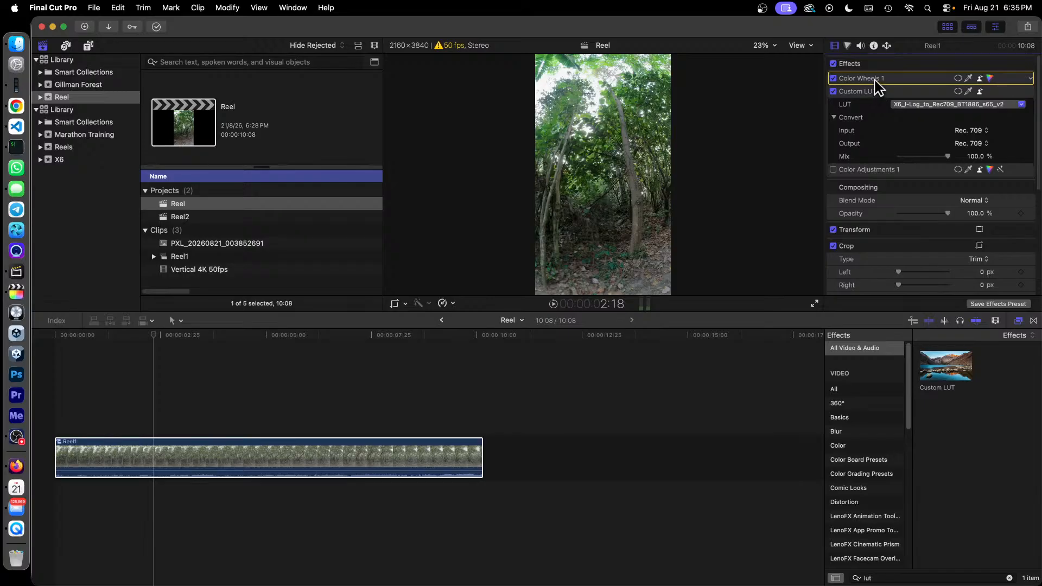
double_click(875, 79)
left_click(896, 79)
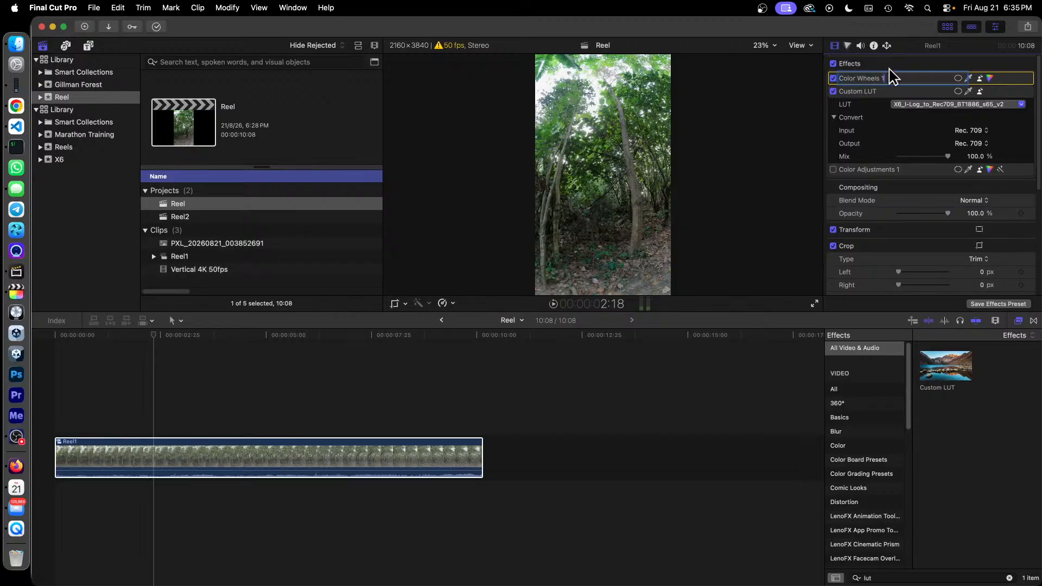
Step: Raise the Shadows brightness in Color Wheels 1 and try small adjustments to Highlights, Global and Midtones brightness and Shadows saturation
left_click(847, 47)
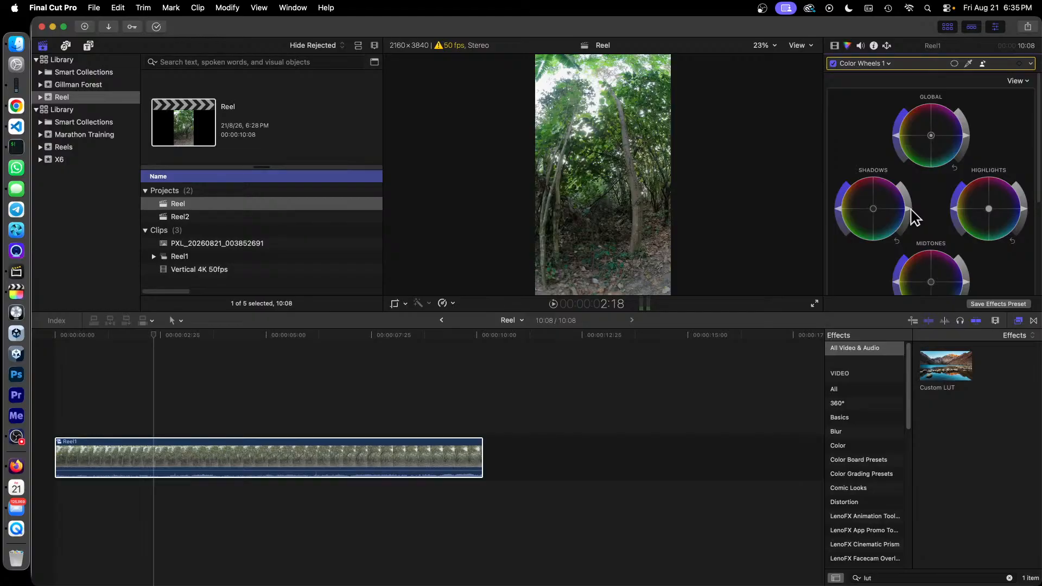
left_click_drag(912, 219, 913, 209)
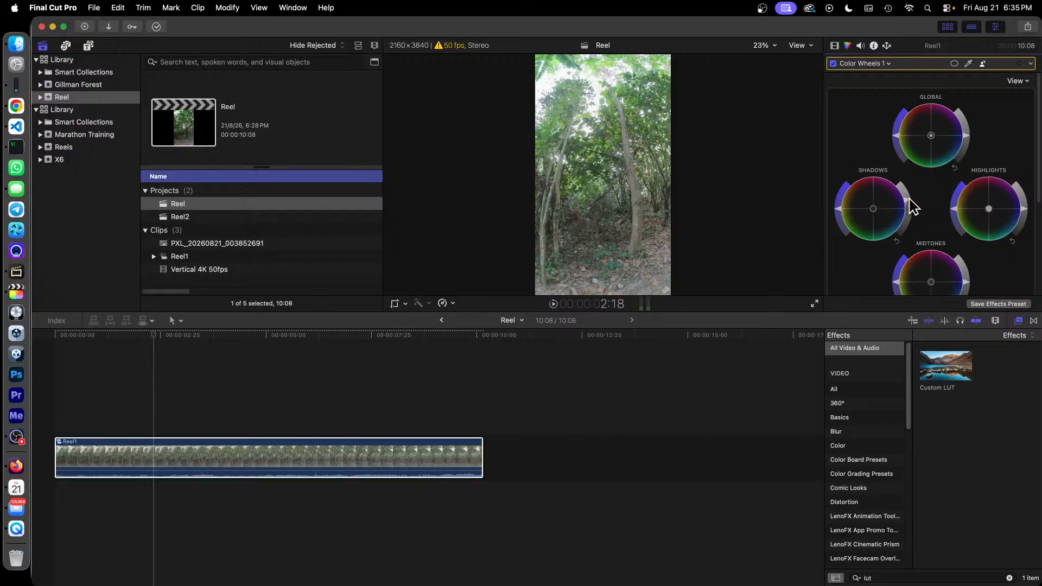
left_click_drag(911, 206, 912, 206)
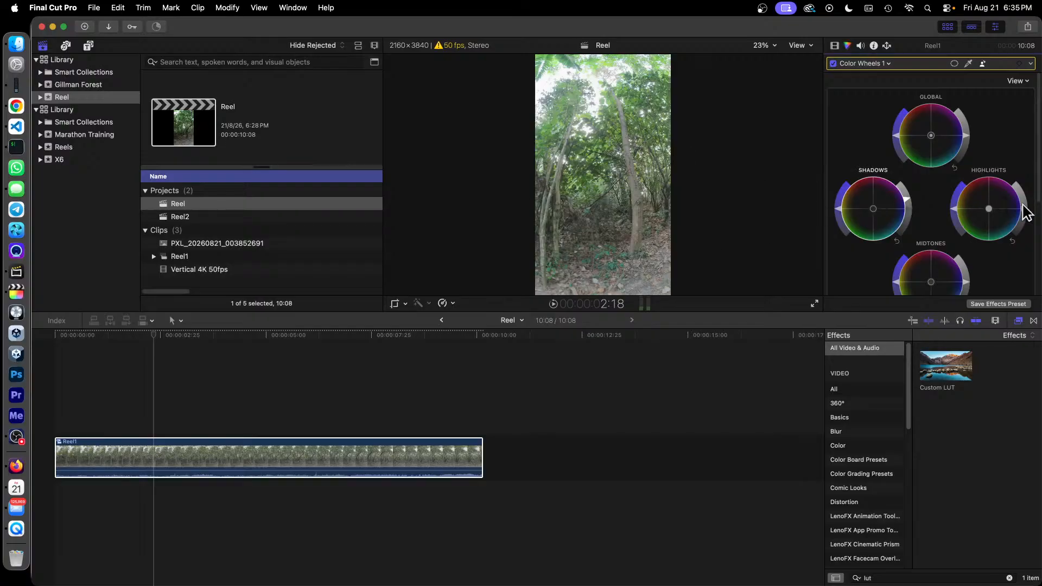
left_click_drag(1025, 209, 1026, 208)
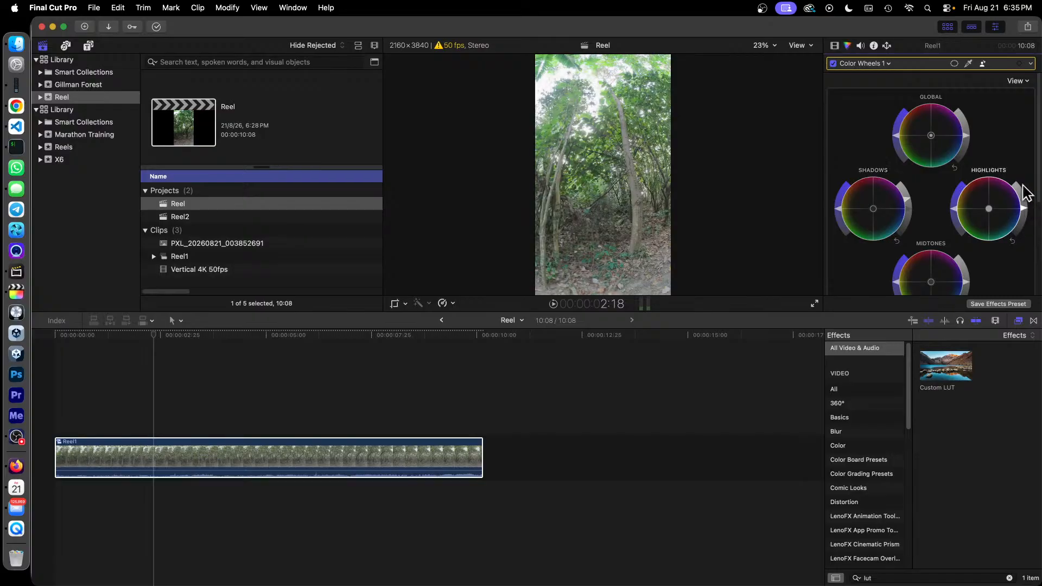
left_click_drag(967, 136, 967, 136)
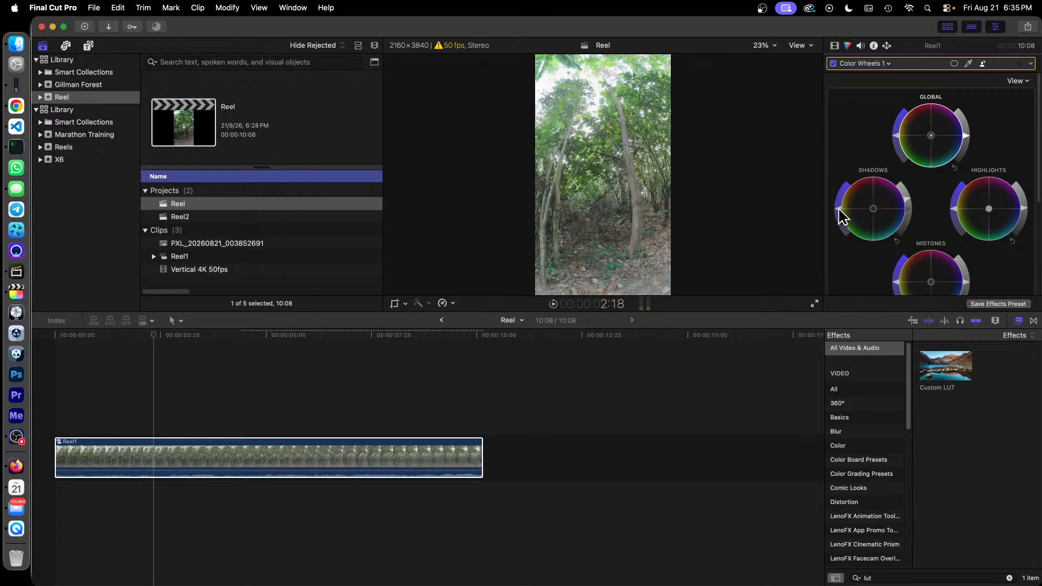
mouse_move(840, 211)
left_mouse_down()
mouse_move(840, 196)
mouse_move(842, 221)
mouse_move(841, 209)
left_mouse_up()
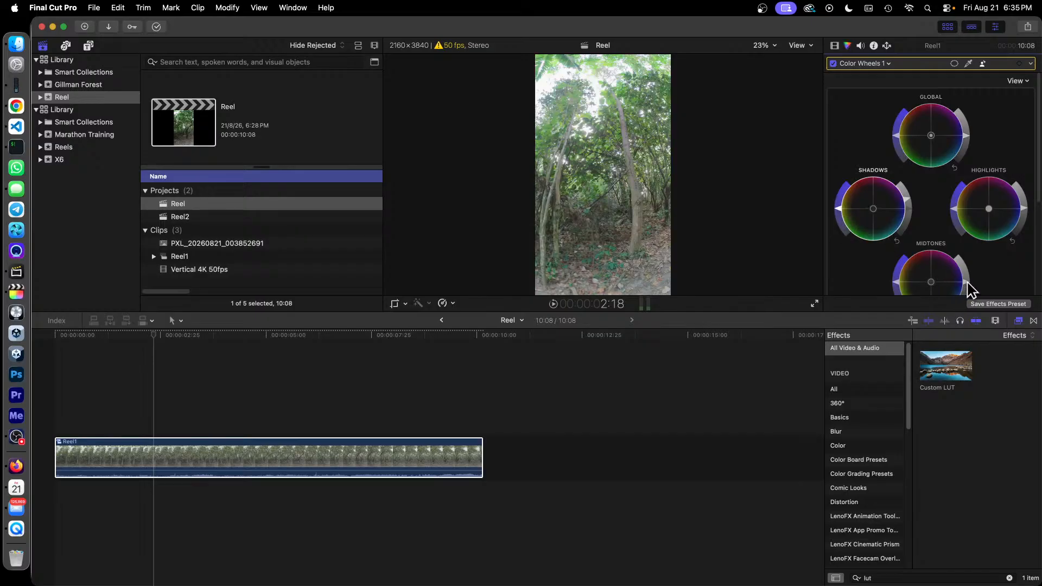
left_click_drag(966, 280, 966, 285)
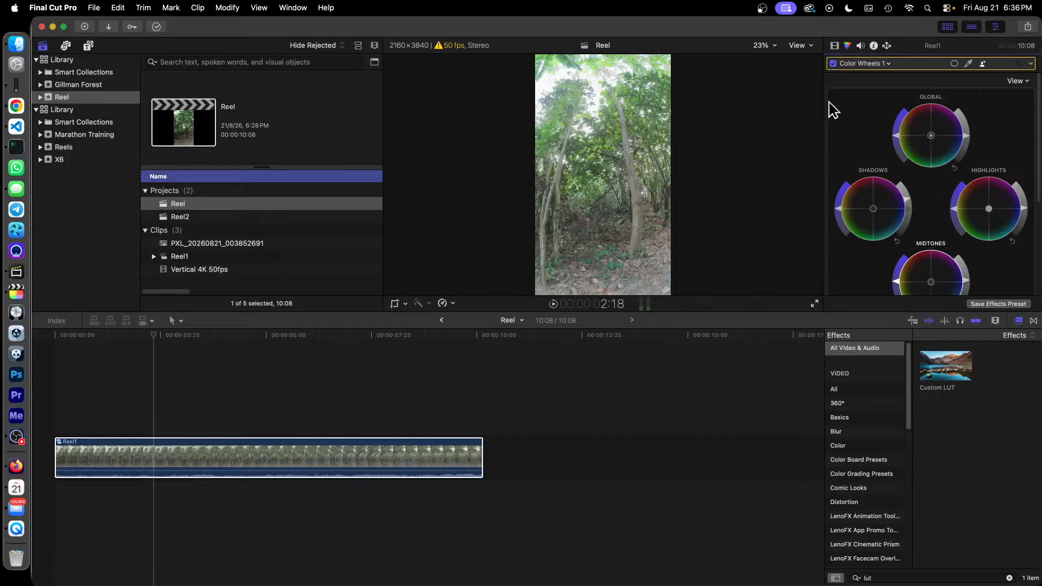
Step: Show the video scopes beside the viewer and hide the browser to make room for them
left_click(800, 46)
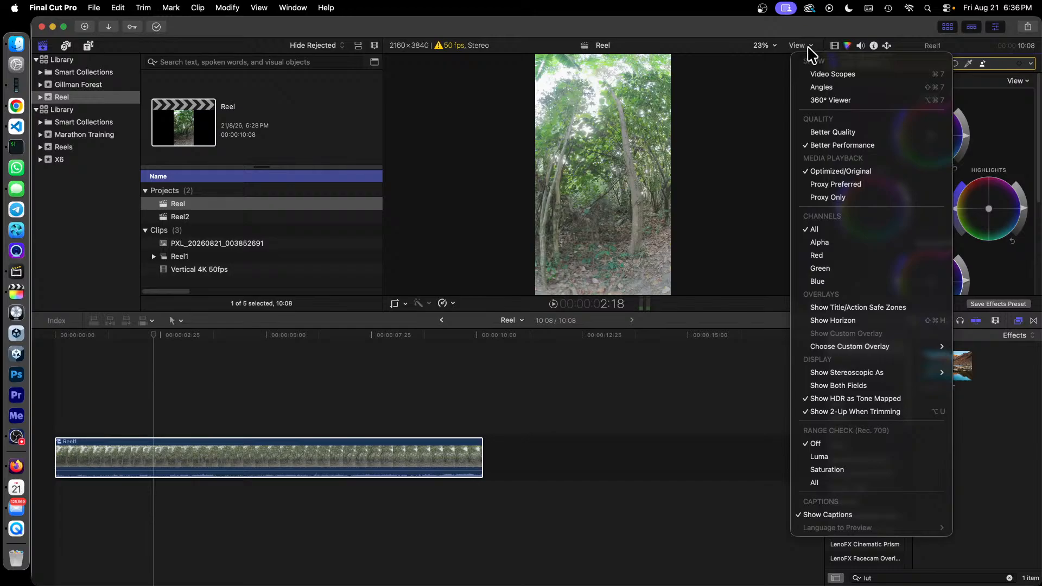
left_click(834, 75)
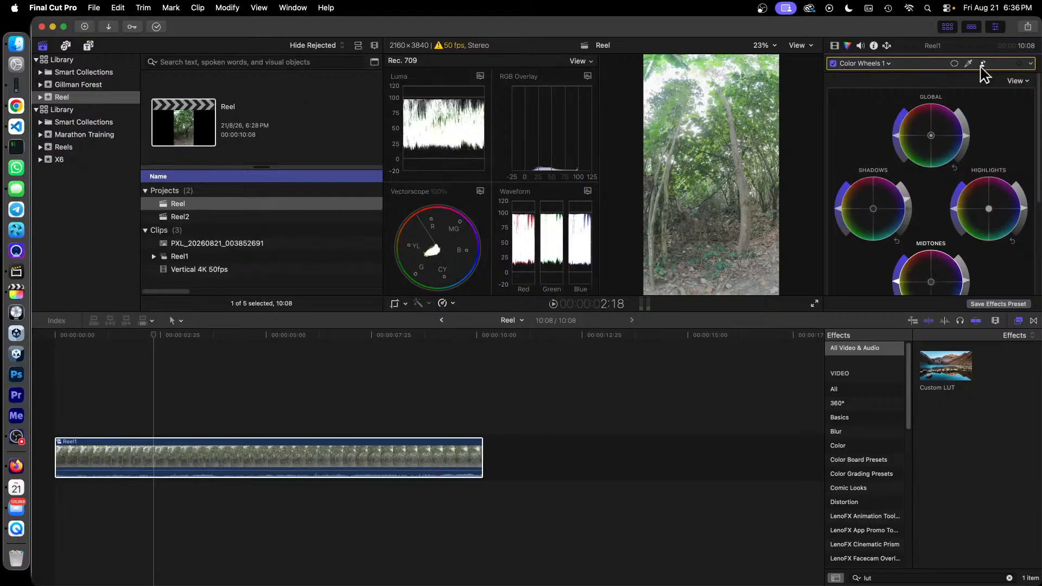
left_click(947, 32)
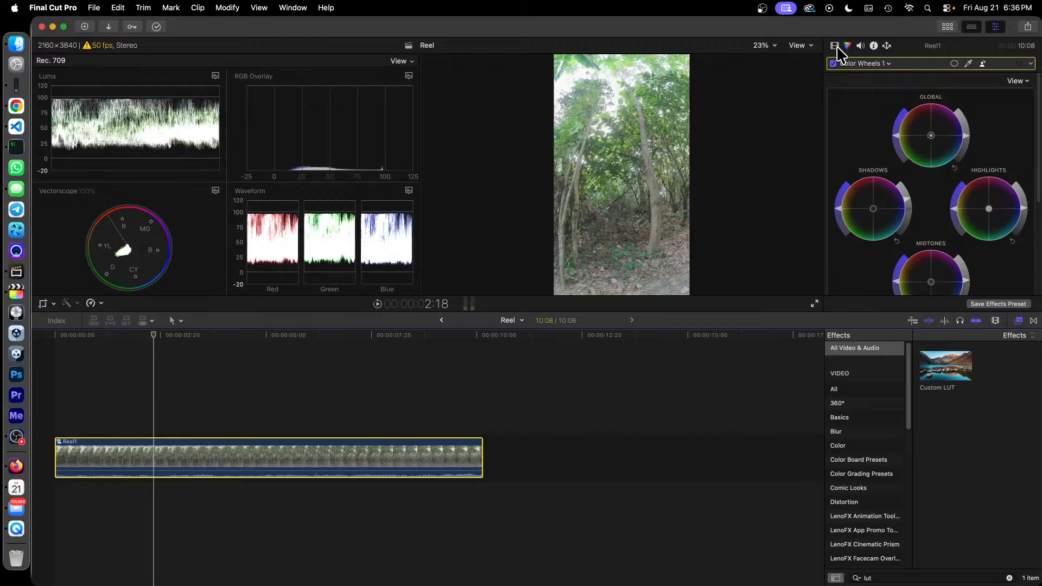
Step: Toggle Color Wheels 1 on Reel1 off and on to compare the image and scopes, leaving it enabled
left_click(833, 63)
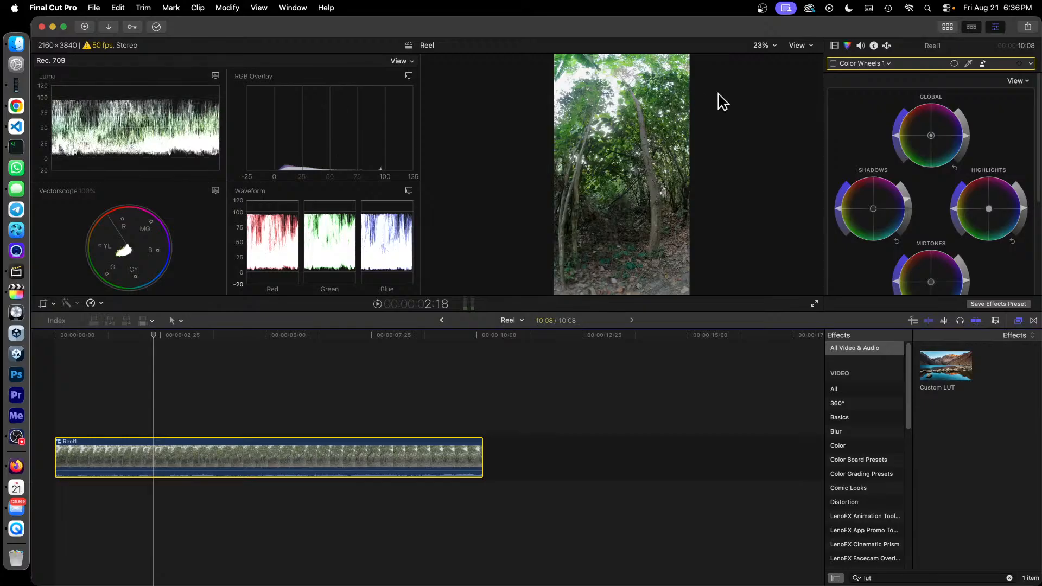
left_click(833, 64)
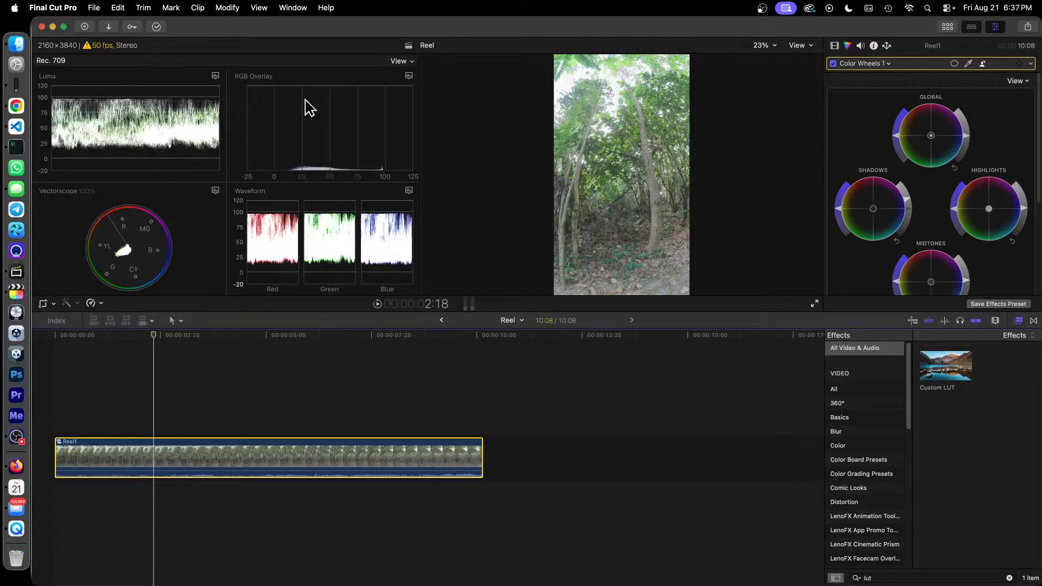
left_click(833, 64)
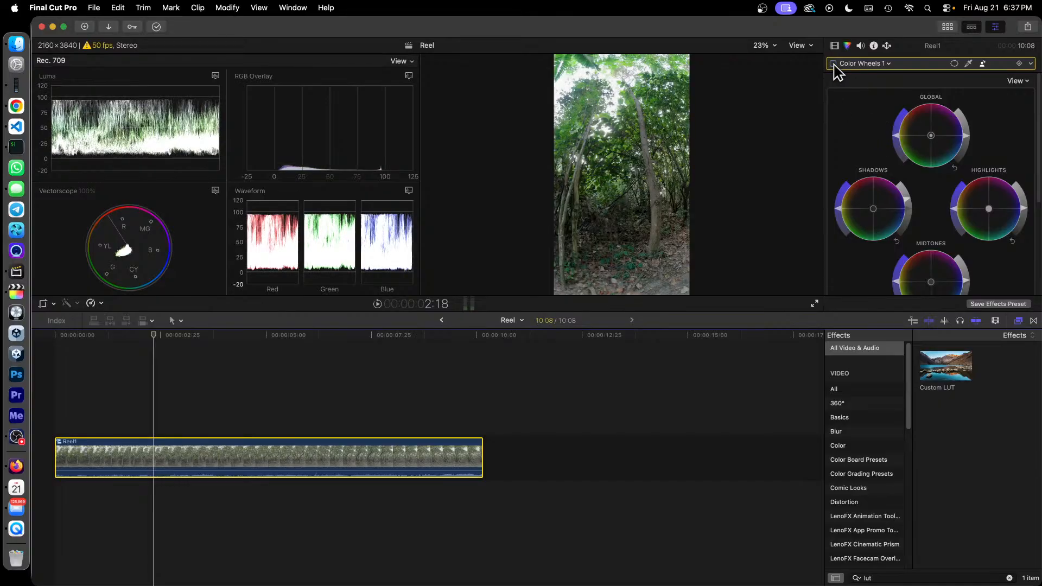
left_click(834, 64)
left_click(833, 64)
left_click(834, 64)
left_click(834, 64)
left_click(834, 64)
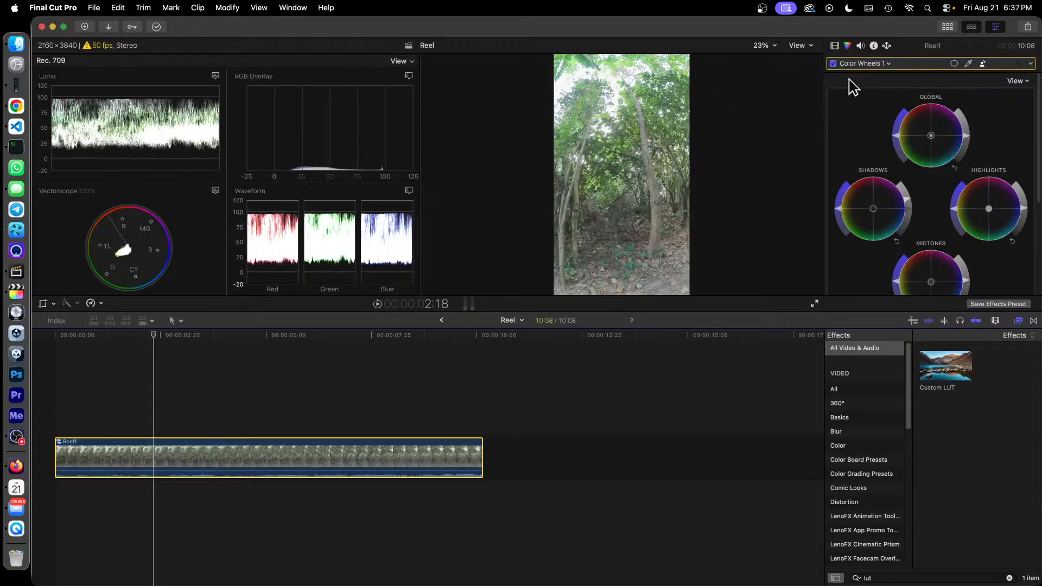
Step: Disable Reel1's Custom LUT temporarily and toggle Color Wheels 1 to compare its effect on the ungraded log image, leaving both effects enabled
left_click(835, 46)
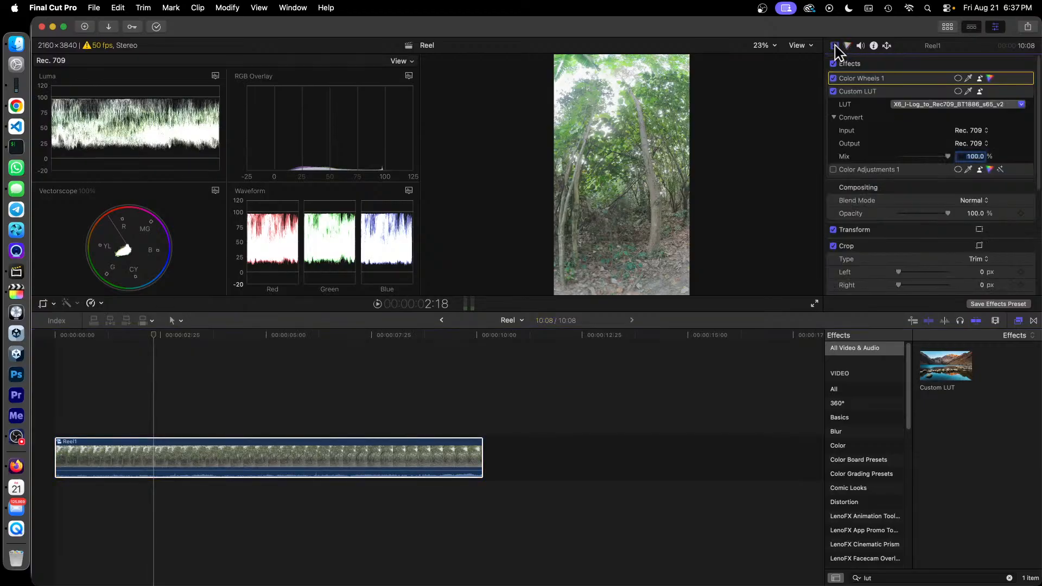
left_click(834, 92)
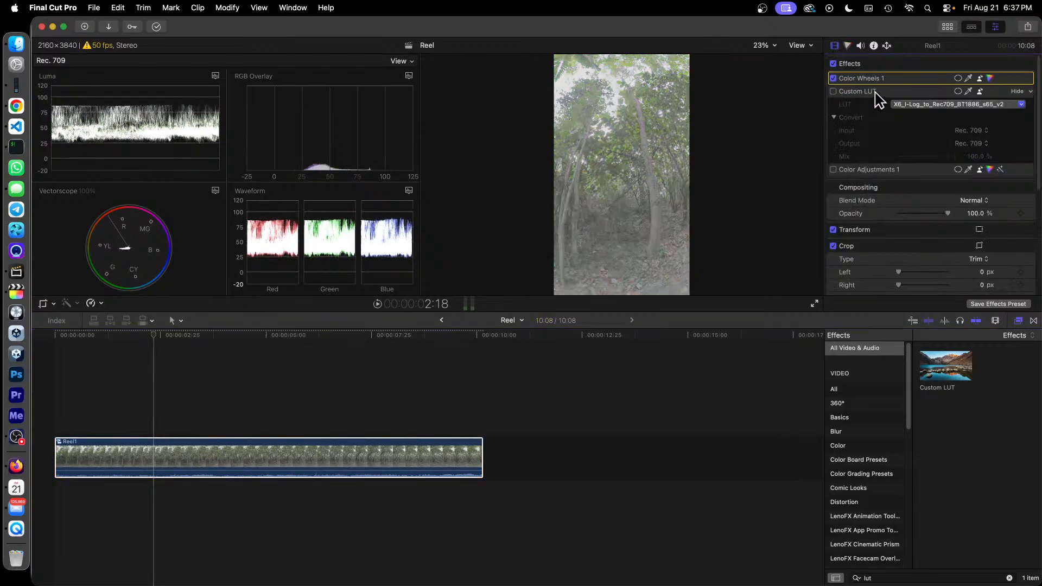
left_click(833, 78)
left_click(834, 78)
left_click(833, 78)
left_click(833, 78)
left_click(833, 78)
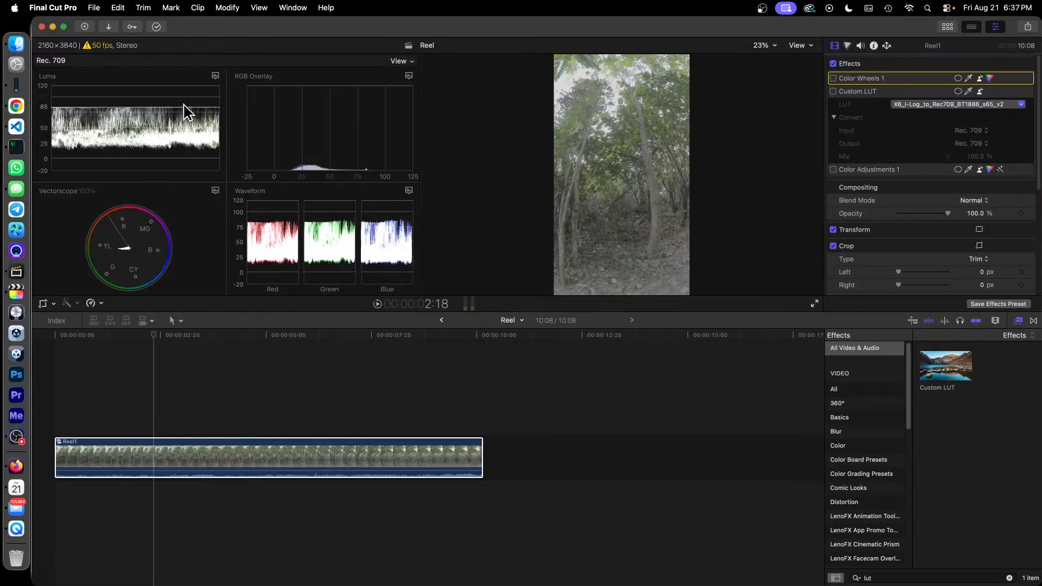
left_click(833, 78)
left_click(833, 78)
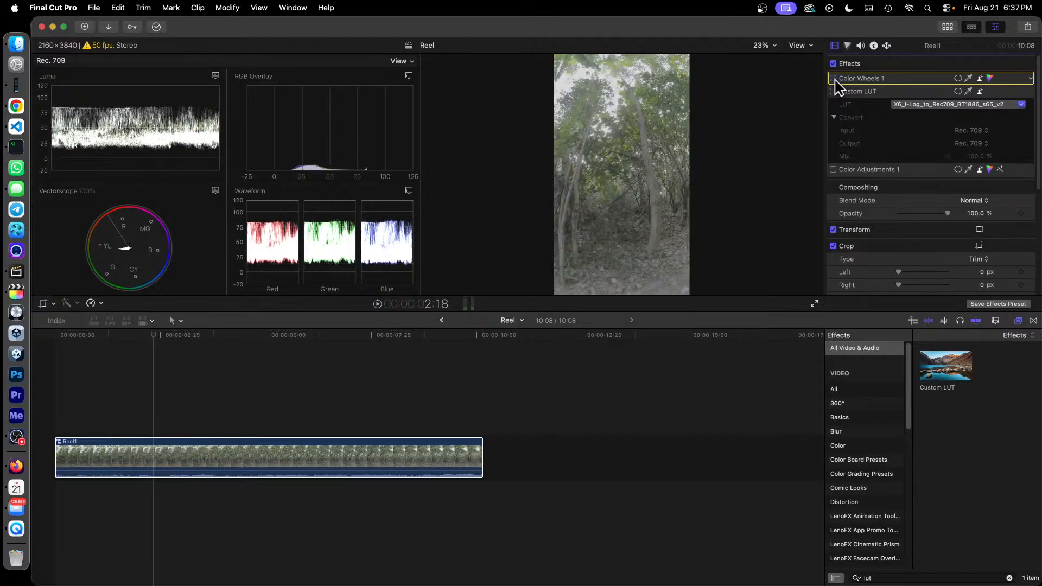
left_click(834, 78)
left_click(833, 78)
left_click(833, 78)
left_click(833, 78)
left_click(833, 78)
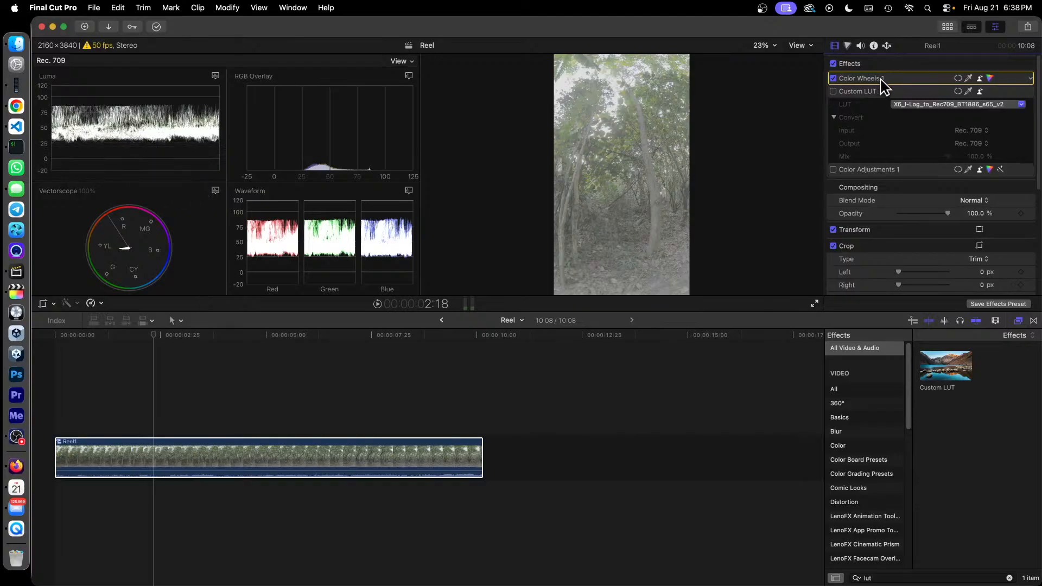
left_click(833, 91)
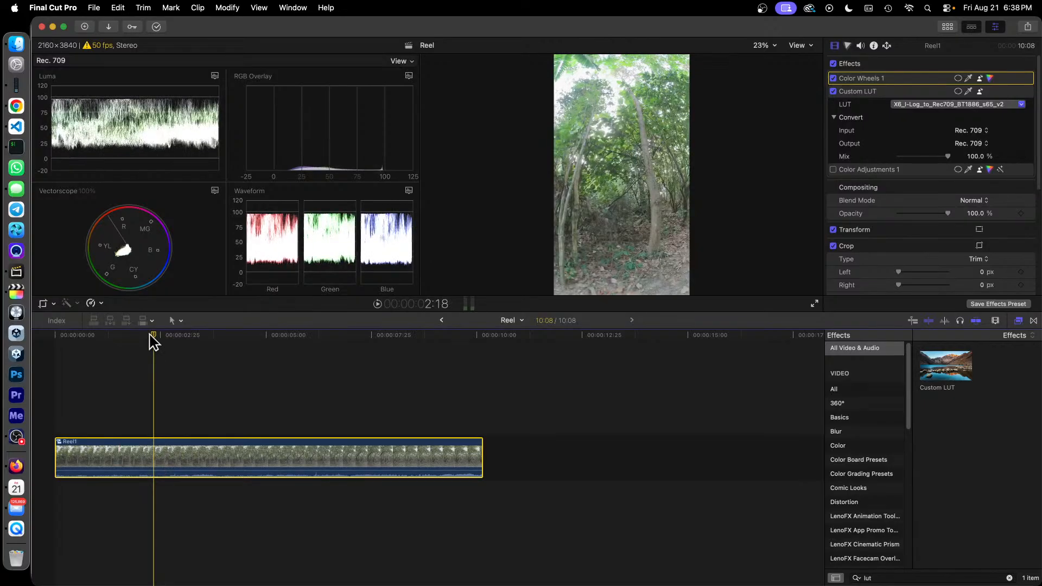
Step: Play the Reel project from the beginning in full screen to check the grade, pausing before leaving full screen
left_click_drag(151, 340, 42, 342)
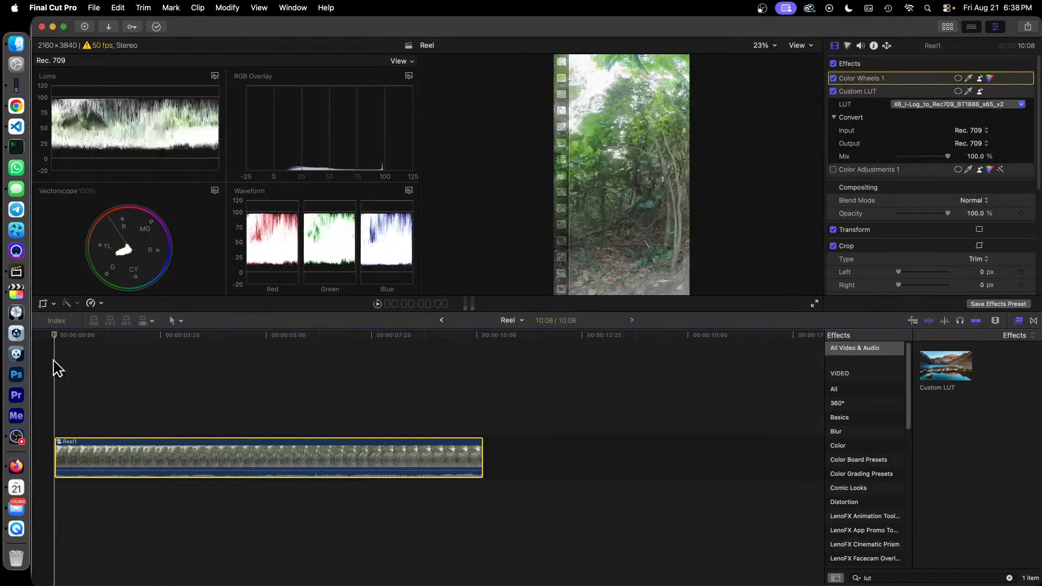
left_click(815, 305)
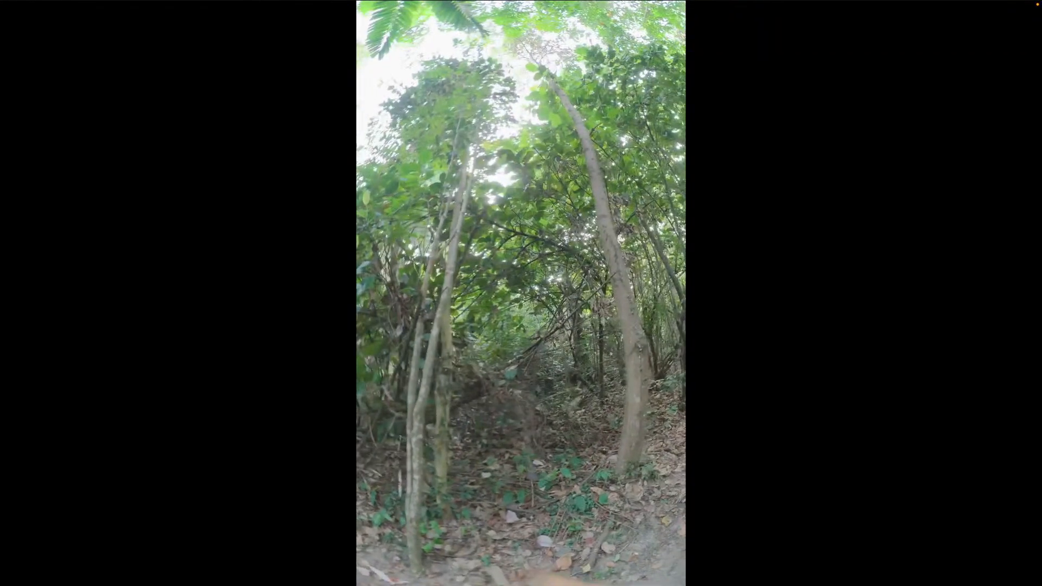
key("space")
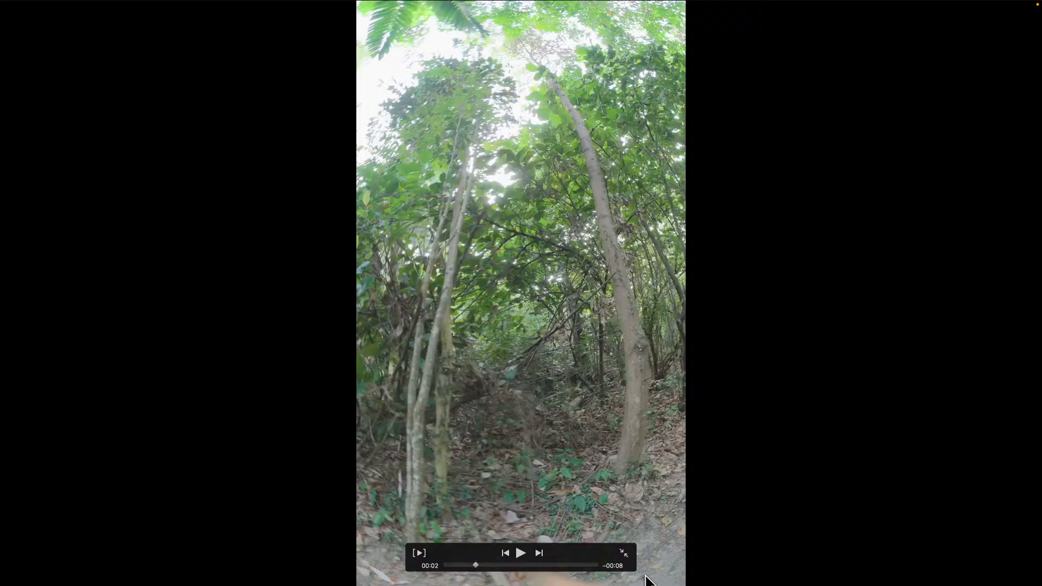
left_click(622, 552)
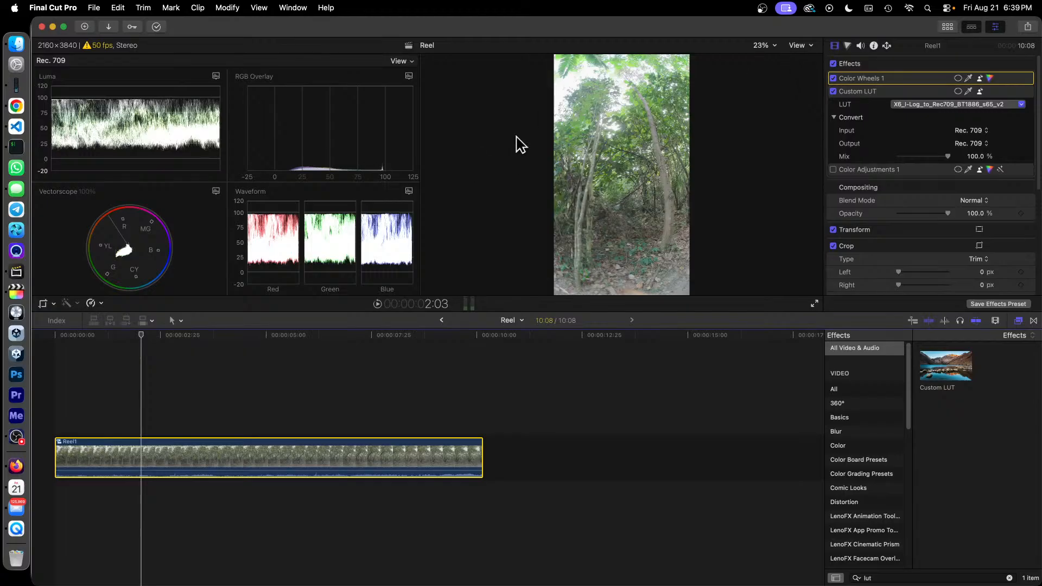
Step: Hide the video scopes and bring the browser back
left_click(799, 45)
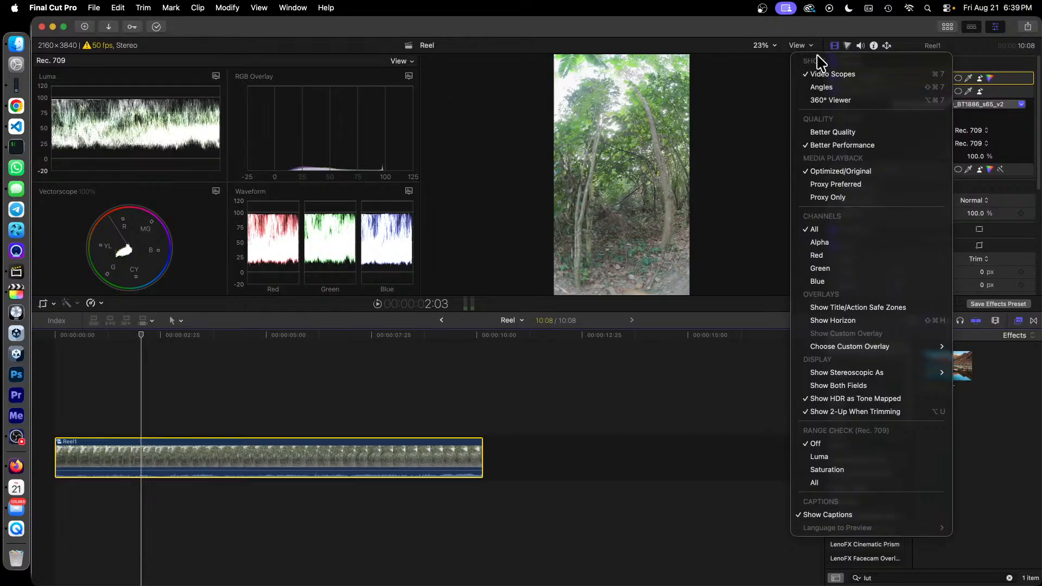
left_click(836, 74)
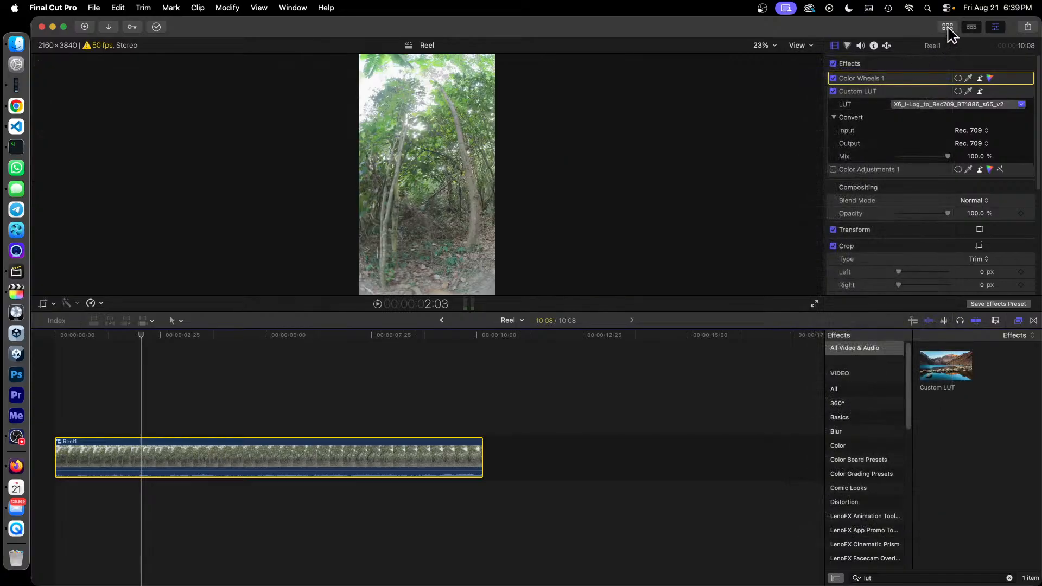
left_click(948, 27)
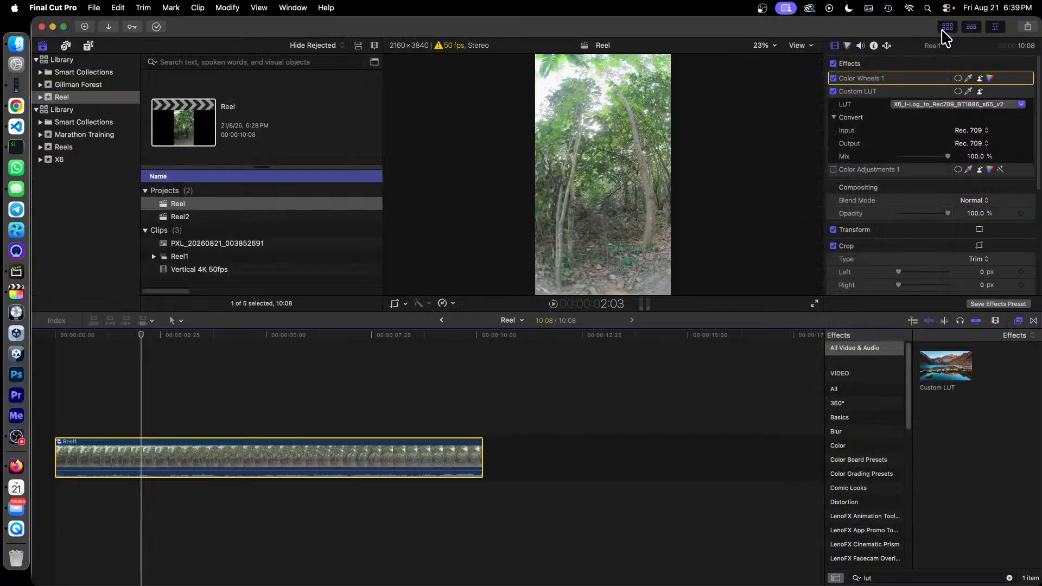
Step: Add a Color Wheels correction to the gillman-forest clip in the Reel2 project and place it above the Custom LUT
double_click(181, 217)
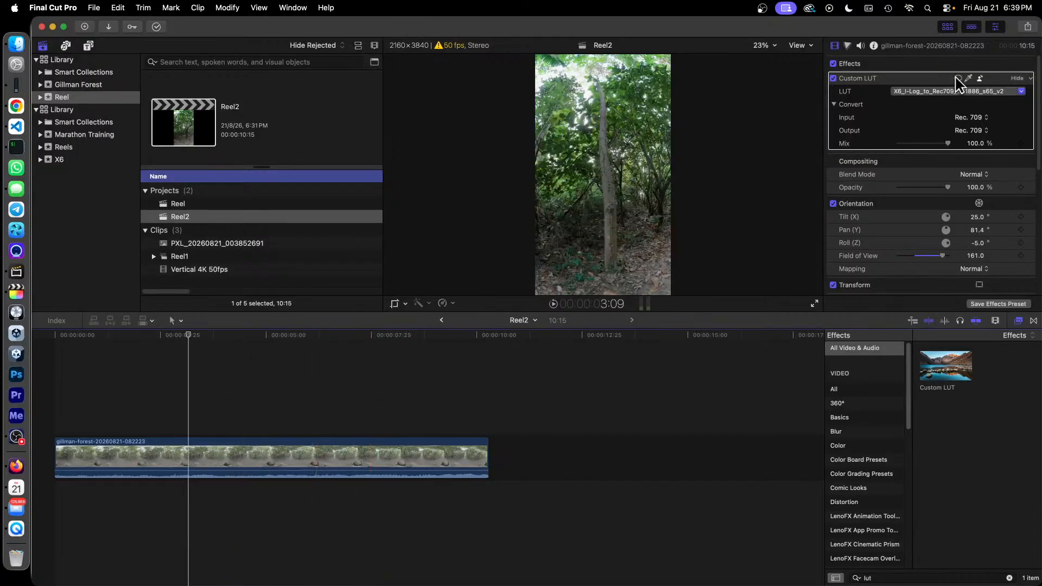
left_click(848, 45)
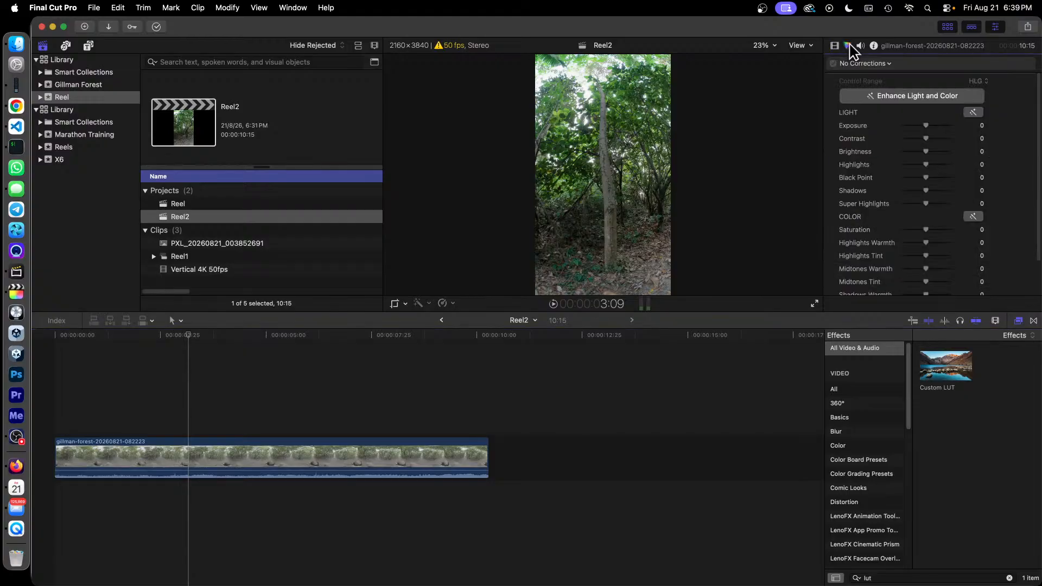
left_click(875, 63)
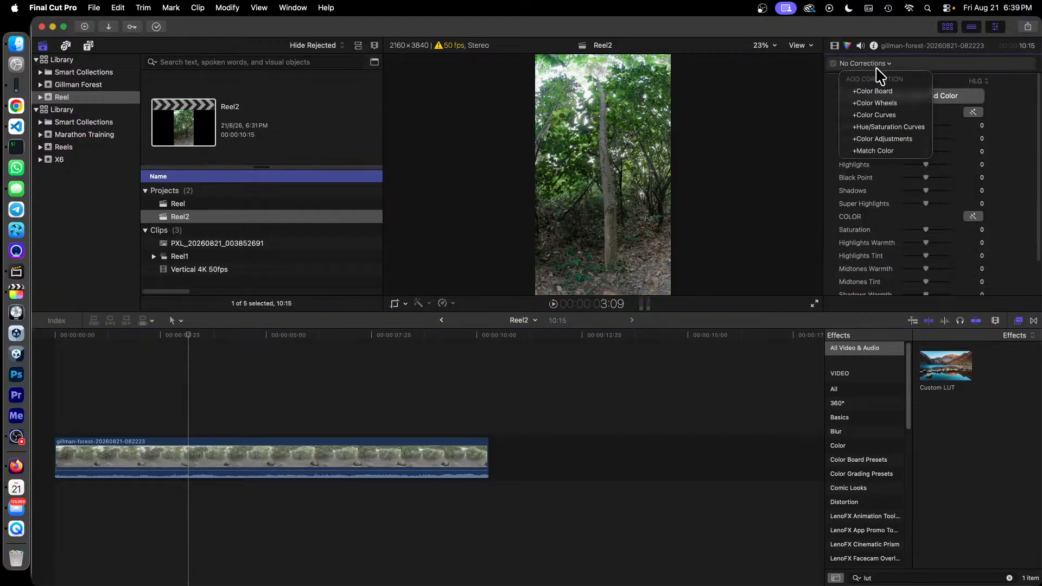
left_click(885, 103)
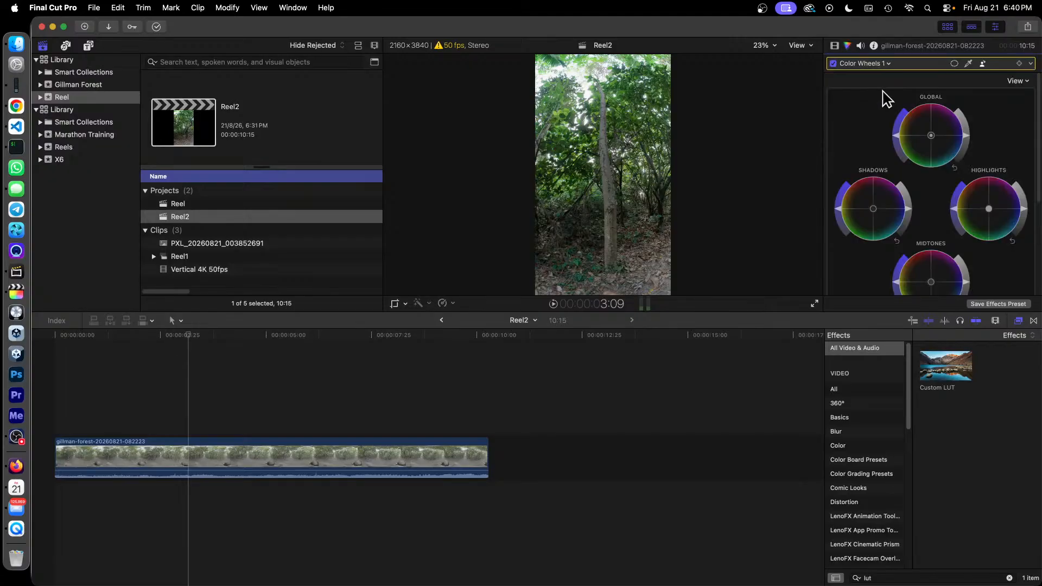
left_click(836, 46)
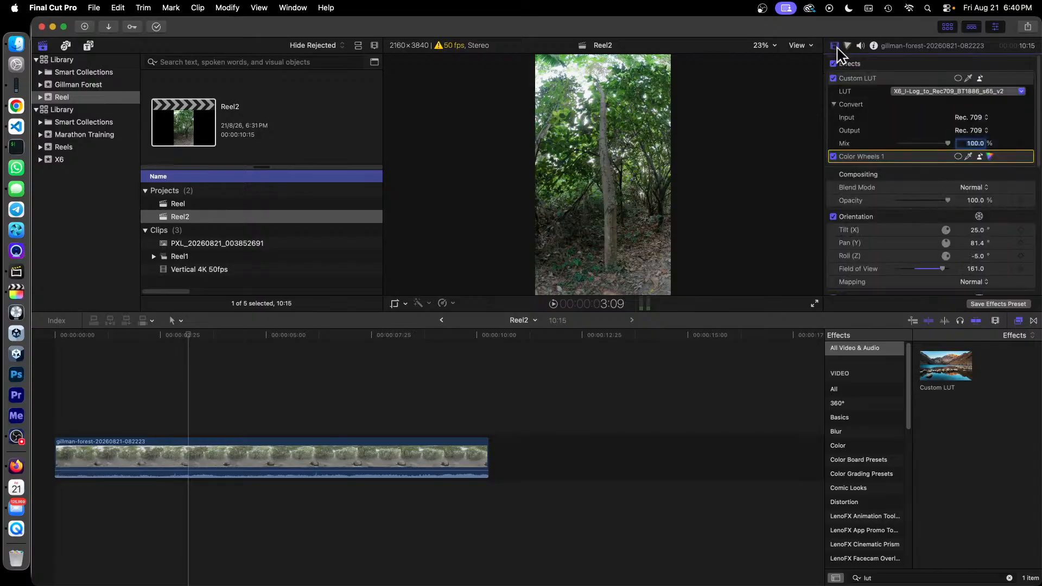
left_click_drag(872, 159, 869, 85)
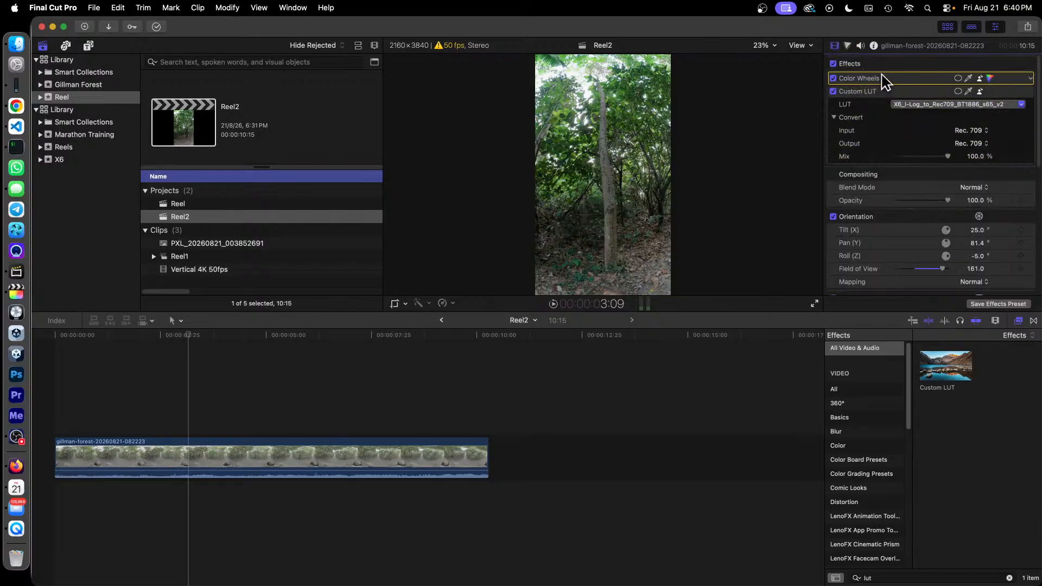
Step: Raise the Shadows brightness slightly in Color Wheels 1 on the Reel2 clip
left_click(848, 47)
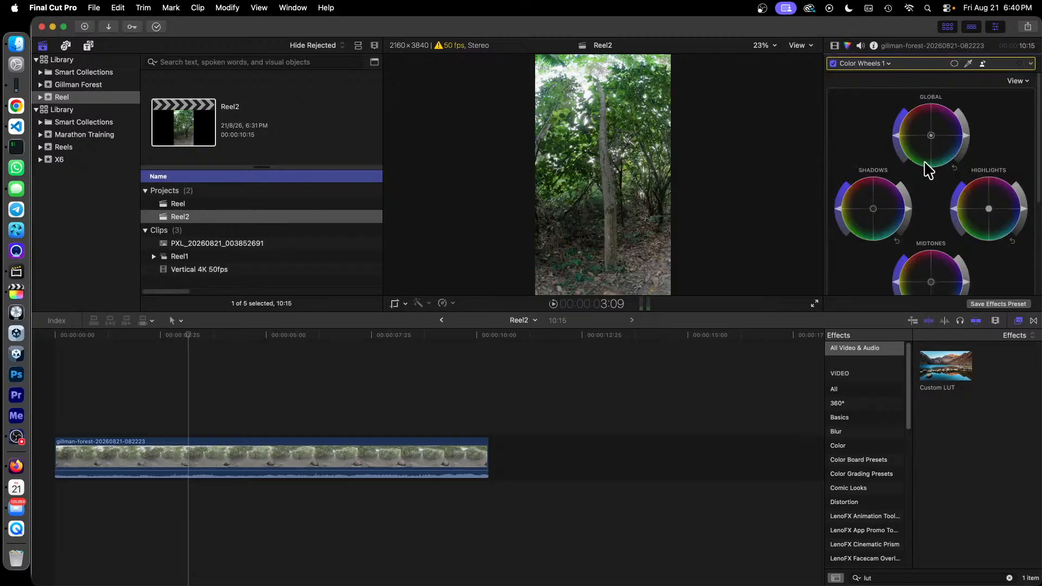
left_click_drag(911, 209, 911, 205)
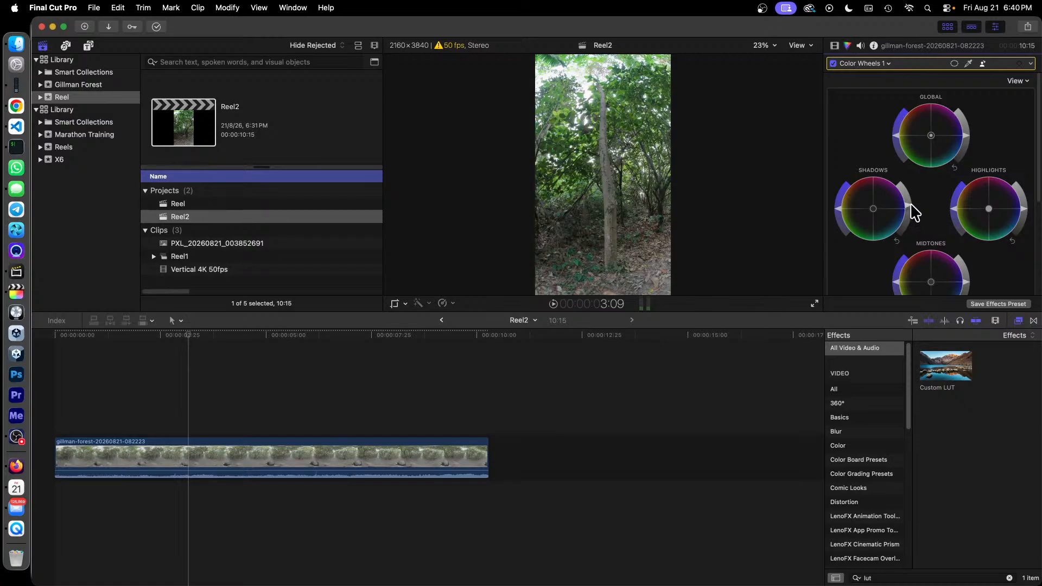
left_click_drag(911, 204, 913, 203)
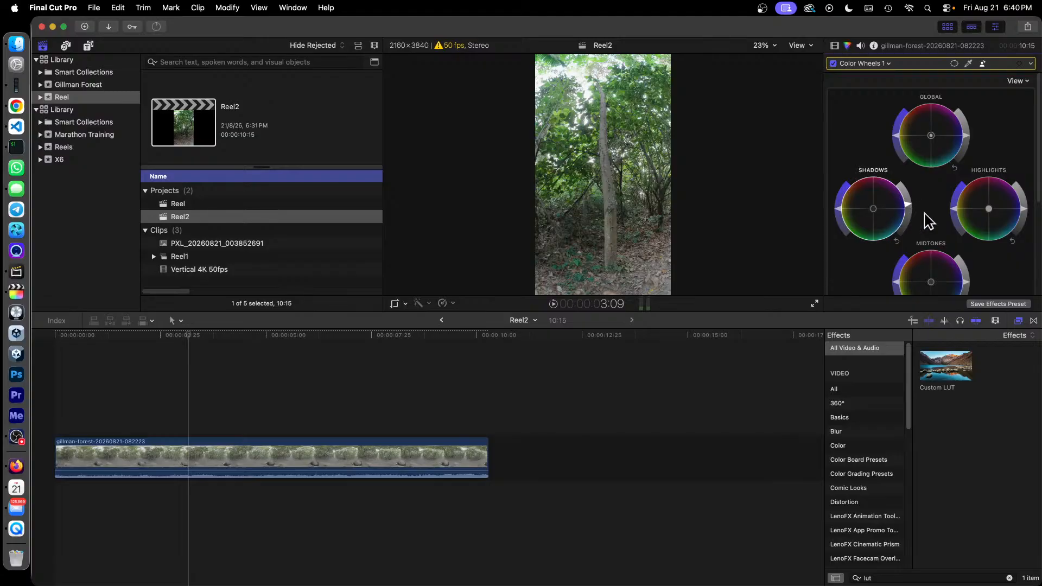
Step: Switch between the Reel and Reel2 projects to compare their Color Wheels settings and images, ending on Reel2
left_click(187, 217)
left_click(184, 205)
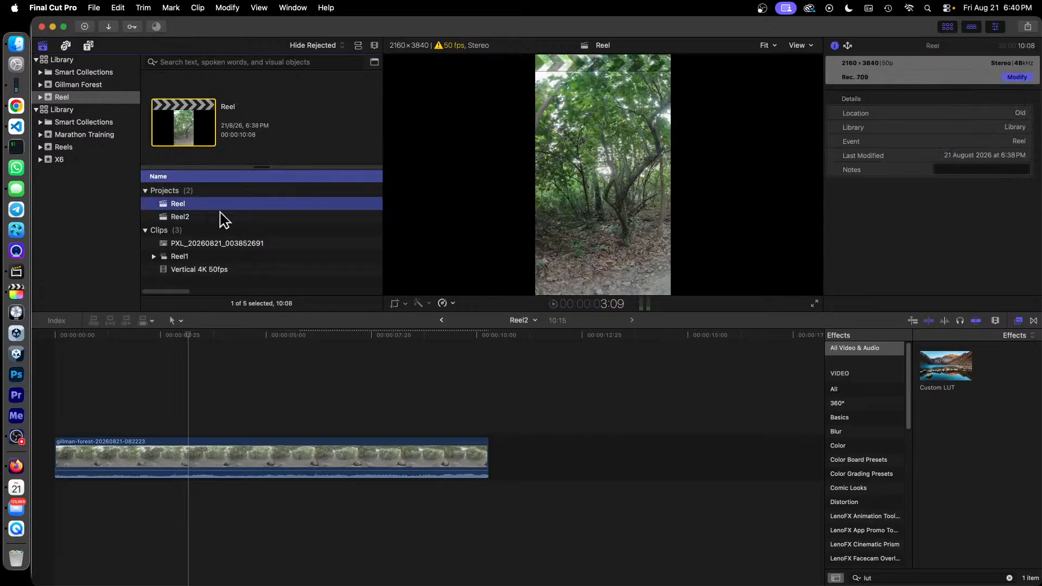
double_click(183, 206)
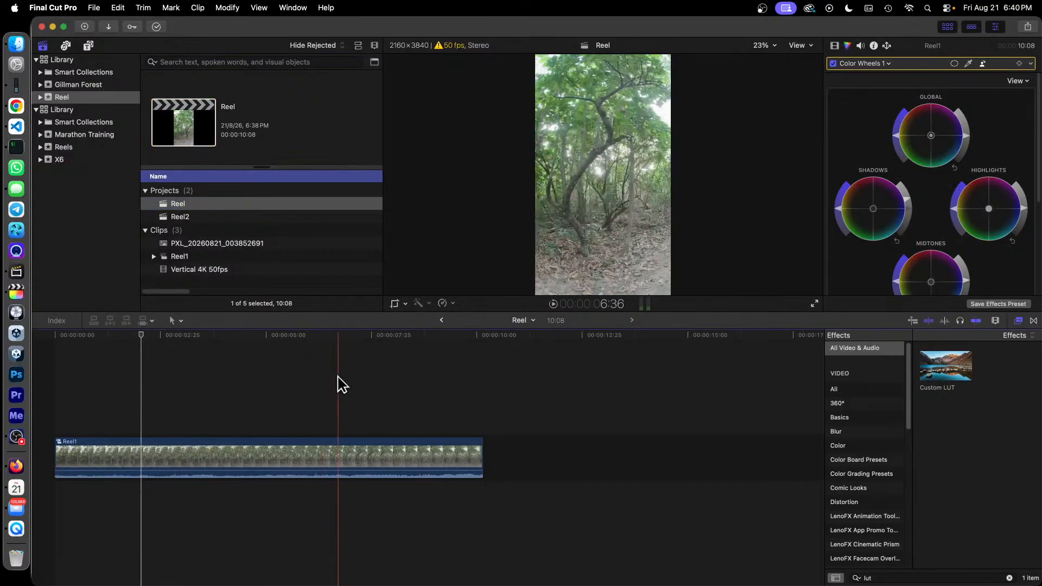
left_click(357, 454)
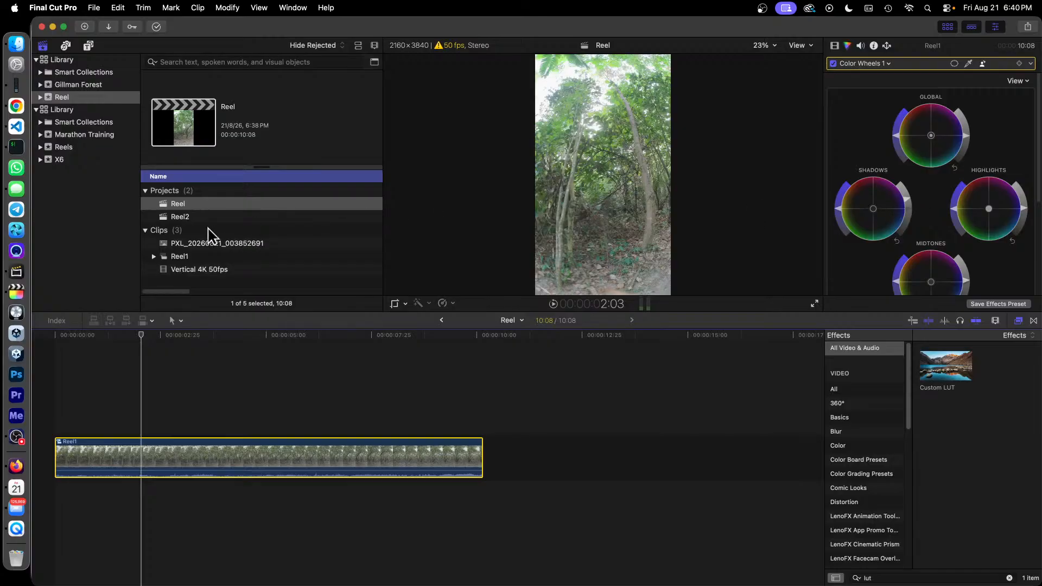
left_click(195, 217)
left_click(165, 452)
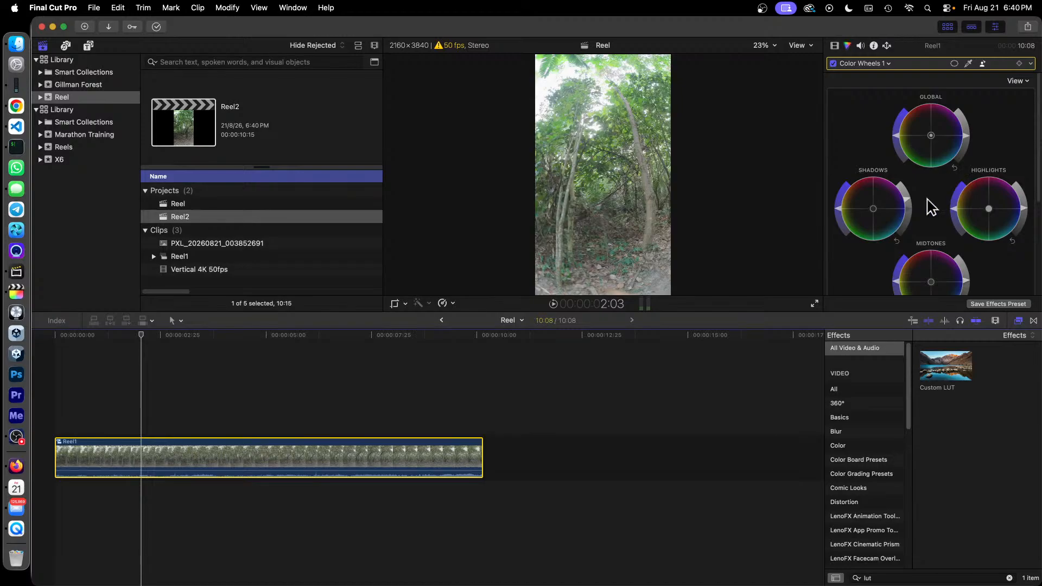
left_click(183, 204)
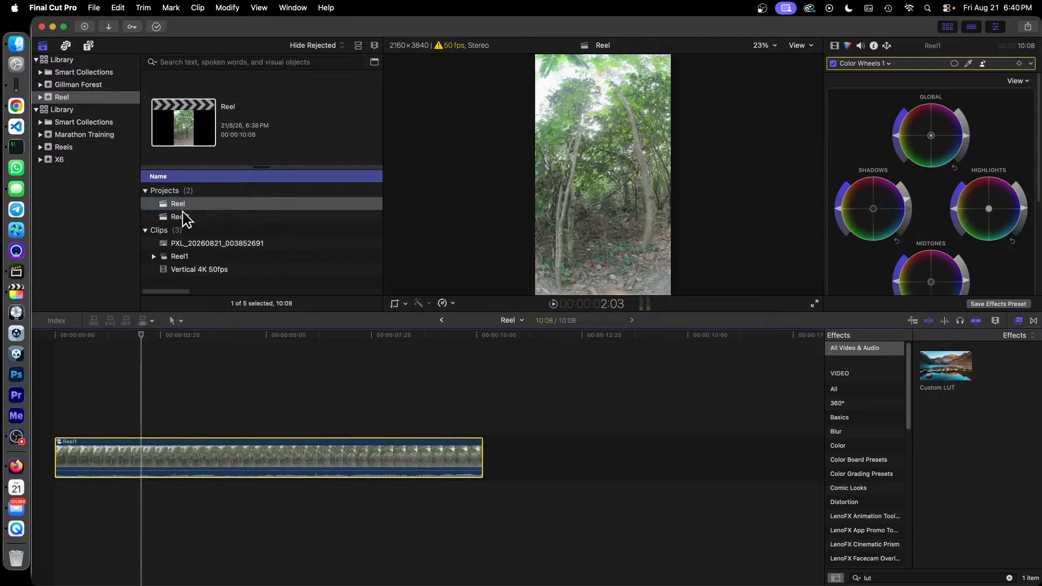
double_click(183, 217)
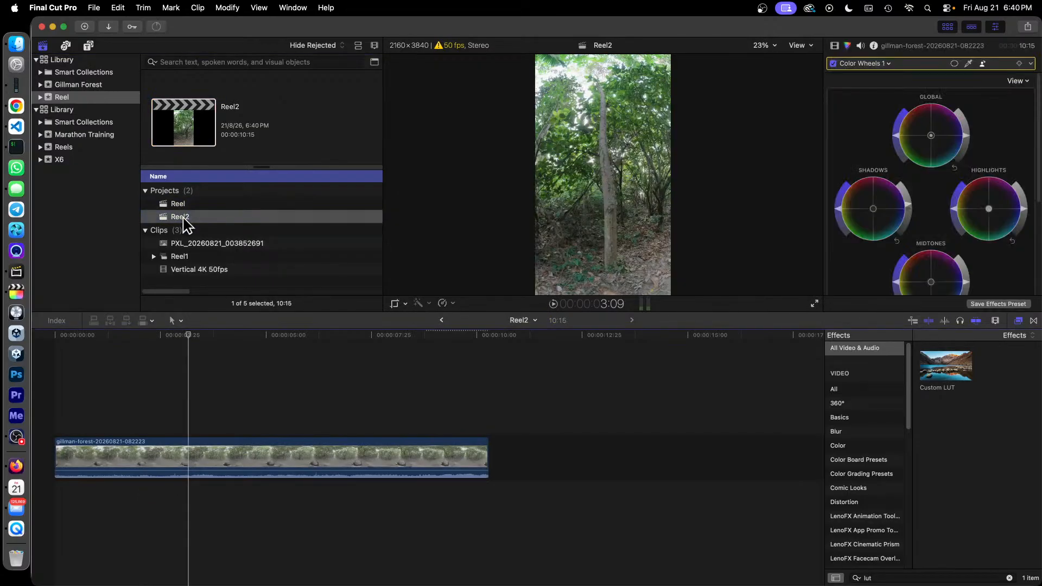
Step: Move the Reel2 playhead to 2:10 to match the Reel frame, and switch between the two projects to compare their images
left_click(190, 334)
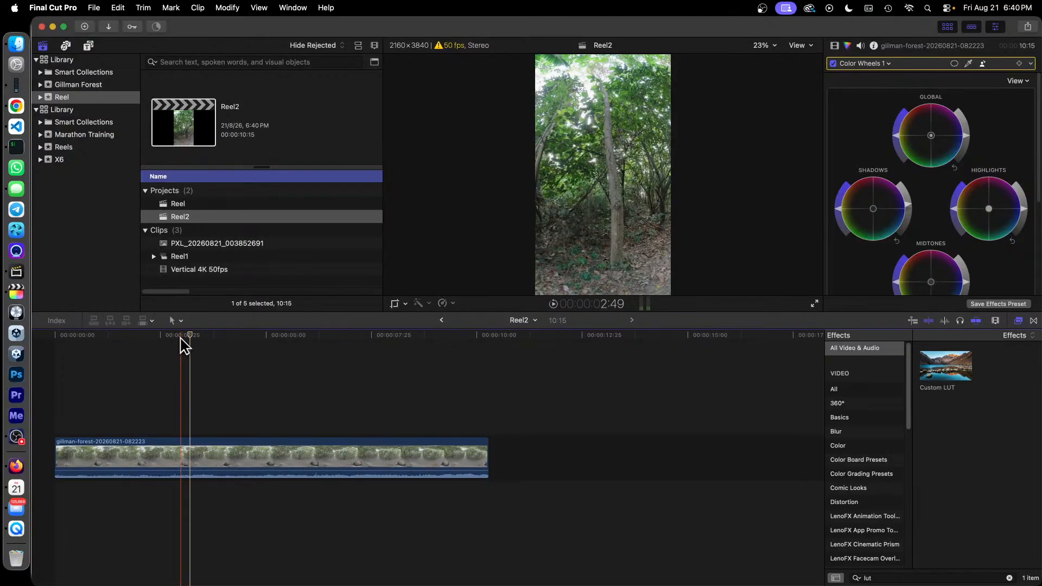
left_click(146, 335)
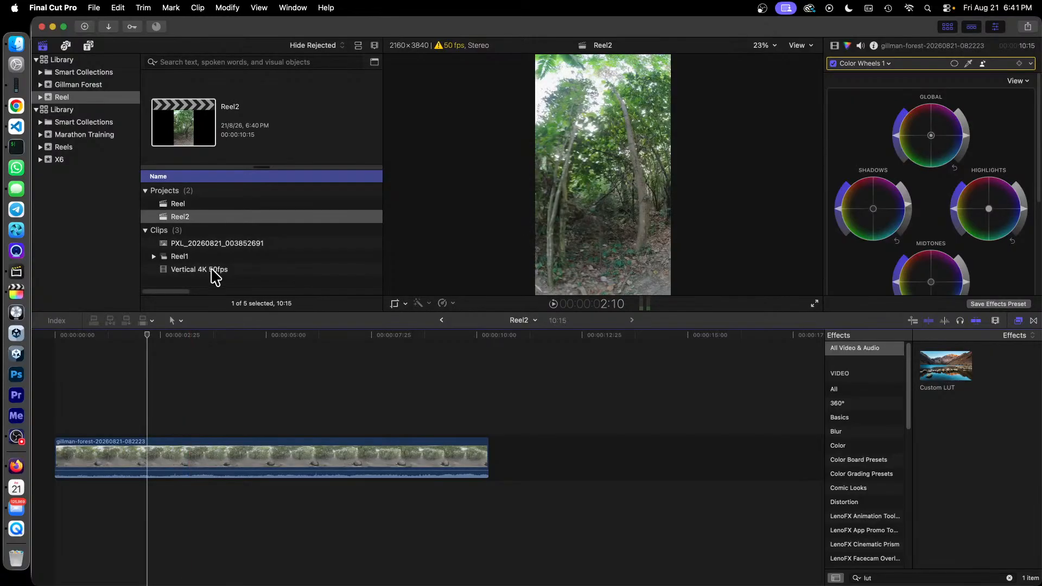
double_click(175, 204)
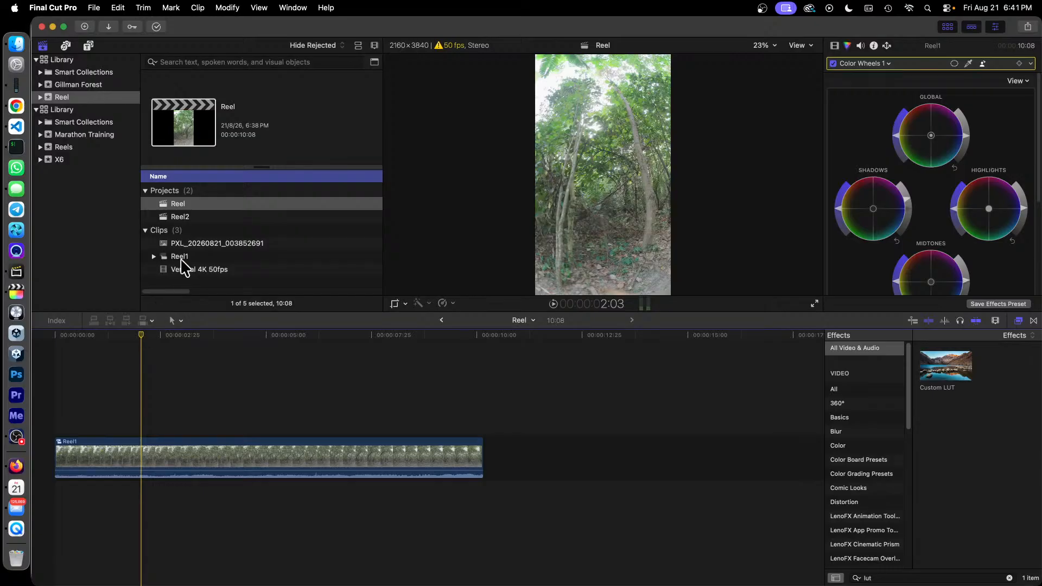
double_click(187, 217)
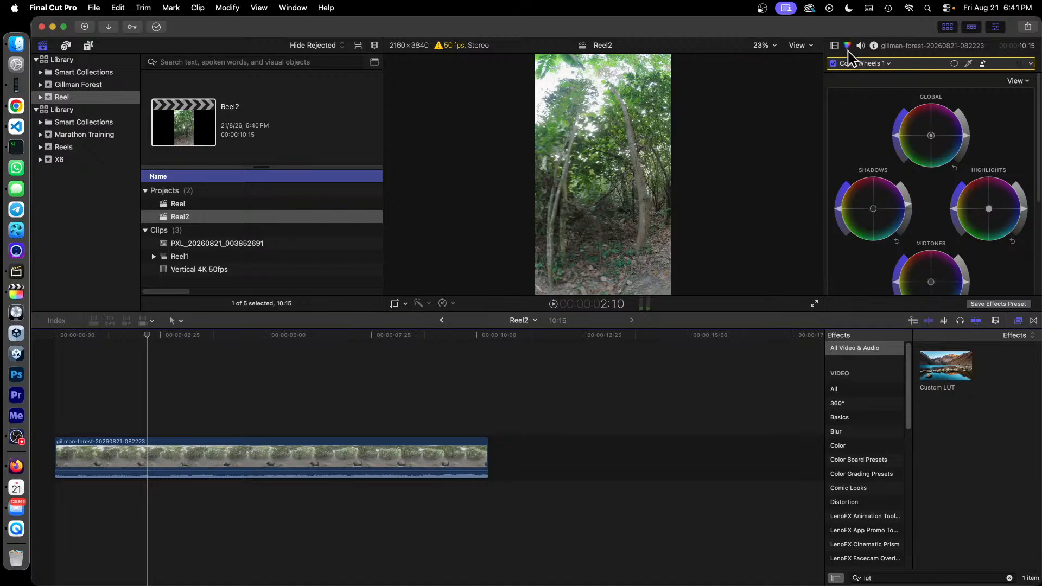
Step: Show the video effects and compare the Color Wheels and Custom LUT stacks of Reel2 and Reel, ending with the Reel2 clip selected
left_click(835, 46)
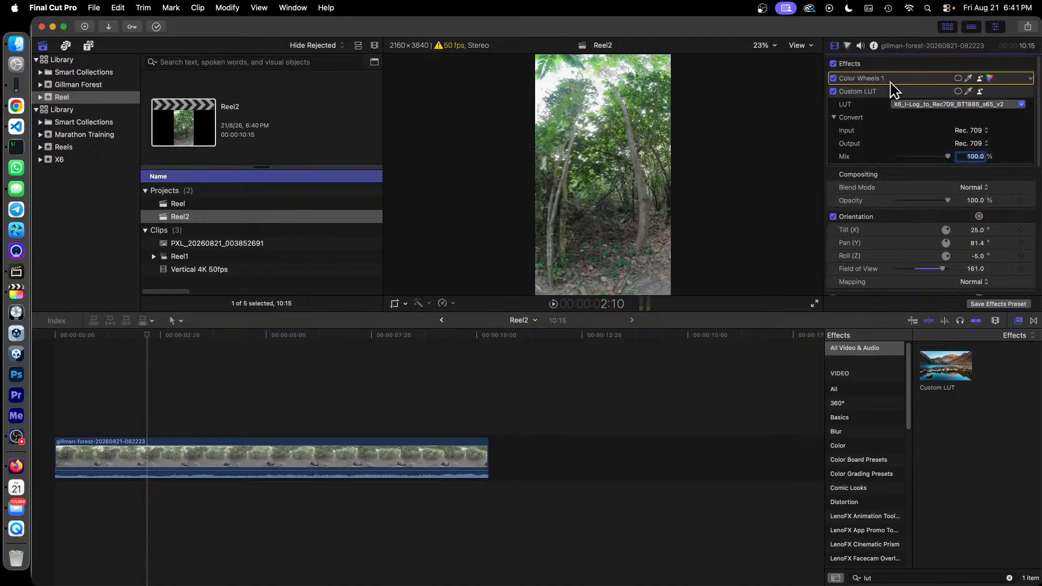
double_click(179, 205)
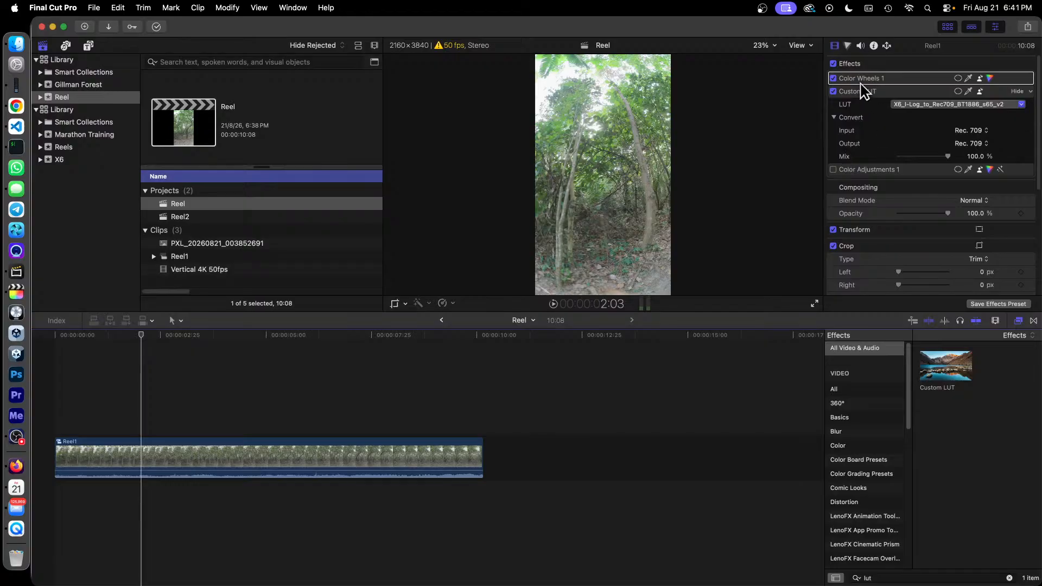
double_click(223, 216)
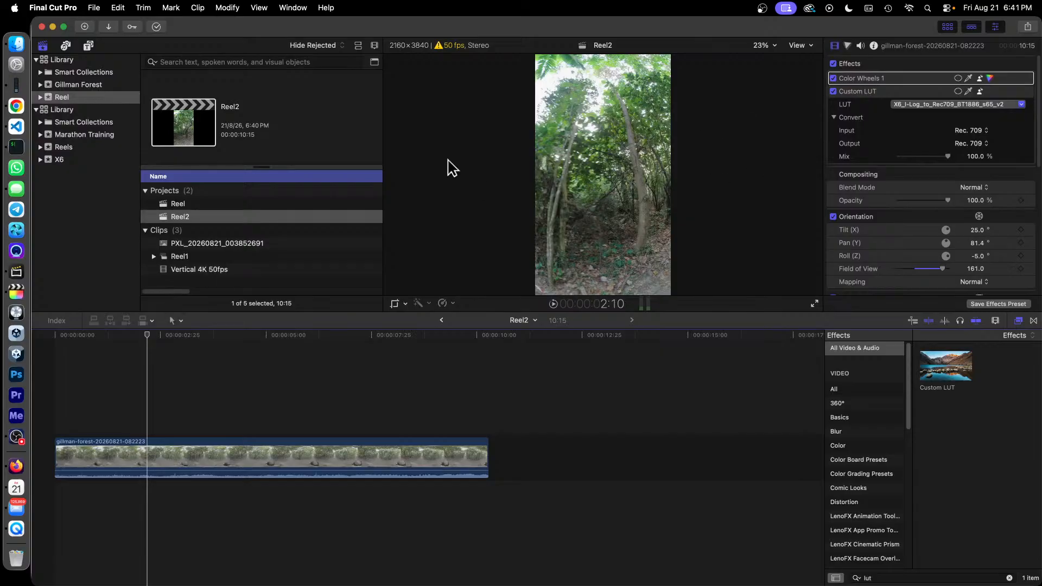
double_click(178, 204)
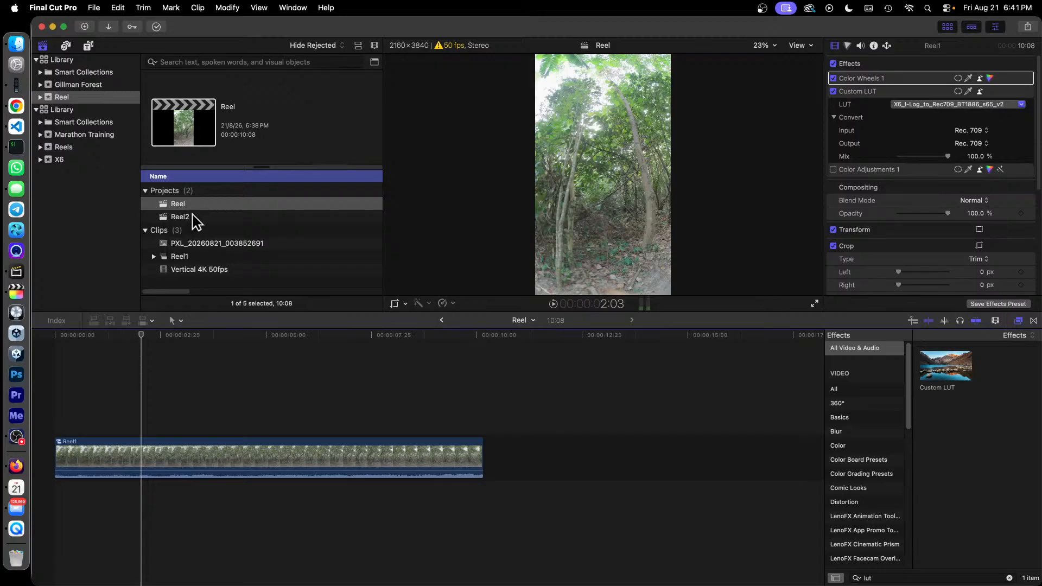
double_click(194, 217)
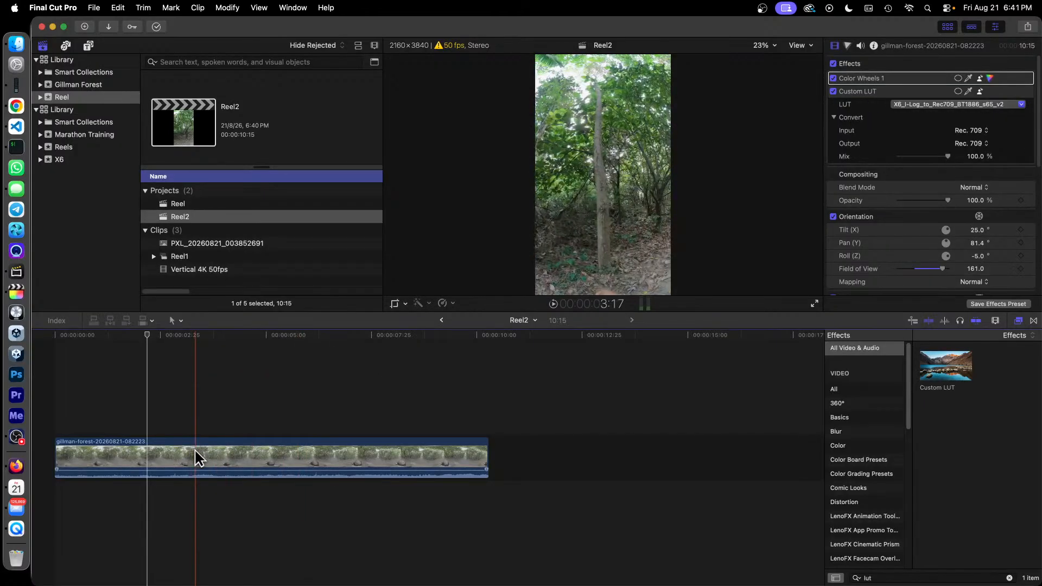
left_click(149, 453)
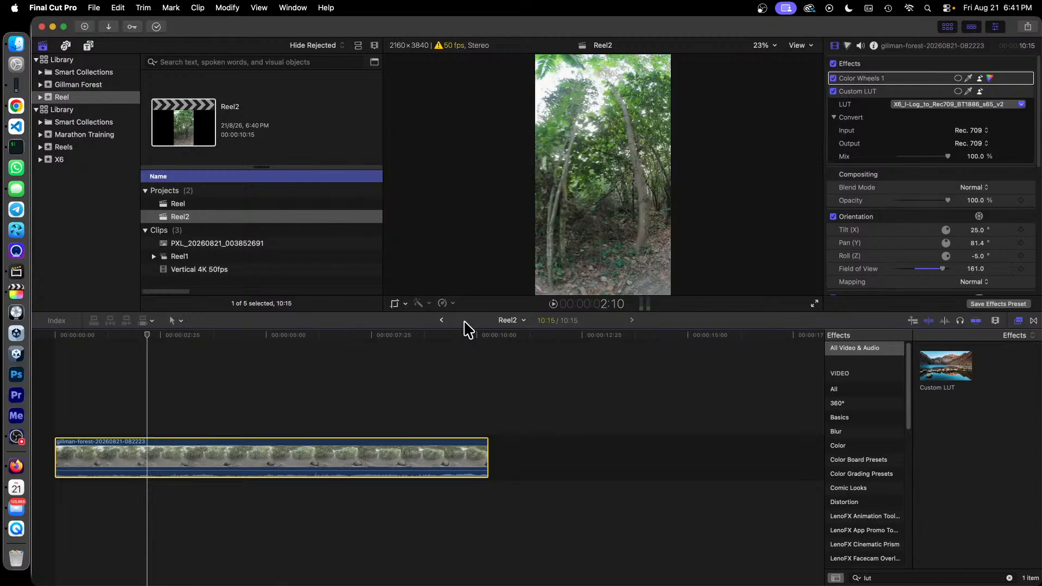
Step: Open the Reel project, select the Reel1 clip, and check its format and color space information before returning to its video effects
left_click(179, 205)
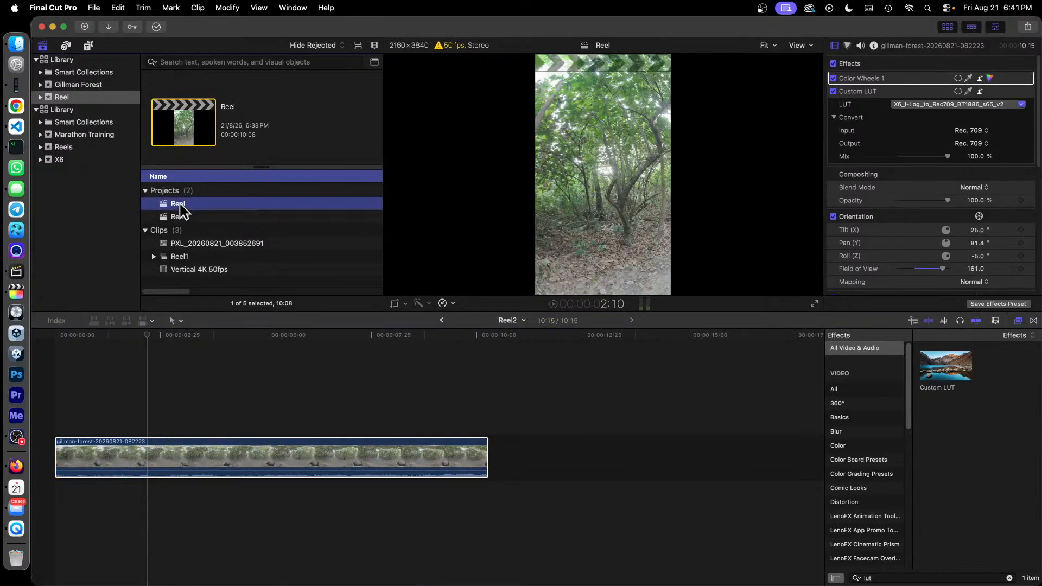
double_click(179, 205)
left_click(149, 445)
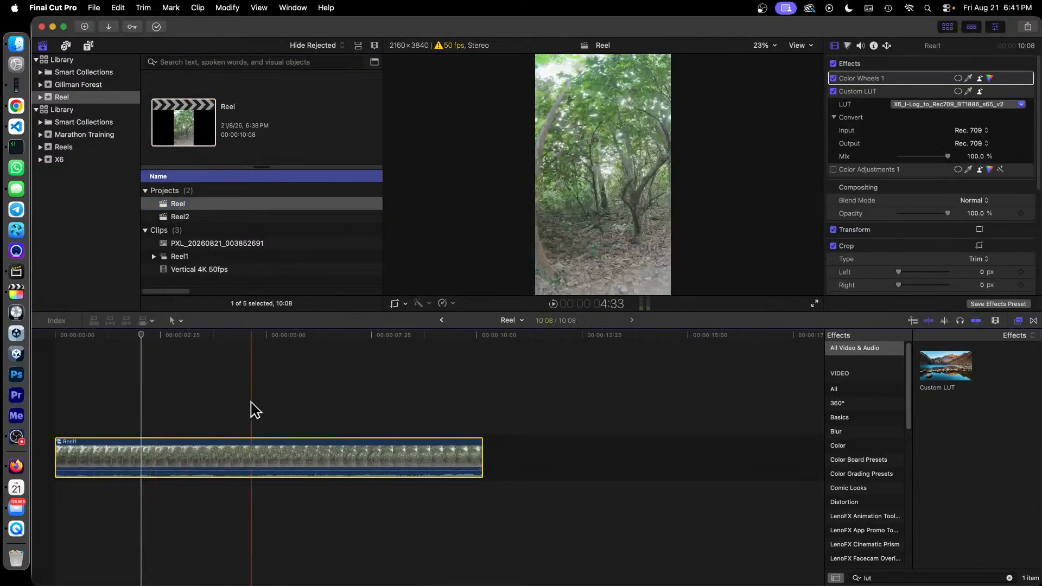
left_click(873, 47)
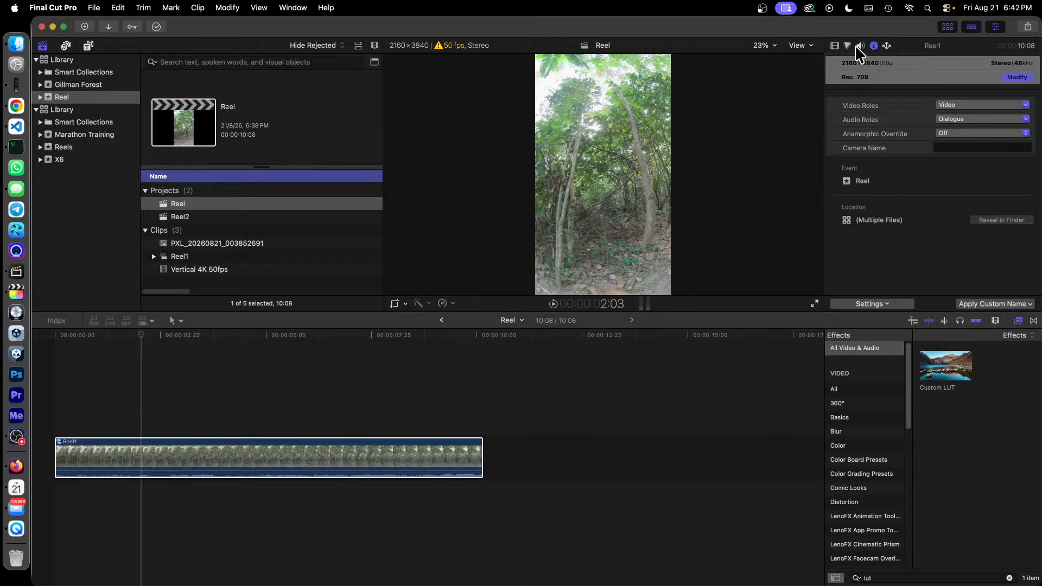
left_click(834, 47)
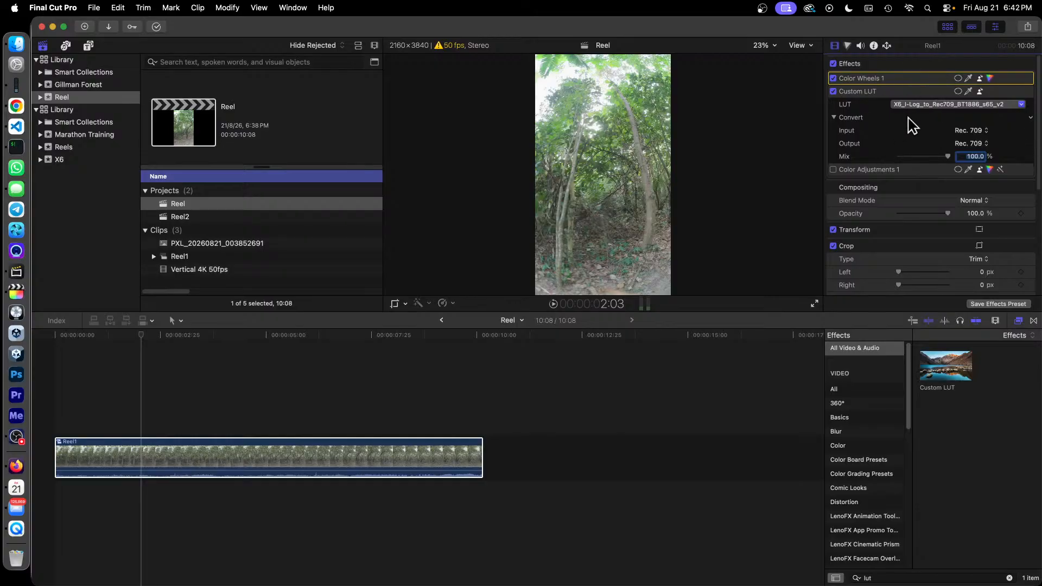
Step: Review the Reel1 clip's information once more and play the Reel project full screen
left_click(327, 402)
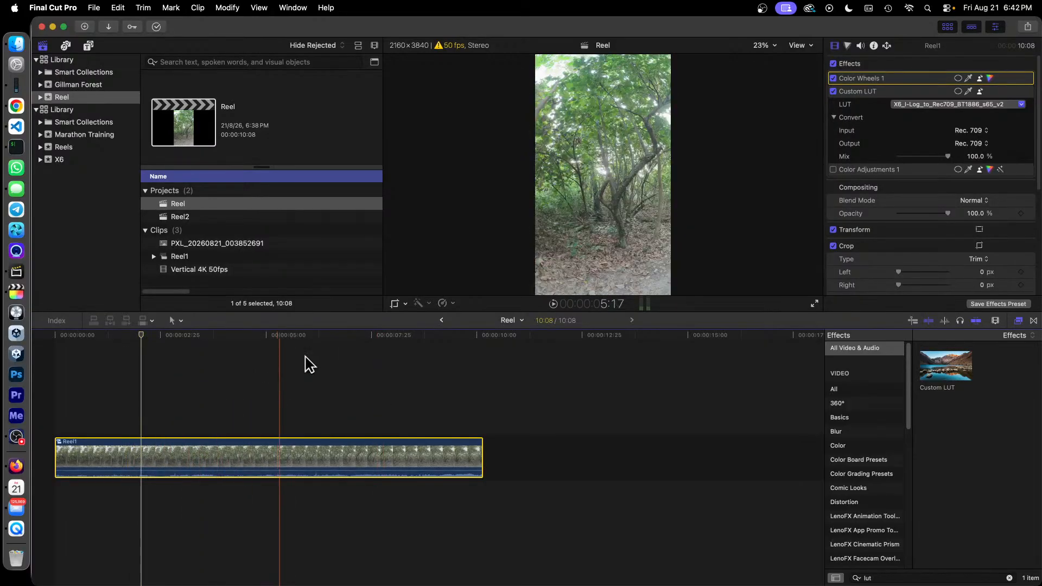
left_click(873, 46)
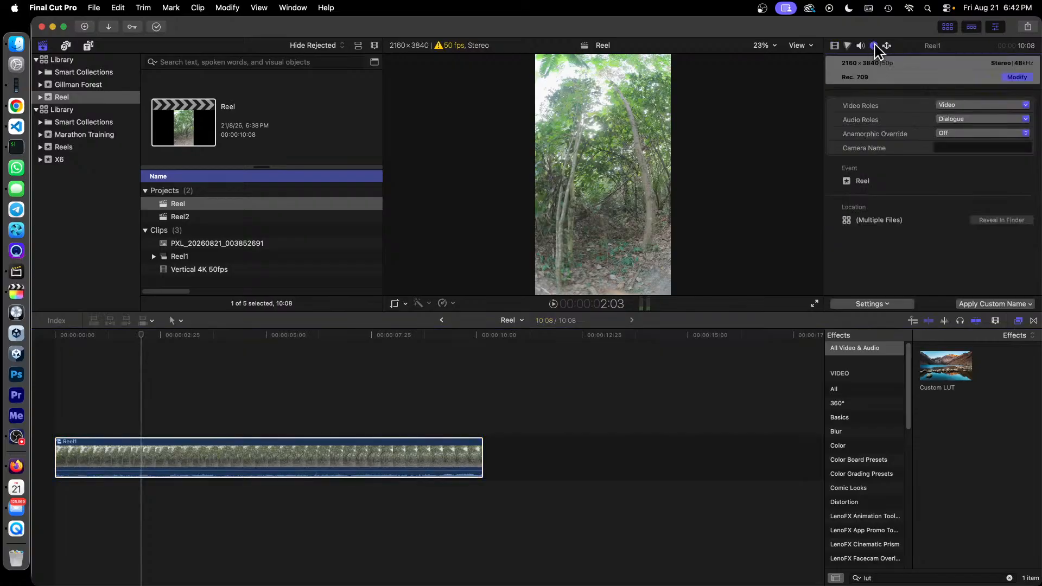
left_click(835, 46)
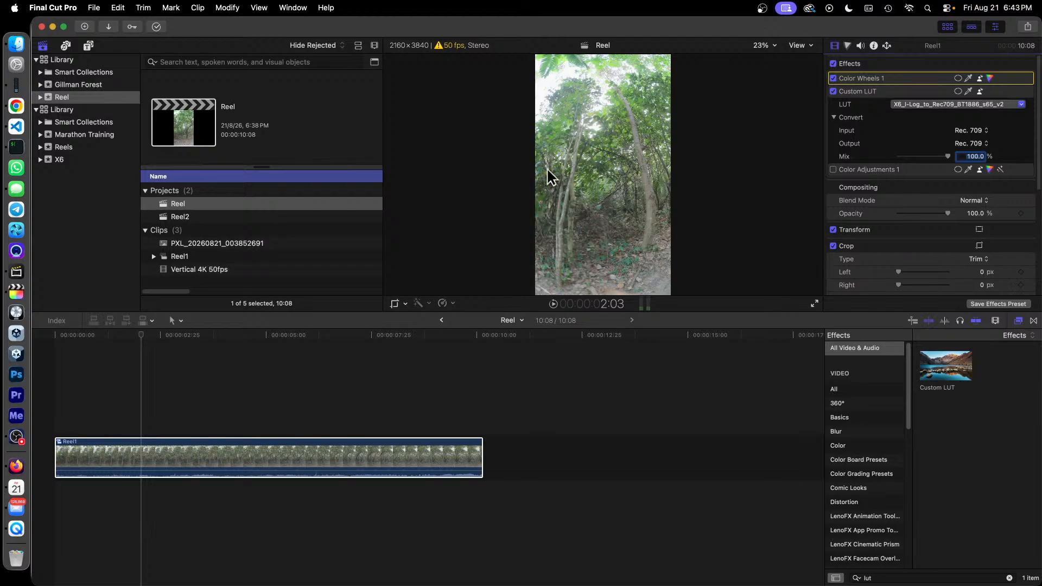
key("super+shift+f")
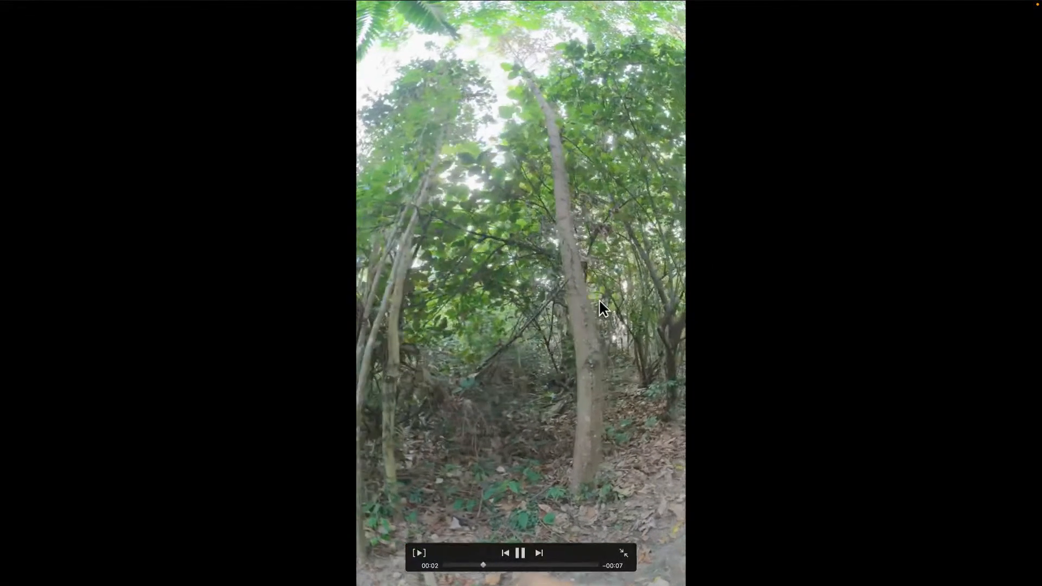